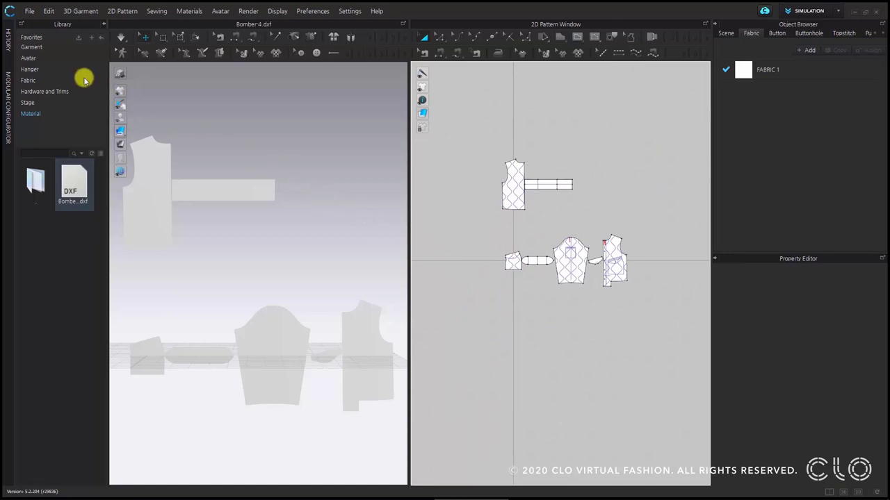
Load the FV2_F female avatar from the Female_V2 folder of the avatar library.
{"action": "left_click", "coordinate": [51, 59]}
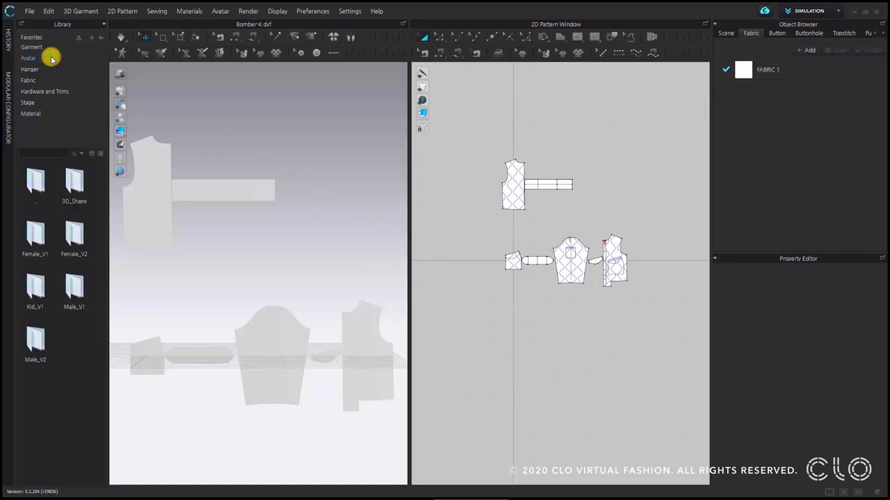
{"action": "double_click", "coordinate": [75, 238]}
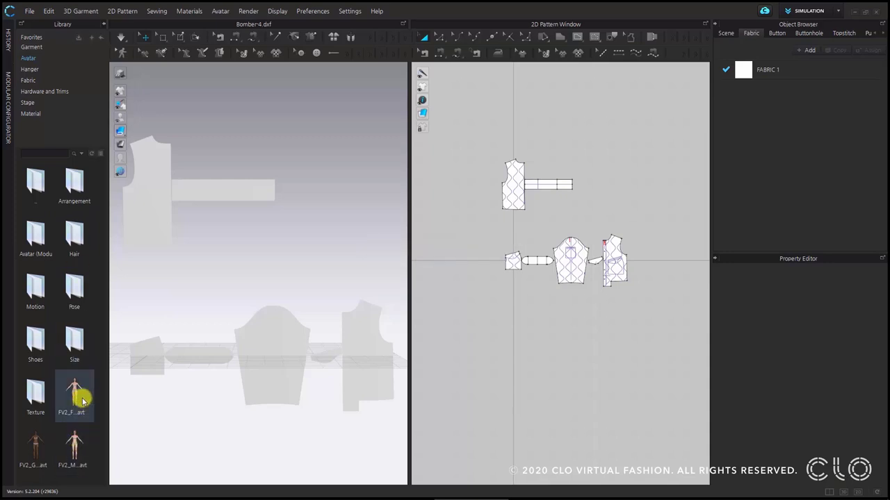
{"action": "double_click", "coordinate": [79, 390]}
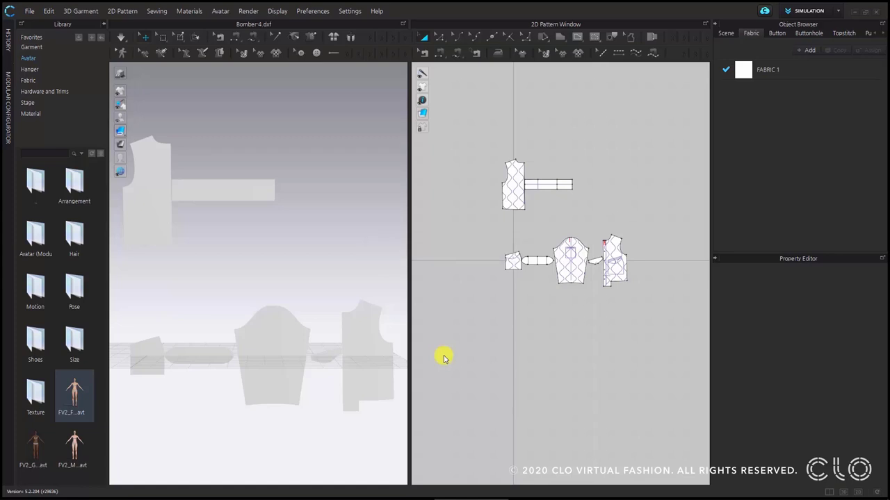
Move the long waistband and short cuff pieces away from the back bodice into the free space above the sleeve.
{"action": "scroll", "coordinate": [493, 264], "scroll_direction": "down", "scroll_amount": 3}
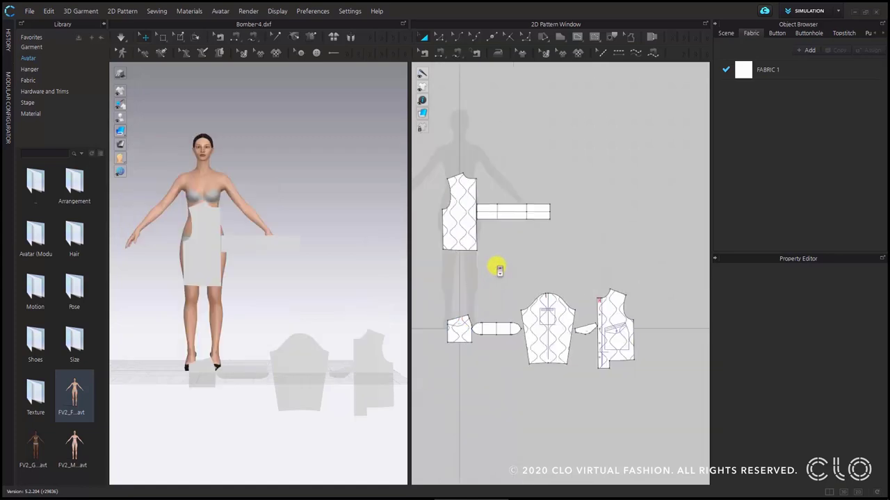
{"action": "scroll", "coordinate": [525, 311], "scroll_direction": "up", "scroll_amount": 1}
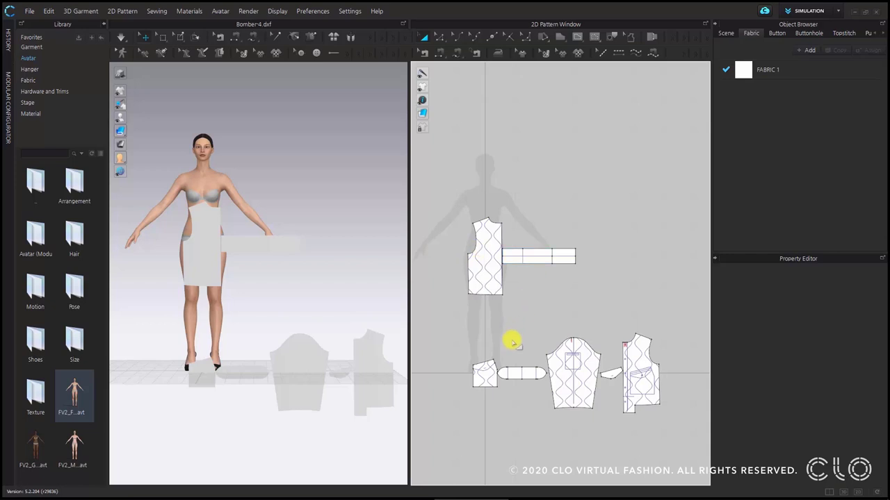
{"action": "left_click_drag", "start_coordinate": [533, 253], "coordinate": [576, 304]}
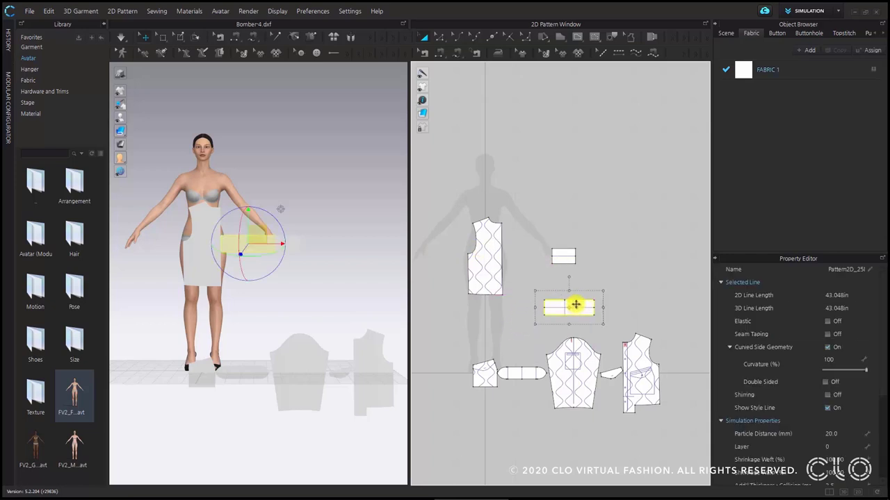
{"action": "left_click_drag", "start_coordinate": [564, 254], "coordinate": [618, 296]}
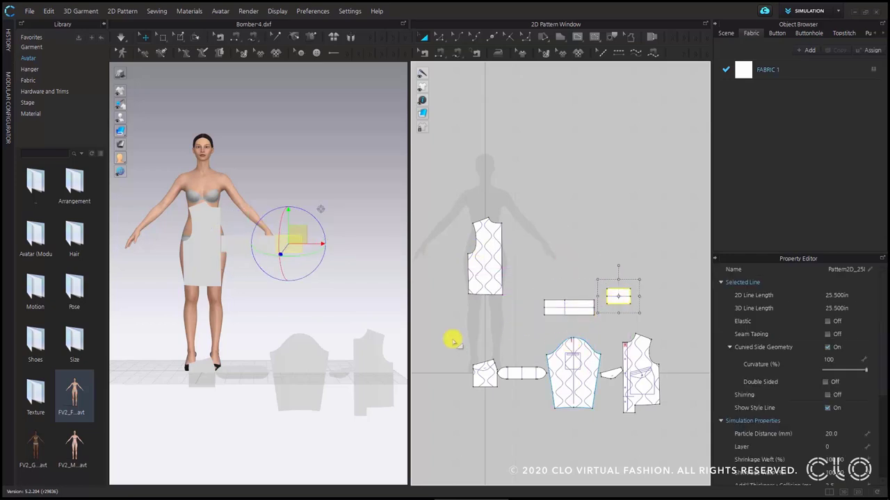
Move the back bodice off the avatar's 2D silhouette and place the front bodice on it along the vertical centre line.
{"action": "left_click_drag", "start_coordinate": [483, 266], "coordinate": [592, 228]}
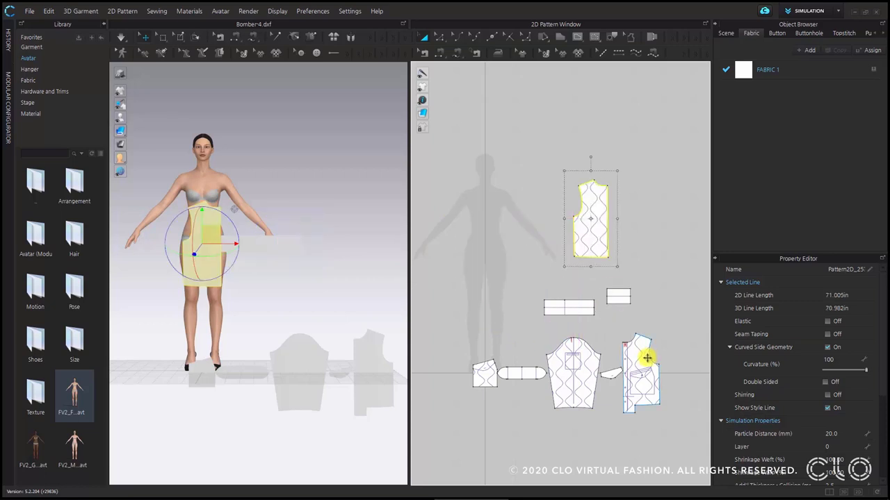
{"action": "left_click_drag", "start_coordinate": [643, 348], "coordinate": [536, 213]}
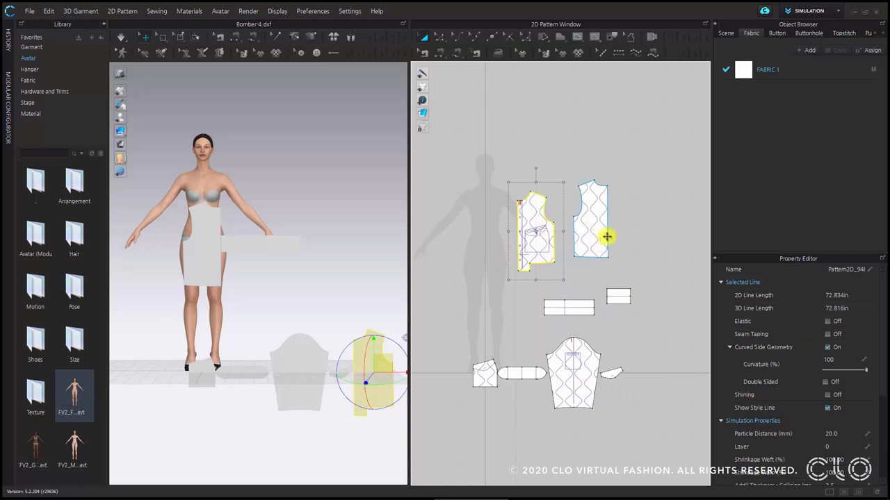
{"action": "scroll", "coordinate": [517, 232], "scroll_direction": "up", "scroll_amount": 5}
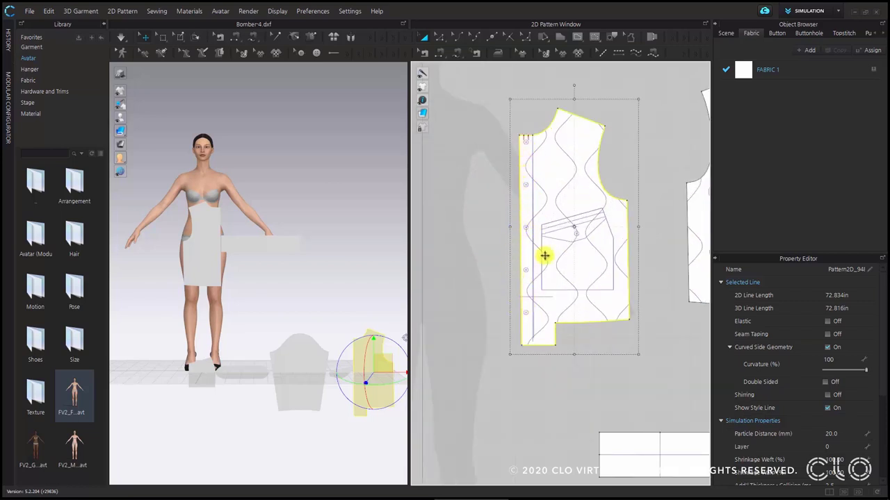
{"action": "scroll", "coordinate": [534, 212], "scroll_direction": "down", "scroll_amount": 4}
{"action": "middle_click_drag", "start_coordinate": [554, 216], "coordinate": [587, 234]}
{"action": "left_click_drag", "start_coordinate": [586, 226], "coordinate": [555, 225]}
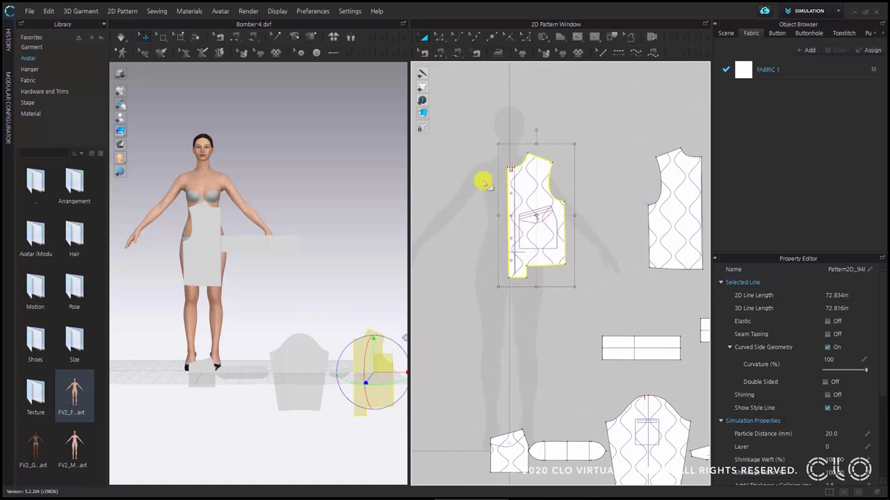
Place the back bodice beside the front bodice and the long waistband directly beneath the two pieces.
{"action": "scroll", "coordinate": [556, 278], "scroll_direction": "down", "scroll_amount": 3}
{"action": "left_click_drag", "start_coordinate": [631, 237], "coordinate": [581, 236]}
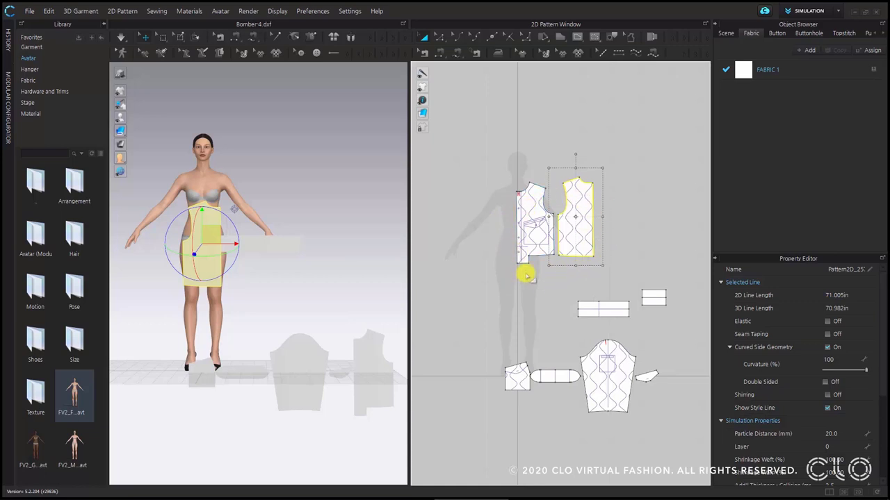
{"action": "scroll", "coordinate": [526, 274], "scroll_direction": "up", "scroll_amount": 2}
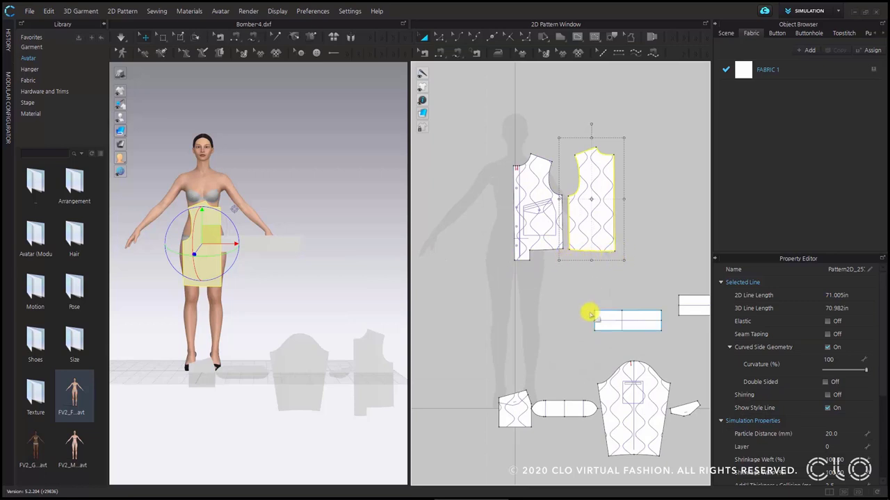
{"action": "scroll", "coordinate": [590, 311], "scroll_direction": "down", "scroll_amount": 2}
{"action": "left_click_drag", "start_coordinate": [590, 311], "coordinate": [546, 246]}
{"action": "scroll", "coordinate": [553, 248], "scroll_direction": "up", "scroll_amount": 2}
{"action": "scroll", "coordinate": [548, 245], "scroll_direction": "up", "scroll_amount": 1}
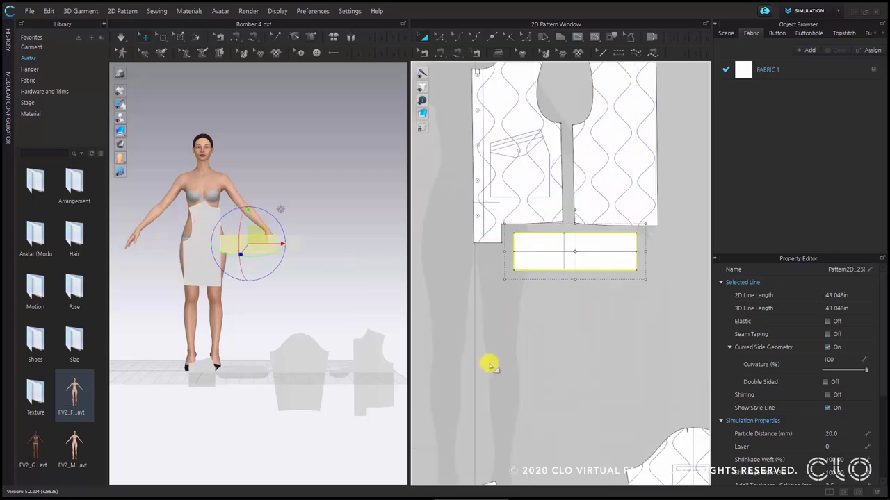
Position the sleeve piece below the waistband and the short cuff against the sleeve's lower edge.
{"action": "scroll", "coordinate": [556, 241], "scroll_direction": "down", "scroll_amount": 3}
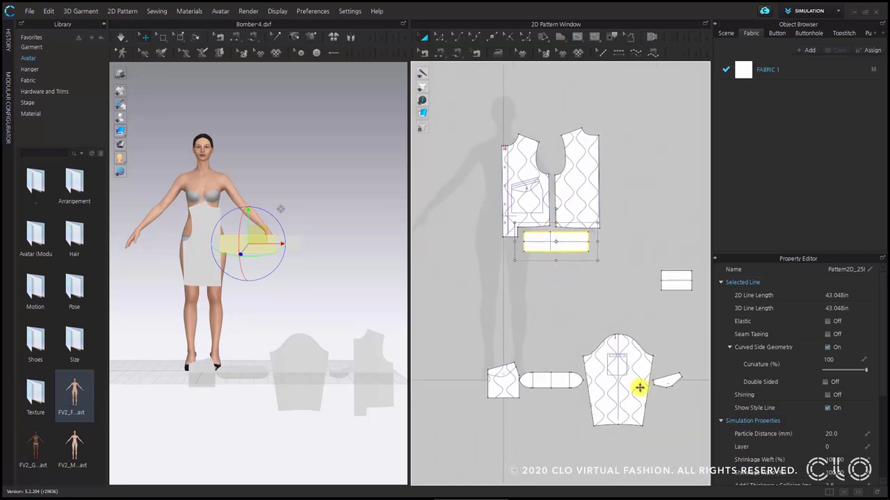
{"action": "right_click_drag", "start_coordinate": [609, 358], "coordinate": [602, 290]}
{"action": "left_click", "coordinate": [616, 299]}
{"action": "left_click_drag", "start_coordinate": [615, 299], "coordinate": [554, 223]}
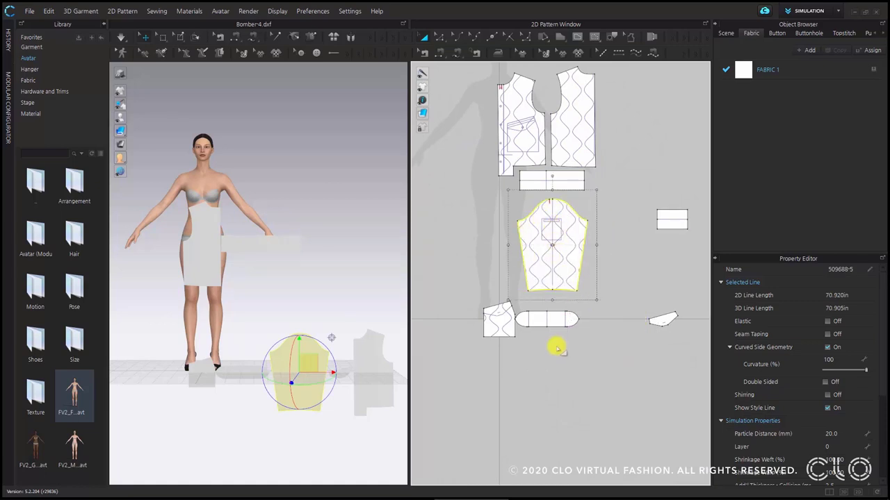
{"action": "left_click_drag", "start_coordinate": [671, 216], "coordinate": [553, 299]}
Move the rounded collar piece above the back bodice.
{"action": "left_click", "coordinate": [550, 330]}
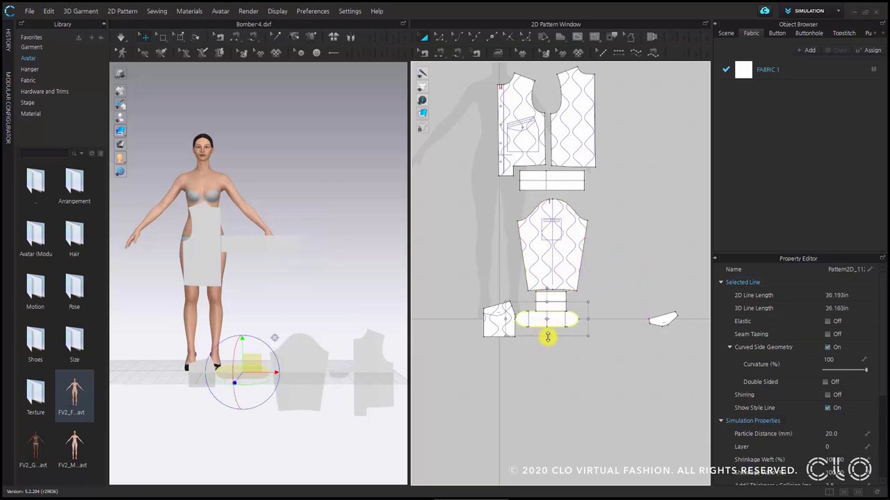
{"action": "left_click_drag", "start_coordinate": [559, 321], "coordinate": [622, 227]}
{"action": "scroll", "coordinate": [595, 381], "scroll_direction": "down", "scroll_amount": 5}
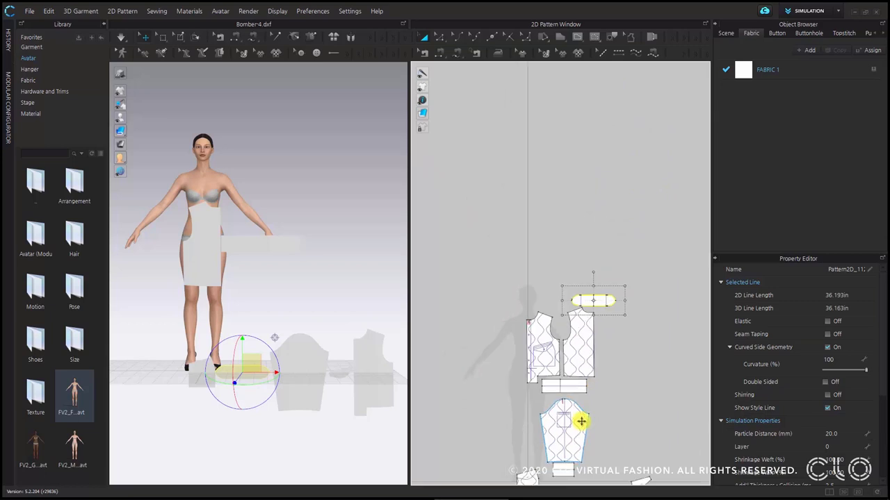
Move the pocket and pocket flap pieces together above the front bodice.
{"action": "left_click_drag", "start_coordinate": [527, 324], "coordinate": [508, 199]}
{"action": "left_click_drag", "start_coordinate": [643, 318], "coordinate": [540, 119]}
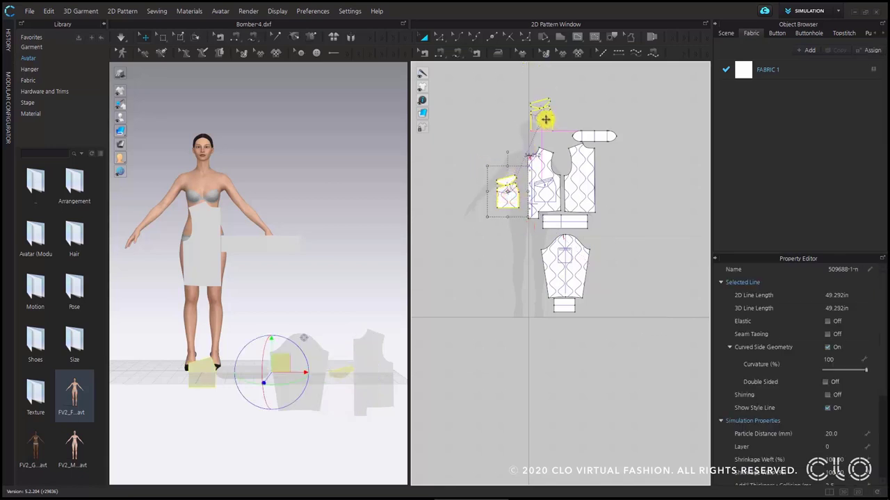
{"action": "left_click", "coordinate": [653, 270]}
Examine the arranged 2D pattern layout and the full collar piece with its centre line.
{"action": "scroll", "coordinate": [559, 285], "scroll_direction": "down", "scroll_amount": 2}
{"action": "scroll", "coordinate": [556, 258], "scroll_direction": "up", "scroll_amount": 3}
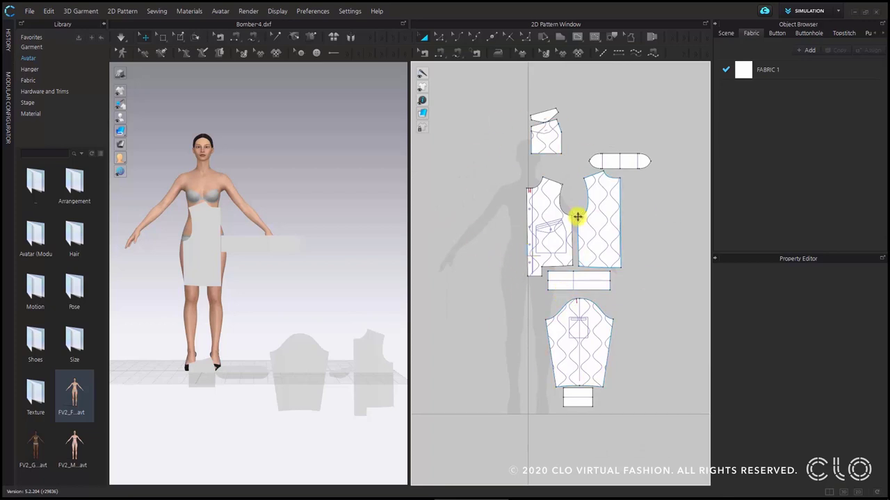
{"action": "scroll", "coordinate": [590, 262], "scroll_direction": "up", "scroll_amount": 2}
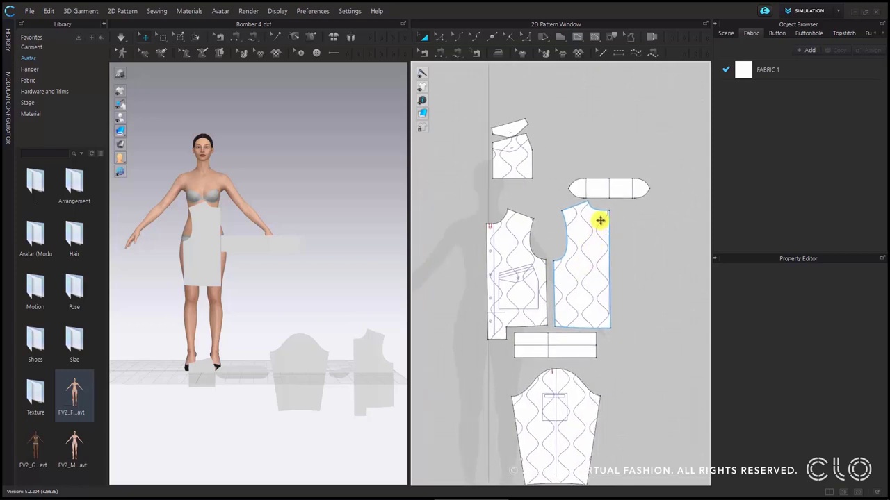
{"action": "scroll", "coordinate": [595, 219], "scroll_direction": "down", "scroll_amount": 3}
{"action": "left_click", "coordinate": [576, 294]}
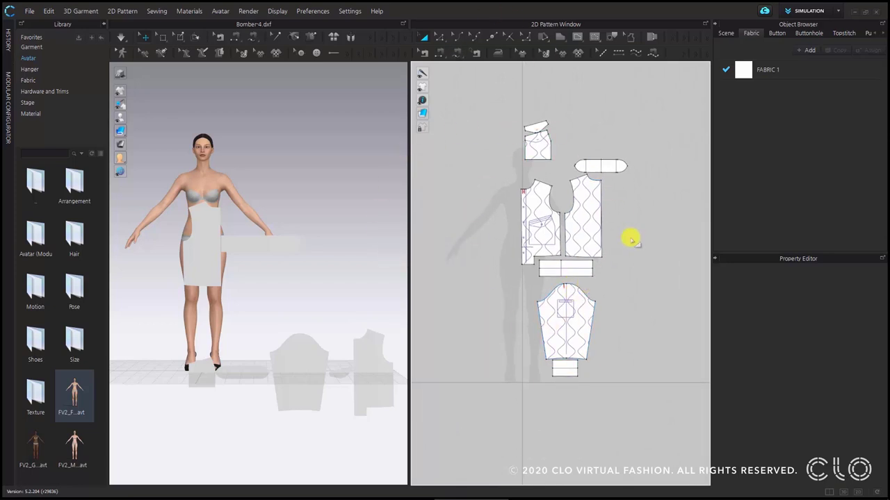
{"action": "left_click", "coordinate": [591, 165]}
{"action": "scroll", "coordinate": [590, 160], "scroll_direction": "up", "scroll_amount": 3}
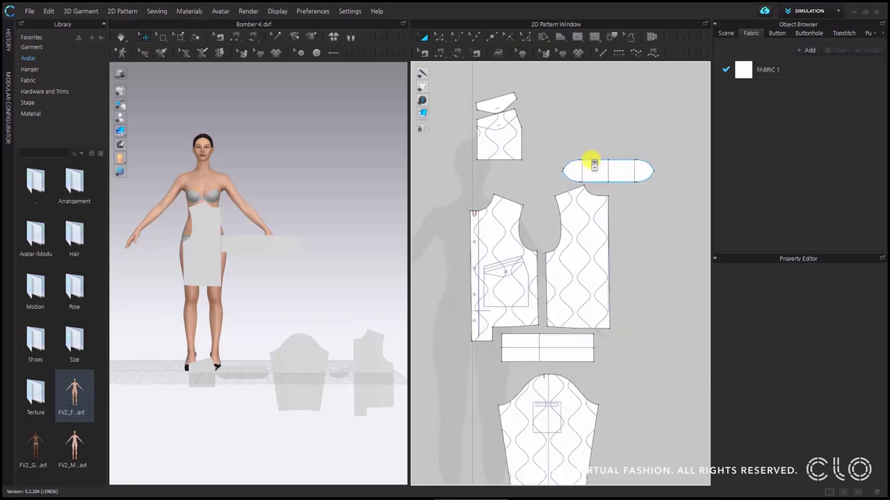
{"action": "left_click", "coordinate": [592, 166]}
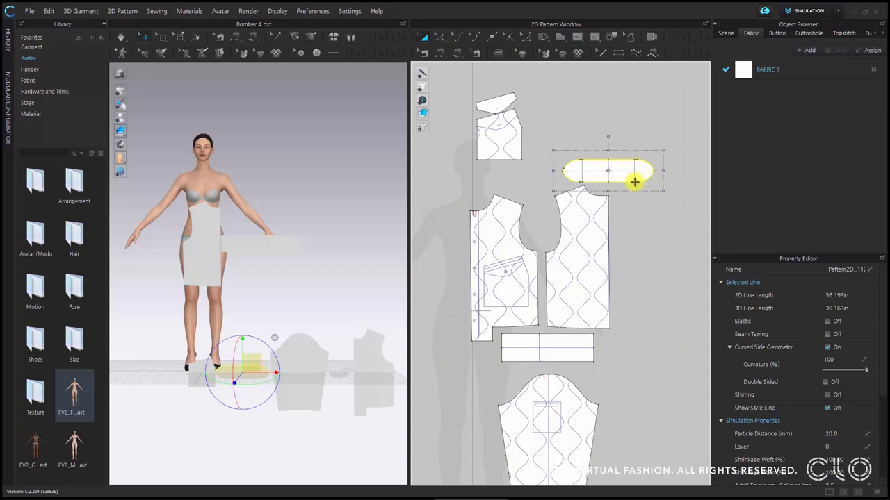
{"action": "left_click", "coordinate": [629, 217]}
{"action": "scroll", "coordinate": [598, 174], "scroll_direction": "up", "scroll_amount": 3}
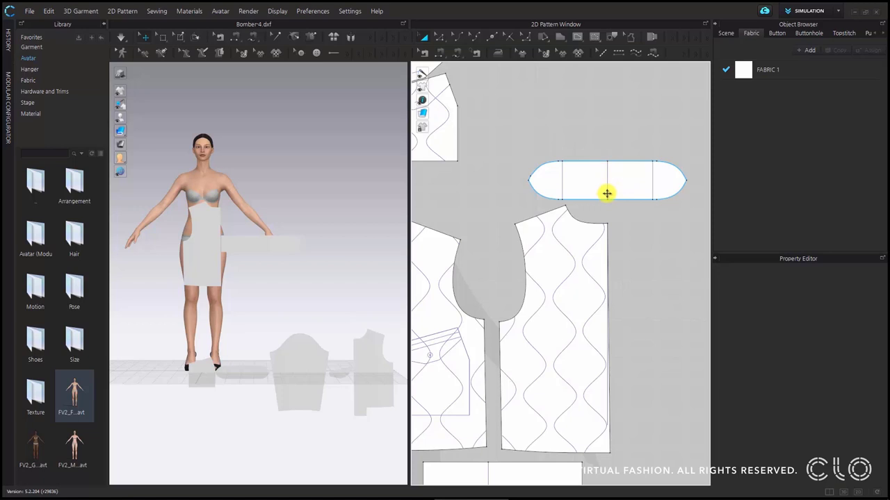
Cut the collar piece into two halves along its central baseline with the Trace tool's Cut option.
{"action": "left_click", "coordinate": [646, 80]}
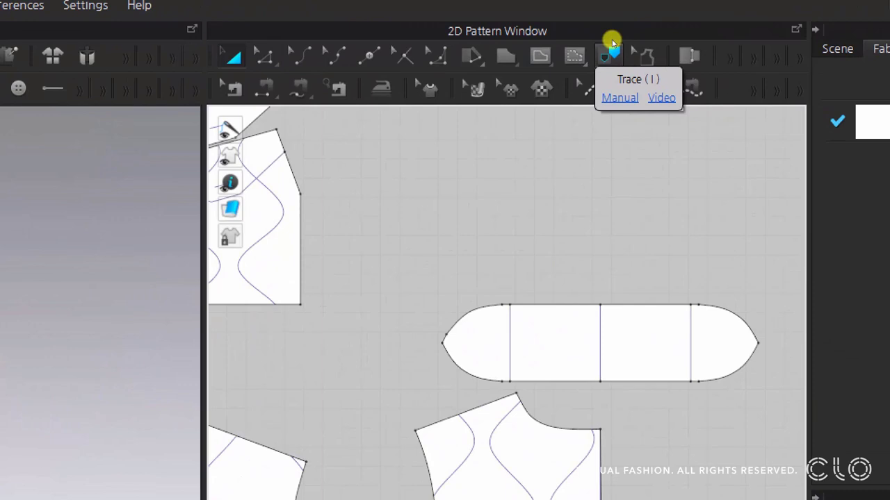
{"action": "left_click", "coordinate": [600, 25]}
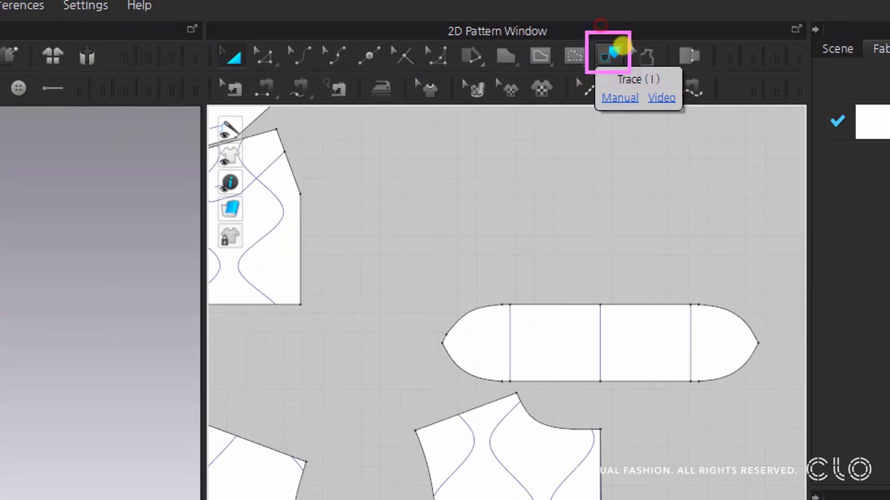
{"action": "left_click", "coordinate": [628, 47]}
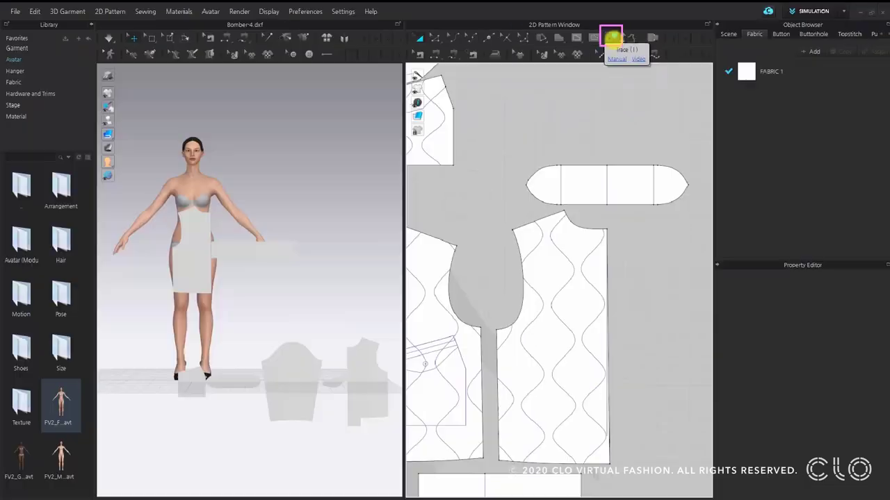
{"action": "left_click", "coordinate": [607, 178]}
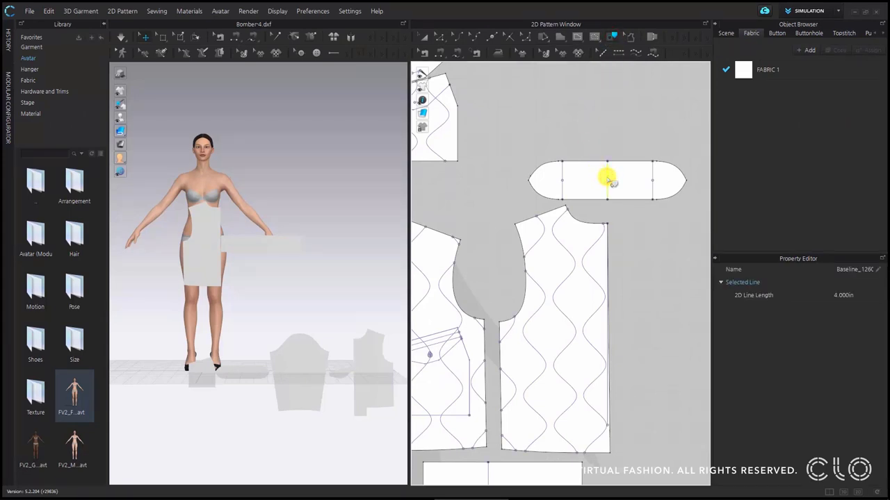
{"action": "right_click", "coordinate": [609, 180]}
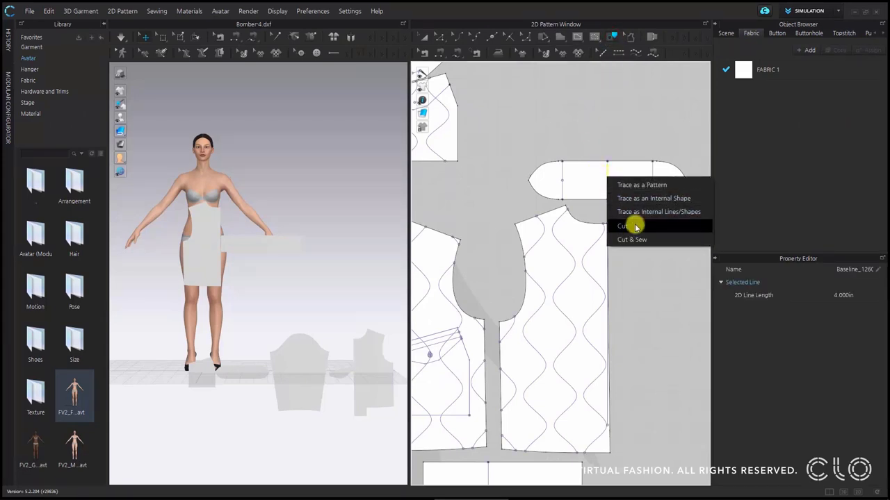
{"action": "left_click", "coordinate": [635, 227]}
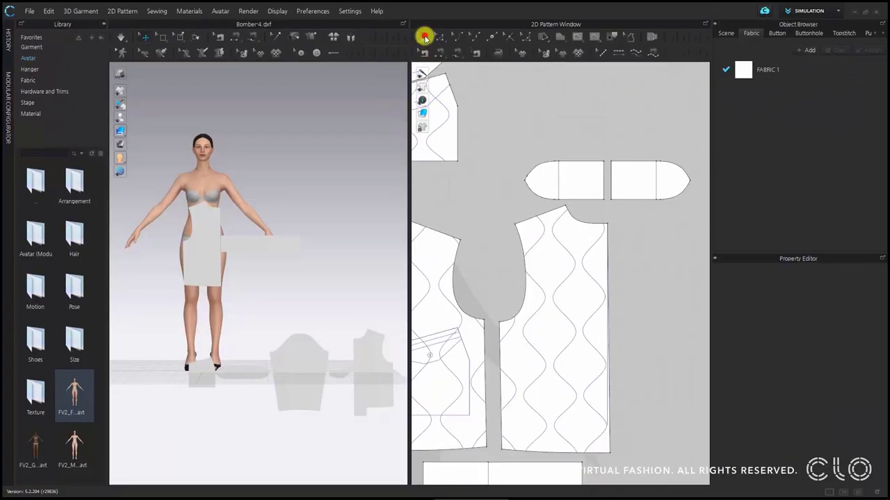
Delete the right half of the cut collar, keeping the half above the back bodice.
{"action": "left_click", "coordinate": [635, 194]}
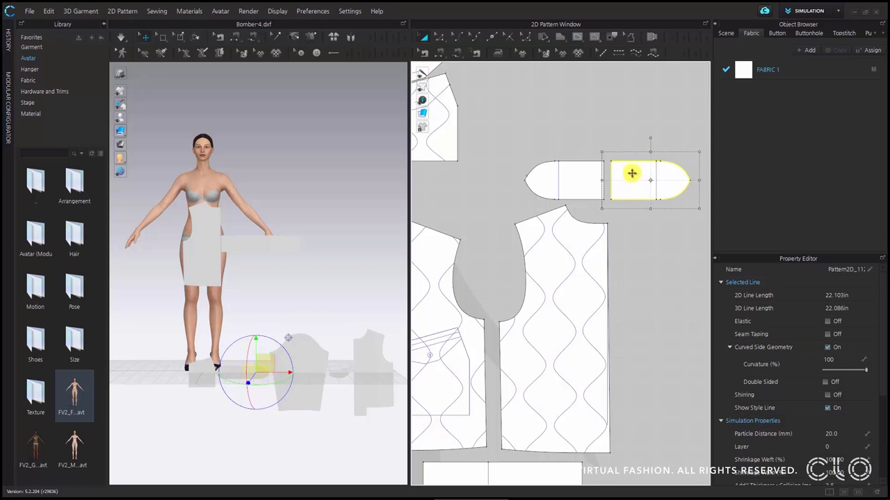
{"action": "key", "text": "Delete"}
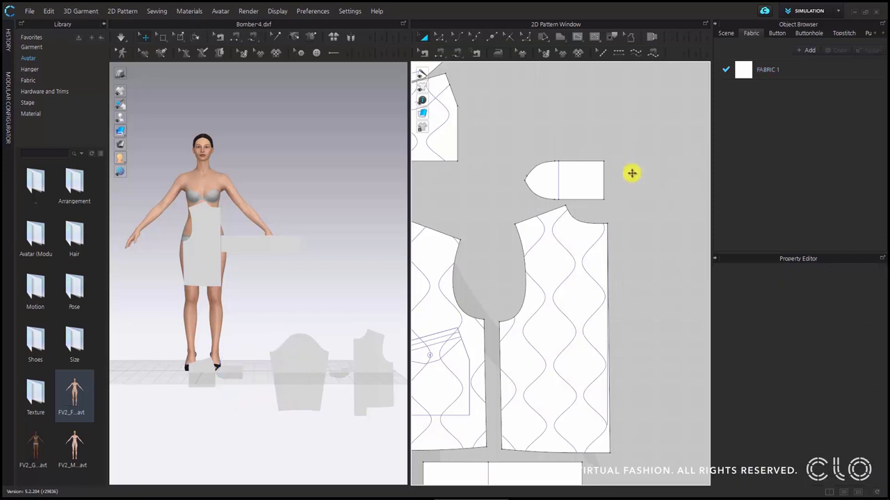
{"action": "scroll", "coordinate": [632, 174], "scroll_direction": "down", "scroll_amount": 1}
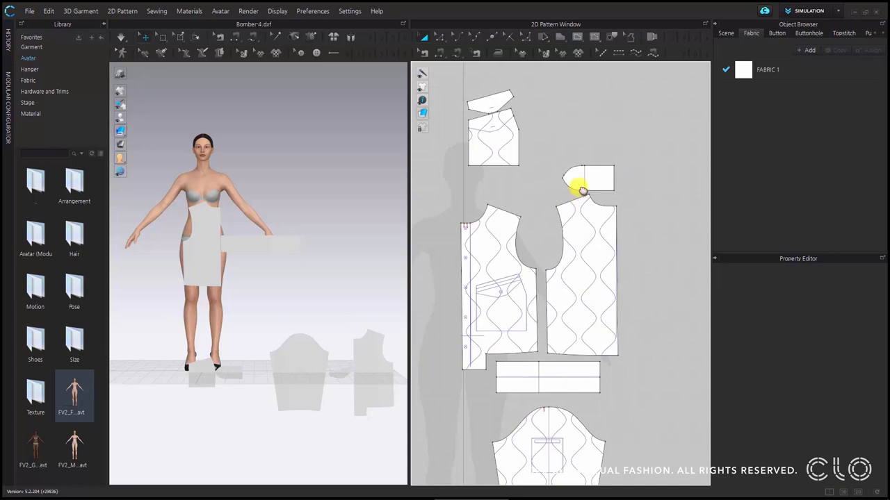
{"action": "scroll", "coordinate": [614, 159], "scroll_direction": "down", "scroll_amount": 2}
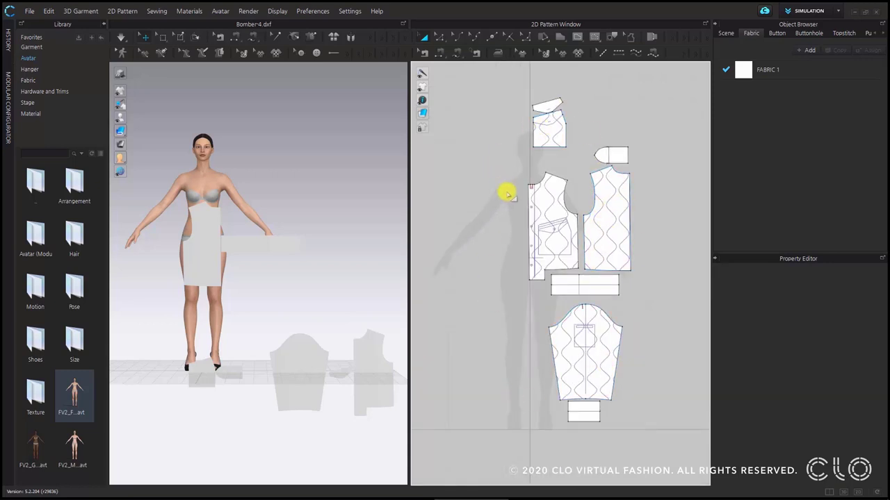
Reset the 3D arrangement of all pattern pieces to match the 2D layout and collapse the Library.
{"action": "scroll", "coordinate": [586, 234], "scroll_direction": "up", "scroll_amount": 1}
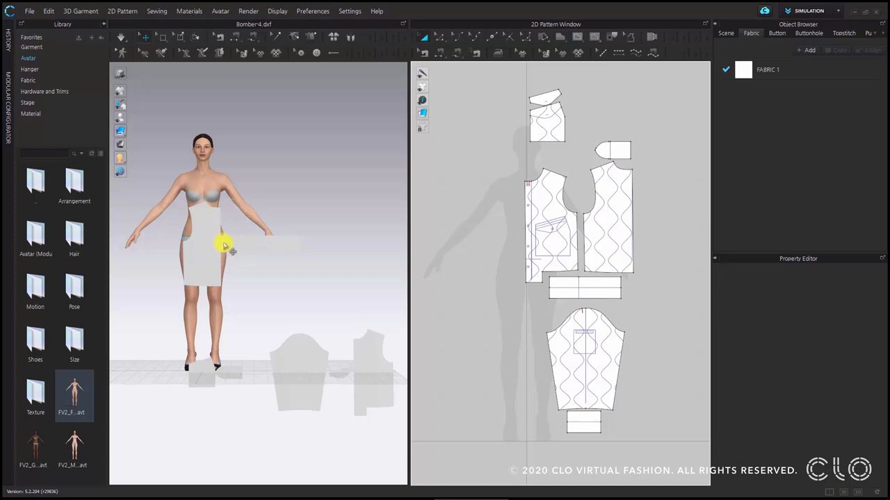
{"action": "scroll", "coordinate": [226, 247], "scroll_direction": "down", "scroll_amount": 1}
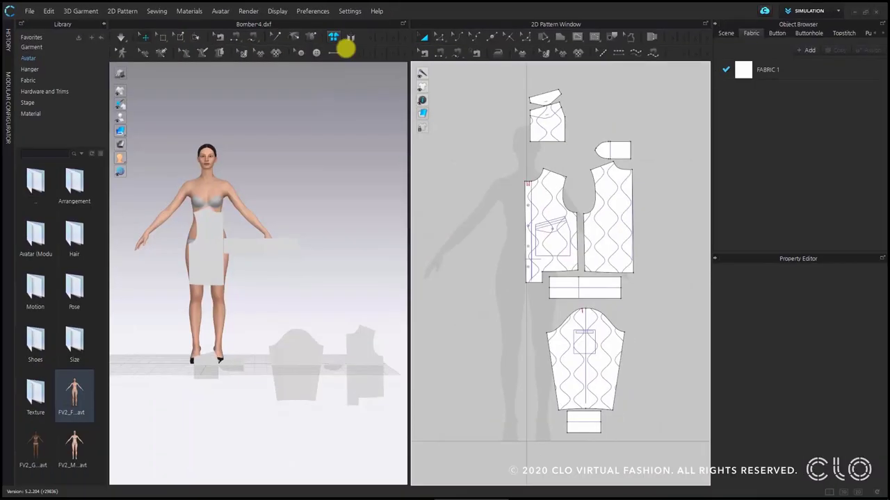
{"action": "left_click", "coordinate": [332, 57]}
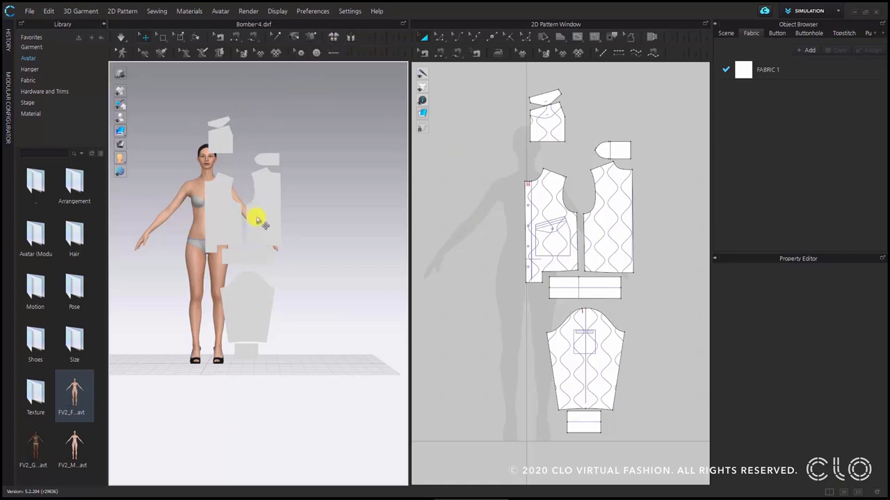
{"action": "left_click", "coordinate": [103, 26]}
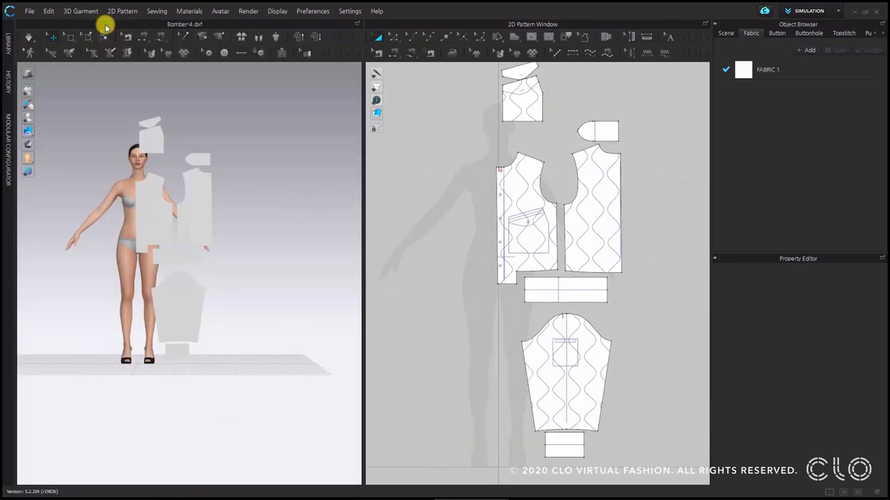
{"action": "middle_click_drag", "start_coordinate": [207, 239], "coordinate": [249, 280]}
{"action": "scroll", "coordinate": [243, 286], "scroll_direction": "up", "scroll_amount": 1}
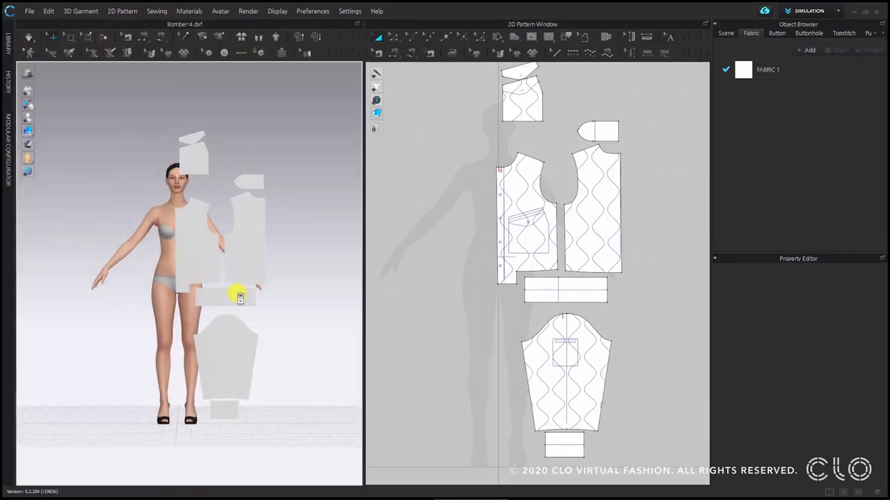
{"action": "left_click", "coordinate": [507, 170]}
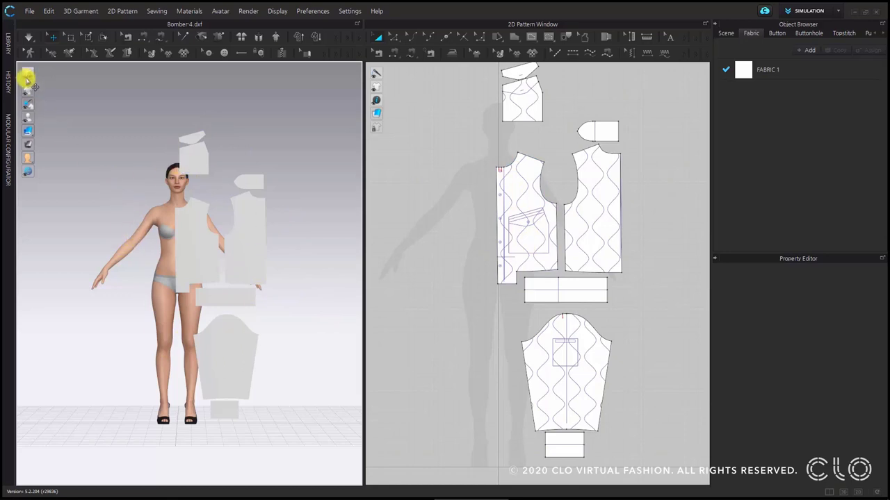
Show the baselines on the 3D garment pieces and set their rendering style to Textured Surface.
{"action": "mouse_move", "coordinate": [26, 90]}
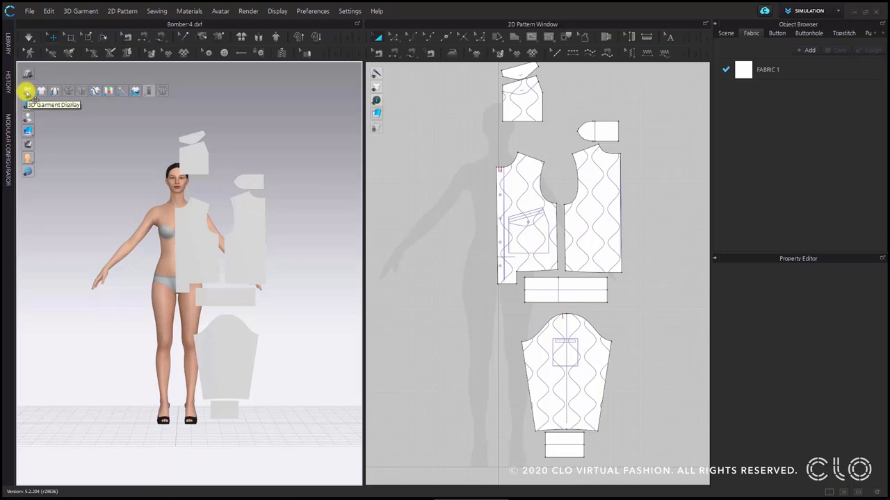
{"action": "left_click", "coordinate": [83, 90]}
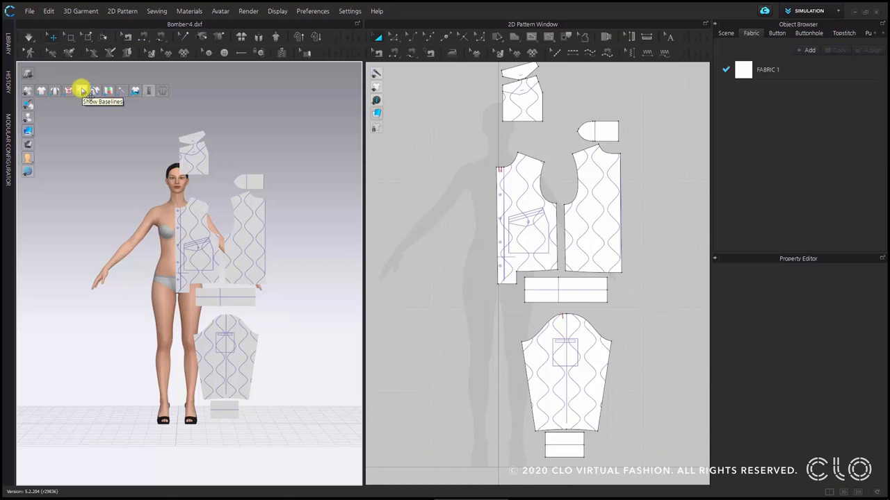
{"action": "mouse_move", "coordinate": [30, 136]}
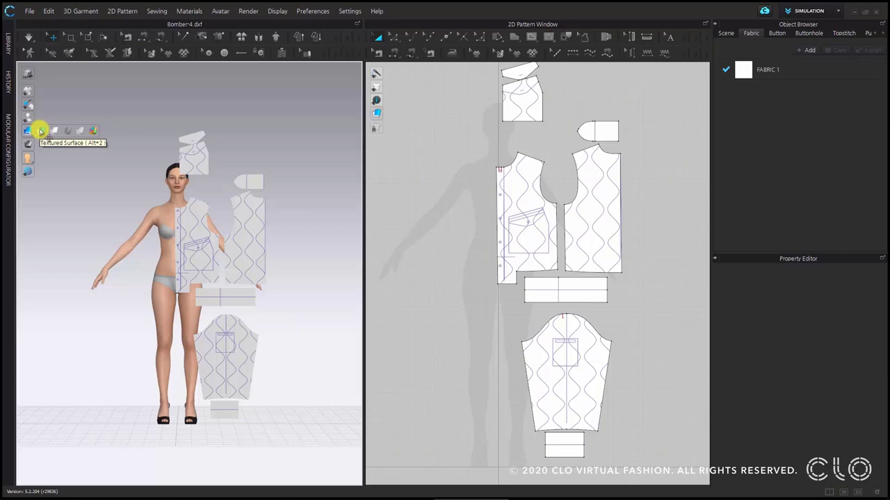
{"action": "left_click", "coordinate": [40, 130]}
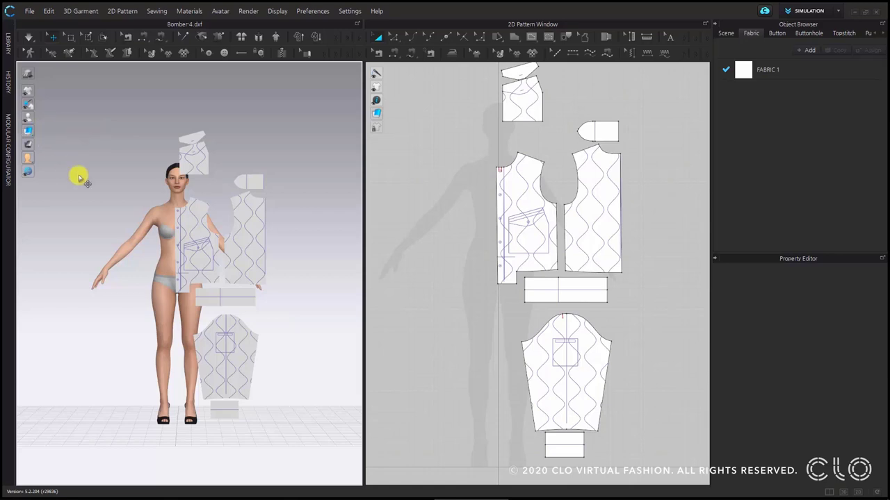
Move all pattern pieces together in 3D up and away from the avatar, above its left hand, and deselect them.
{"action": "scroll", "coordinate": [238, 235], "scroll_direction": "up", "scroll_amount": 5}
{"action": "right_click_drag", "start_coordinate": [216, 233], "coordinate": [191, 237]}
{"action": "scroll", "coordinate": [192, 237], "scroll_direction": "down", "scroll_amount": 5}
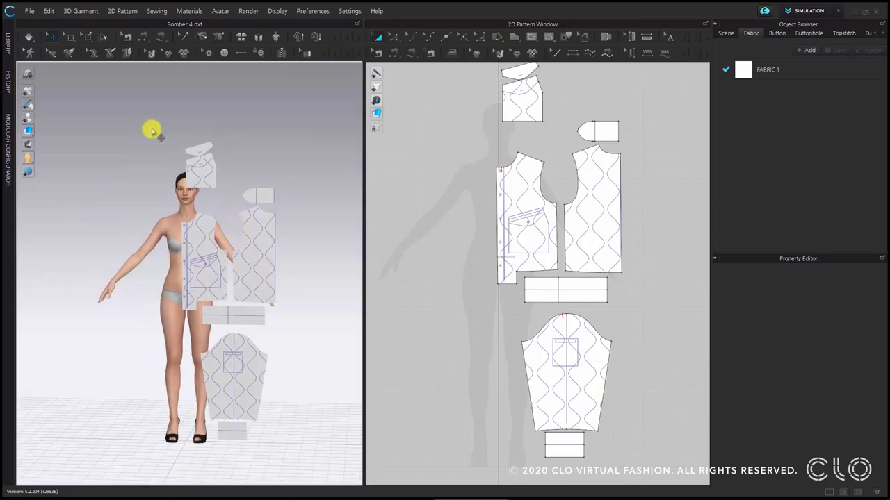
{"action": "scroll", "coordinate": [292, 308], "scroll_direction": "down", "scroll_amount": 3}
{"action": "right_click_drag", "start_coordinate": [287, 308], "coordinate": [269, 309]}
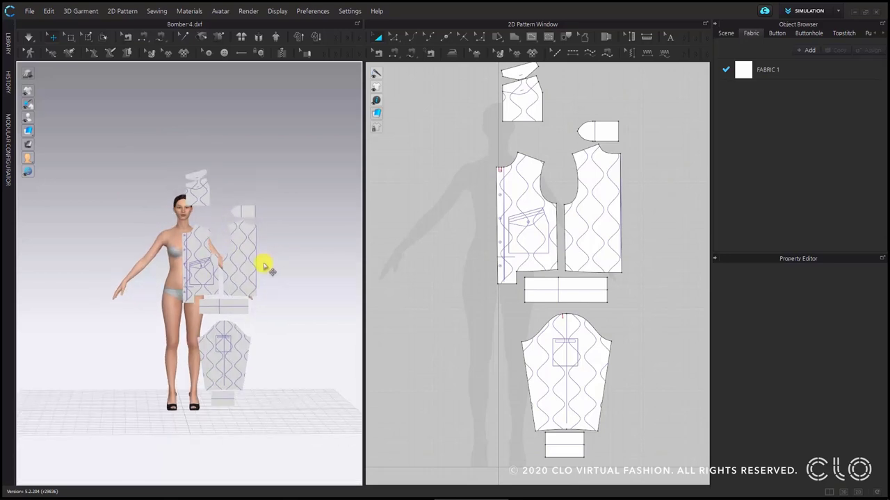
{"action": "key", "text": "ctrl+a"}
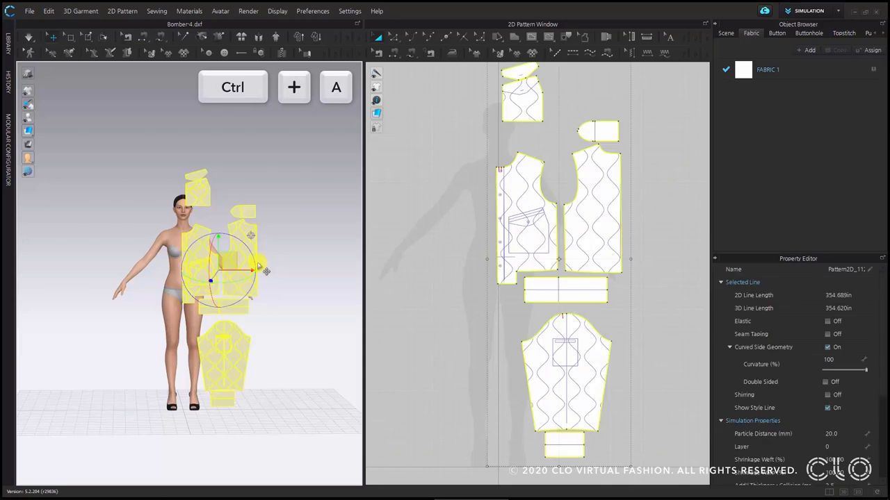
{"action": "left_click_drag", "start_coordinate": [229, 259], "coordinate": [293, 174]}
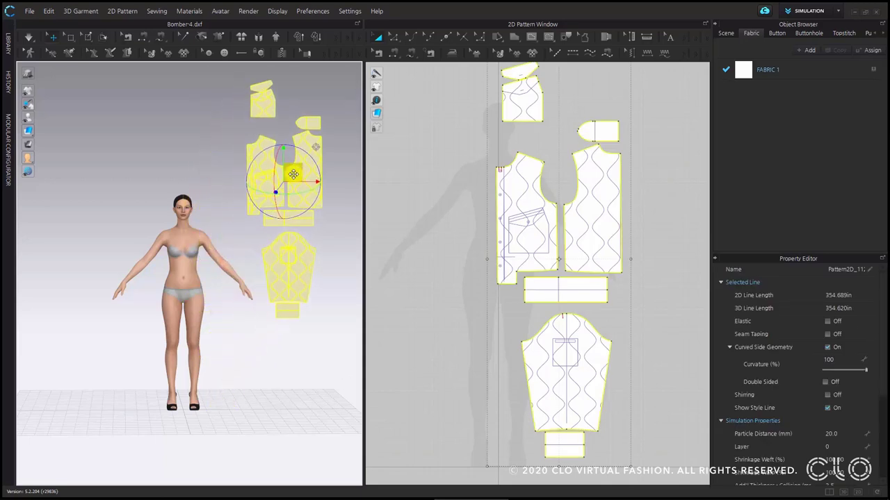
{"action": "left_click", "coordinate": [228, 317]}
{"action": "left_click", "coordinate": [226, 315]}
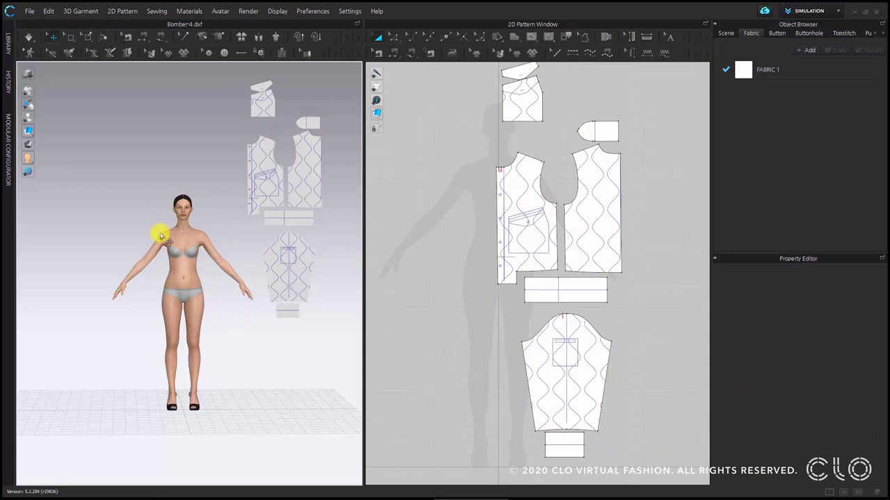
Show the avatar's arrangement points and place the front bodice on the third-row front torso point on the avatar's left side.
{"action": "mouse_move", "coordinate": [27, 117]}
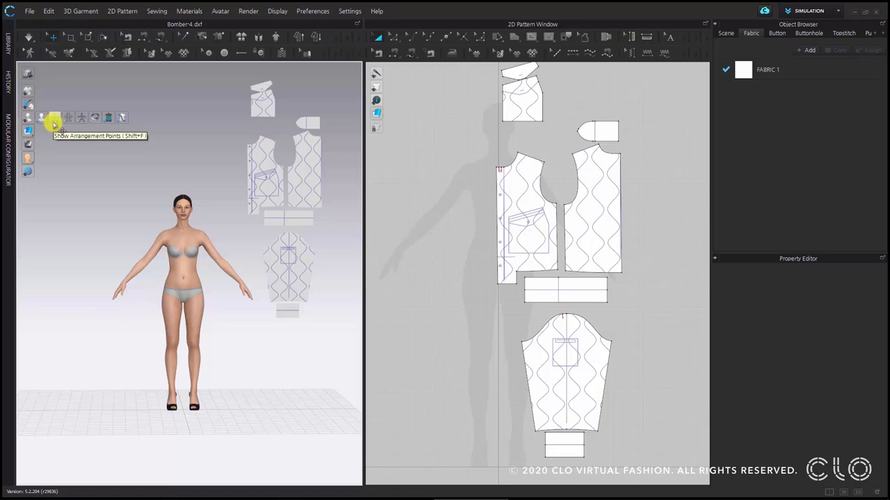
{"action": "left_click", "coordinate": [54, 123]}
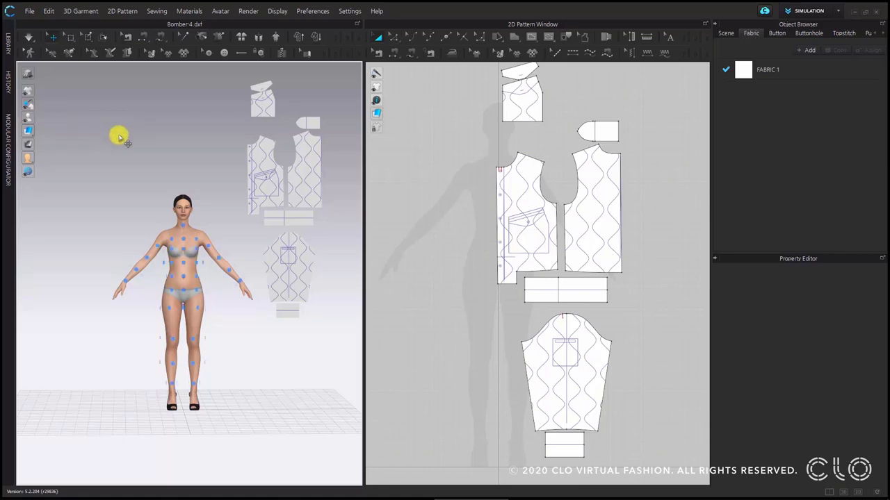
{"action": "scroll", "coordinate": [232, 209], "scroll_direction": "up", "scroll_amount": 2}
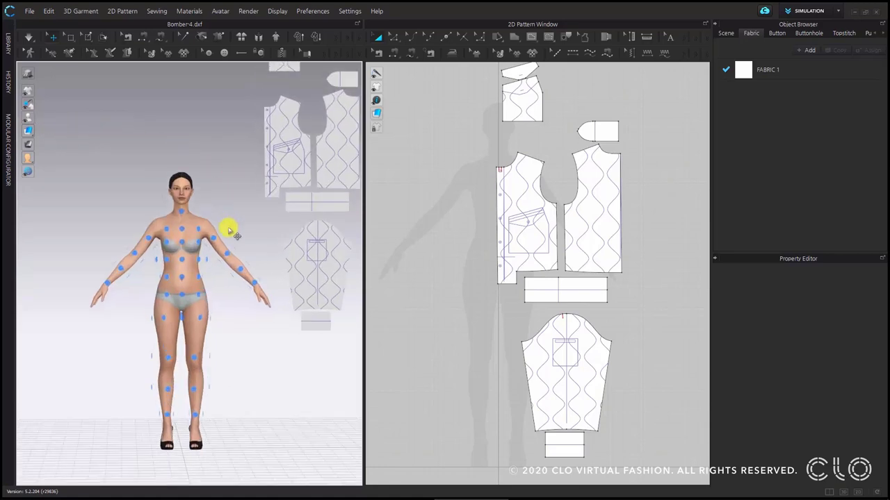
{"action": "left_click", "coordinate": [271, 173]}
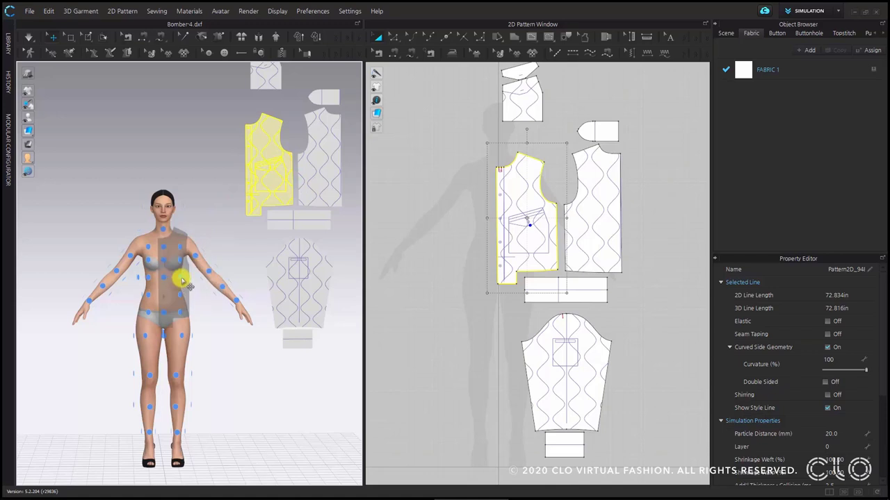
{"action": "left_click", "coordinate": [181, 278]}
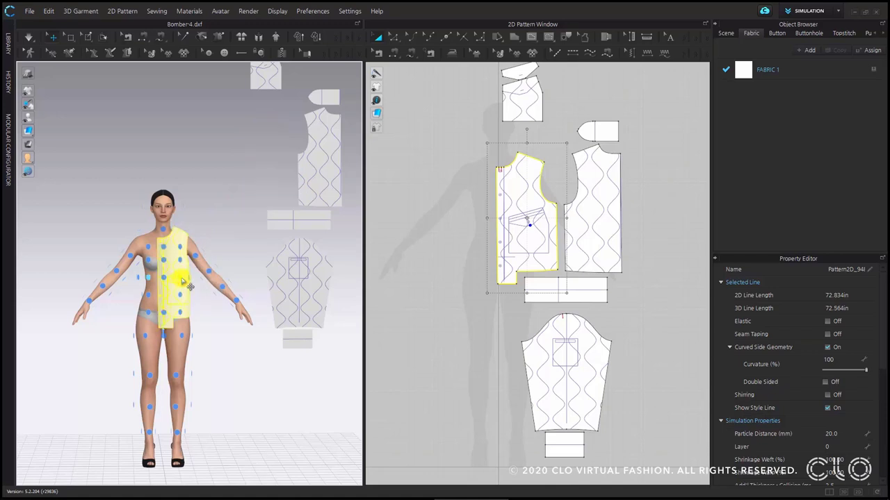
Set the front bodice's arrangement Position X to 62 to align its centre front line with the avatar's middle.
{"action": "scroll", "coordinate": [500, 199], "scroll_direction": "up", "scroll_amount": 3}
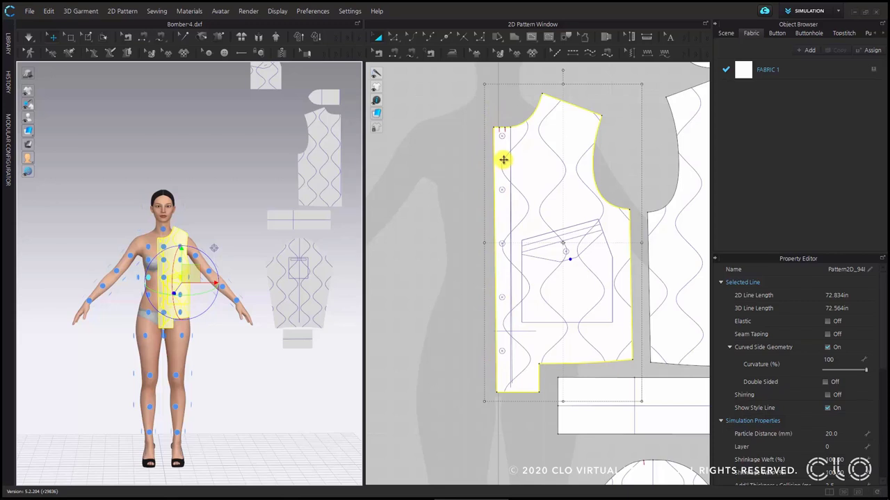
{"action": "scroll", "coordinate": [188, 294], "scroll_direction": "up", "scroll_amount": 2}
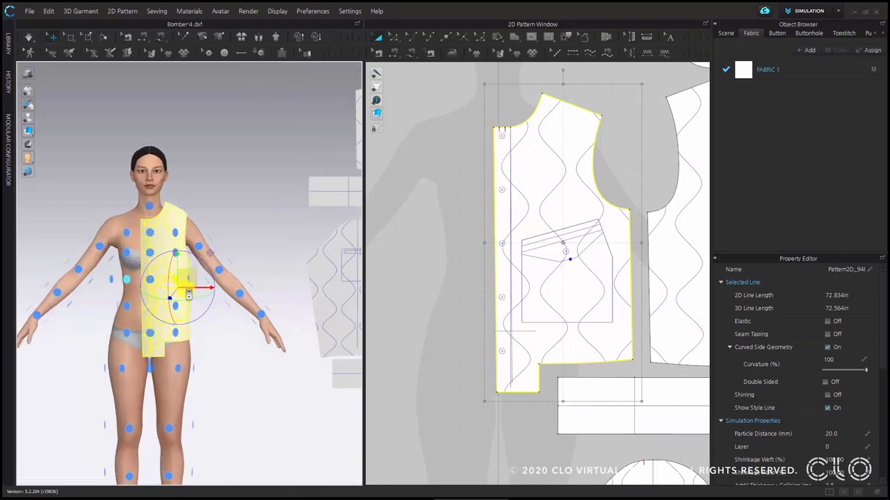
{"action": "scroll", "coordinate": [209, 253], "scroll_direction": "up", "scroll_amount": 3}
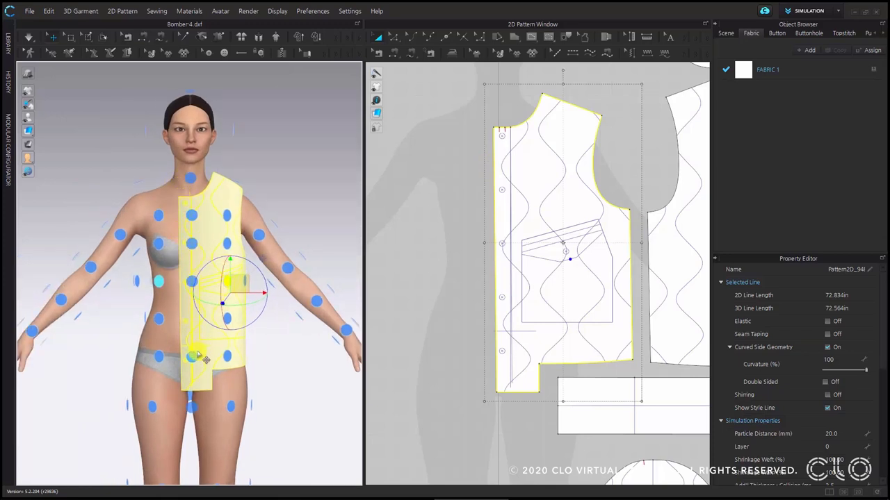
{"action": "scroll", "coordinate": [836, 360], "scroll_direction": "down", "scroll_amount": 5}
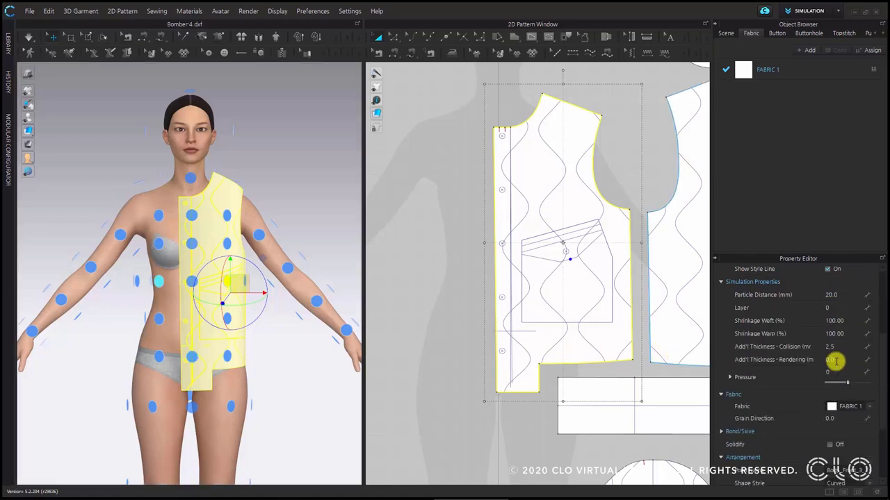
{"action": "scroll", "coordinate": [836, 360], "scroll_direction": "down", "scroll_amount": 3}
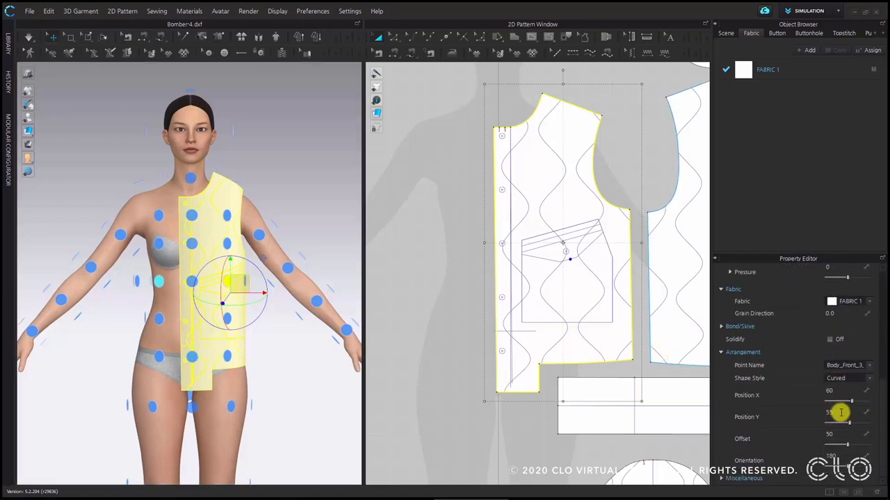
{"action": "left_click_drag", "start_coordinate": [850, 401], "coordinate": [850, 401]}
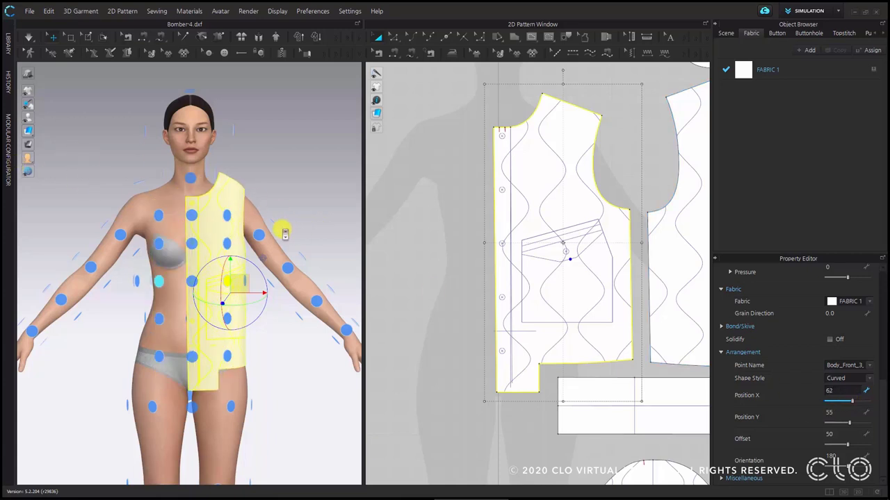
Place the back bodice on the third-row back torso arrangement point on the avatar's left side.
{"action": "scroll", "coordinate": [292, 209], "scroll_direction": "down", "scroll_amount": 5}
{"action": "left_click", "coordinate": [298, 200]}
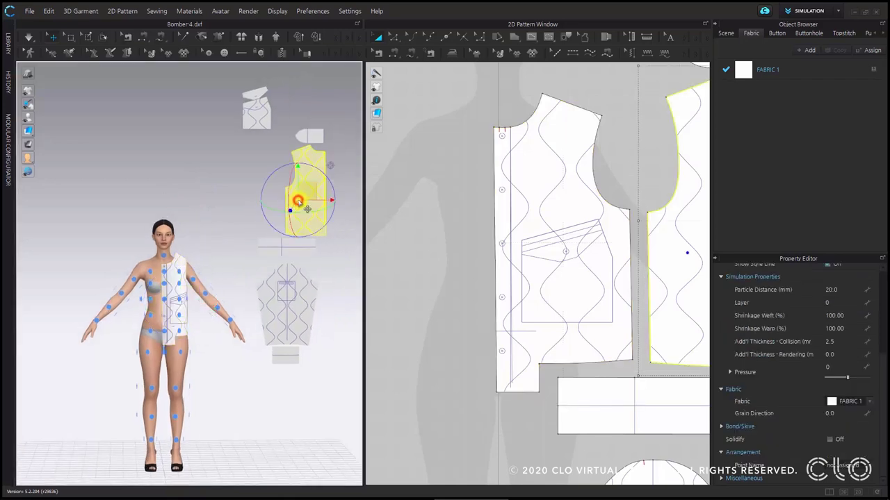
{"action": "key", "text": "8"}
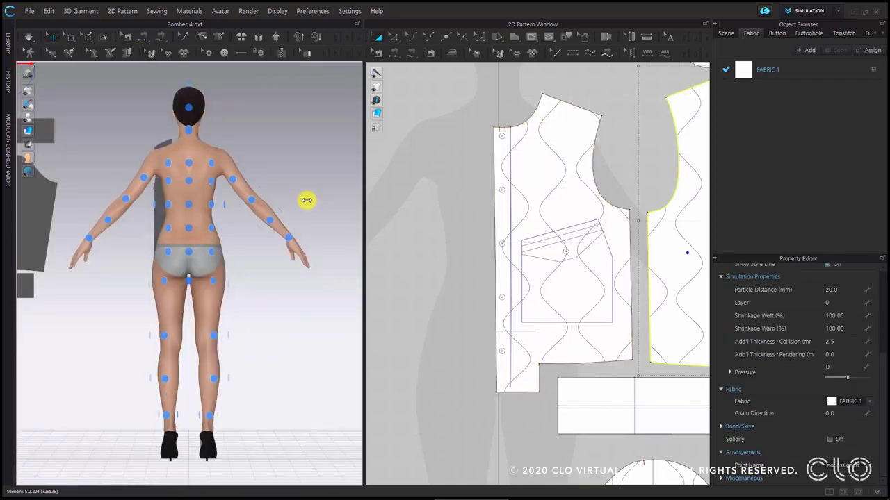
{"action": "left_click", "coordinate": [167, 203]}
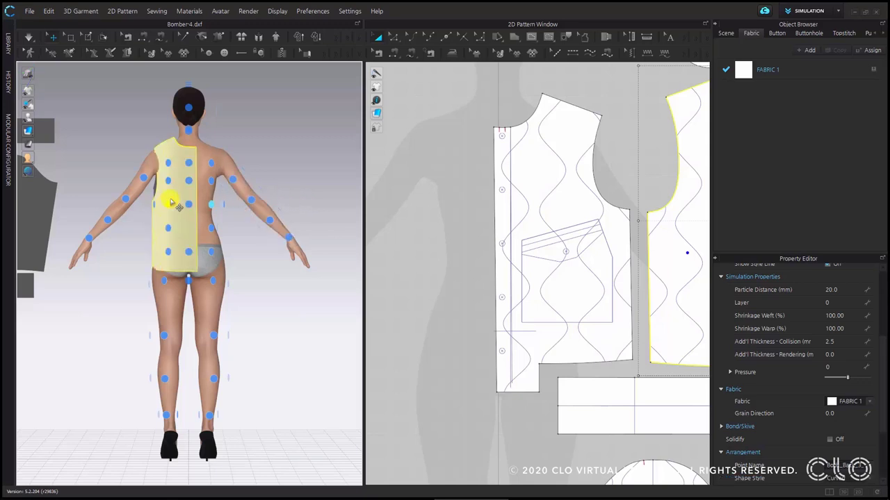
Set the back bodice's arrangement Position X to 15 to align its centre edge with the avatar's spine.
{"action": "left_click", "coordinate": [193, 170]}
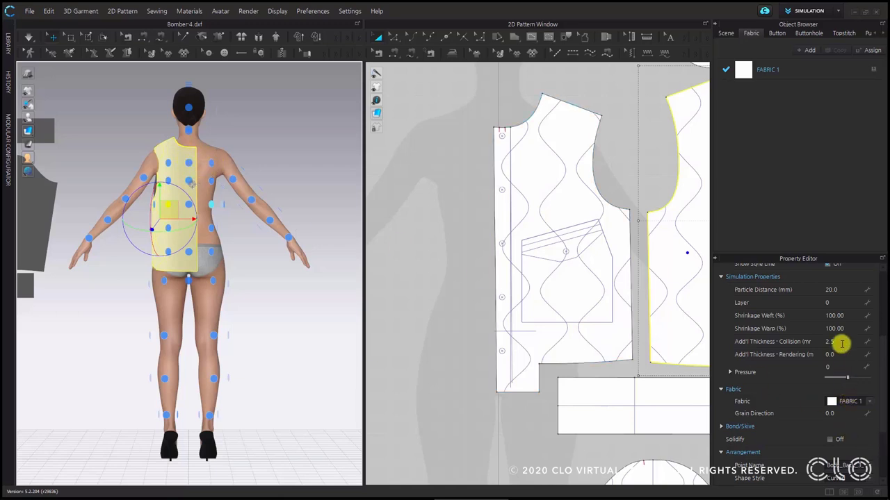
{"action": "scroll", "coordinate": [841, 343], "scroll_direction": "down", "scroll_amount": 3}
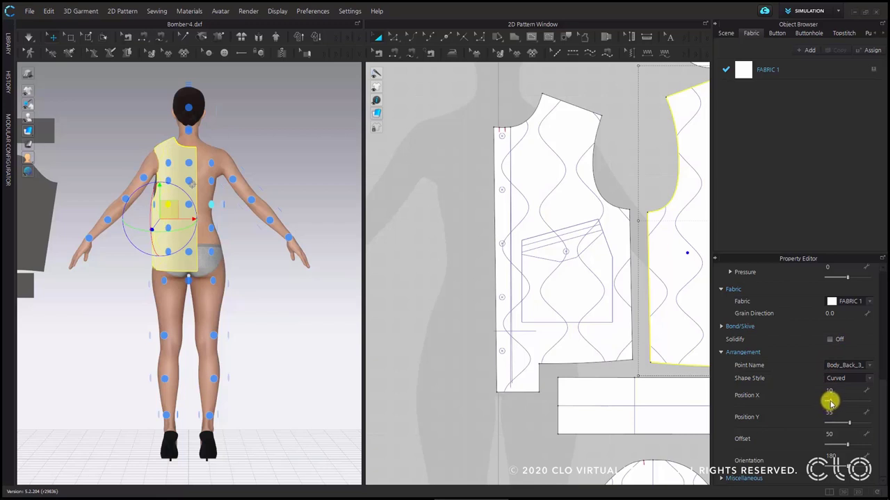
{"action": "left_click_drag", "start_coordinate": [831, 403], "coordinate": [831, 401]}
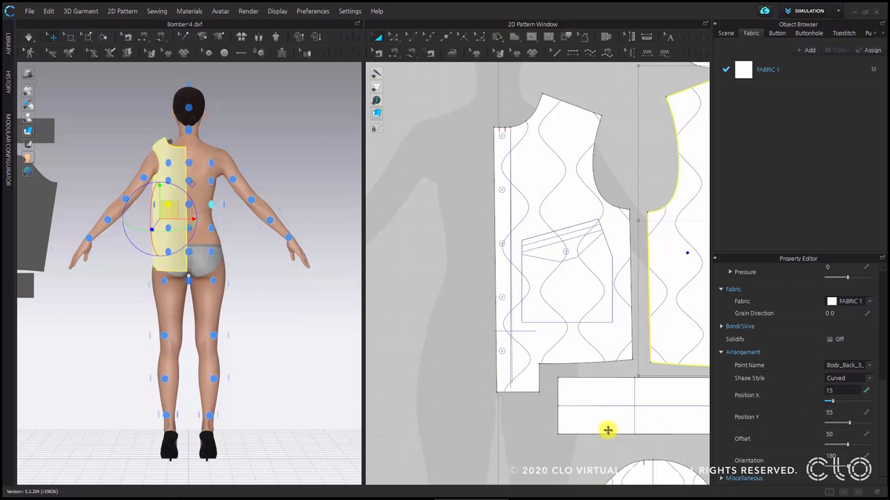
Place the waistband piece on the outer upper-thigh arrangement point of the avatar's left leg.
{"action": "right_click_drag", "start_coordinate": [150, 292], "coordinate": [314, 290]}
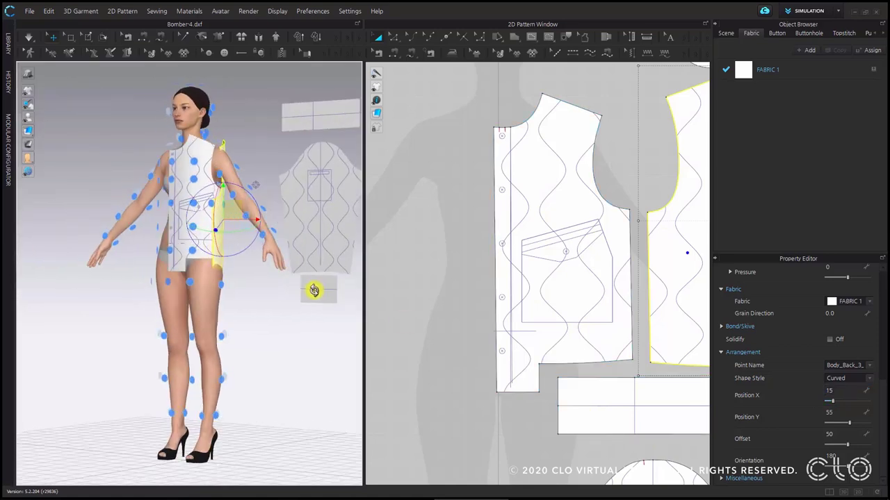
{"action": "scroll", "coordinate": [258, 248], "scroll_direction": "down", "scroll_amount": 2}
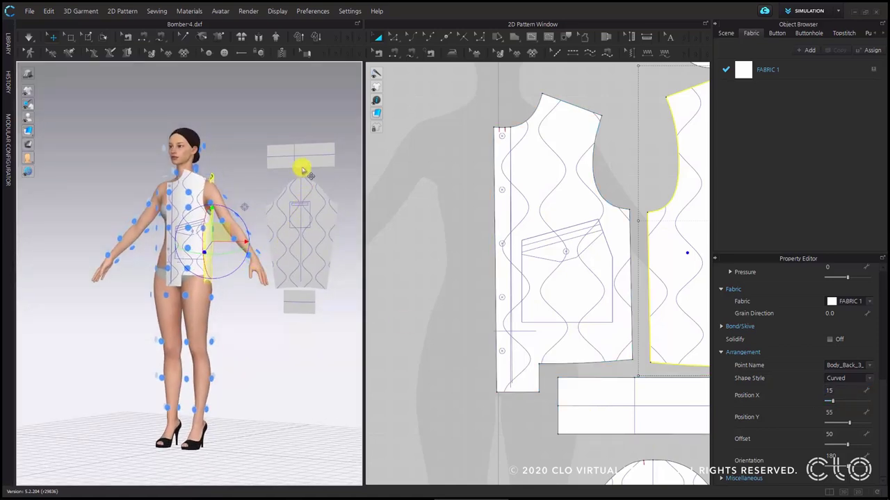
{"action": "left_click", "coordinate": [303, 160]}
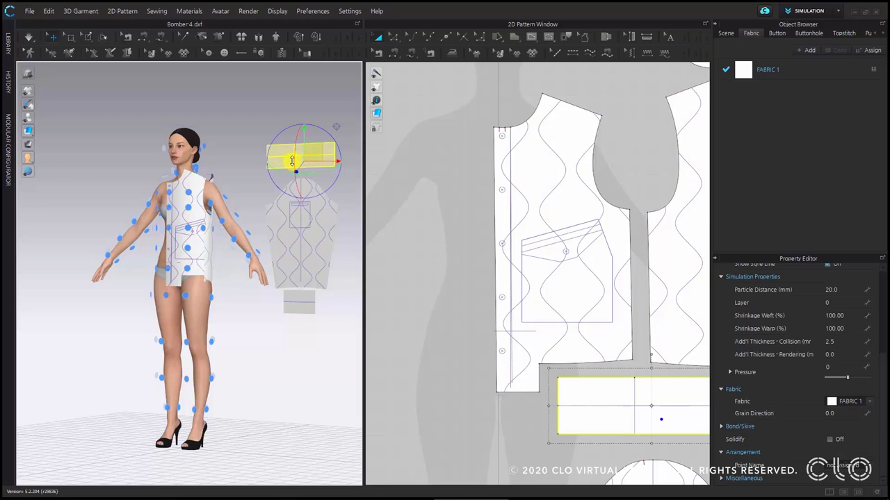
{"action": "scroll", "coordinate": [240, 323], "scroll_direction": "up", "scroll_amount": 2}
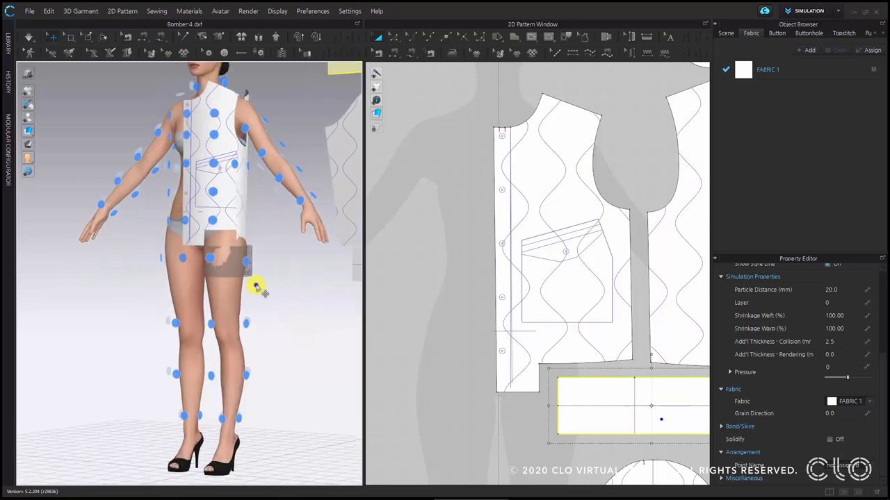
{"action": "right_click_drag", "start_coordinate": [256, 286], "coordinate": [235, 268]}
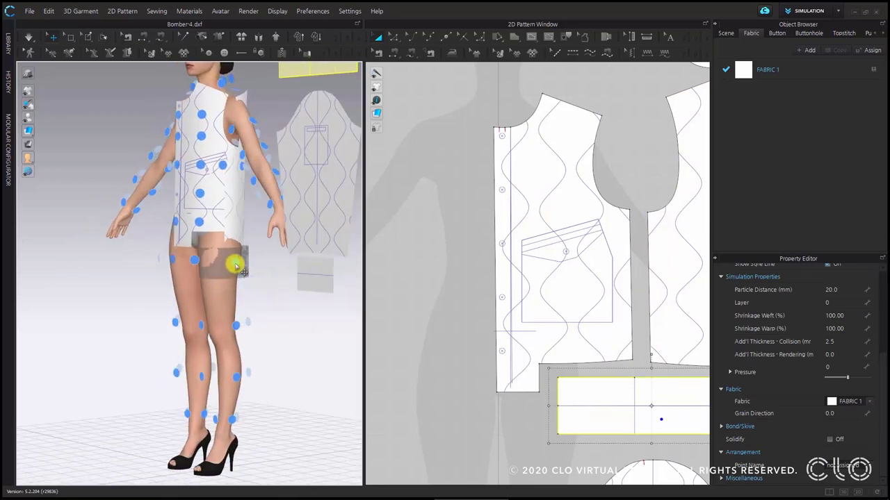
{"action": "mouse_move", "coordinate": [233, 264]}
{"action": "left_mouse_down"}
{"action": "mouse_move", "coordinate": [199, 254]}
{"action": "mouse_move", "coordinate": [235, 261]}
{"action": "left_mouse_up"}
Set the waistband's arrangement Offset to 66 to move it farther from the leg.
{"action": "right_click_drag", "start_coordinate": [215, 329], "coordinate": [271, 237]}
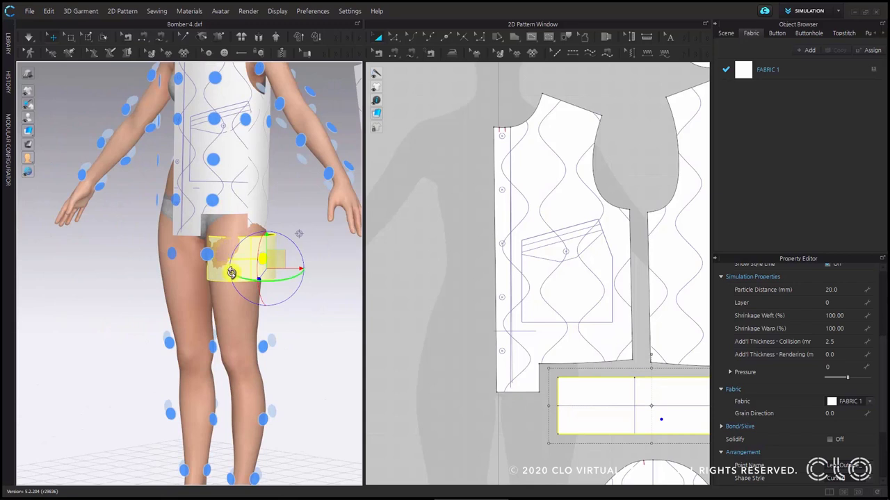
{"action": "scroll", "coordinate": [849, 369], "scroll_direction": "down", "scroll_amount": 2}
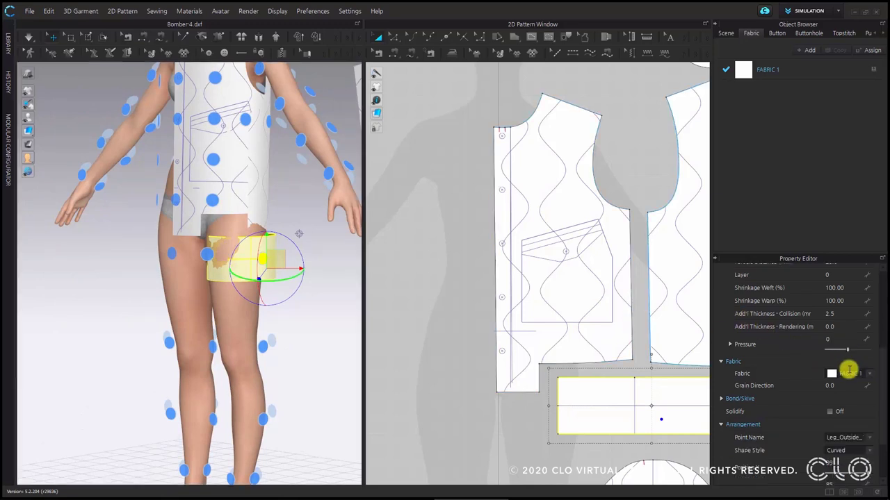
{"action": "scroll", "coordinate": [854, 432], "scroll_direction": "down", "scroll_amount": 5}
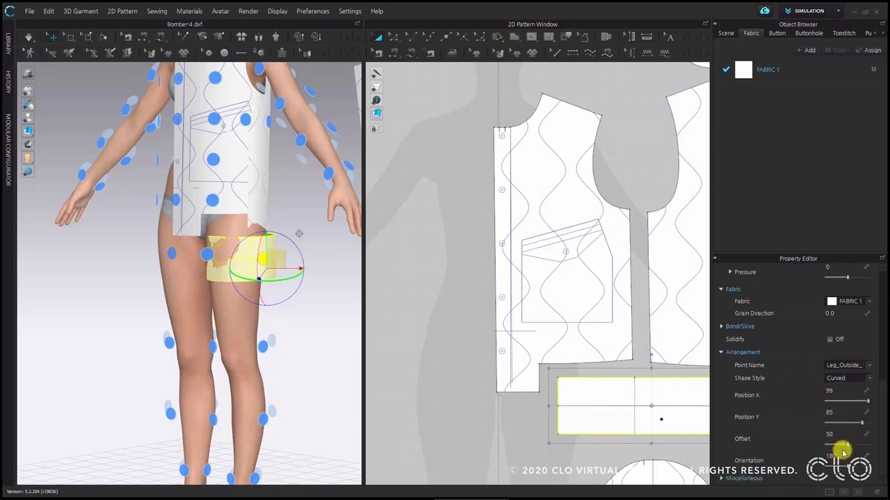
{"action": "left_click_drag", "start_coordinate": [847, 447], "coordinate": [854, 445]}
Place the collar piece on the neck arrangement point on the avatar's left side.
{"action": "right_click_drag", "start_coordinate": [258, 313], "coordinate": [278, 299]}
{"action": "scroll", "coordinate": [278, 267], "scroll_direction": "down", "scroll_amount": 5}
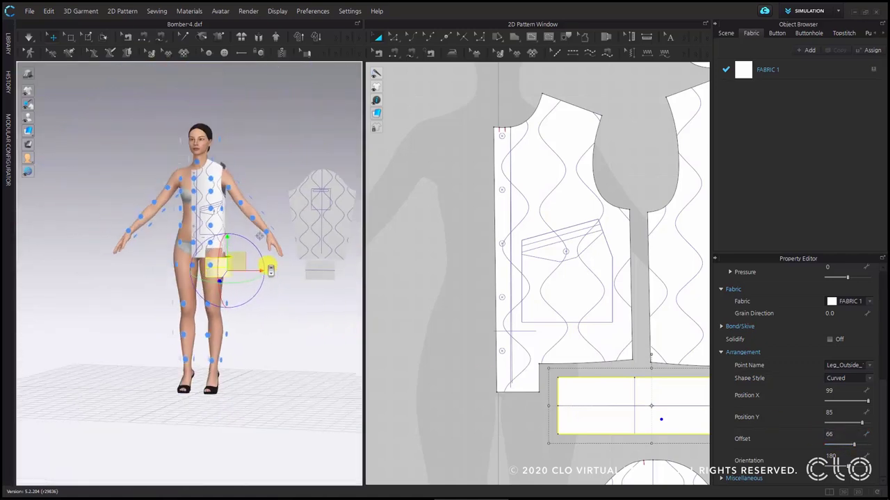
{"action": "right_click_drag", "start_coordinate": [259, 236], "coordinate": [239, 196]}
{"action": "scroll", "coordinate": [237, 208], "scroll_direction": "down", "scroll_amount": 3}
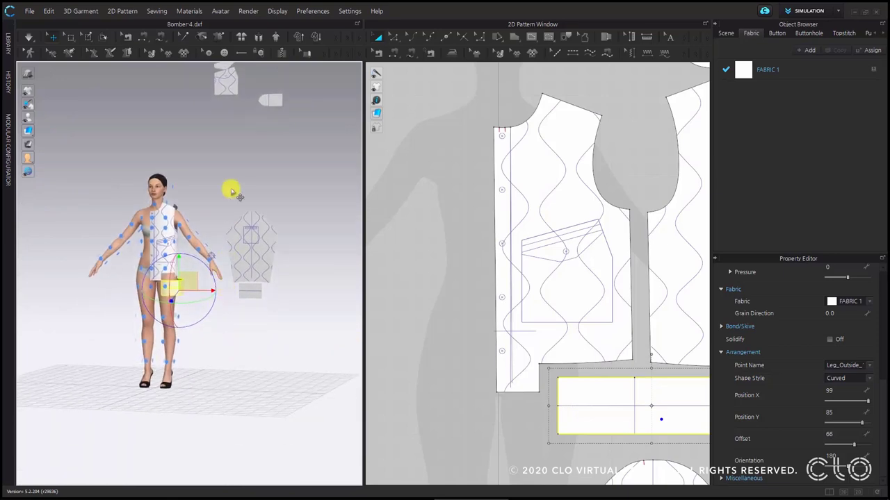
{"action": "left_click", "coordinate": [269, 98]}
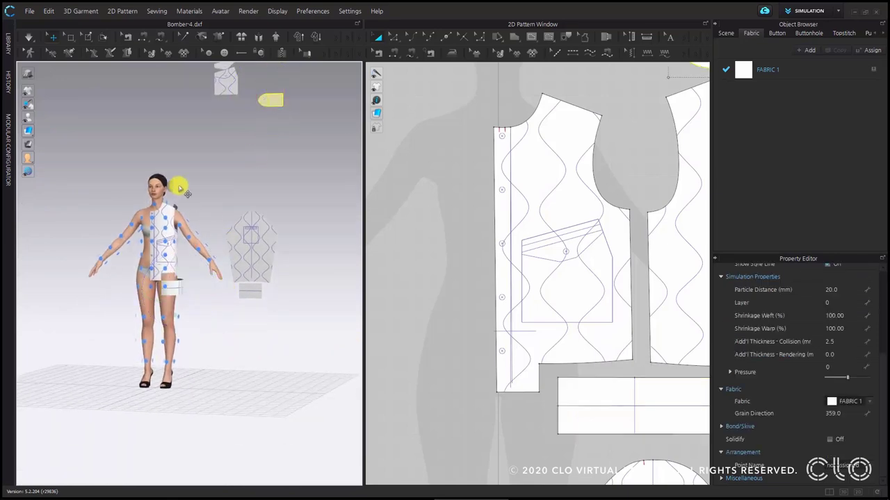
{"action": "scroll", "coordinate": [179, 188], "scroll_direction": "up", "scroll_amount": 5}
{"action": "right_click_drag", "start_coordinate": [197, 163], "coordinate": [189, 324]}
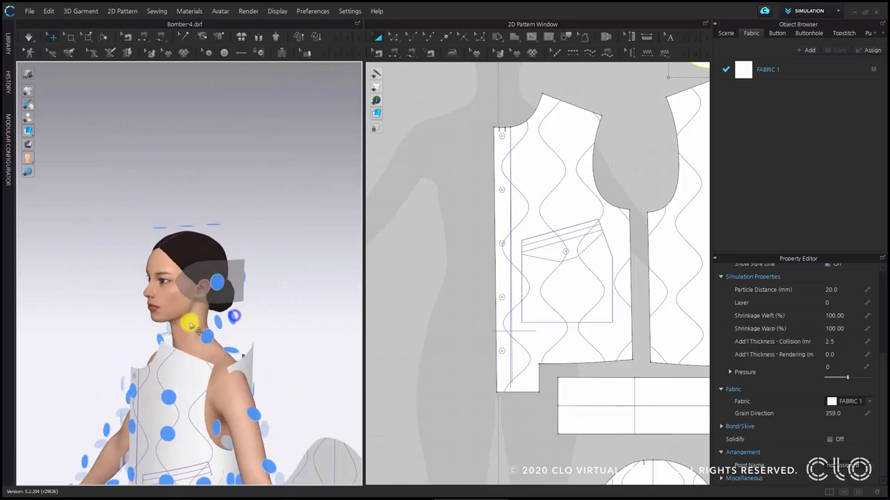
{"action": "left_click", "coordinate": [191, 326]}
Set the collar's arrangement Position Y to 100 to raise it around the neck.
{"action": "right_click_drag", "start_coordinate": [200, 434], "coordinate": [278, 427]}
{"action": "right_click_drag", "start_coordinate": [244, 355], "coordinate": [199, 348]}
{"action": "scroll", "coordinate": [849, 415], "scroll_direction": "down", "scroll_amount": 3}
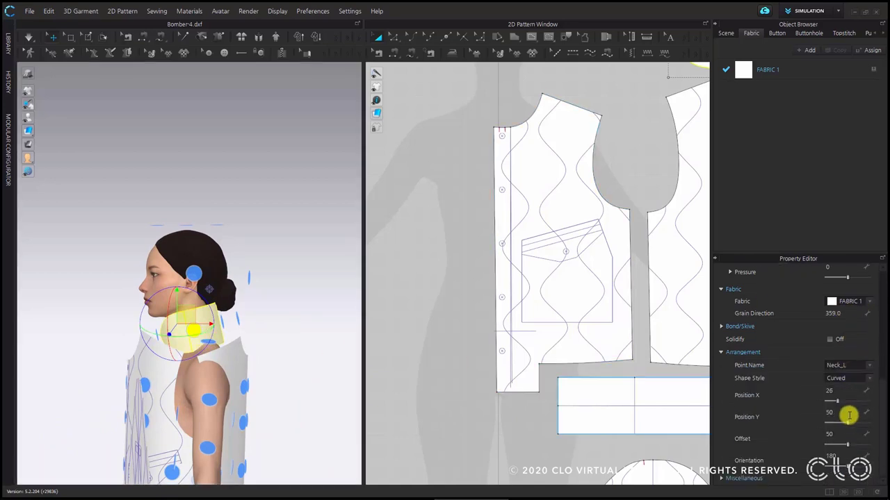
{"action": "left_click_drag", "start_coordinate": [847, 423], "coordinate": [877, 423]}
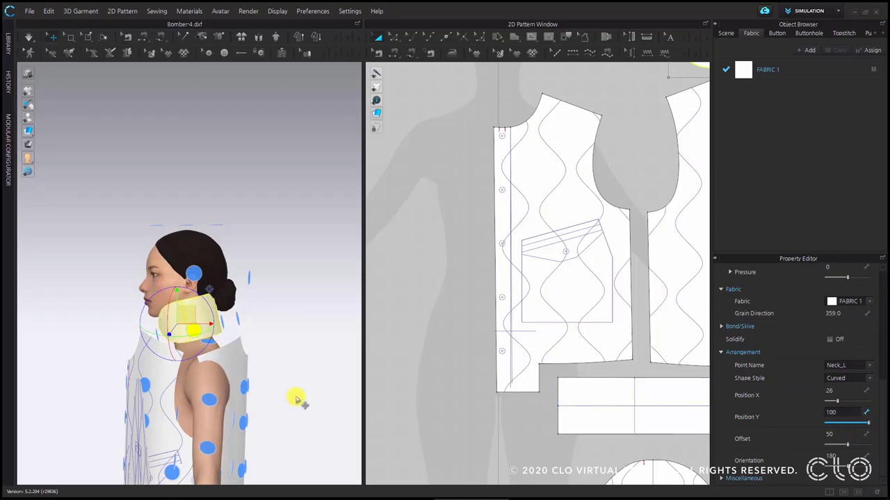
Select the pocket and pocket flap pieces together and deactivate them with the Pattern Only option.
{"action": "right_click_drag", "start_coordinate": [256, 346], "coordinate": [271, 336]}
{"action": "scroll", "coordinate": [263, 357], "scroll_direction": "down", "scroll_amount": 2}
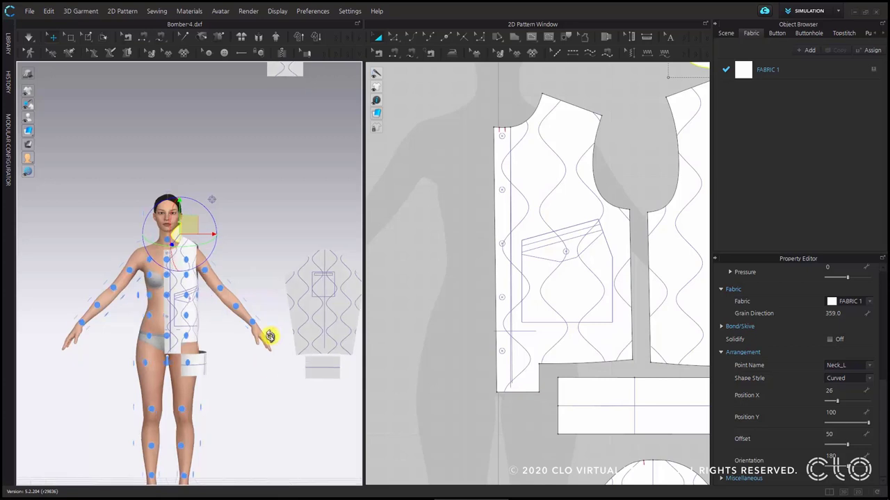
{"action": "scroll", "coordinate": [535, 299], "scroll_direction": "down", "scroll_amount": 3}
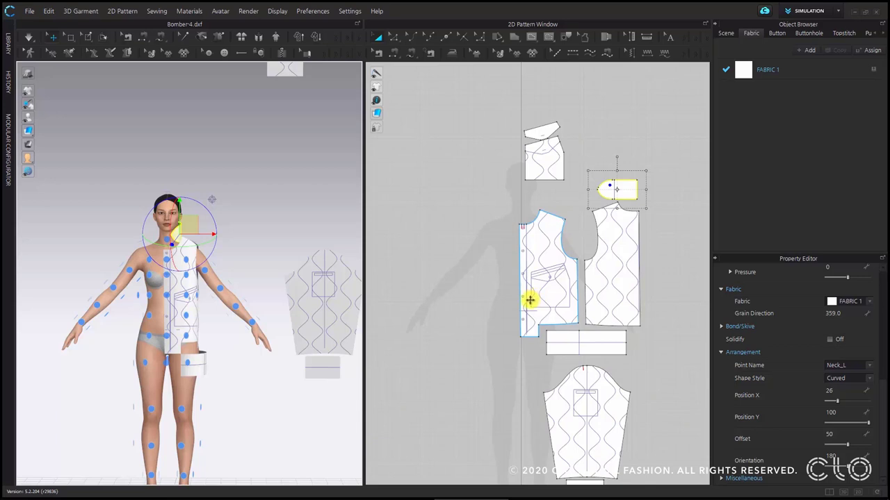
{"action": "left_click", "coordinate": [516, 104]}
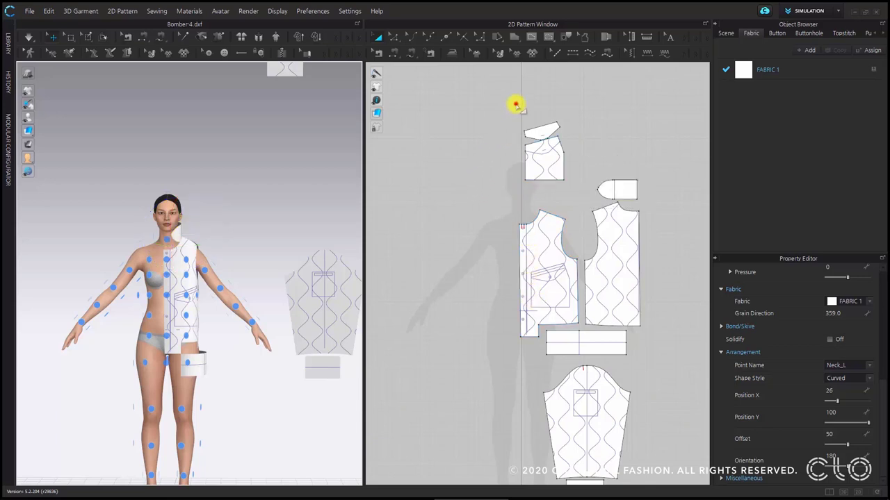
{"action": "left_click_drag", "start_coordinate": [515, 104], "coordinate": [591, 198]}
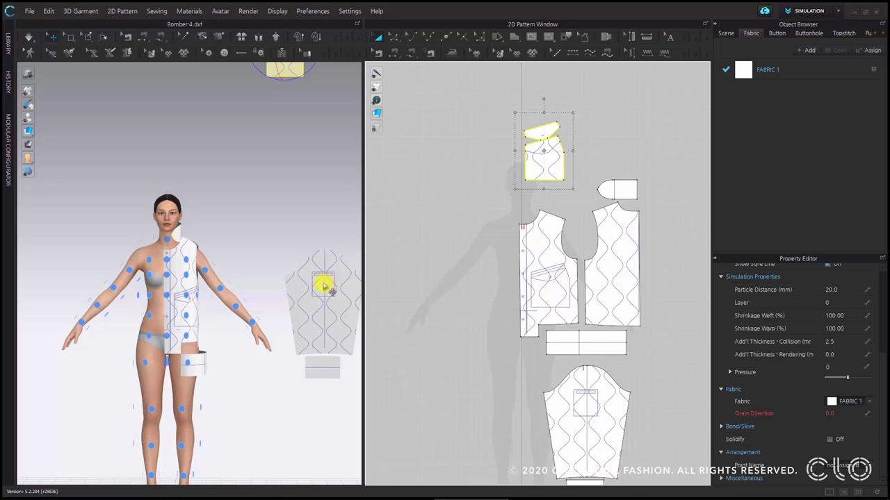
{"action": "middle_click_drag", "start_coordinate": [303, 169], "coordinate": [308, 258]}
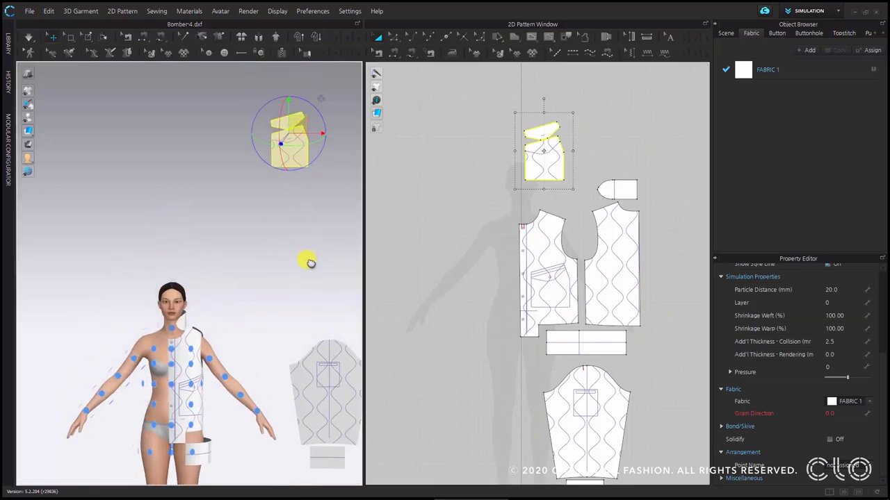
{"action": "right_click", "coordinate": [292, 132]}
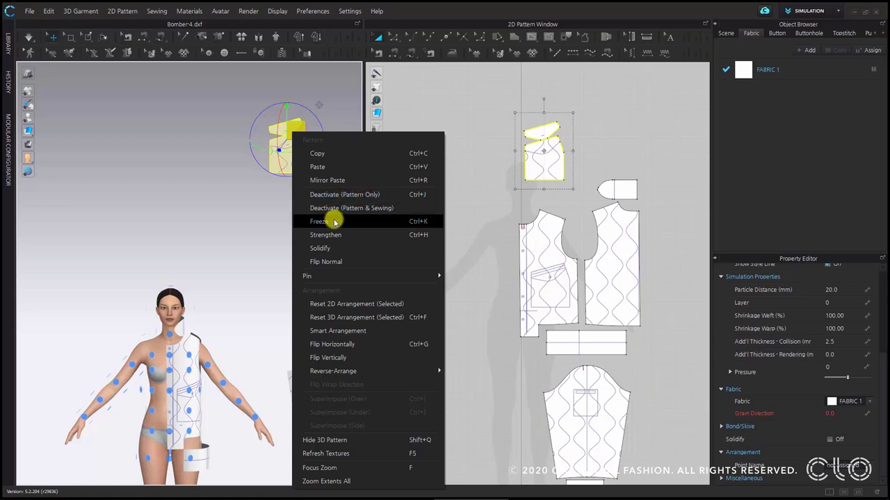
{"action": "left_click", "coordinate": [397, 194]}
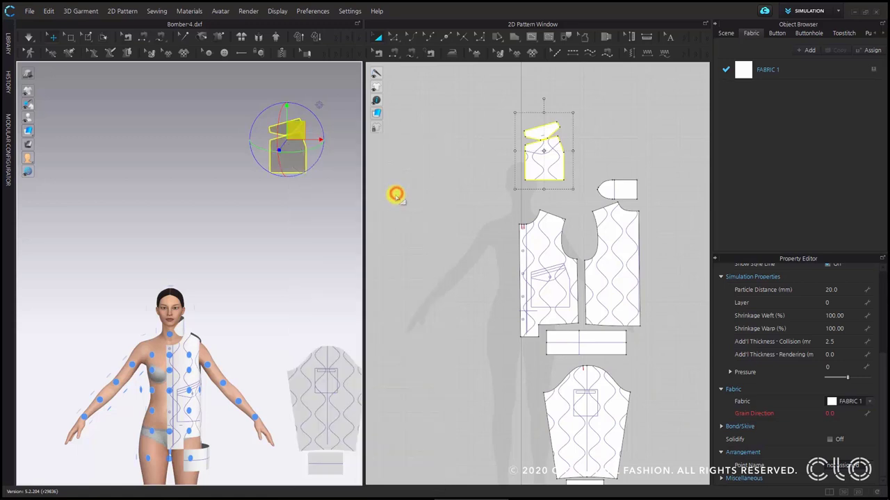
{"action": "left_click", "coordinate": [263, 321]}
Place the cuff piece on the outer arrangement point near the avatar's left wrist.
{"action": "scroll", "coordinate": [260, 246], "scroll_direction": "down", "scroll_amount": 4}
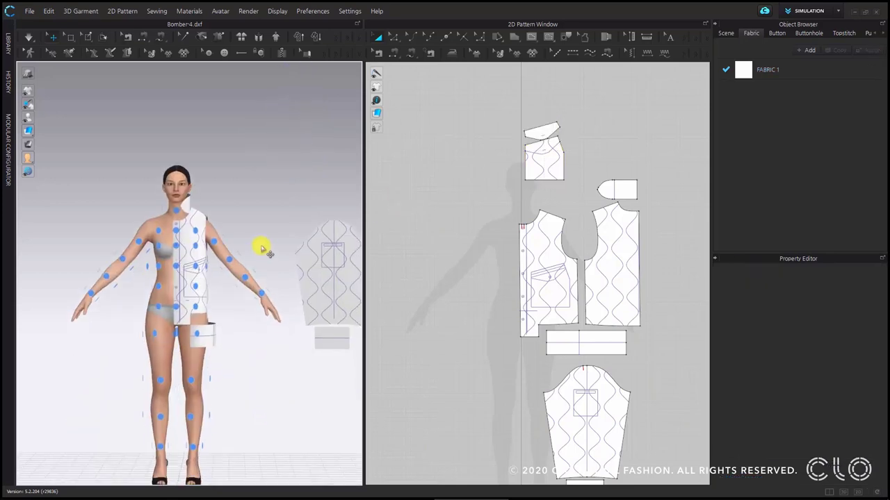
{"action": "left_click", "coordinate": [316, 332]}
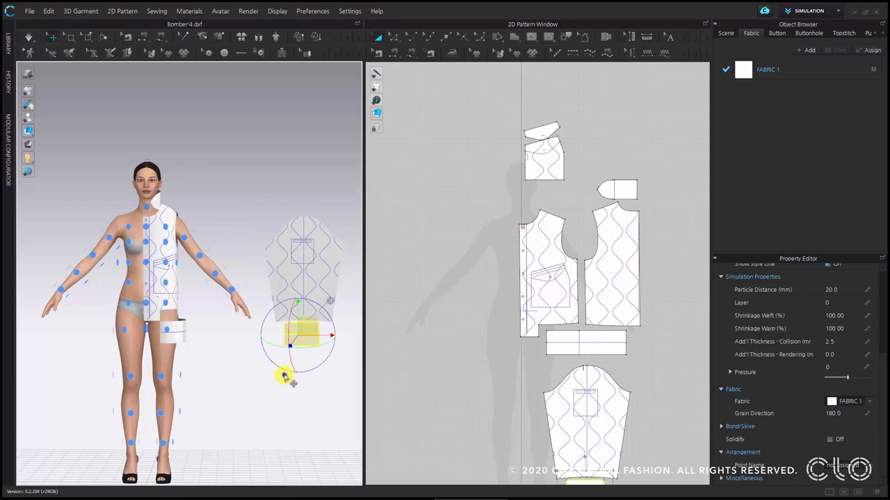
{"action": "right_click_drag", "start_coordinate": [284, 376], "coordinate": [223, 309]}
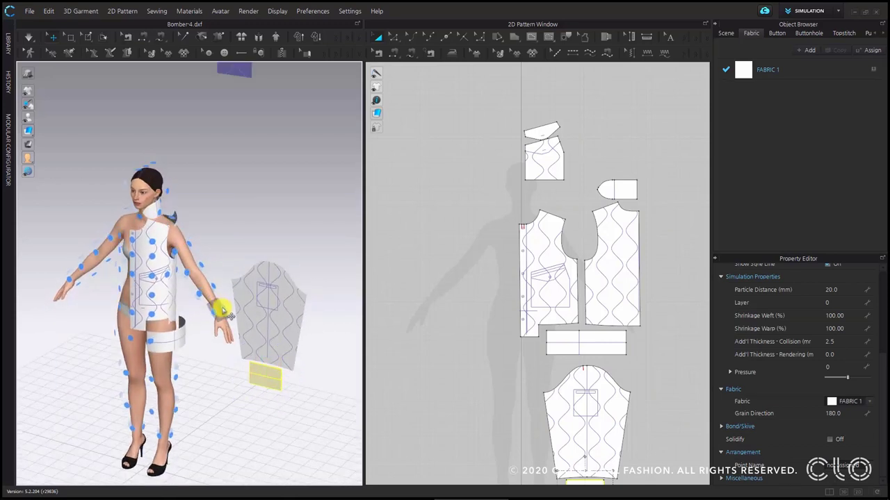
{"action": "left_click", "coordinate": [221, 309]}
Place the sleeve piece on the outer arm arrangement point of the avatar's left arm.
{"action": "right_click_drag", "start_coordinate": [243, 394], "coordinate": [189, 279]}
{"action": "left_click", "coordinate": [303, 281]}
{"action": "left_click", "coordinate": [189, 279]}
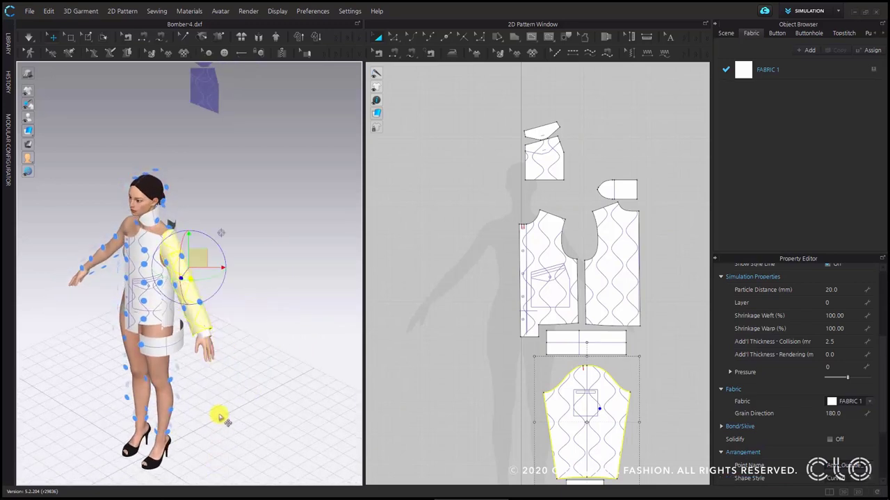
Hide the avatar's arrangement points and deselect the sleeve.
{"action": "scroll", "coordinate": [220, 417], "scroll_direction": "up", "scroll_amount": 3}
{"action": "right_click_drag", "start_coordinate": [222, 407], "coordinate": [225, 110]}
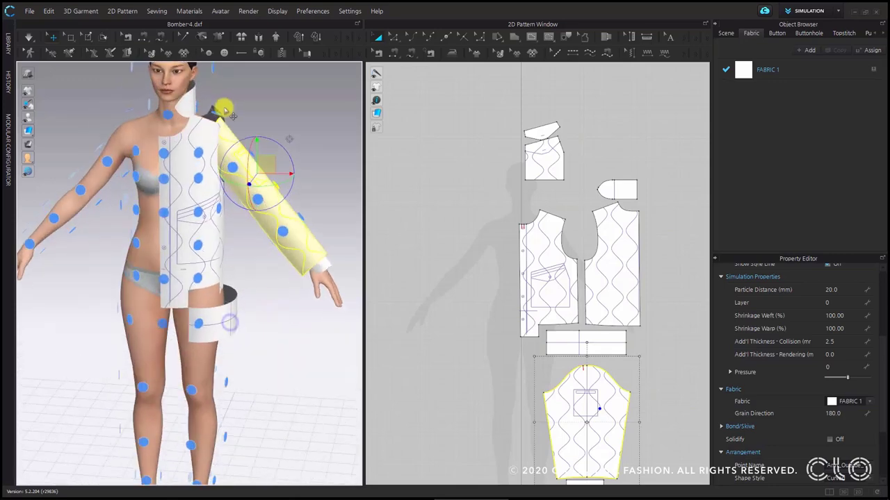
{"action": "scroll", "coordinate": [231, 236], "scroll_direction": "down", "scroll_amount": 2}
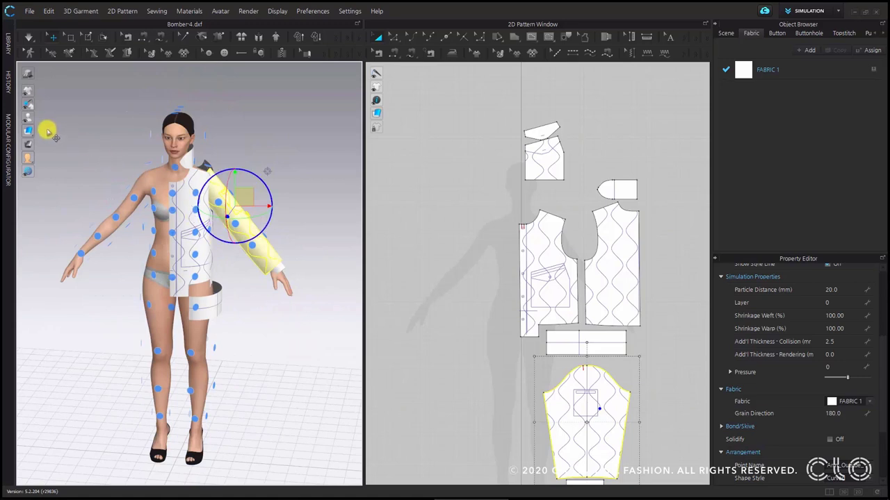
{"action": "mouse_move", "coordinate": [31, 119]}
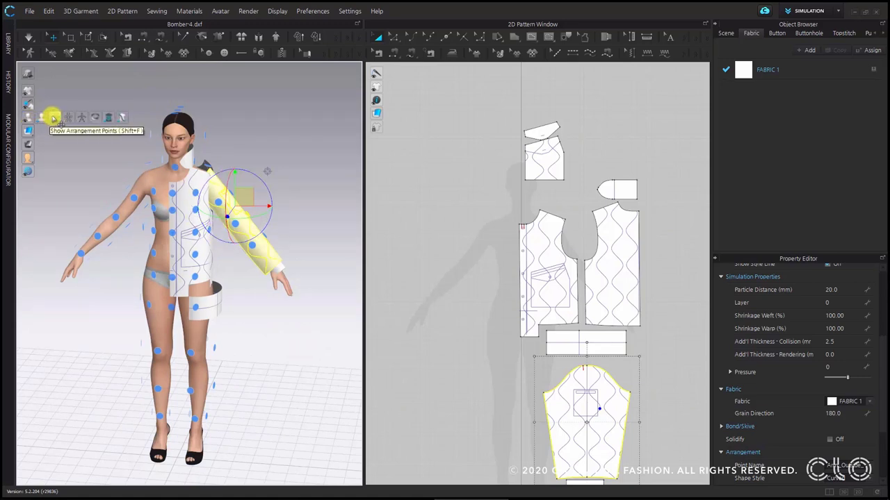
{"action": "left_click", "coordinate": [54, 119]}
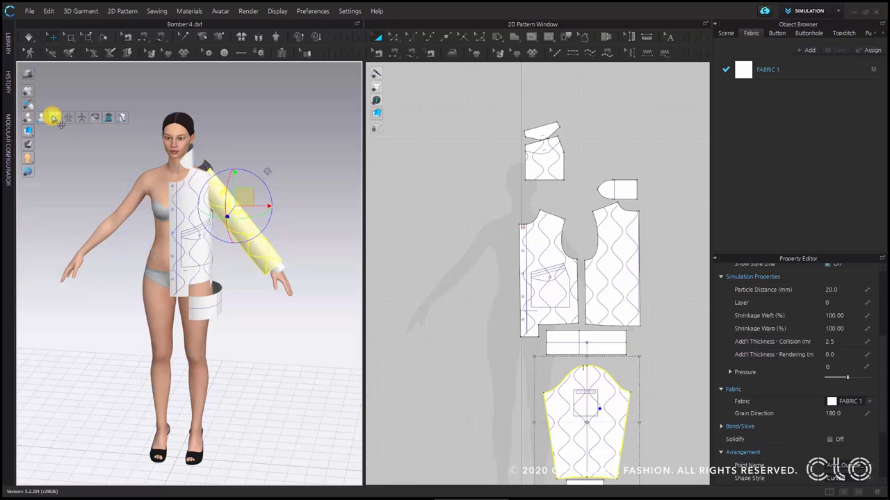
{"action": "left_click", "coordinate": [301, 358]}
{"action": "scroll", "coordinate": [549, 339], "scroll_direction": "down", "scroll_amount": 4}
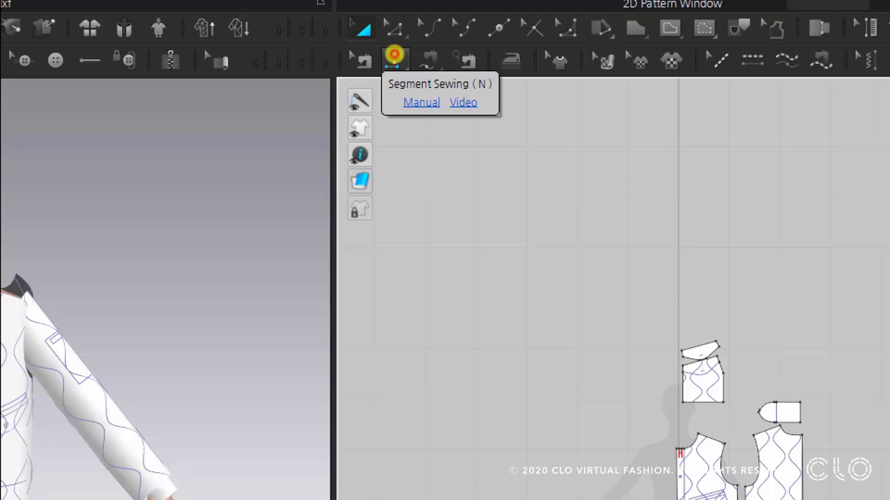
Sew the front bodice's side seam to the back bodice's side seam with Segment Sewing.
{"action": "left_click", "coordinate": [394, 56]}
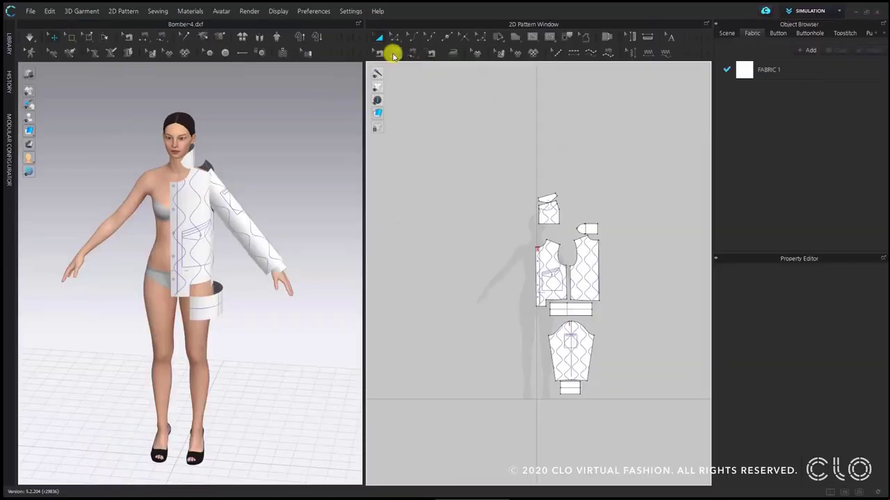
{"action": "scroll", "coordinate": [577, 275], "scroll_direction": "up", "scroll_amount": 5}
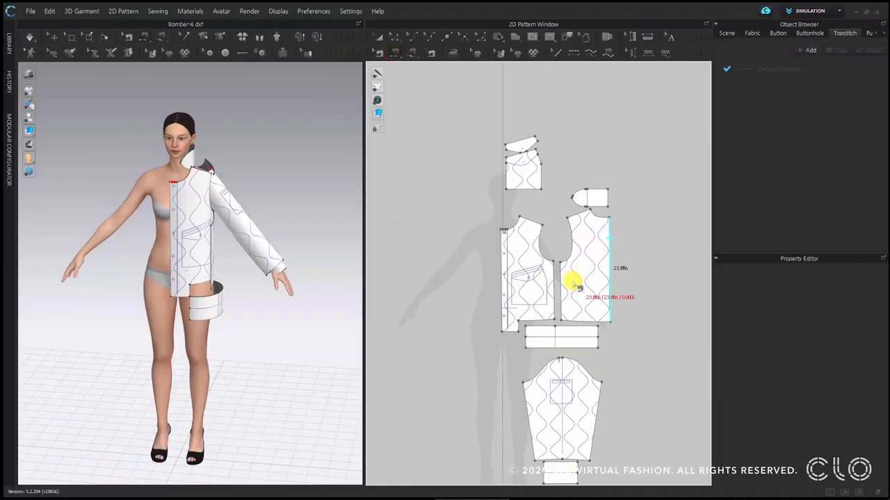
{"action": "left_click", "coordinate": [546, 266]}
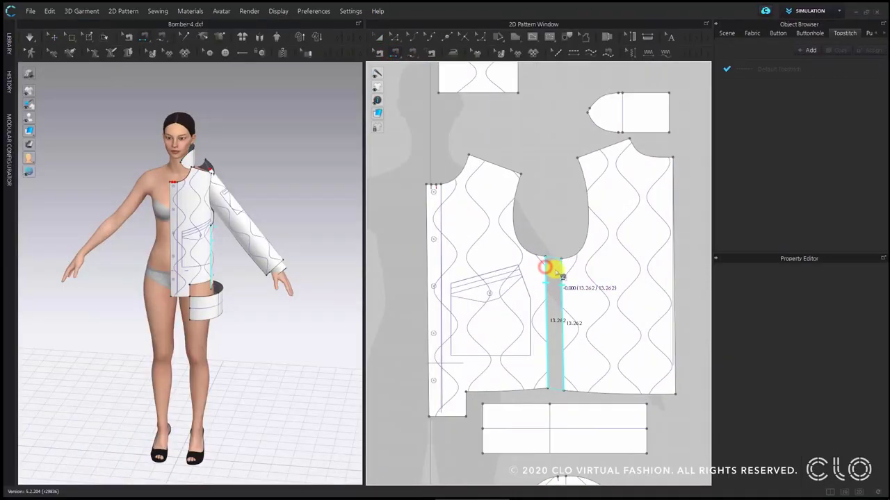
{"action": "left_click", "coordinate": [560, 273]}
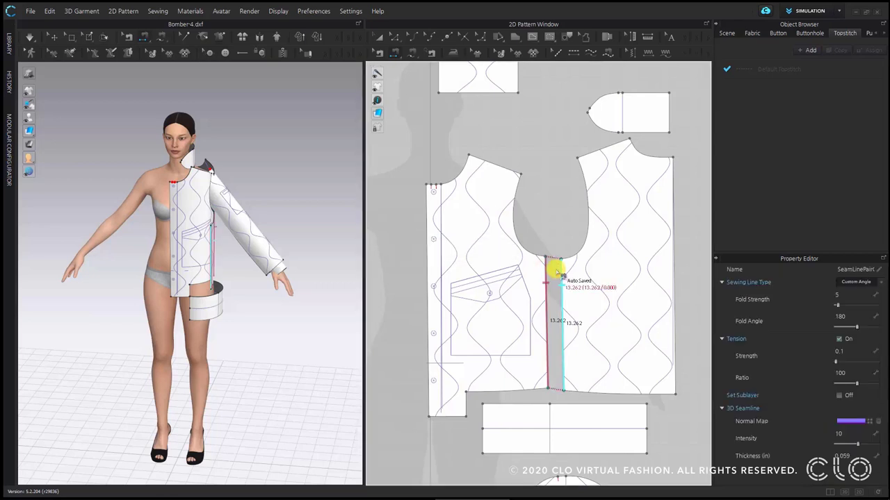
Sew the front bodice's shoulder seam to the back bodice's shoulder seam, and join the sleeve's two underarm edges.
{"action": "left_click", "coordinate": [481, 152]}
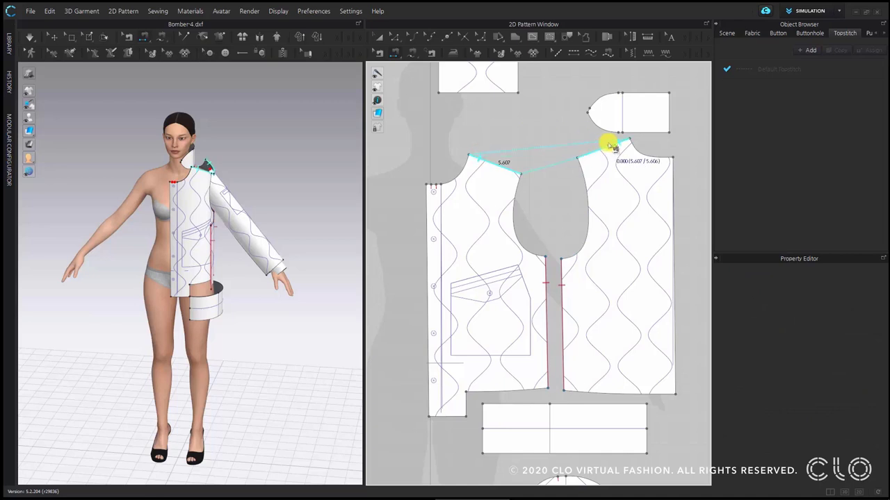
{"action": "left_click", "coordinate": [607, 143]}
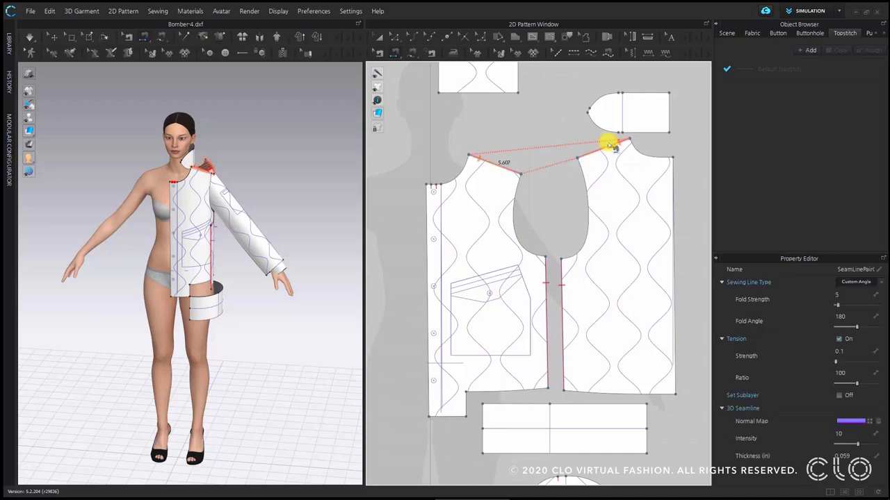
{"action": "scroll", "coordinate": [610, 146], "scroll_direction": "down", "scroll_amount": 3}
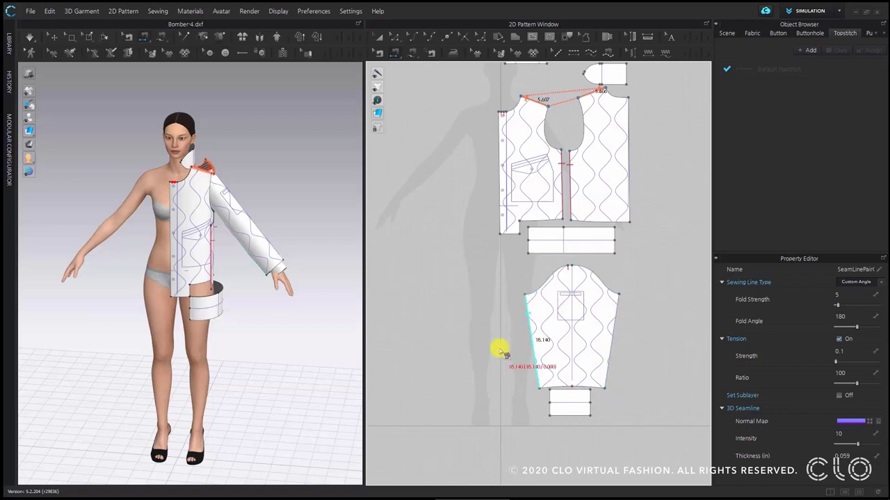
{"action": "left_click", "coordinate": [530, 318]}
{"action": "left_click", "coordinate": [621, 314]}
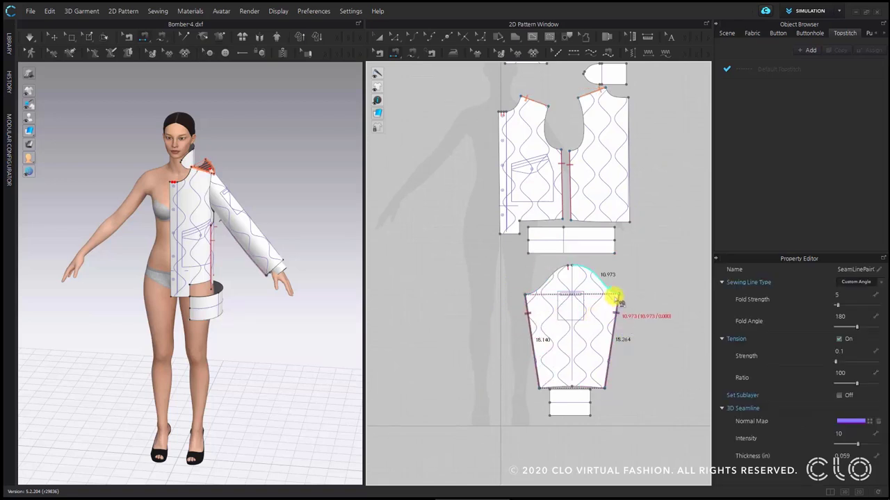
Sew the sleeve cap's front curve, up to the notch, to the front bodice's armhole.
{"action": "scroll", "coordinate": [598, 282], "scroll_direction": "up", "scroll_amount": 3}
{"action": "scroll", "coordinate": [556, 375], "scroll_direction": "up", "scroll_amount": 3}
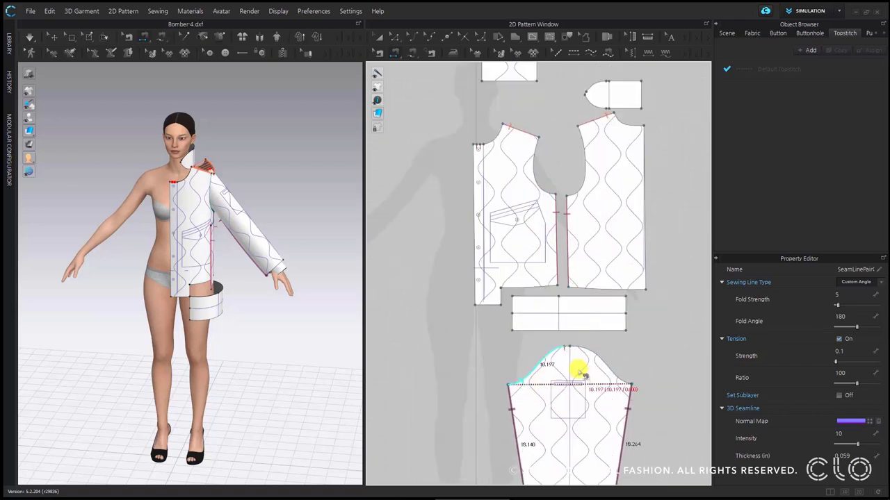
{"action": "scroll", "coordinate": [558, 346], "scroll_direction": "up", "scroll_amount": 2}
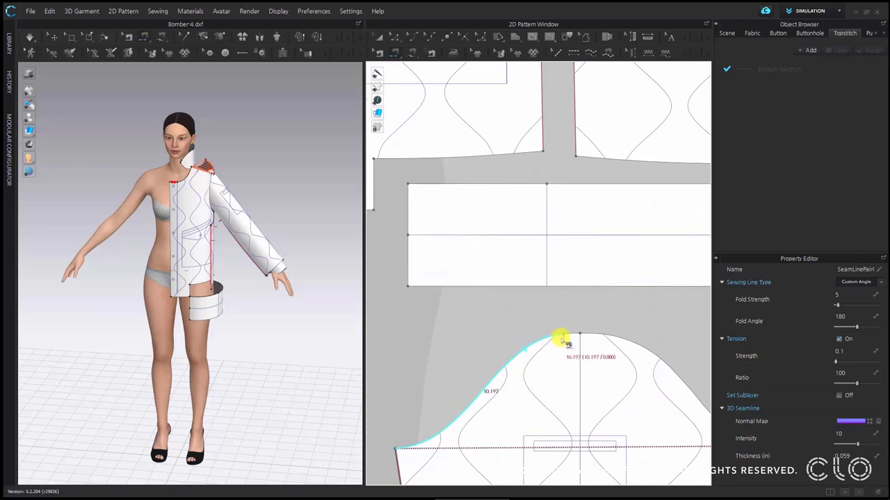
{"action": "scroll", "coordinate": [556, 344], "scroll_direction": "down", "scroll_amount": 4}
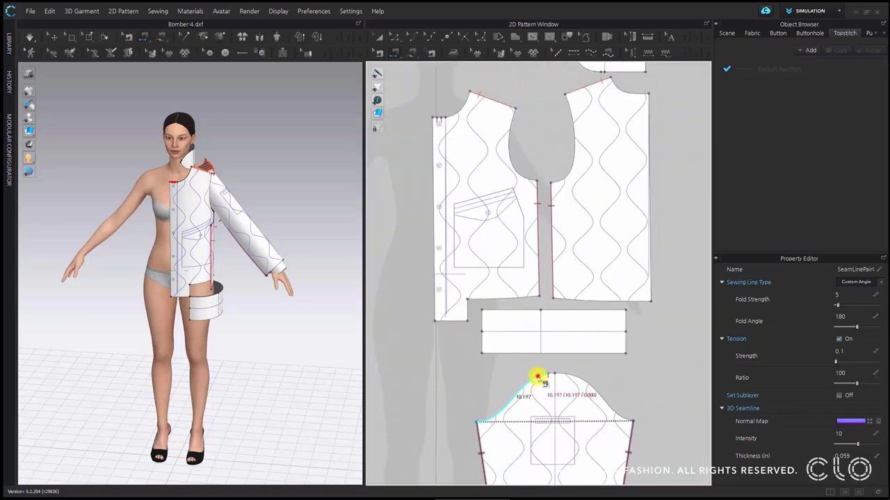
{"action": "left_click", "coordinate": [537, 378]}
{"action": "left_click", "coordinate": [514, 122]}
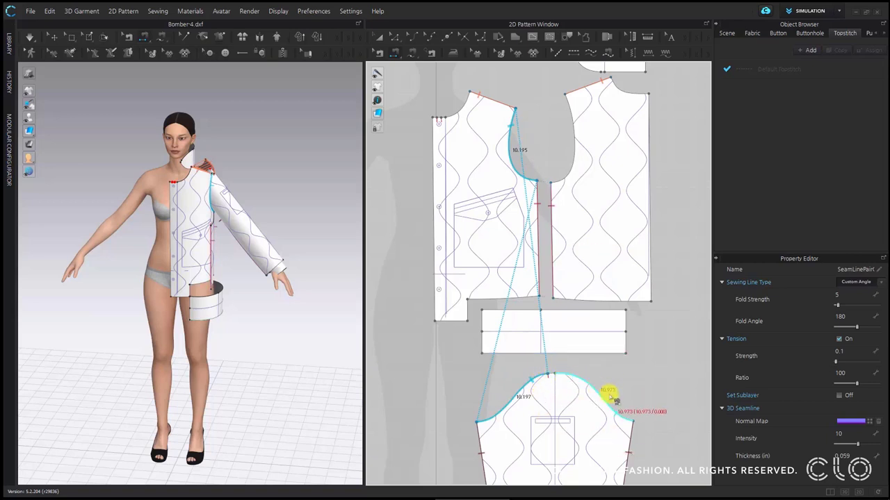
Sew the back bodice's armhole to both remaining sleeve cap segments, the short one at the notch and the long back curve, as one seam.
{"action": "scroll", "coordinate": [608, 378], "scroll_direction": "up", "scroll_amount": 2}
{"action": "scroll", "coordinate": [604, 360], "scroll_direction": "up", "scroll_amount": 1}
{"action": "scroll", "coordinate": [572, 302], "scroll_direction": "up", "scroll_amount": 1}
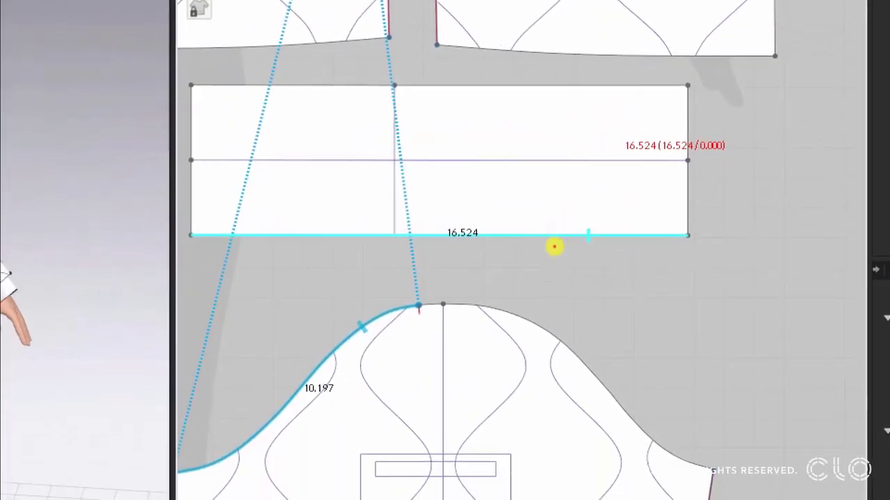
{"action": "left_click", "coordinate": [486, 274]}
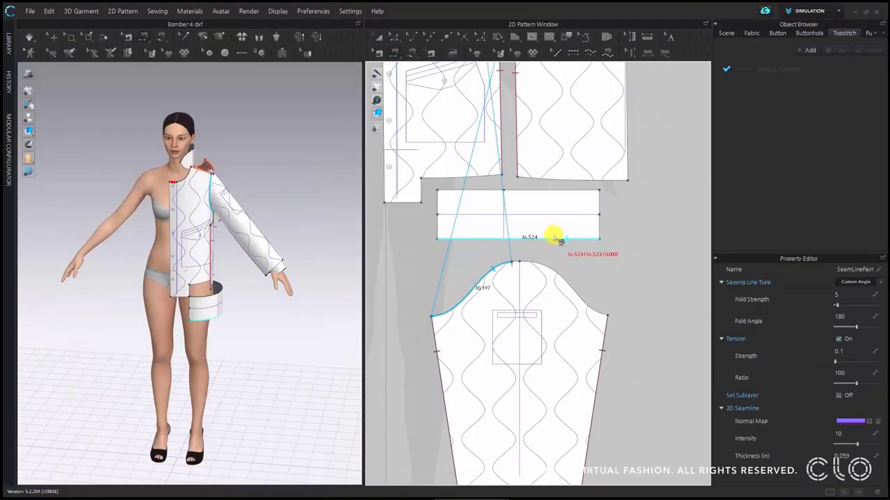
{"action": "middle_click_drag", "start_coordinate": [540, 215], "coordinate": [536, 499]}
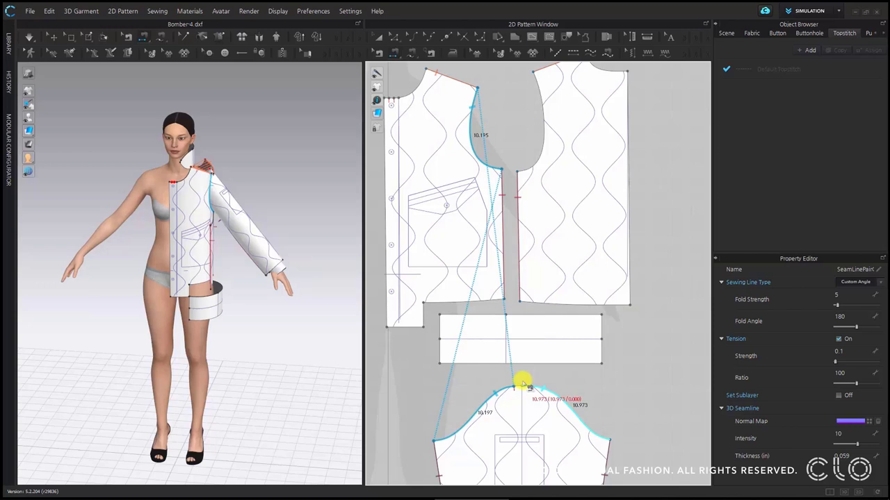
{"action": "left_click", "coordinate": [523, 383]}
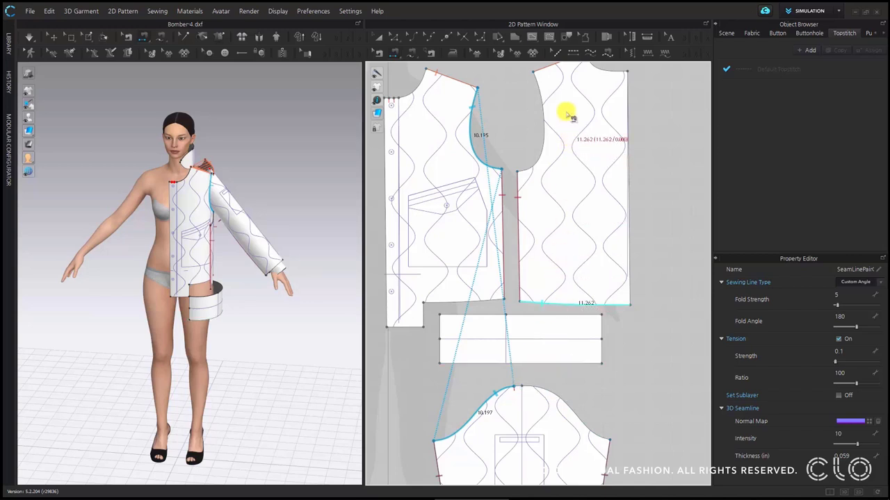
{"action": "left_click", "coordinate": [543, 95]}
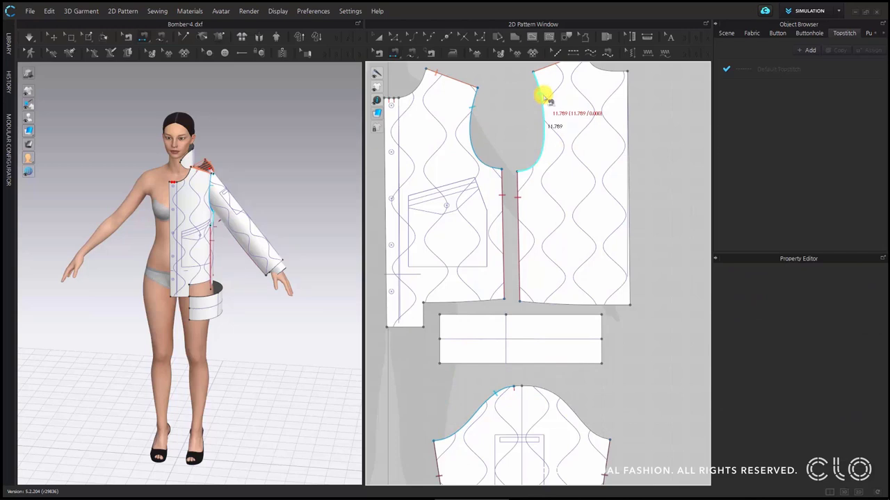
{"action": "key", "text": "shift"}
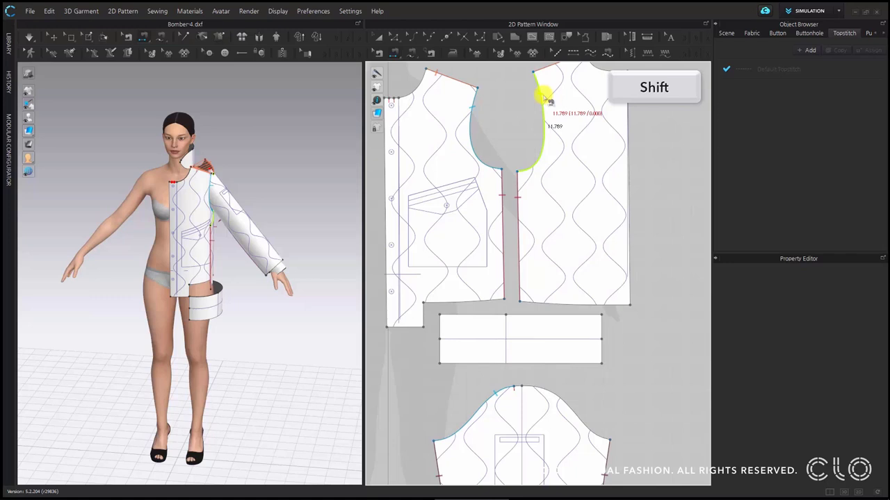
{"action": "left_click", "coordinate": [547, 100], "text": "shift"}
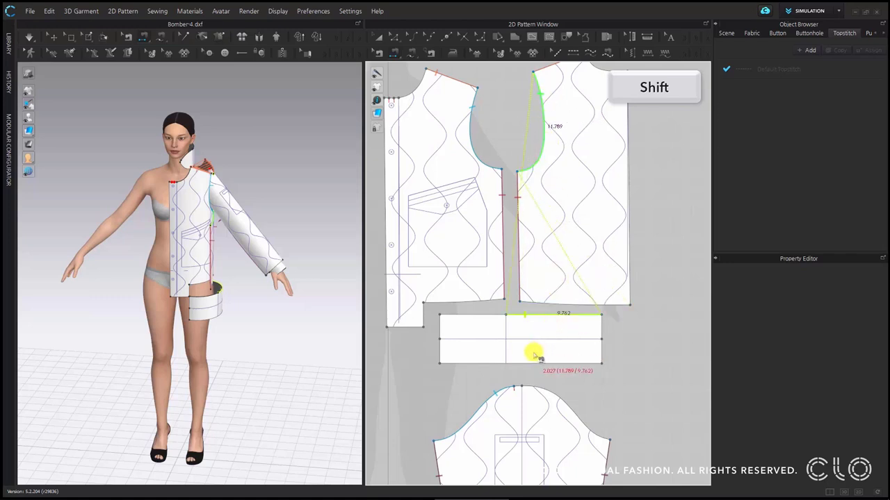
{"action": "middle_click_drag", "start_coordinate": [530, 357], "coordinate": [502, 359]}
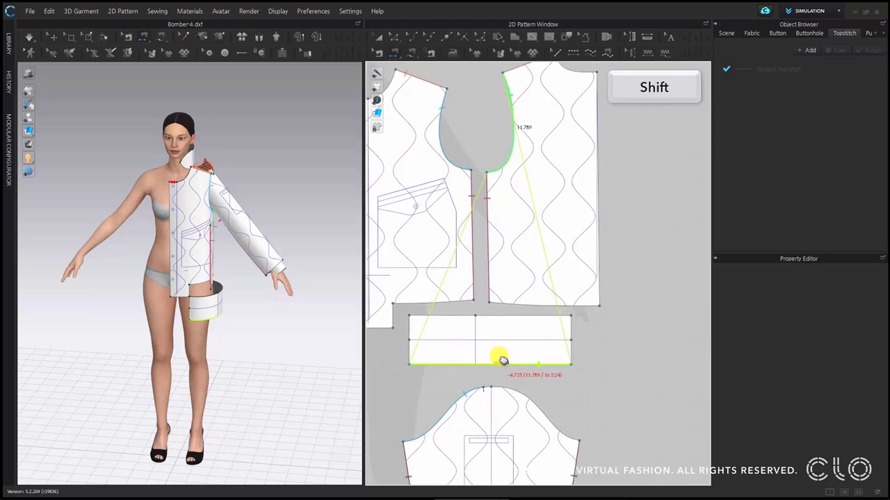
{"action": "left_click", "coordinate": [485, 389], "text": "shift"}
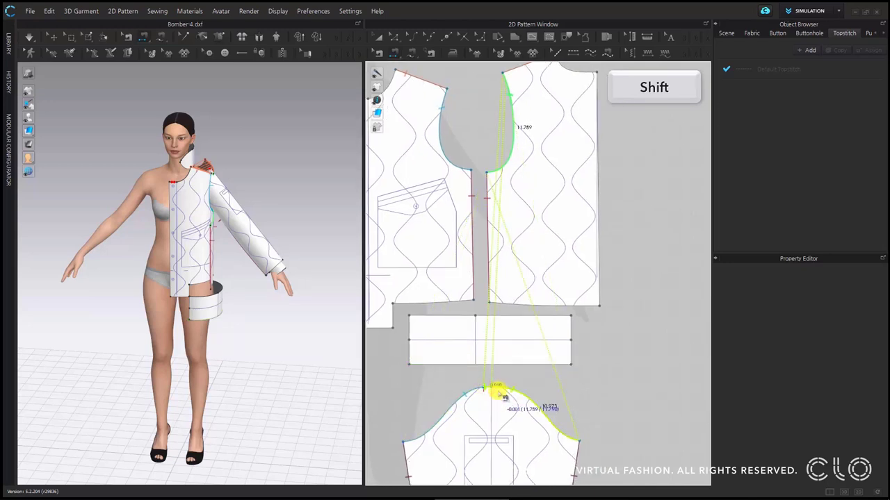
{"action": "left_click", "coordinate": [498, 391], "text": "shift"}
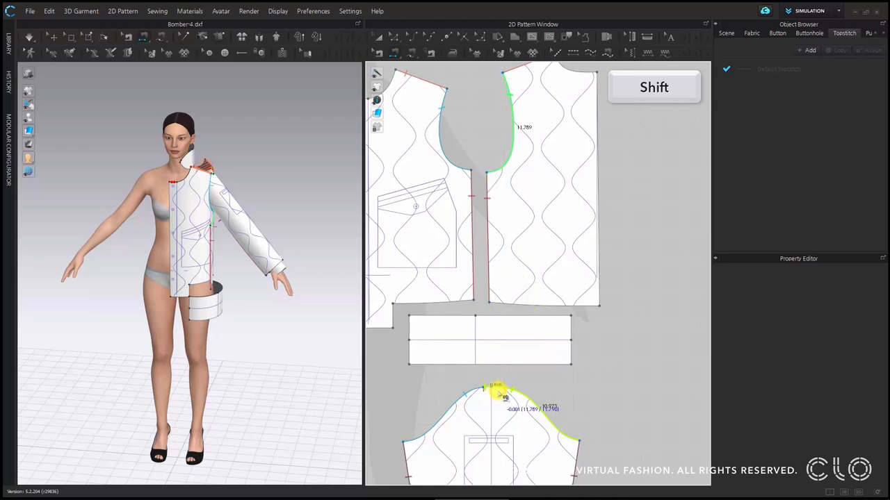
{"action": "left_click", "coordinate": [497, 391], "text": "shift"}
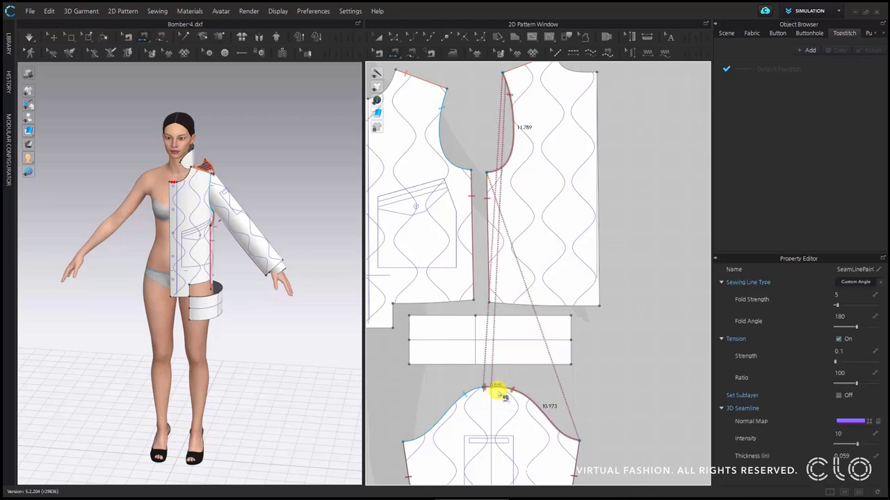
Sew the short vertical edge at the front bodice's lower placket to the end edge of the hem band's upper half.
{"action": "scroll", "coordinate": [501, 396], "scroll_direction": "down", "scroll_amount": 3}
{"action": "middle_click_drag", "start_coordinate": [496, 397], "coordinate": [544, 283]}
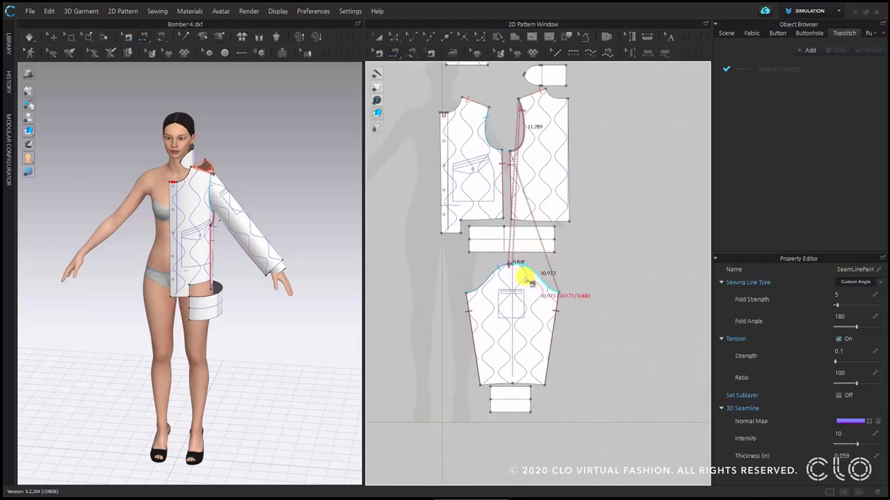
{"action": "scroll", "coordinate": [521, 278], "scroll_direction": "up", "scroll_amount": 4}
{"action": "middle_click_drag", "start_coordinate": [489, 360], "coordinate": [482, 383]}
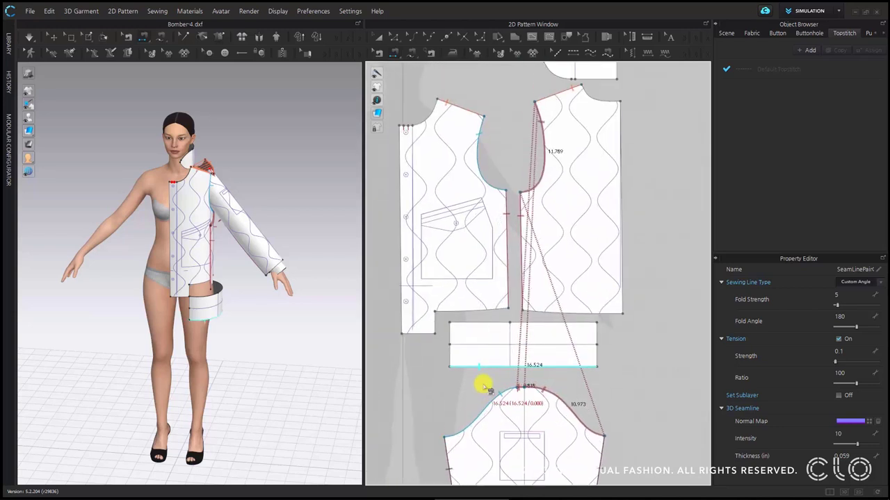
{"action": "scroll", "coordinate": [490, 372], "scroll_direction": "up", "scroll_amount": 1}
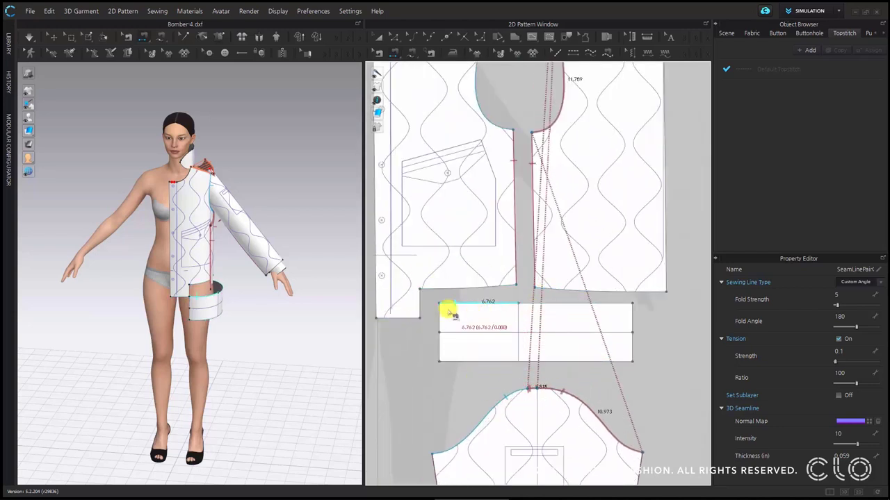
{"action": "key", "text": "Escape"}
{"action": "left_click", "coordinate": [424, 300]}
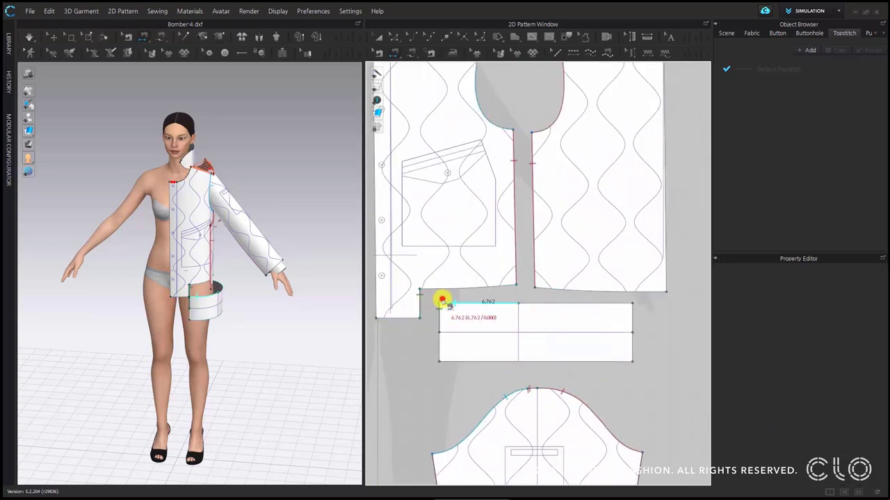
Sew the front and back bodice hems to their matching segments along the hem band's upper edge.
{"action": "left_click", "coordinate": [434, 290]}
{"action": "left_click", "coordinate": [558, 307]}
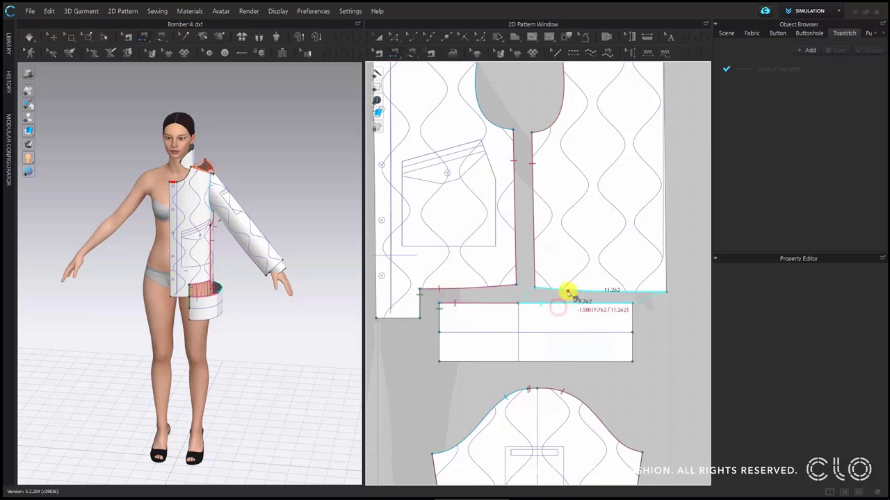
{"action": "scroll", "coordinate": [567, 310], "scroll_direction": "down", "scroll_amount": 3}
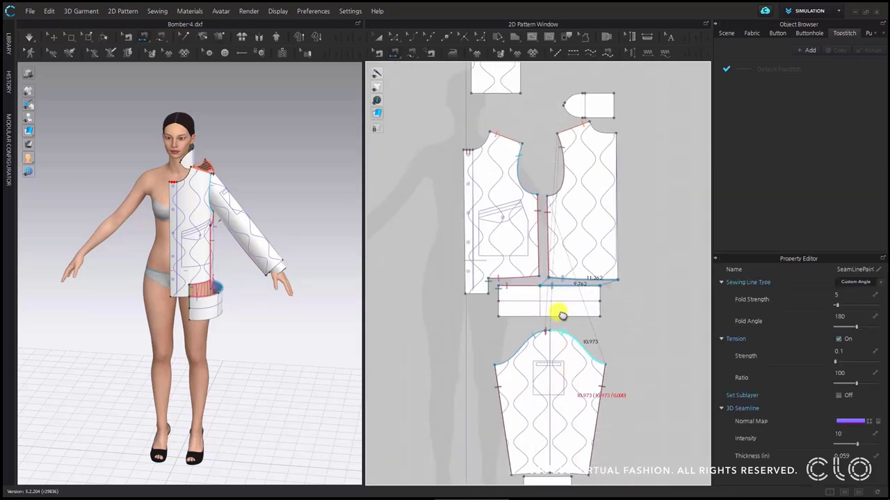
Sew the cuff's upper edge to both segments of the sleeve hem as one seam.
{"action": "scroll", "coordinate": [549, 320], "scroll_direction": "up", "scroll_amount": 4}
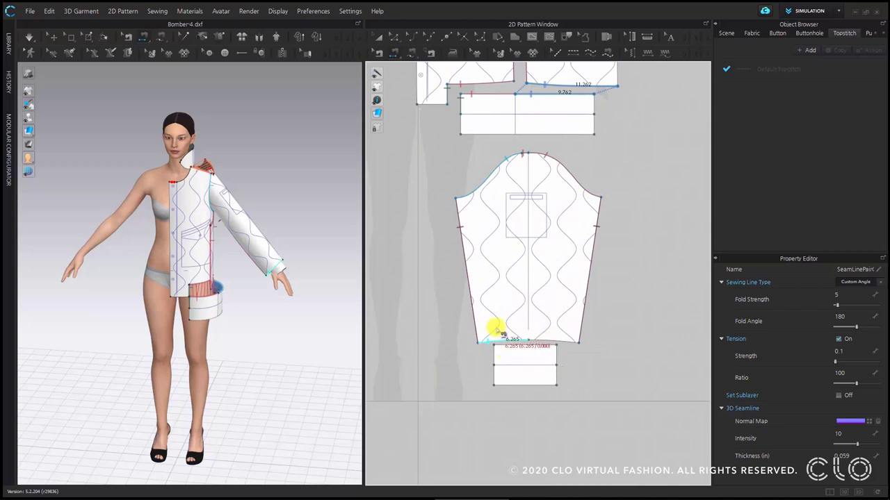
{"action": "scroll", "coordinate": [537, 338], "scroll_direction": "up", "scroll_amount": 2}
{"action": "scroll", "coordinate": [539, 339], "scroll_direction": "up", "scroll_amount": 3}
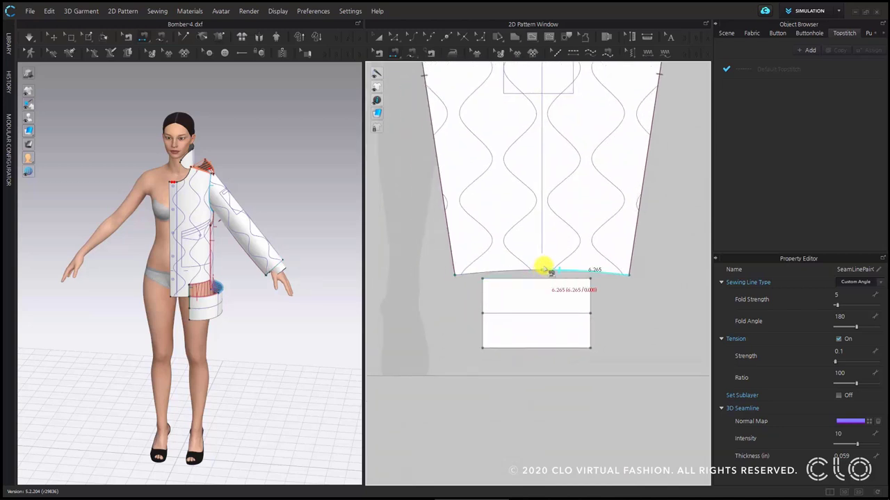
{"action": "left_click", "coordinate": [541, 269]}
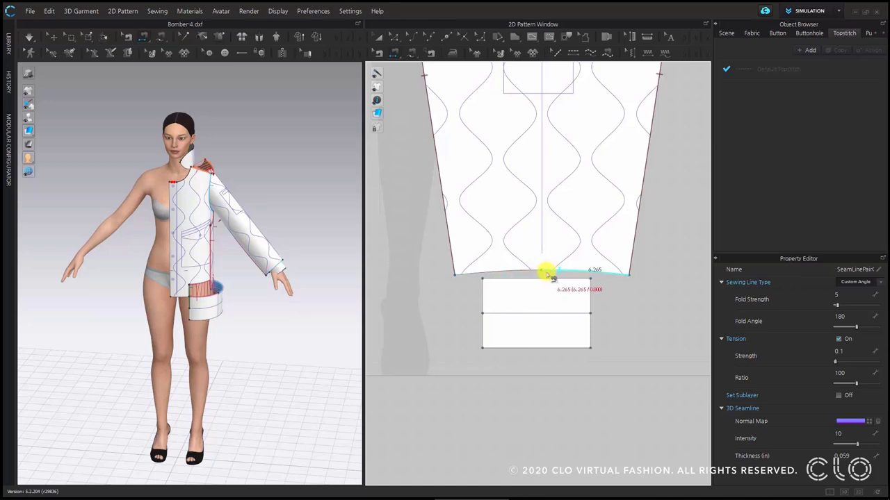
{"action": "left_click", "coordinate": [512, 280]}
{"action": "key", "text": "shift"}
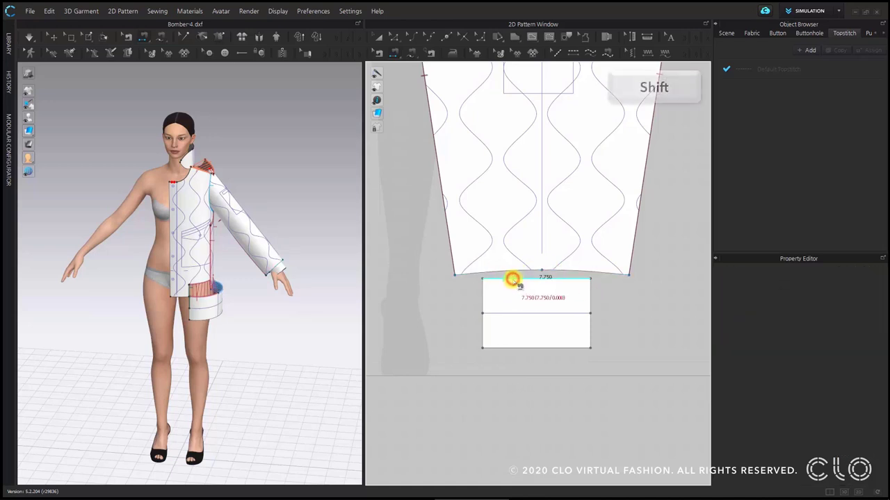
{"action": "left_click", "coordinate": [562, 276]}
Sew the straight segment of the collar's lower edge to the back bodice's neckline.
{"action": "scroll", "coordinate": [552, 276], "scroll_direction": "down", "scroll_amount": 4}
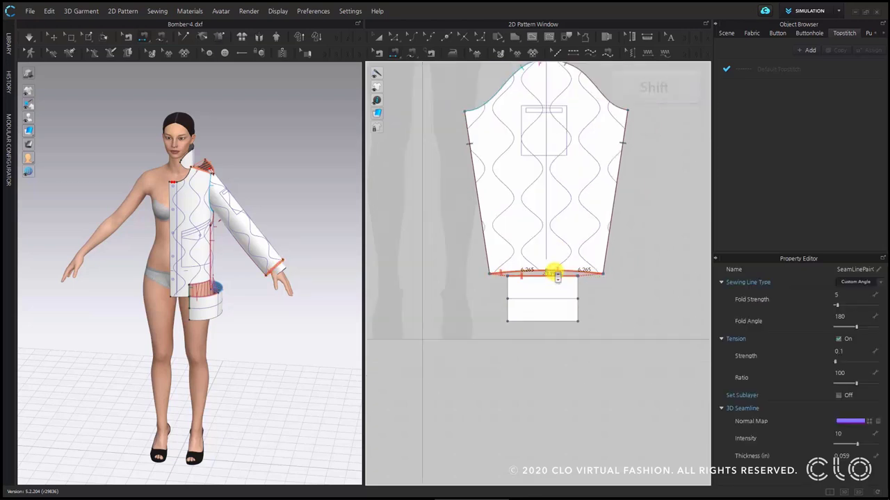
{"action": "right_click_drag", "start_coordinate": [565, 225], "coordinate": [554, 248]}
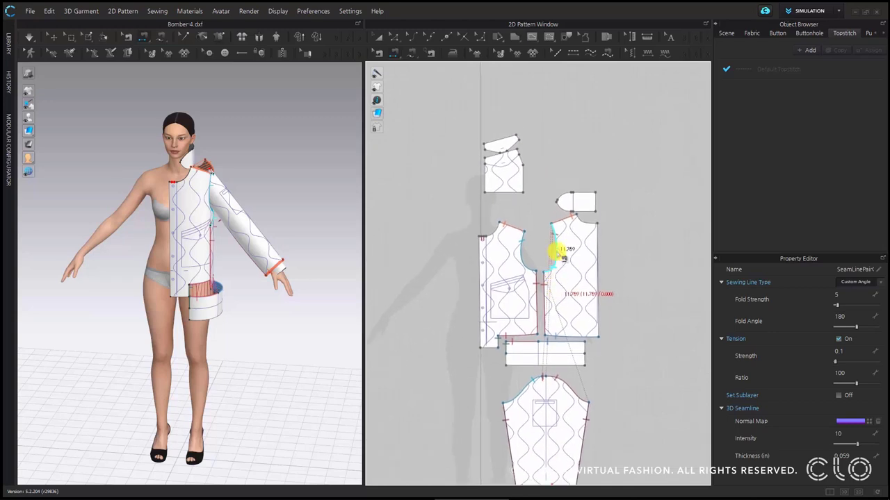
{"action": "scroll", "coordinate": [587, 196], "scroll_direction": "up", "scroll_amount": 5}
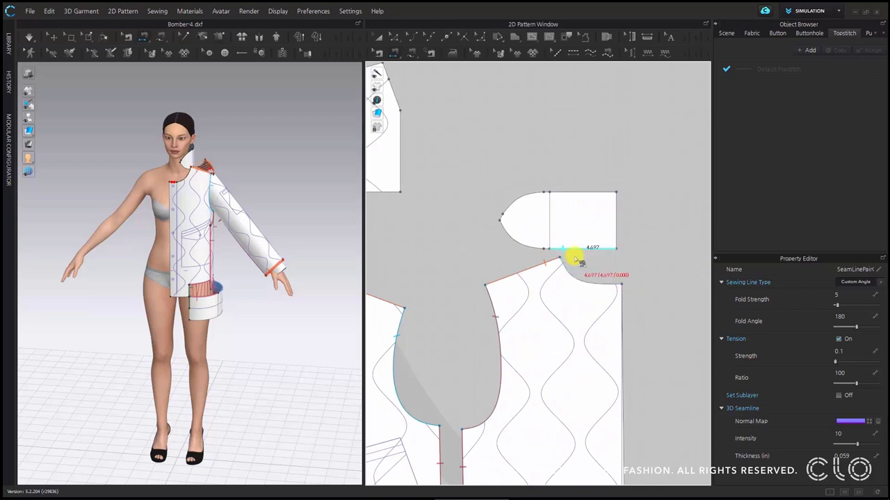
{"action": "left_click", "coordinate": [574, 259]}
{"action": "left_click", "coordinate": [574, 271]}
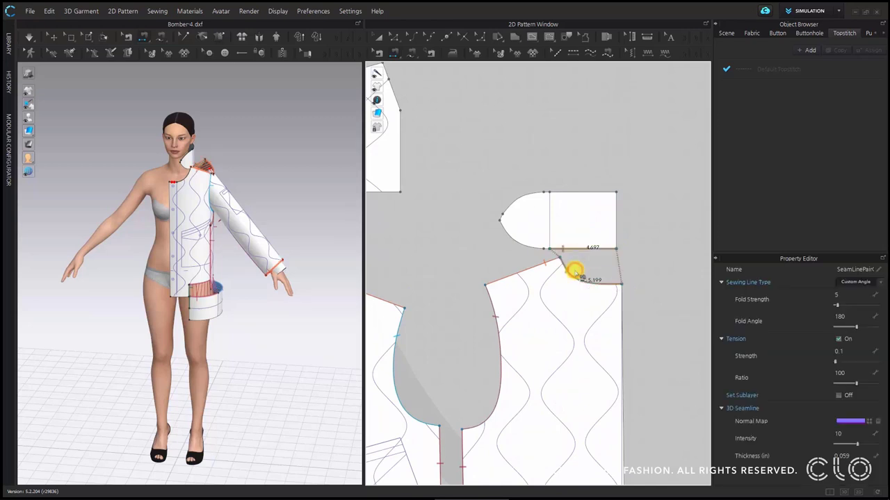
Free-sew the collar's curved lower edge, from its inner vertical line to the front tip, to the front neckline from shoulder point to placket line.
{"action": "scroll", "coordinate": [574, 271], "scroll_direction": "down", "scroll_amount": 1}
{"action": "middle_click_drag", "start_coordinate": [588, 271], "coordinate": [677, 246]}
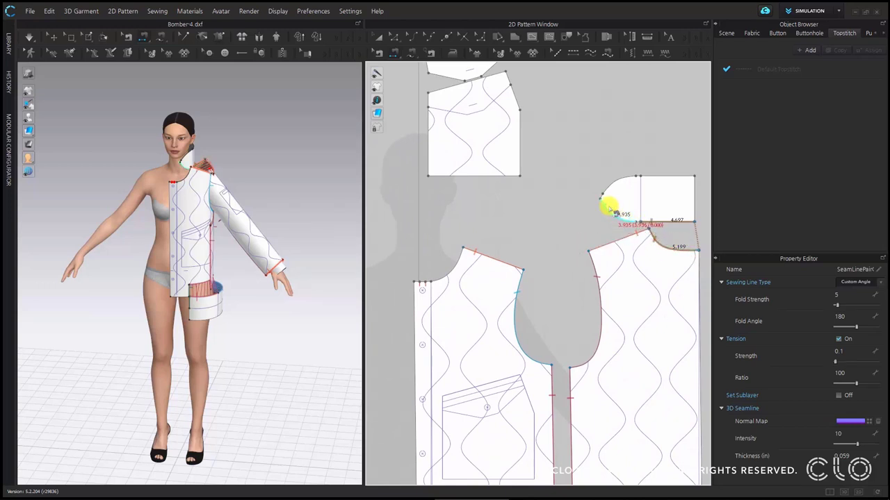
{"action": "left_click", "coordinate": [426, 285]}
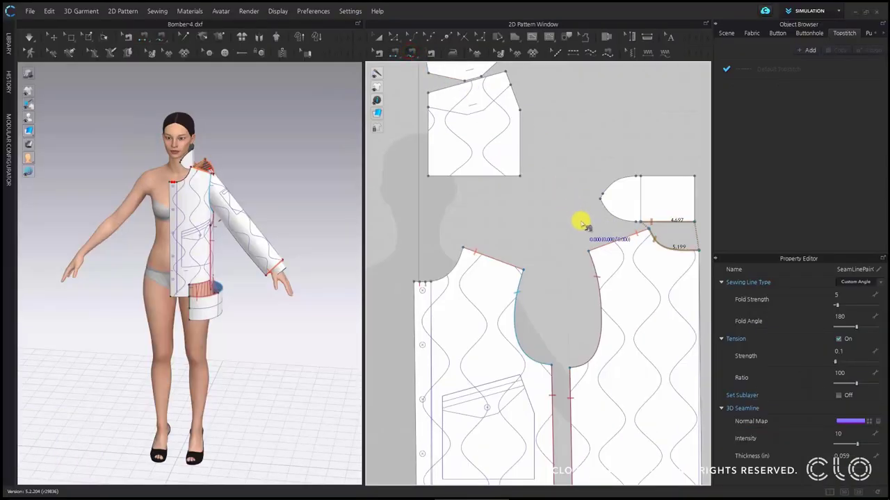
{"action": "scroll", "coordinate": [611, 233], "scroll_direction": "up", "scroll_amount": 2}
{"action": "scroll", "coordinate": [629, 238], "scroll_direction": "up", "scroll_amount": 3}
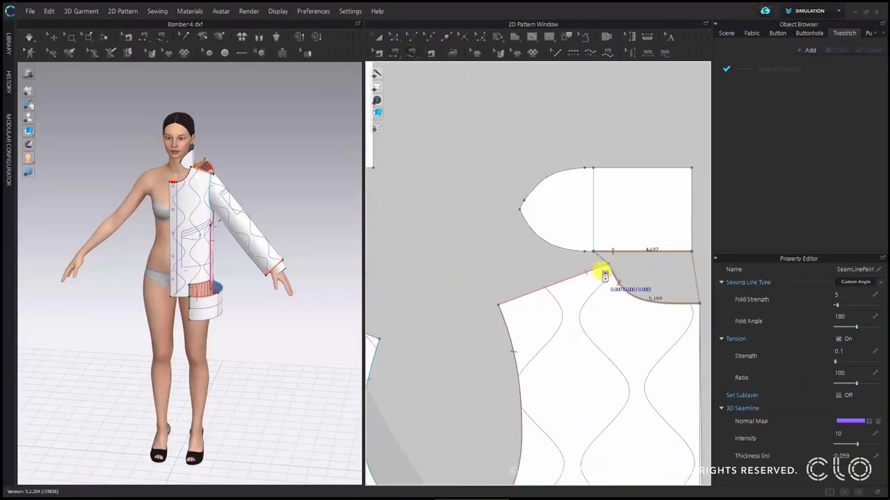
{"action": "left_click", "coordinate": [596, 282]}
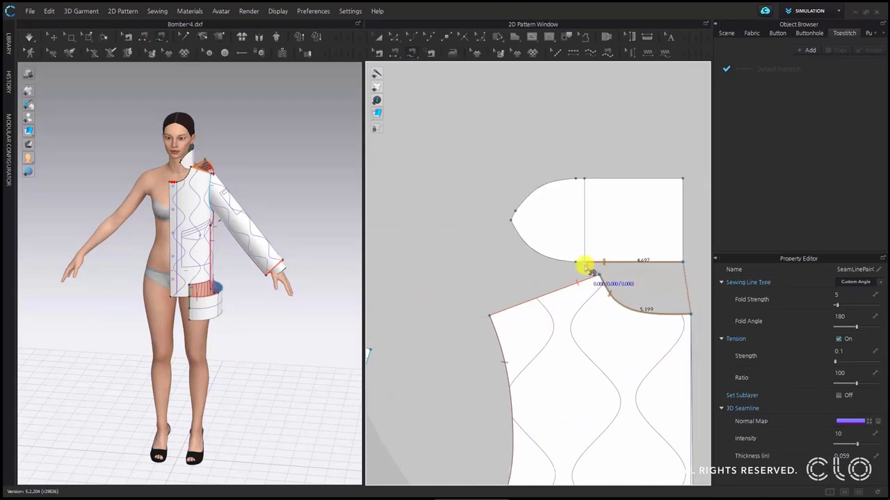
{"action": "left_click", "coordinate": [584, 262]}
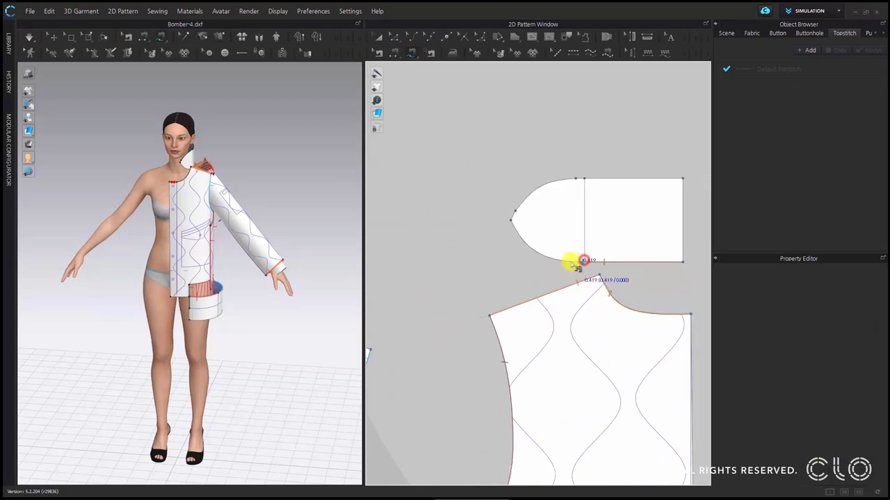
{"action": "left_click", "coordinate": [511, 221]}
{"action": "scroll", "coordinate": [490, 233], "scroll_direction": "down", "scroll_amount": 5}
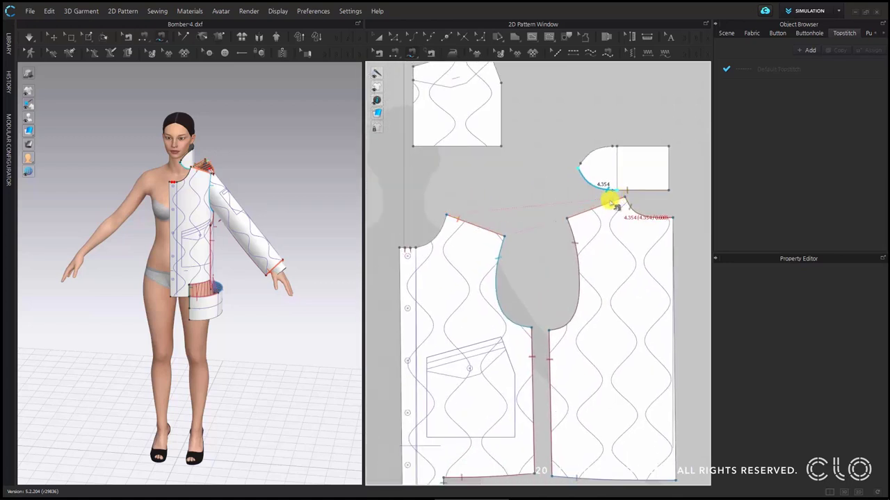
{"action": "left_click", "coordinate": [447, 213]}
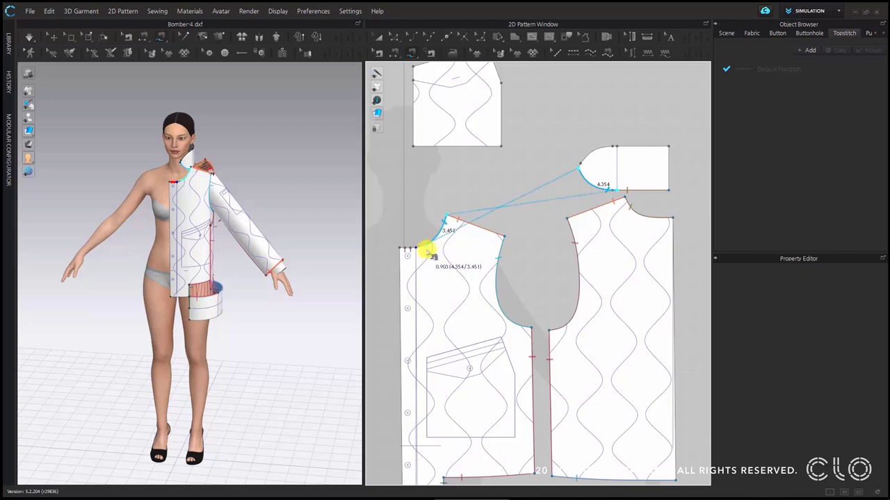
{"action": "scroll", "coordinate": [431, 255], "scroll_direction": "up", "scroll_amount": 2}
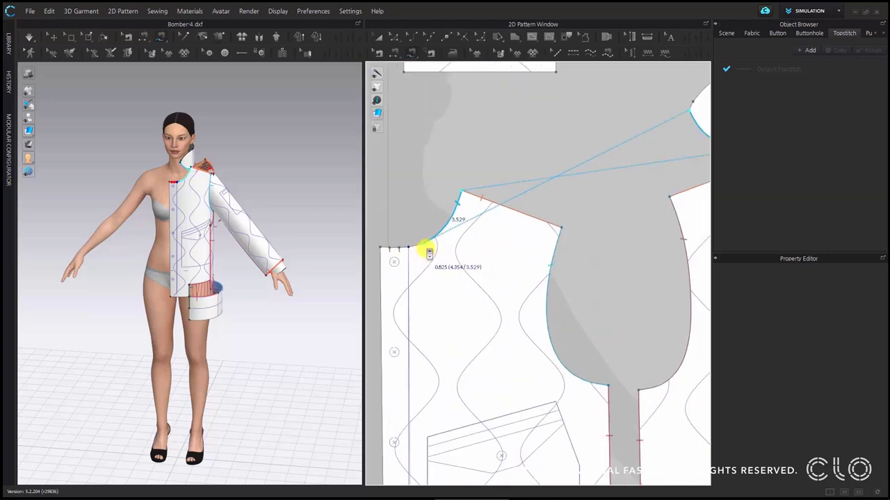
{"action": "left_click_drag", "start_coordinate": [424, 250], "coordinate": [413, 255]}
{"action": "scroll", "coordinate": [520, 250], "scroll_direction": "down", "scroll_amount": 3}
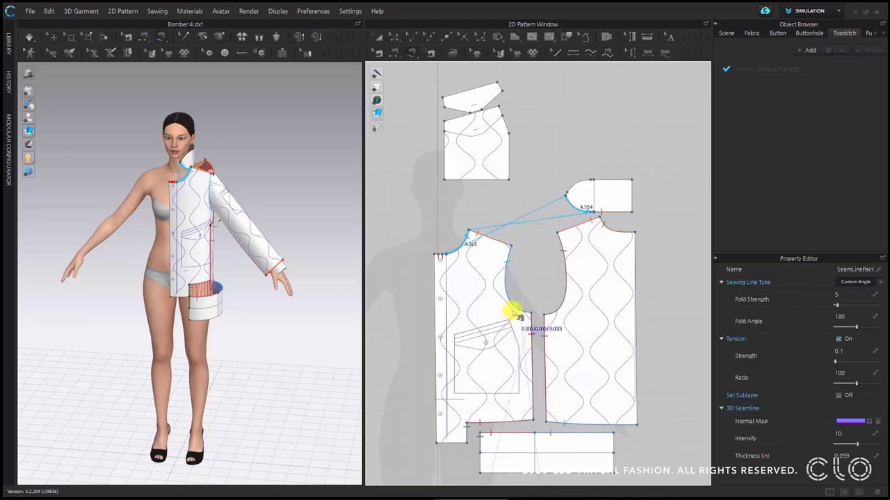
{"action": "left_click", "coordinate": [518, 316]}
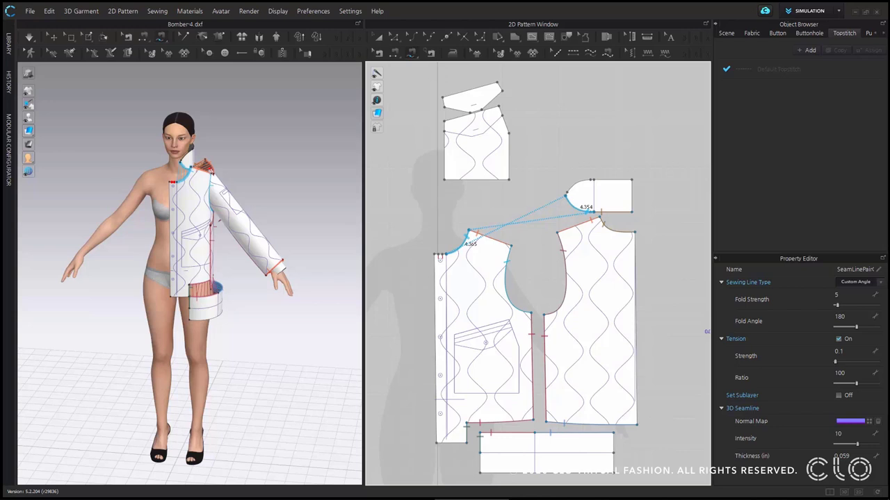
Trace the horizontal centre lines of the hem band and the cuff as internal lines.
{"action": "scroll", "coordinate": [271, 303], "scroll_direction": "up", "scroll_amount": 2}
{"action": "scroll", "coordinate": [570, 325], "scroll_direction": "down", "scroll_amount": 3}
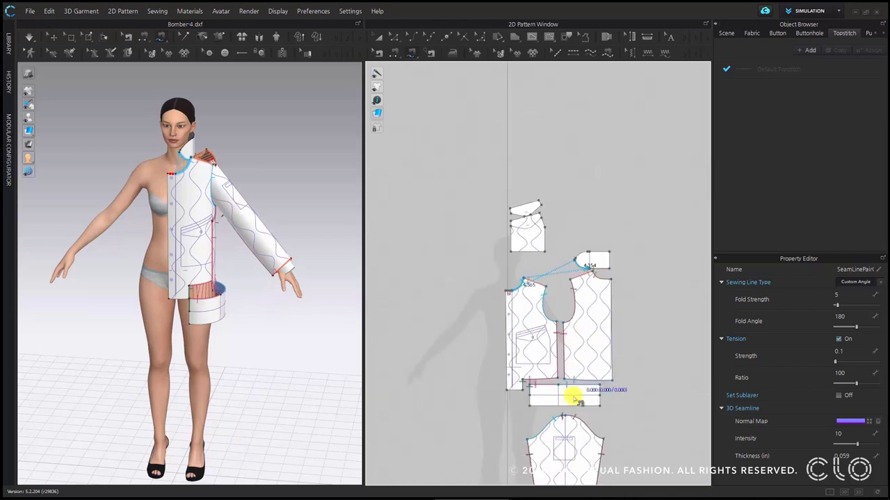
{"action": "scroll", "coordinate": [571, 397], "scroll_direction": "up", "scroll_amount": 5}
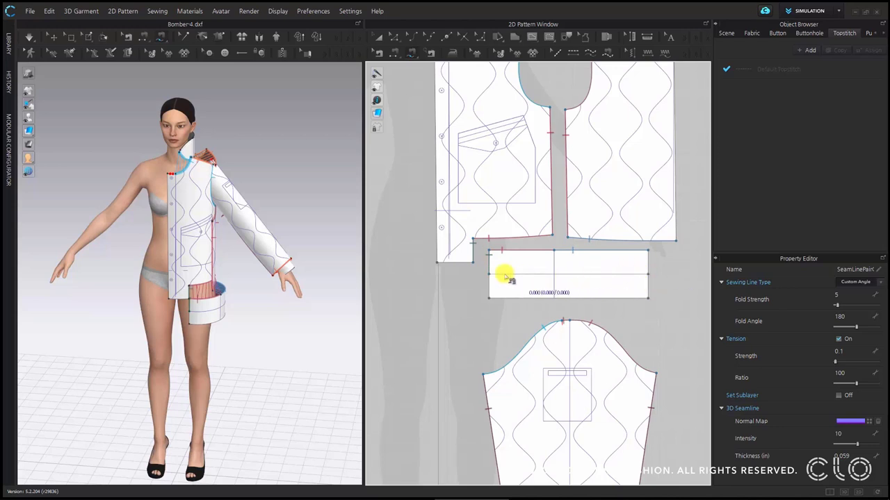
{"action": "scroll", "coordinate": [562, 264], "scroll_direction": "down", "scroll_amount": 3}
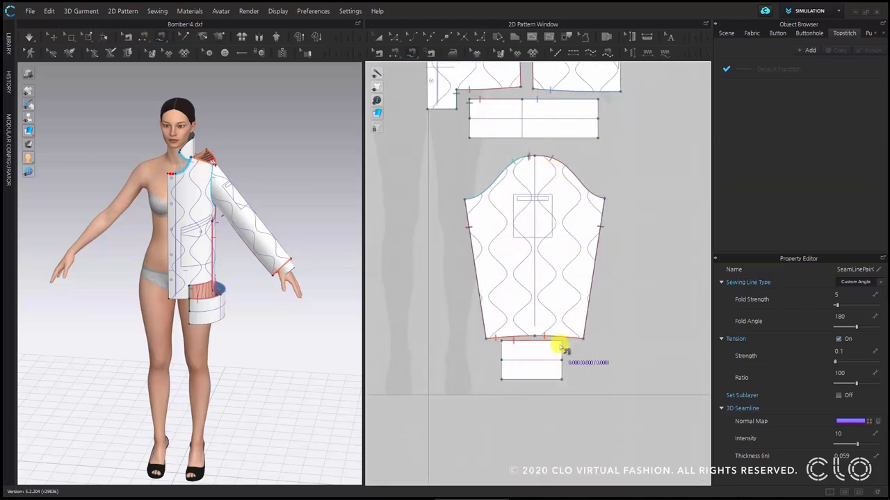
{"action": "middle_click_drag", "start_coordinate": [651, 258], "coordinate": [675, 327]}
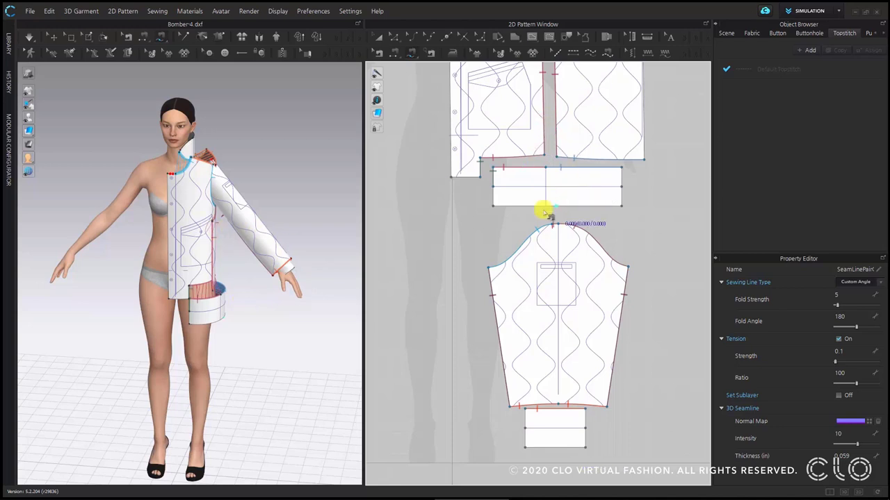
{"action": "scroll", "coordinate": [531, 192], "scroll_direction": "down", "scroll_amount": 2}
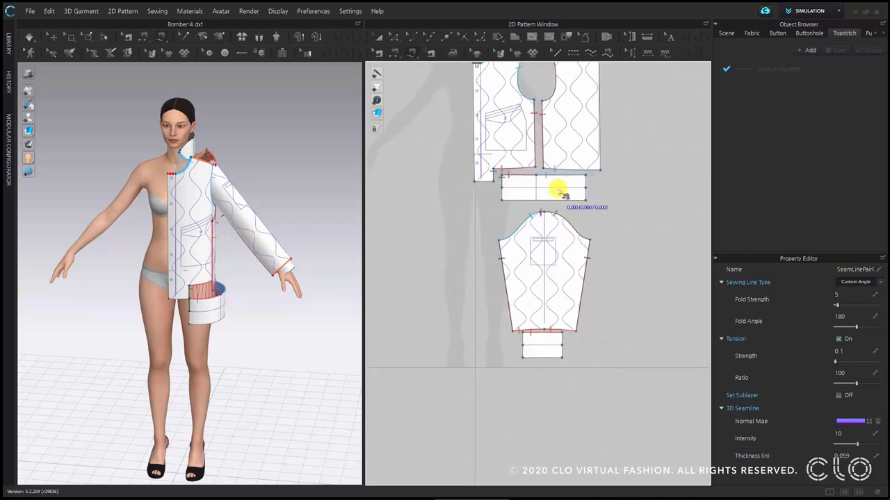
{"action": "left_click", "coordinate": [566, 40]}
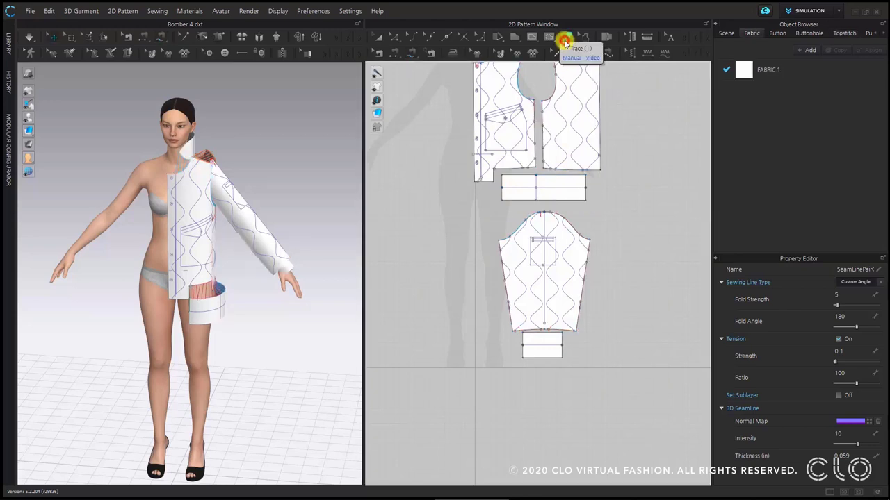
{"action": "left_click", "coordinate": [548, 189]}
{"action": "key", "text": "shift"}
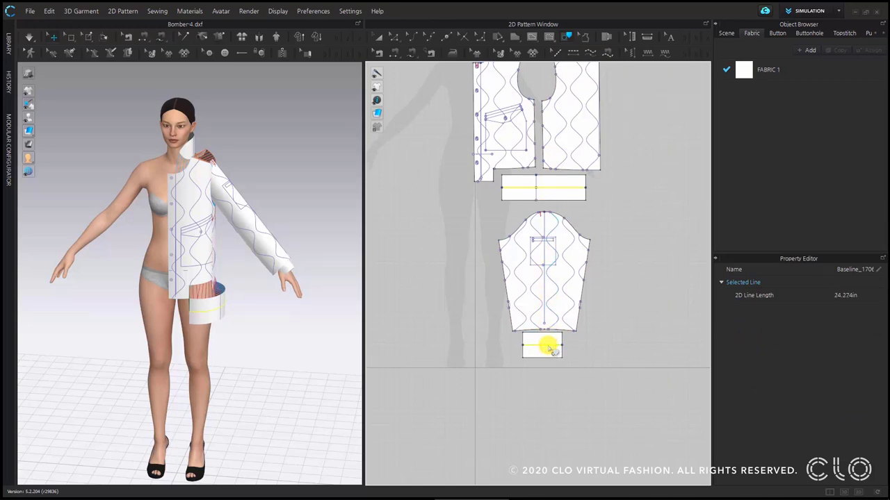
{"action": "key", "text": "Return"}
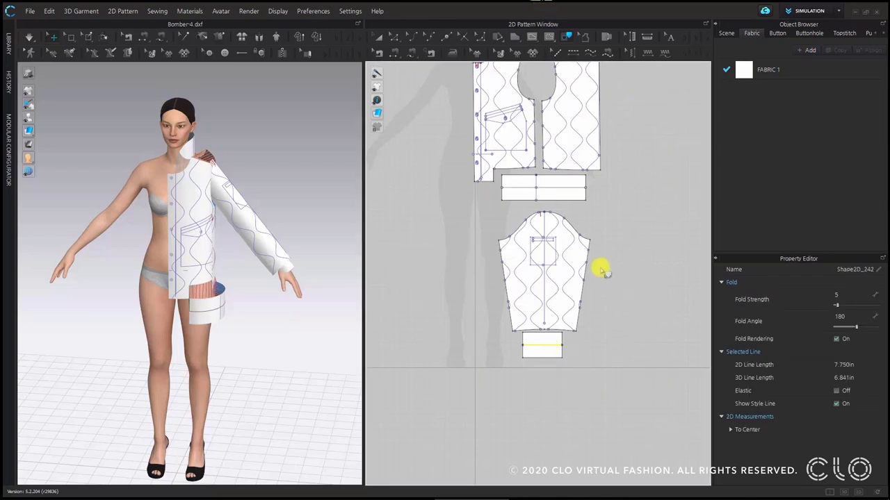
{"action": "left_click", "coordinate": [606, 236]}
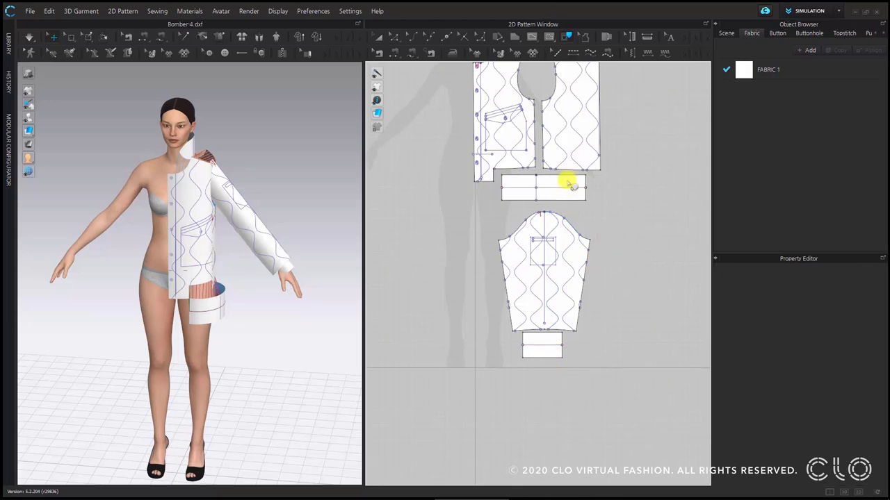
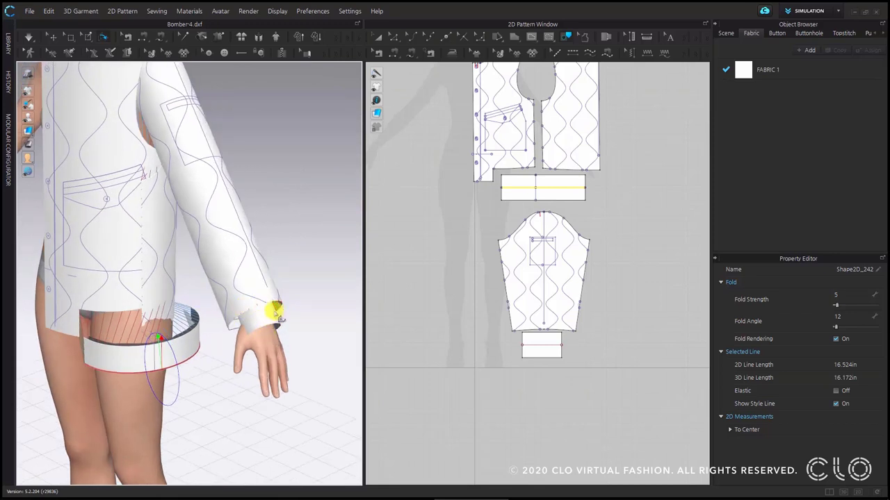
Lower the cuff along the wrist by setting its arrangement Position Y to 0.
{"action": "left_click_drag", "start_coordinate": [277, 313], "coordinate": [264, 335]}
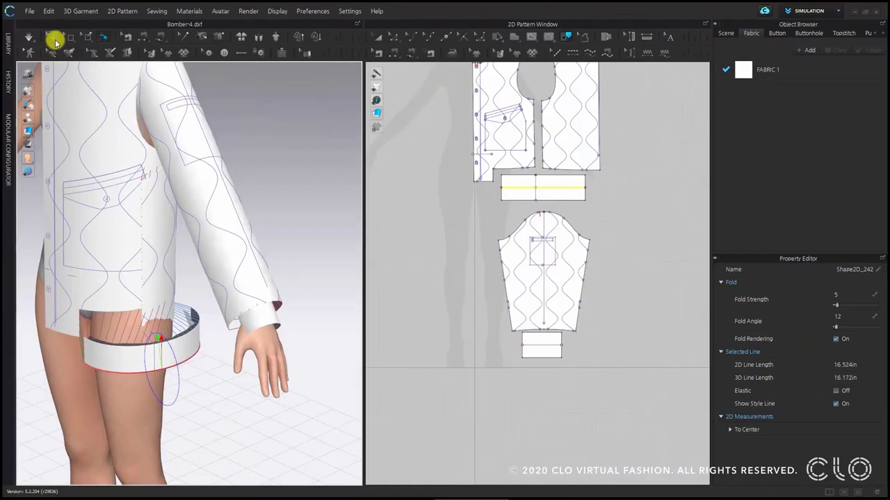
{"action": "left_click", "coordinate": [255, 323]}
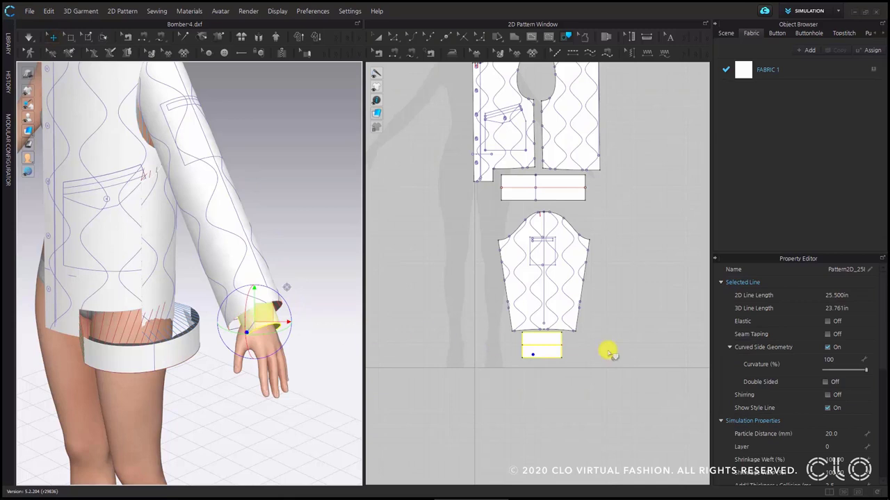
{"action": "scroll", "coordinate": [839, 362], "scroll_direction": "down", "scroll_amount": 6}
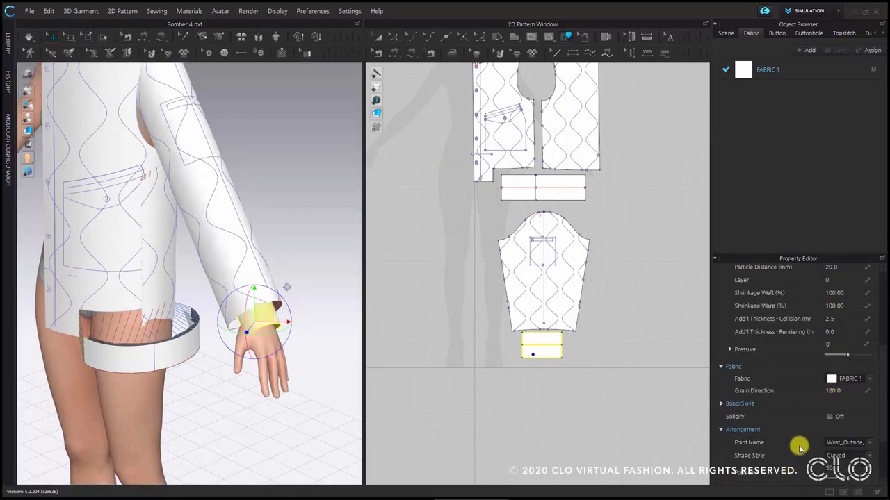
{"action": "scroll", "coordinate": [799, 438], "scroll_direction": "down", "scroll_amount": 2}
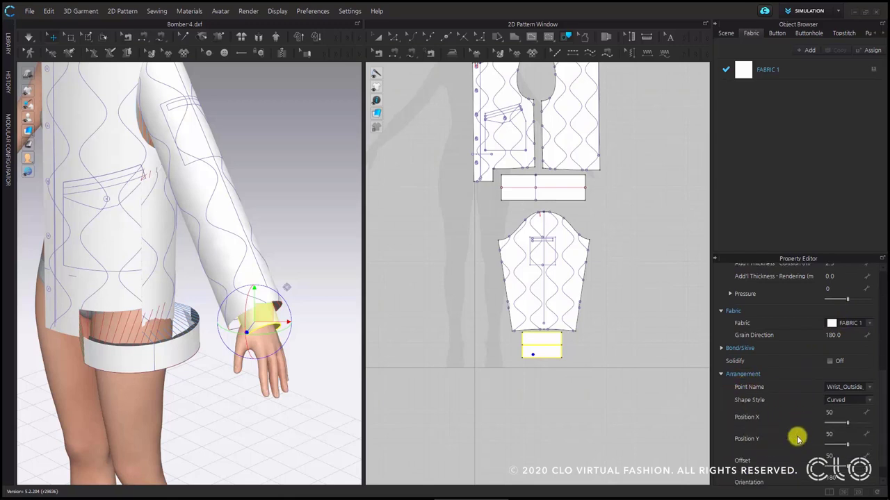
{"action": "scroll", "coordinate": [796, 437], "scroll_direction": "down", "scroll_amount": 1}
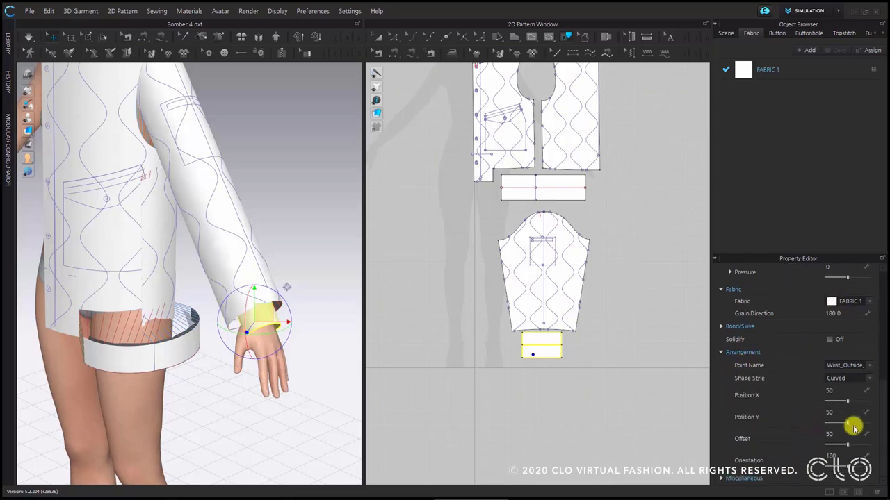
{"action": "left_click_drag", "start_coordinate": [848, 423], "coordinate": [810, 424]}
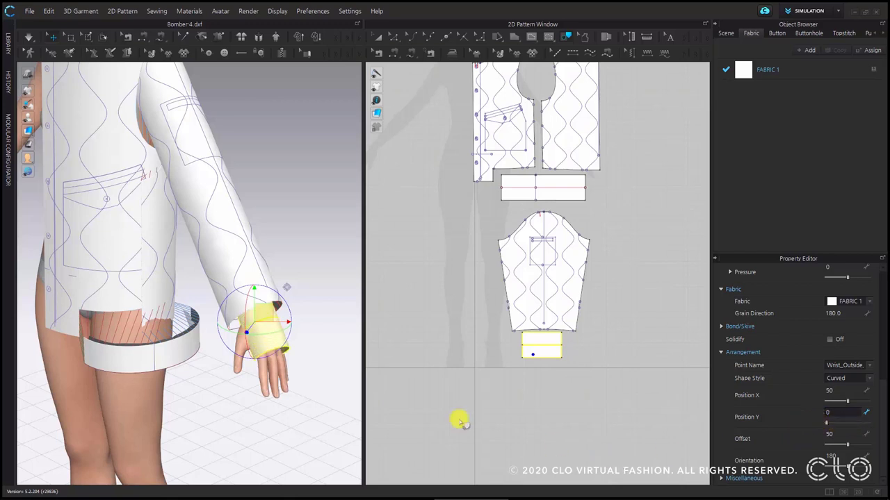
Fold the cuff's lower half upward along its centre line with Fold Arrangement, to a fold angle of 21.
{"action": "left_click", "coordinate": [102, 38]}
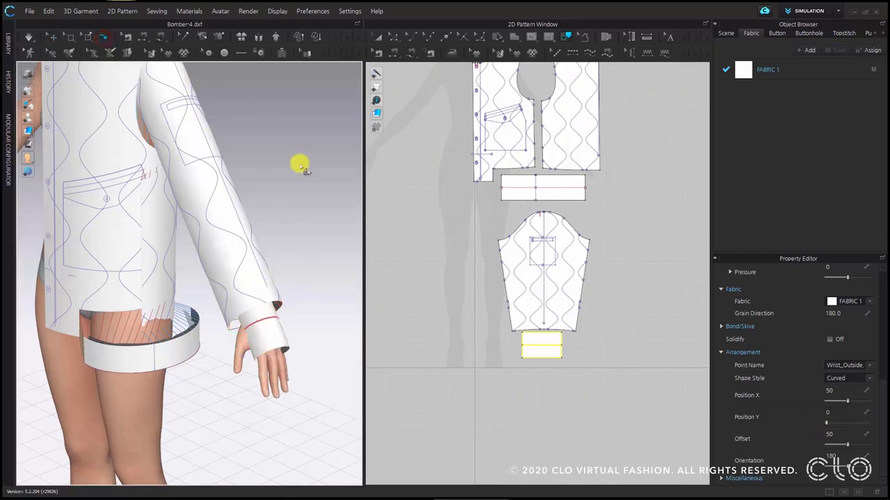
{"action": "left_click", "coordinate": [271, 321]}
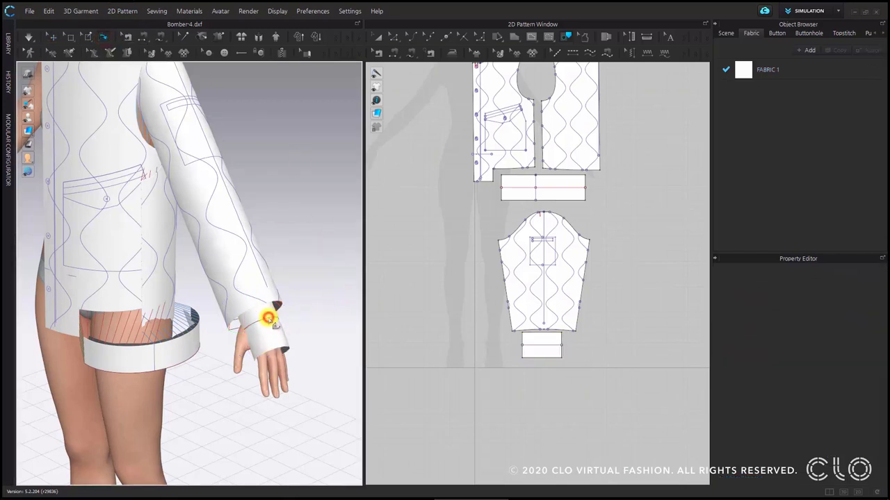
{"action": "scroll", "coordinate": [273, 323], "scroll_direction": "up", "scroll_amount": 3}
{"action": "left_click", "coordinate": [281, 331]}
{"action": "right_click_drag", "start_coordinate": [294, 334], "coordinate": [367, 317]}
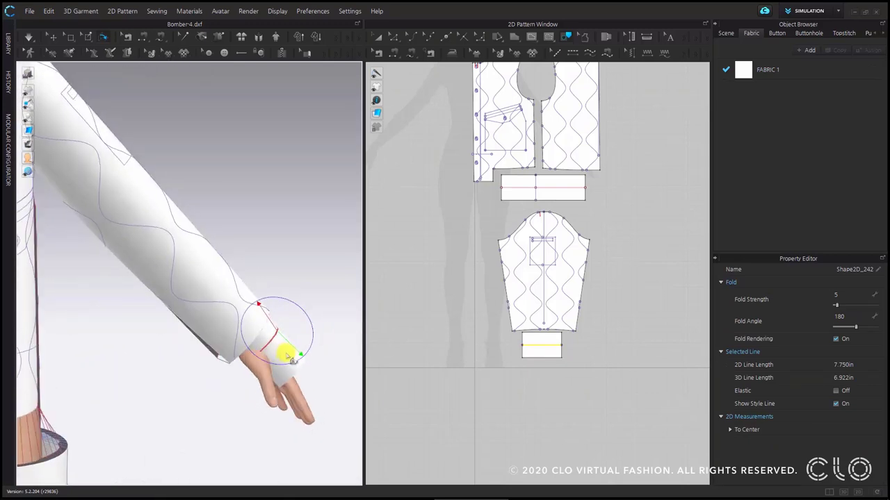
{"action": "left_click_drag", "start_coordinate": [301, 352], "coordinate": [245, 326]}
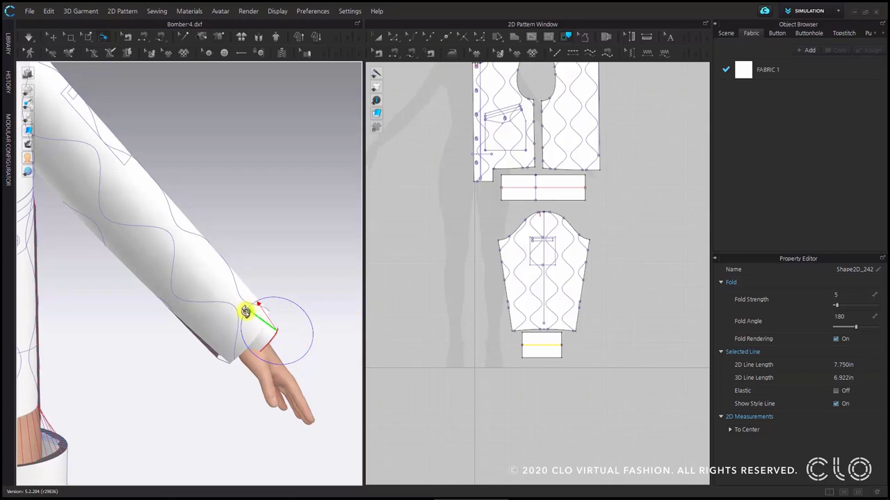
{"action": "scroll", "coordinate": [245, 312], "scroll_direction": "up", "scroll_amount": 2}
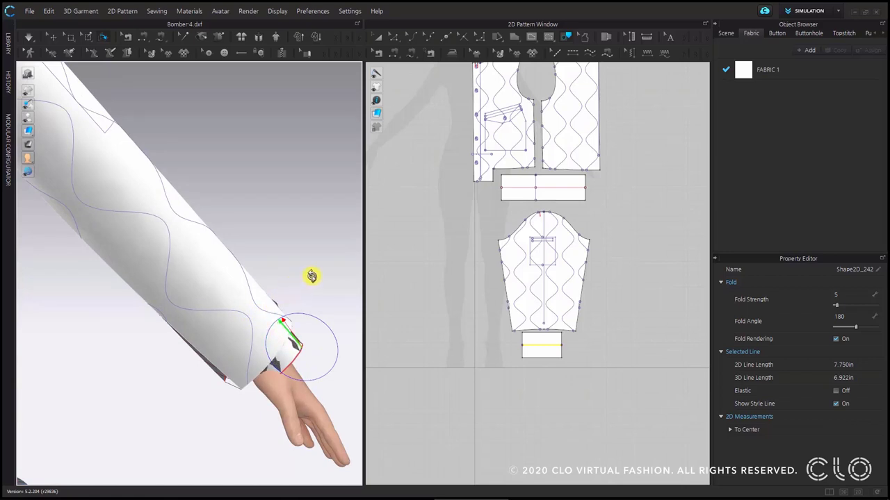
{"action": "left_click_drag", "start_coordinate": [282, 314], "coordinate": [264, 349]}
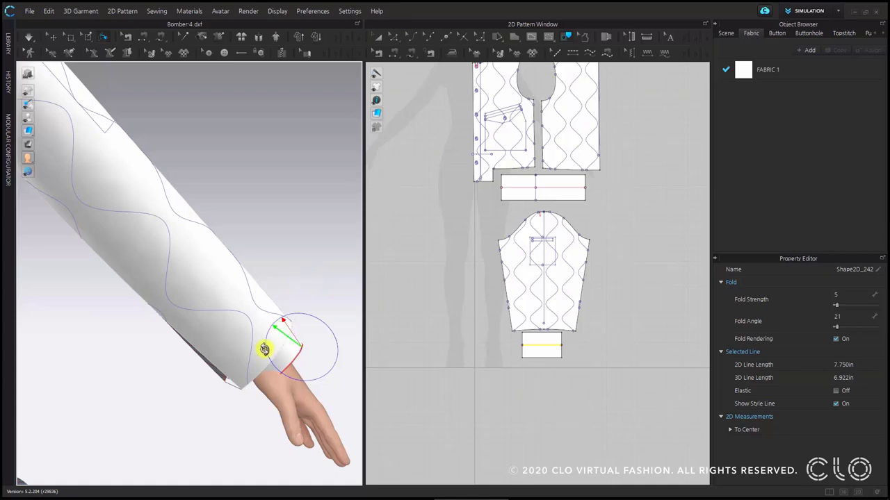
Open the cuff's fold slightly so its fold angle is 34, checking it from the other side of the arm.
{"action": "scroll", "coordinate": [270, 330], "scroll_direction": "down", "scroll_amount": 5}
{"action": "right_click_drag", "start_coordinate": [264, 324], "coordinate": [181, 315]}
{"action": "scroll", "coordinate": [234, 309], "scroll_direction": "up", "scroll_amount": 5}
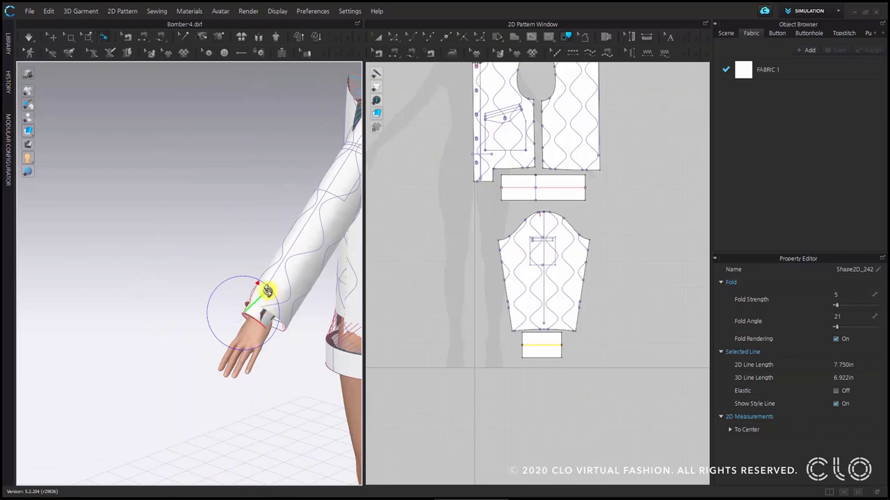
{"action": "left_click_drag", "start_coordinate": [261, 301], "coordinate": [248, 317]}
{"action": "scroll", "coordinate": [248, 318], "scroll_direction": "down", "scroll_amount": 5}
{"action": "right_click_drag", "start_coordinate": [248, 317], "coordinate": [229, 278]}
{"action": "scroll", "coordinate": [512, 208], "scroll_direction": "down", "scroll_amount": 3}
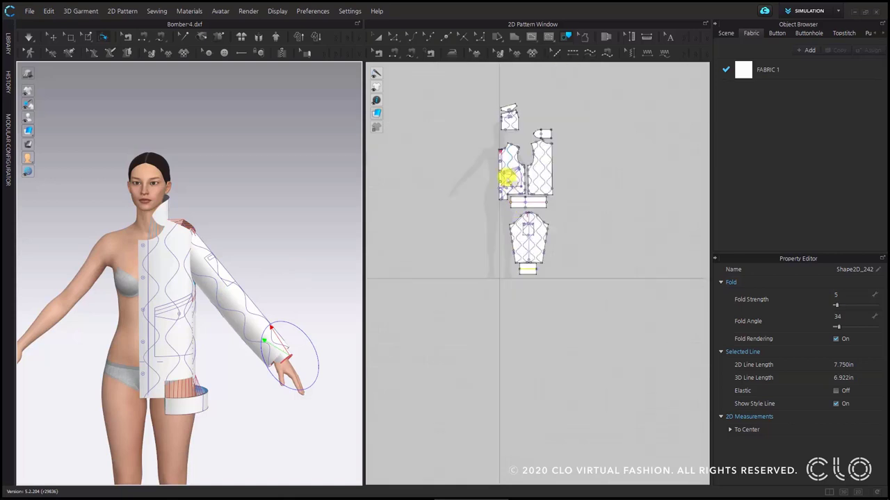
{"action": "scroll", "coordinate": [537, 200], "scroll_direction": "up", "scroll_amount": 1}
{"action": "scroll", "coordinate": [537, 200], "scroll_direction": "up", "scroll_amount": 5}
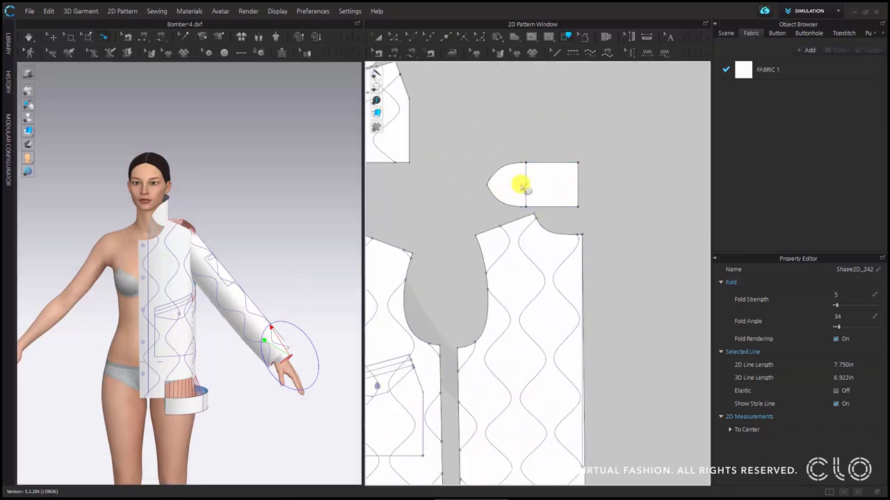
Draw a horizontal internal line across the collar, from its pointed end to the midpoint of the opposite straight edge.
{"action": "scroll", "coordinate": [523, 186], "scroll_direction": "down", "scroll_amount": 2}
{"action": "middle_click_drag", "start_coordinate": [508, 317], "coordinate": [489, 225]}
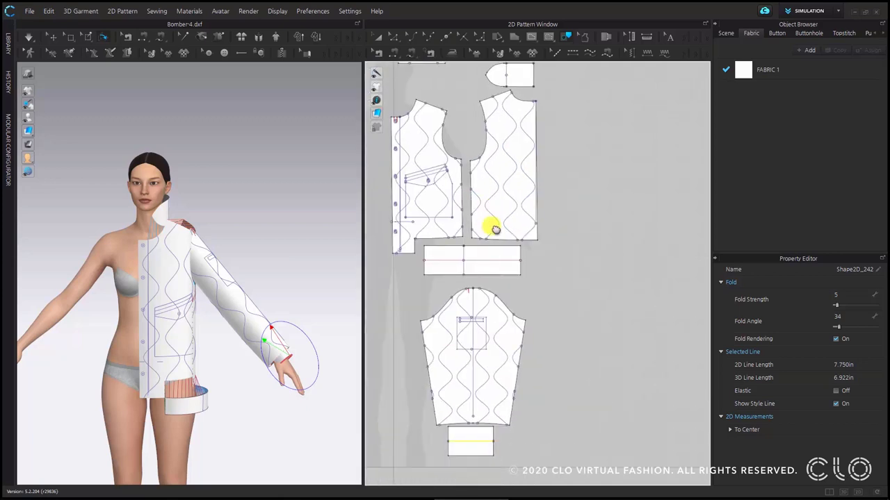
{"action": "scroll", "coordinate": [542, 318], "scroll_direction": "up", "scroll_amount": 3}
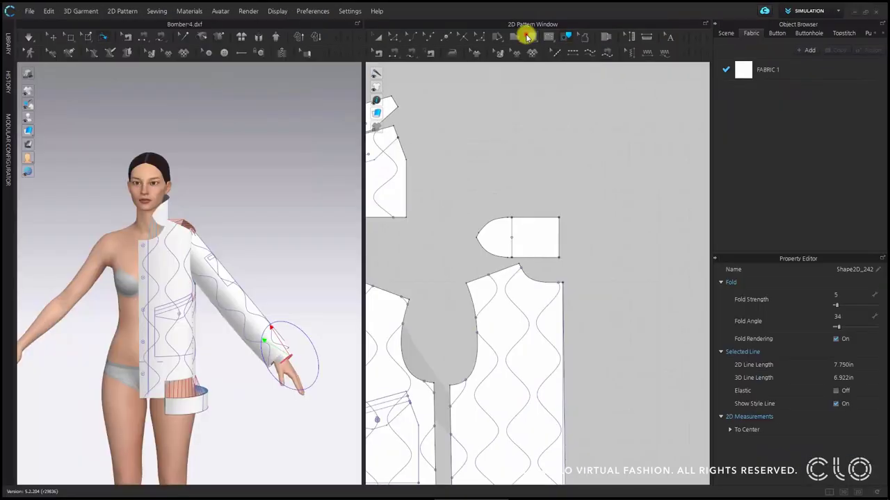
{"action": "left_click", "coordinate": [531, 36]}
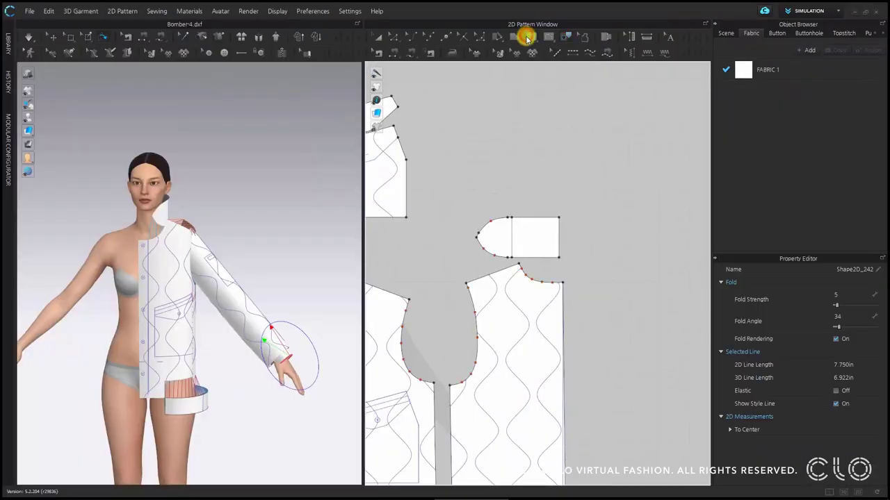
{"action": "scroll", "coordinate": [530, 232], "scroll_direction": "up", "scroll_amount": 3}
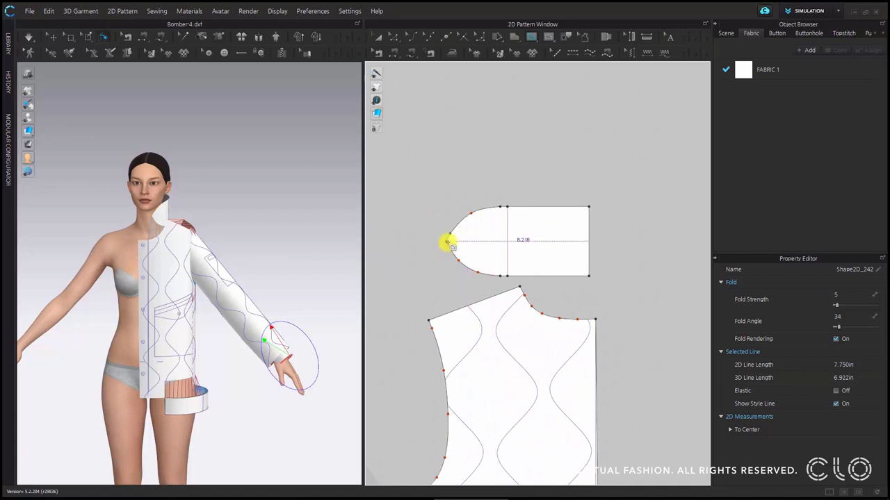
{"action": "left_click", "coordinate": [447, 242]}
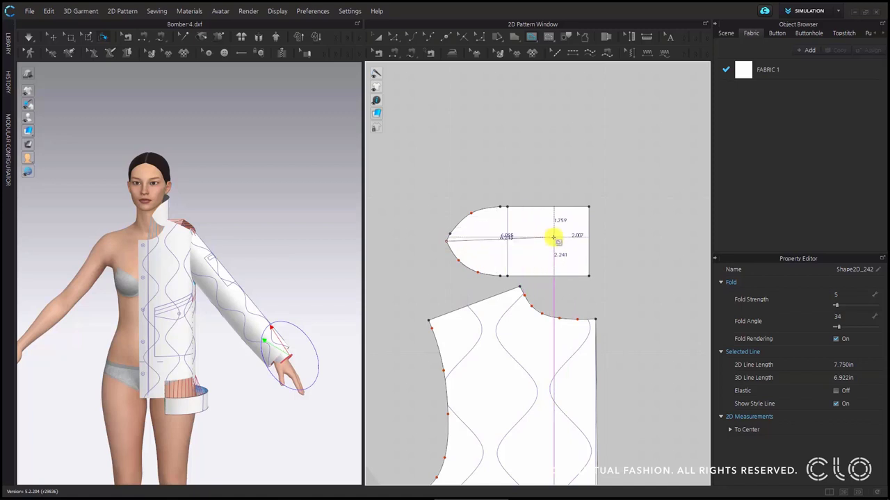
{"action": "key", "text": "shift"}
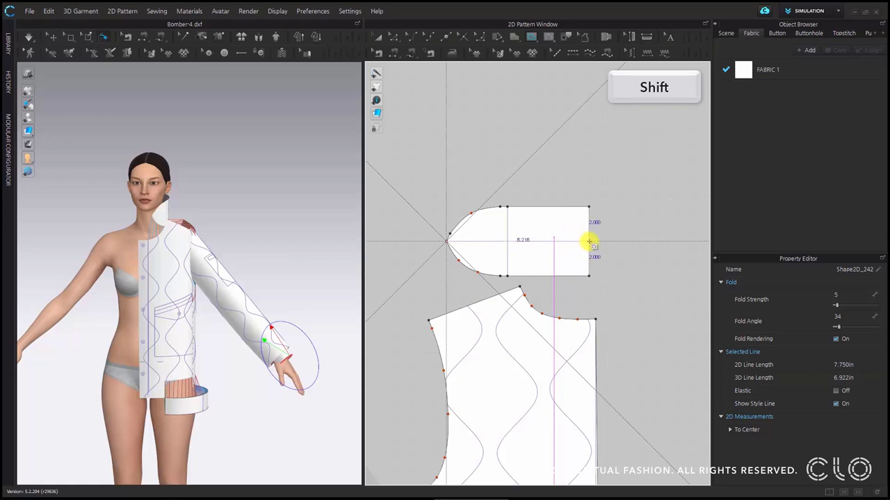
{"action": "left_click", "coordinate": [589, 242]}
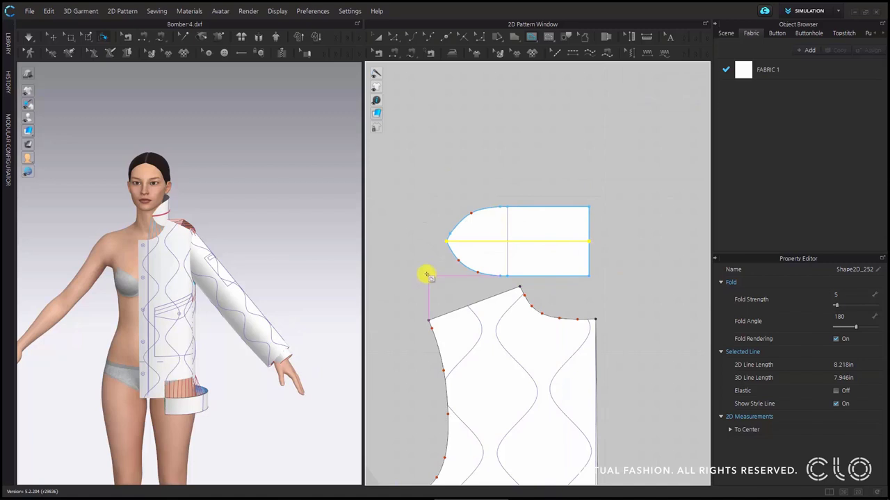
Fold the collar's upper half down along its horizontal centre line with Fold Arrangement, to a fold angle of 13.
{"action": "scroll", "coordinate": [178, 185], "scroll_direction": "up", "scroll_amount": 5}
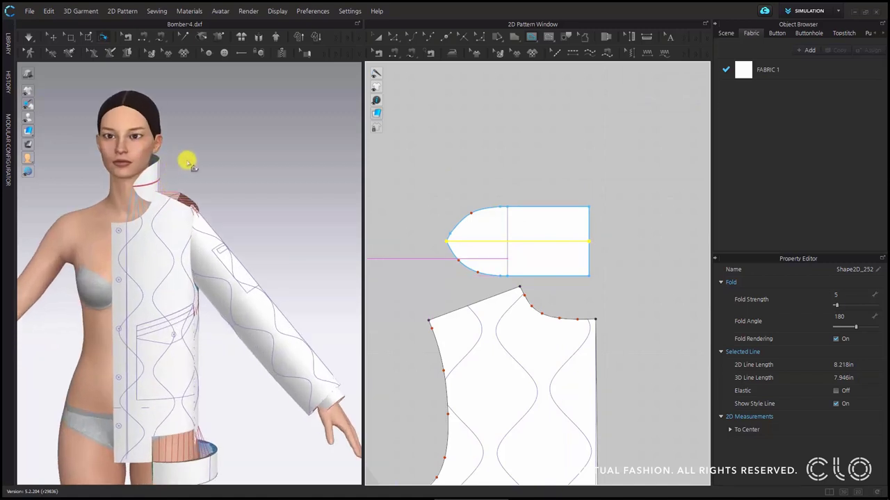
{"action": "right_click_drag", "start_coordinate": [228, 225], "coordinate": [196, 262]}
{"action": "scroll", "coordinate": [199, 248], "scroll_direction": "up", "scroll_amount": 5}
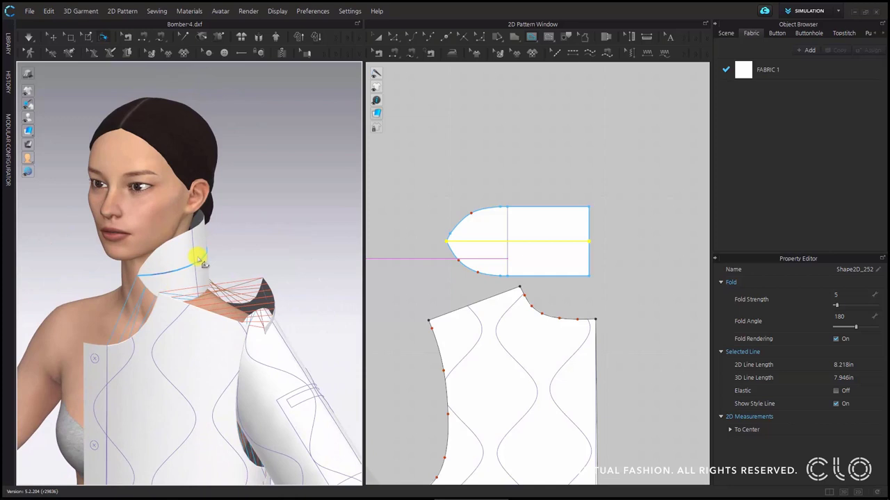
{"action": "left_click", "coordinate": [199, 261]}
{"action": "right_click_drag", "start_coordinate": [199, 289], "coordinate": [242, 288]}
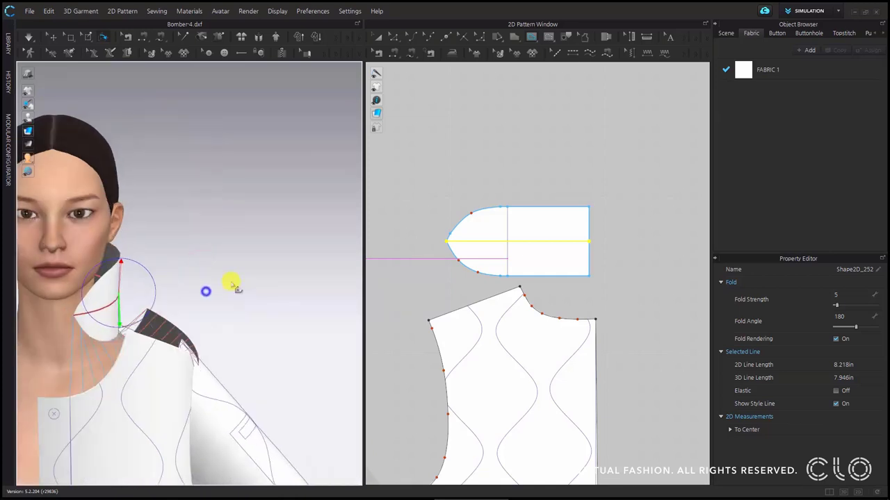
{"action": "left_click_drag", "start_coordinate": [106, 261], "coordinate": [109, 347]}
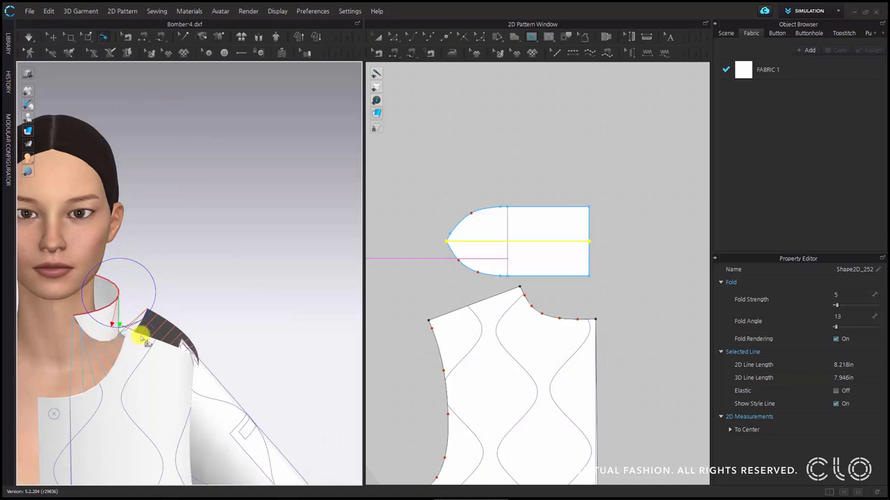
{"action": "scroll", "coordinate": [109, 348], "scroll_direction": "down", "scroll_amount": 3}
{"action": "right_click_drag", "start_coordinate": [174, 318], "coordinate": [188, 285]}
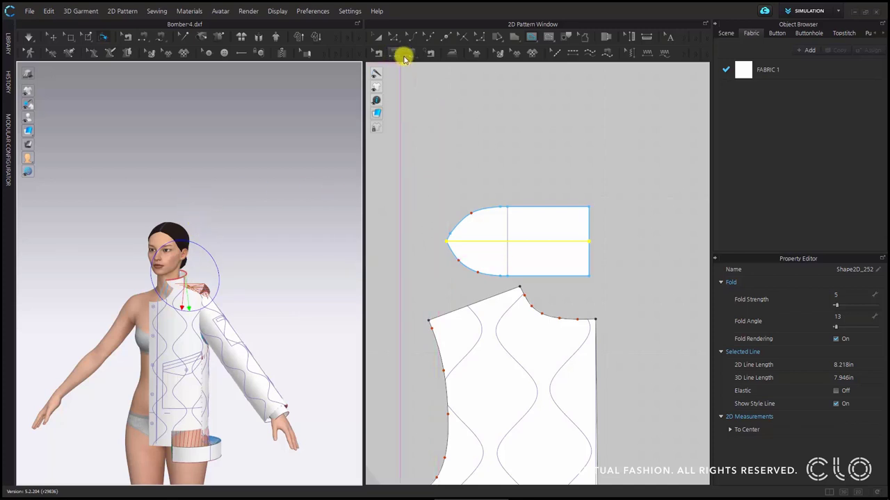
Examine the folded hem band's open front end close up, checking how its inner and outer layers meet.
{"action": "scroll", "coordinate": [441, 99], "scroll_direction": "down", "scroll_amount": 6}
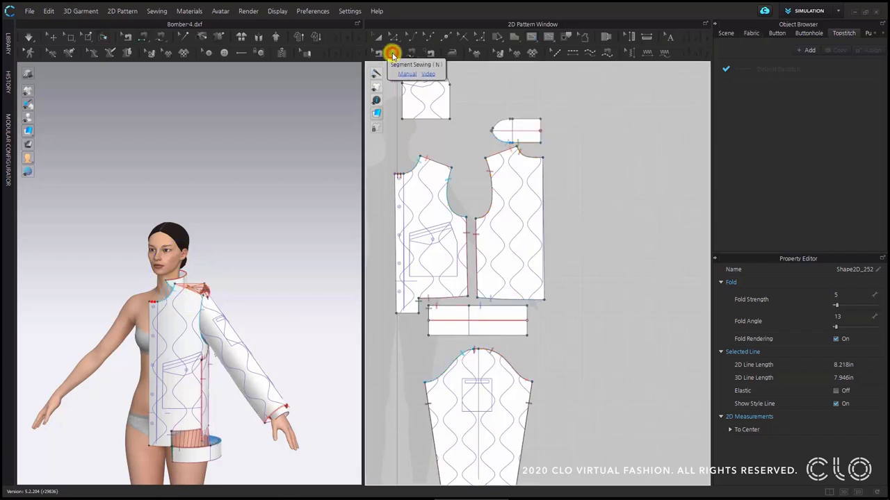
{"action": "left_click", "coordinate": [393, 56]}
{"action": "scroll", "coordinate": [508, 364], "scroll_direction": "up", "scroll_amount": 3}
{"action": "left_click", "coordinate": [405, 346]}
{"action": "middle_click_drag", "start_coordinate": [405, 346], "coordinate": [461, 342]}
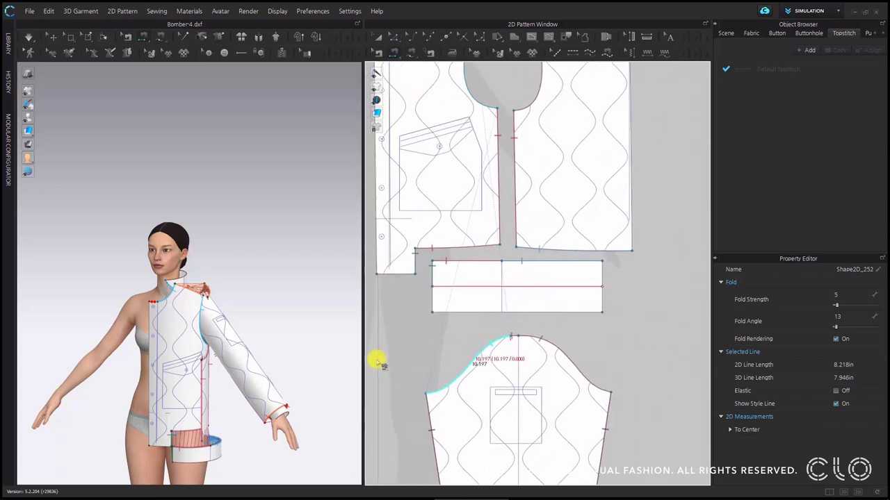
{"action": "scroll", "coordinate": [183, 204], "scroll_direction": "up", "scroll_amount": 5}
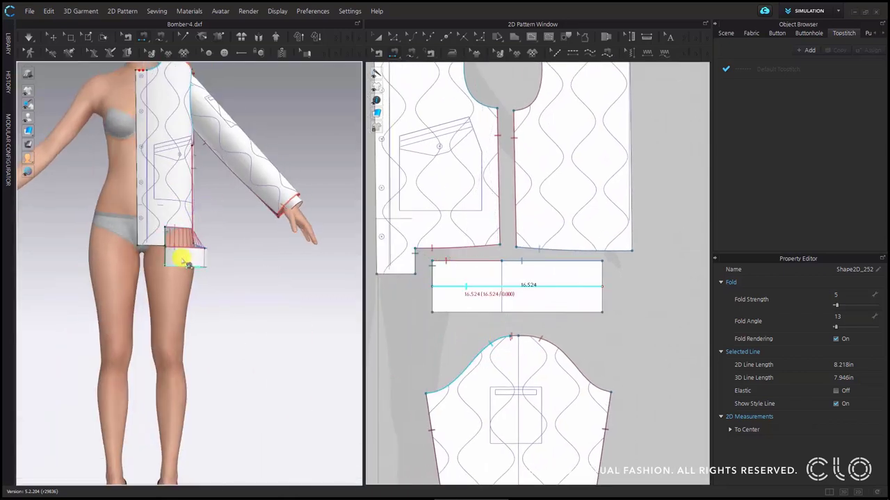
{"action": "scroll", "coordinate": [178, 253], "scroll_direction": "up", "scroll_amount": 1}
{"action": "left_click", "coordinate": [53, 36]}
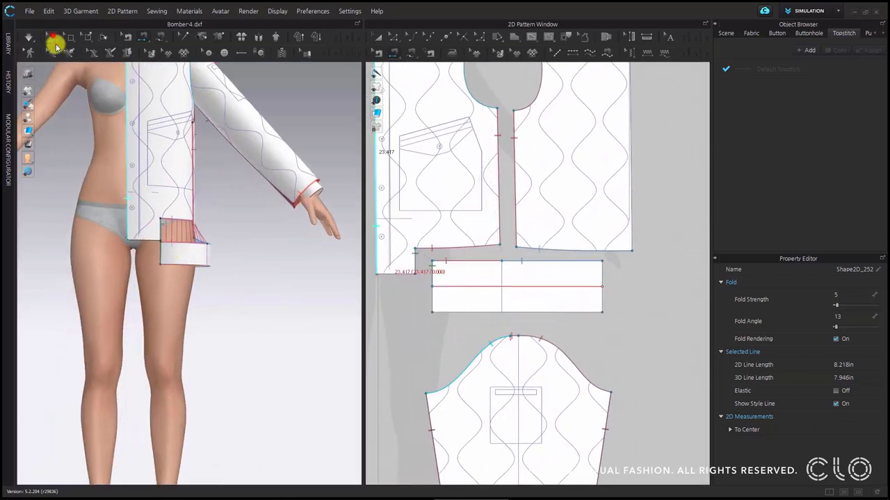
{"action": "left_click", "coordinate": [173, 248]}
{"action": "scroll", "coordinate": [179, 255], "scroll_direction": "up", "scroll_amount": 3}
{"action": "right_click_drag", "start_coordinate": [263, 277], "coordinate": [327, 324]}
{"action": "left_click", "coordinate": [313, 323]}
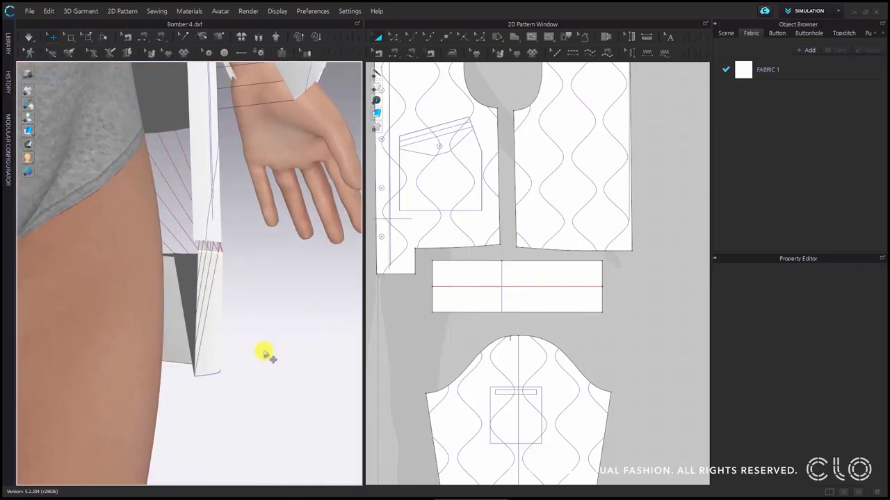
{"action": "left_click", "coordinate": [206, 303]}
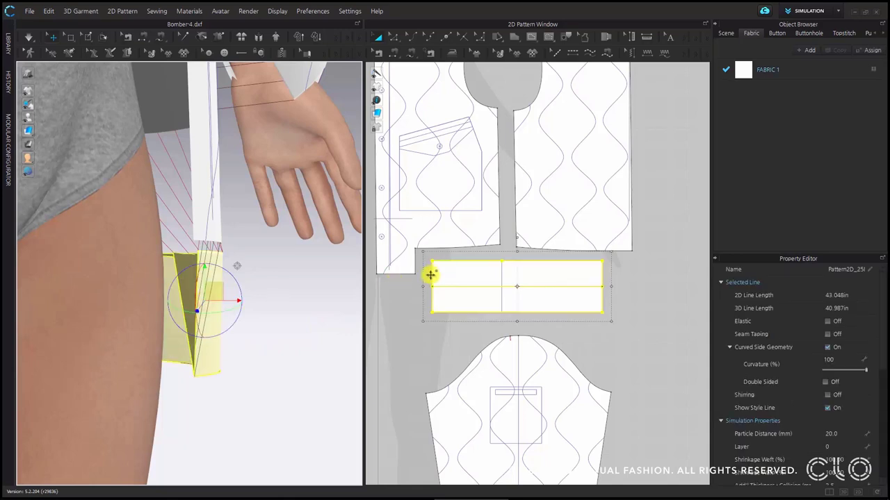
{"action": "left_click", "coordinate": [187, 301]}
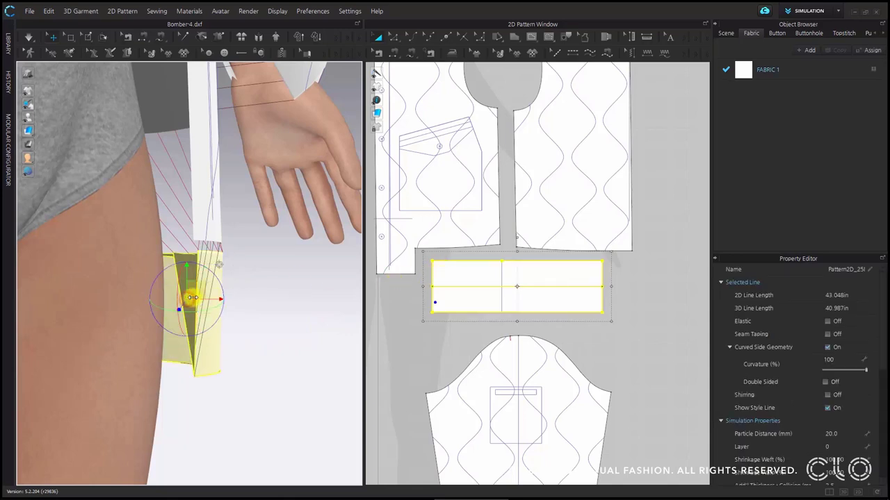
{"action": "left_click", "coordinate": [197, 319]}
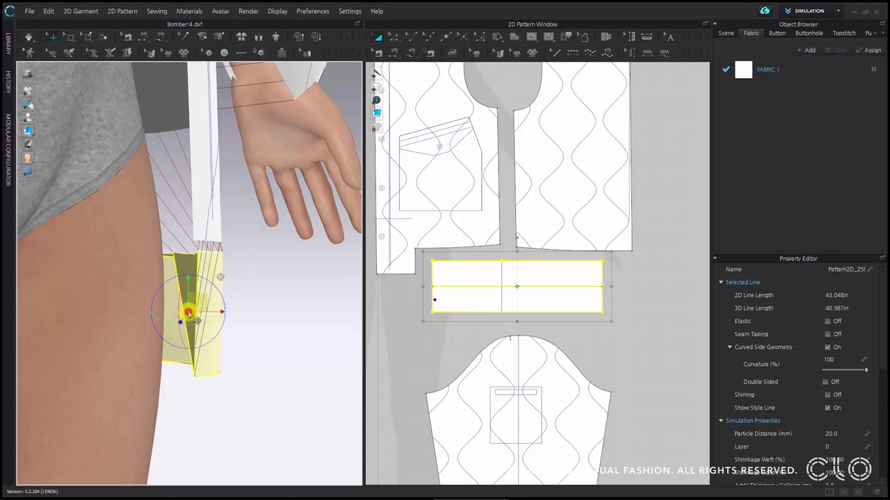
{"action": "left_click", "coordinate": [190, 317]}
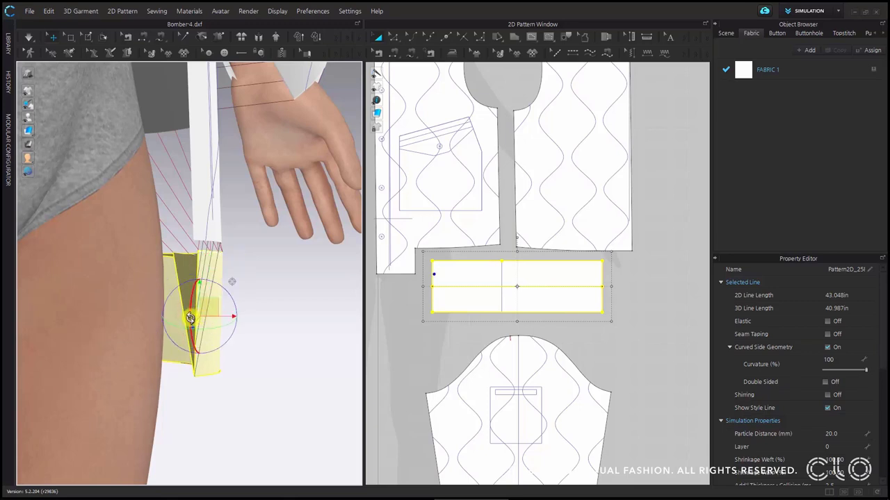
{"action": "left_click", "coordinate": [194, 325]}
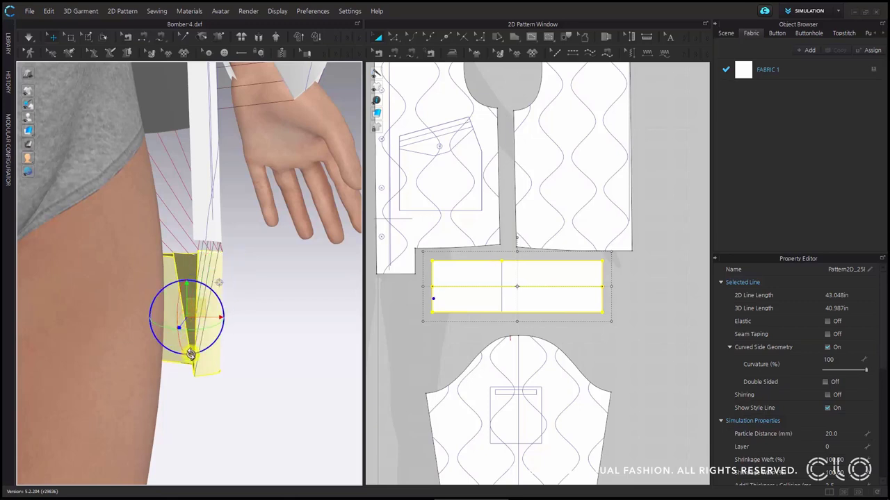
{"action": "left_click", "coordinate": [205, 338]}
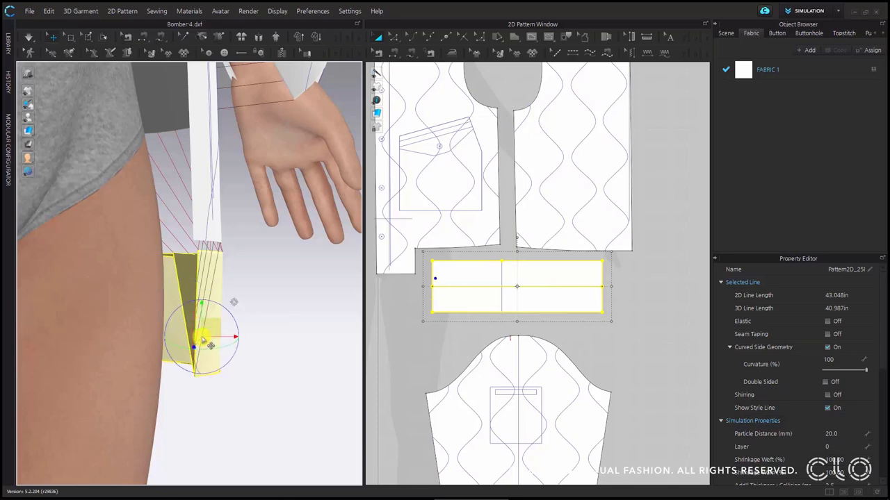
{"action": "left_click", "coordinate": [197, 342]}
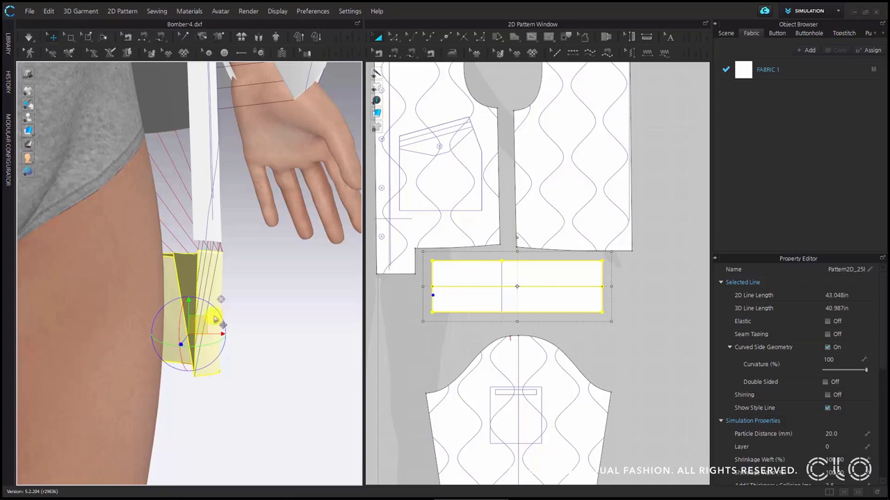
Sew the upper and lower halves of the hem band's short front edge to each other with Segment Sewing.
{"action": "left_click", "coordinate": [393, 55]}
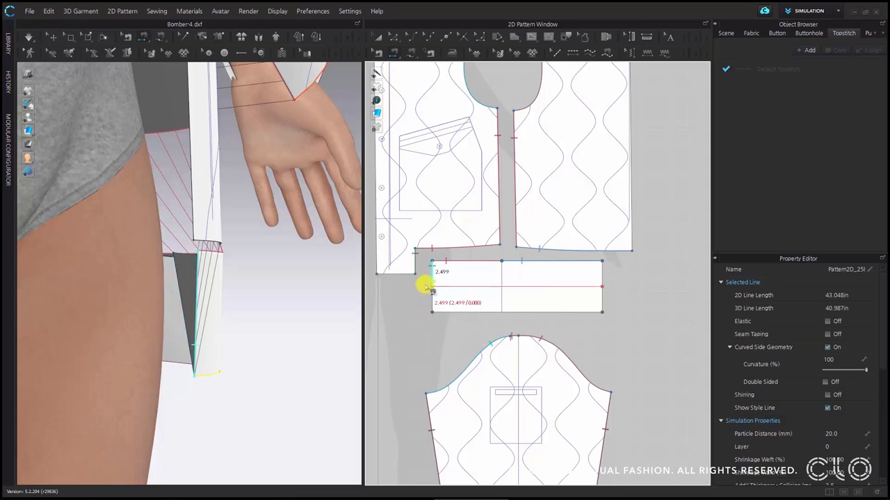
{"action": "left_click", "coordinate": [200, 339]}
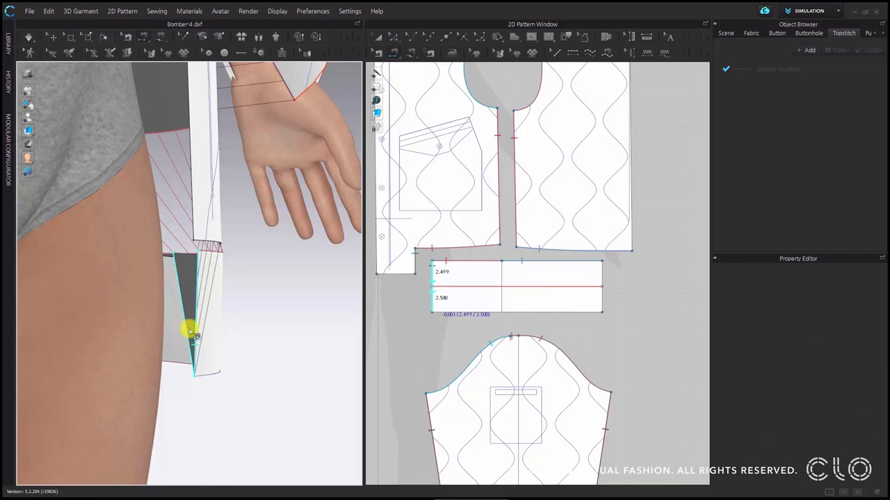
{"action": "left_click", "coordinate": [188, 302]}
{"action": "left_click", "coordinate": [188, 300]}
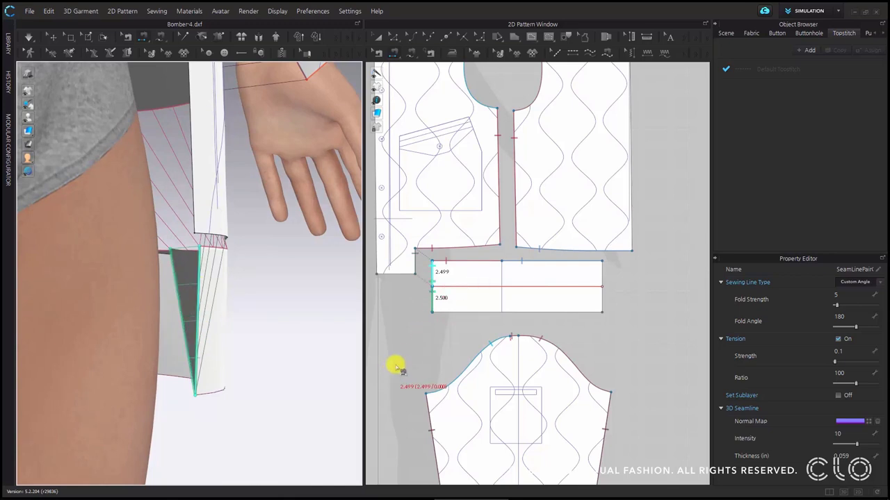
Sew the hem band's full lower edge to both segments of its upper edge as one continuous one-to-many seam.
{"action": "scroll", "coordinate": [470, 333], "scroll_direction": "down", "scroll_amount": 1}
{"action": "scroll", "coordinate": [477, 318], "scroll_direction": "up", "scroll_amount": 1}
{"action": "left_click", "coordinate": [436, 279]}
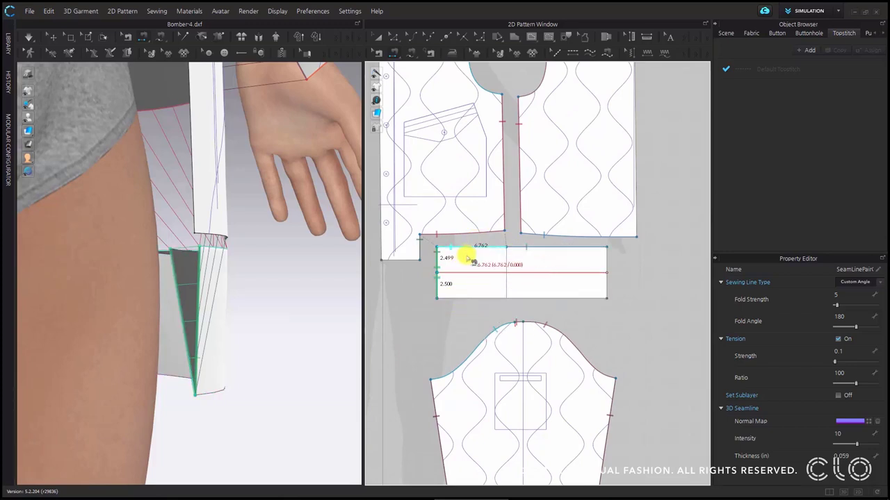
{"action": "left_click", "coordinate": [471, 300]}
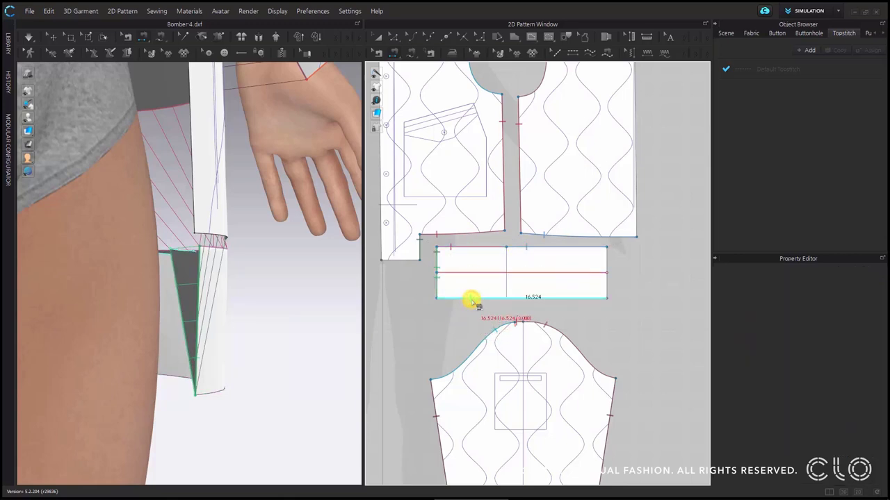
{"action": "left_click", "coordinate": [463, 247], "text": "shift"}
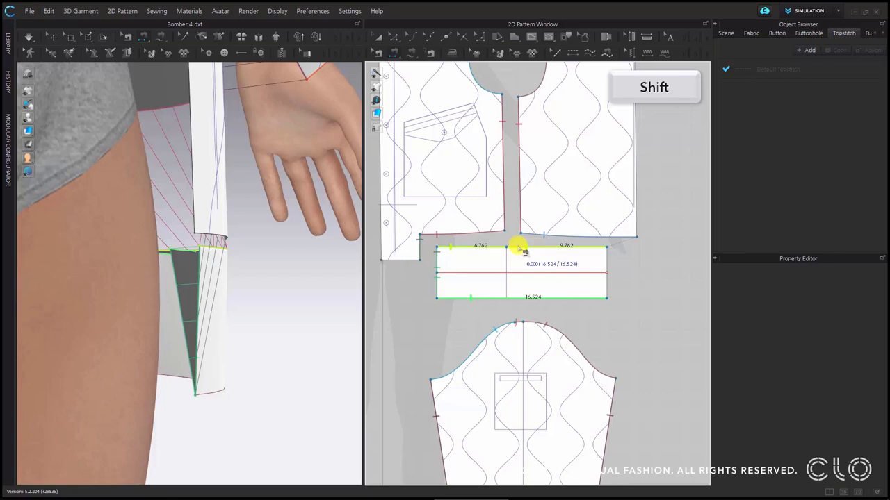
{"action": "left_click", "coordinate": [520, 248], "text": "shift"}
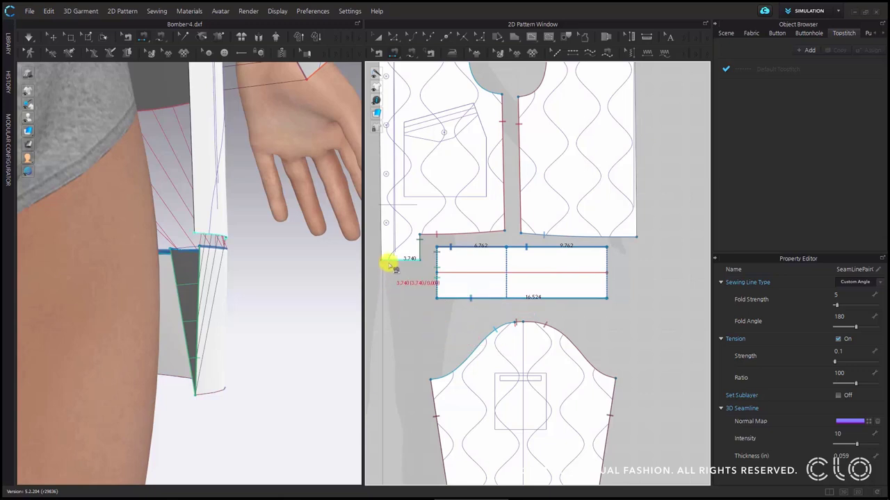
Select the hem band's long-edge seam and short front-edge seam with Edit Sewing and set their Sewing Line Type to Turned.
{"action": "left_click", "coordinate": [487, 298]}
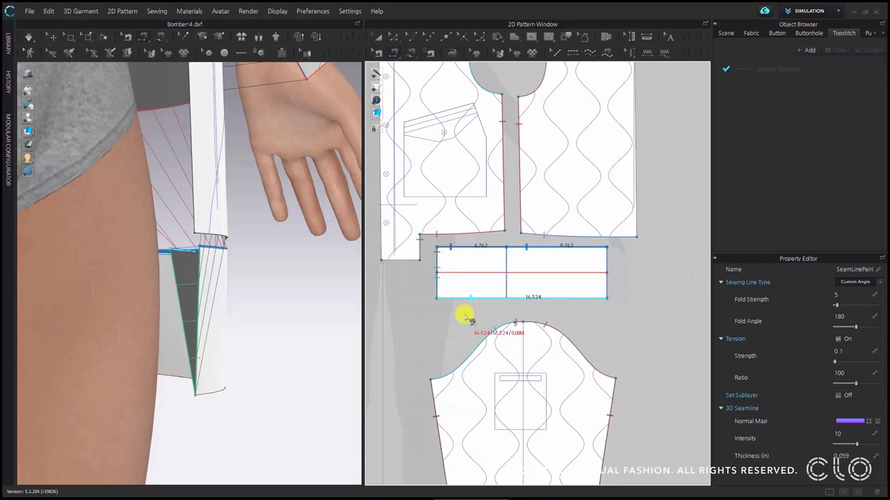
{"action": "left_click", "coordinate": [465, 319]}
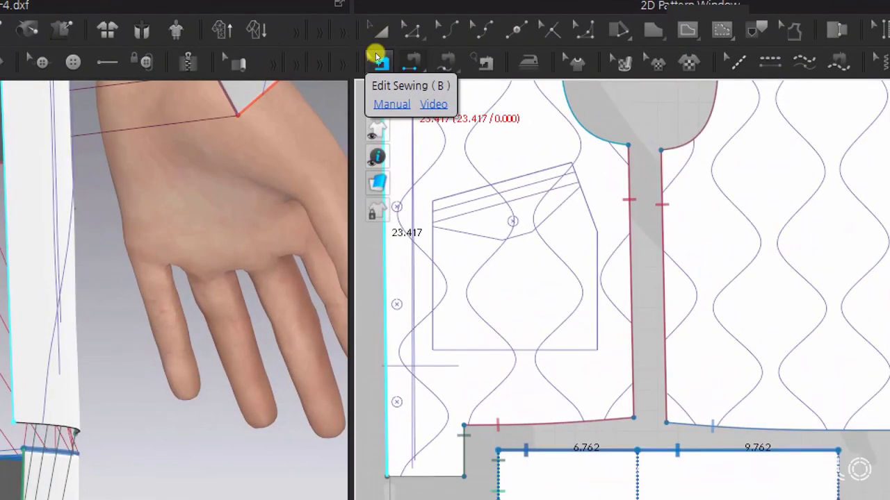
{"action": "left_click", "coordinate": [376, 53]}
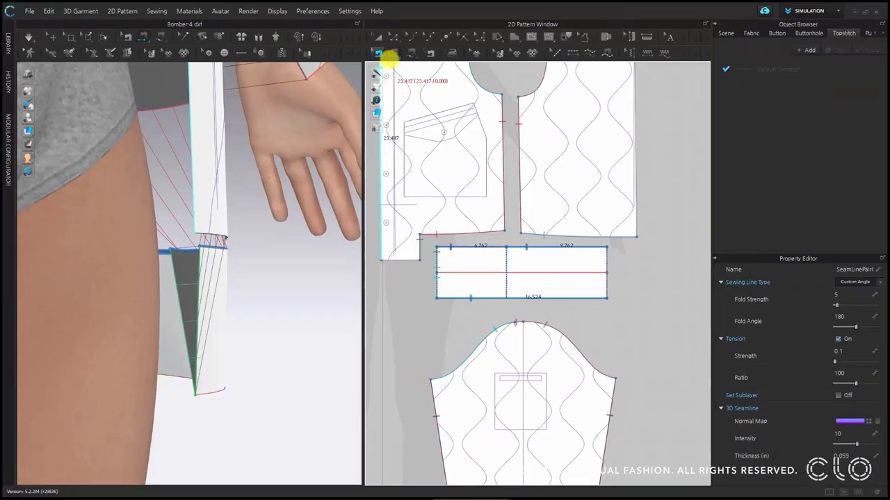
{"action": "left_click", "coordinate": [382, 61]}
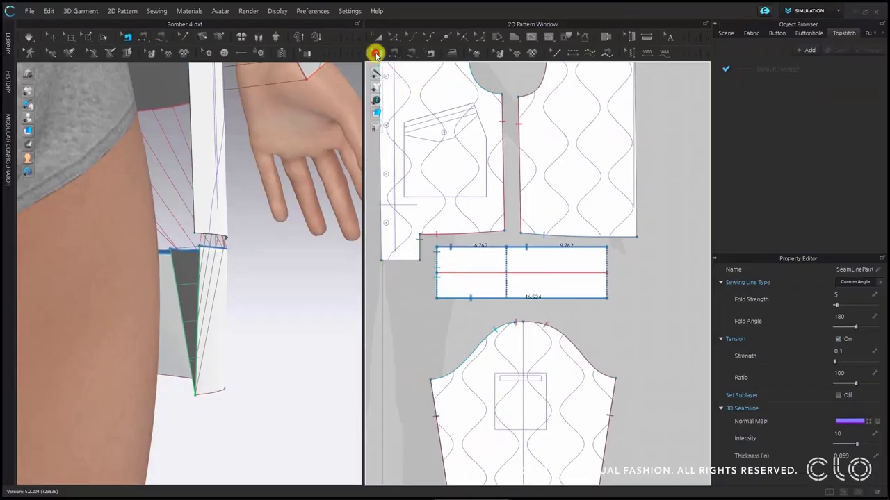
{"action": "left_click", "coordinate": [434, 281]}
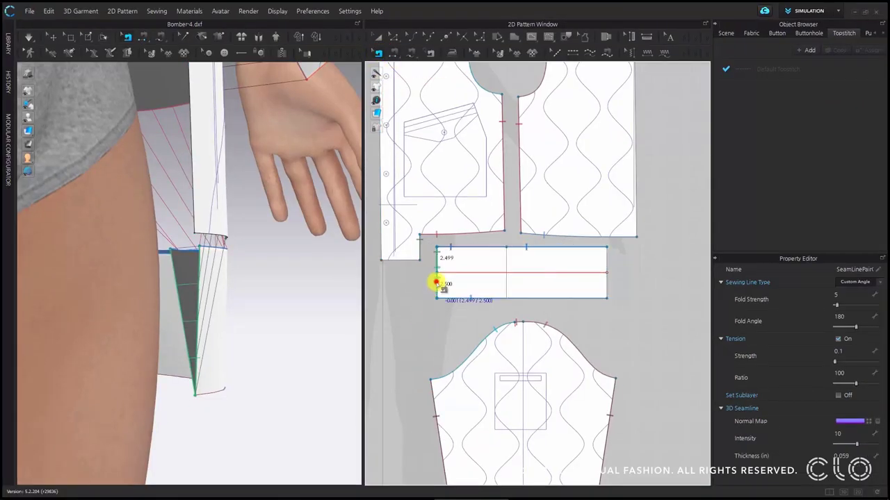
{"action": "left_click", "coordinate": [452, 296]}
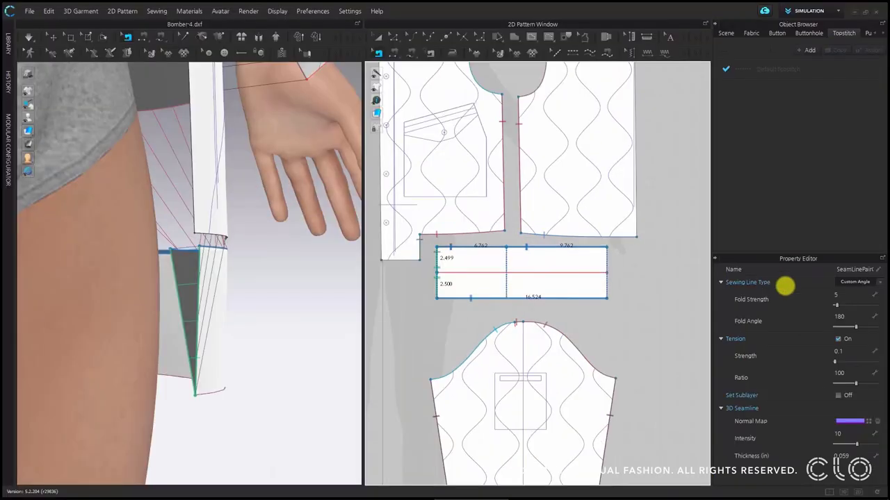
{"action": "left_click", "coordinate": [860, 284]}
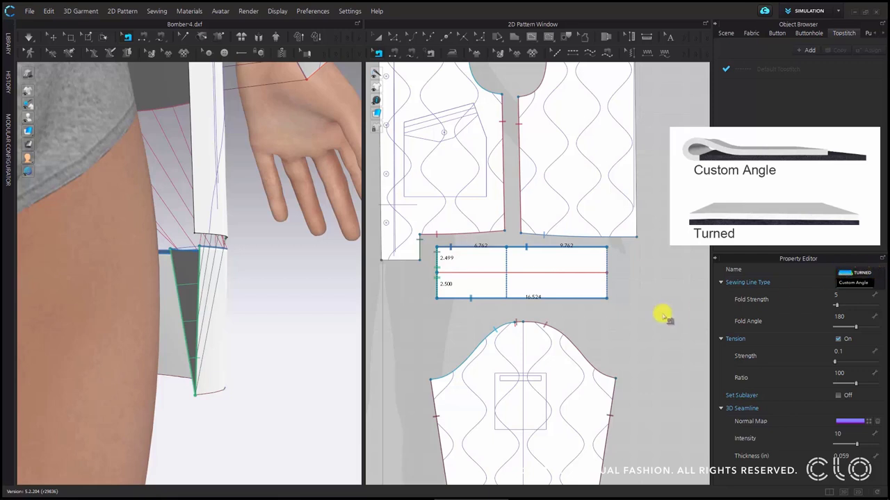
{"action": "scroll", "coordinate": [515, 278], "scroll_direction": "down", "scroll_amount": 5}
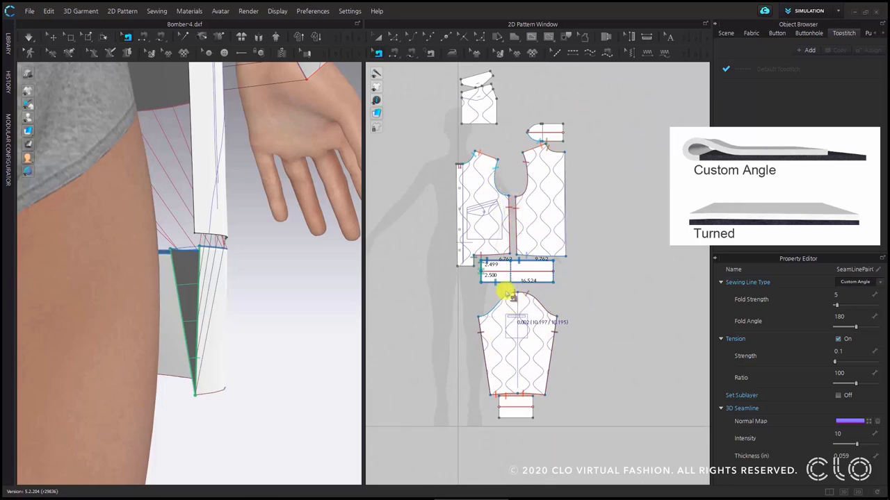
{"action": "scroll", "coordinate": [507, 292], "scroll_direction": "up", "scroll_amount": 5}
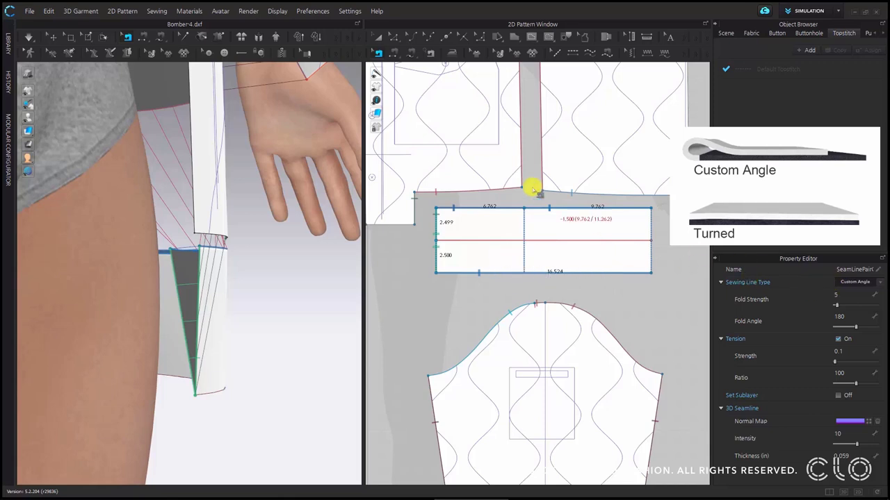
{"action": "right_click_drag", "start_coordinate": [532, 189], "coordinate": [546, 278]}
{"action": "scroll", "coordinate": [534, 201], "scroll_direction": "down", "scroll_amount": 2}
{"action": "scroll", "coordinate": [523, 159], "scroll_direction": "down", "scroll_amount": 1}
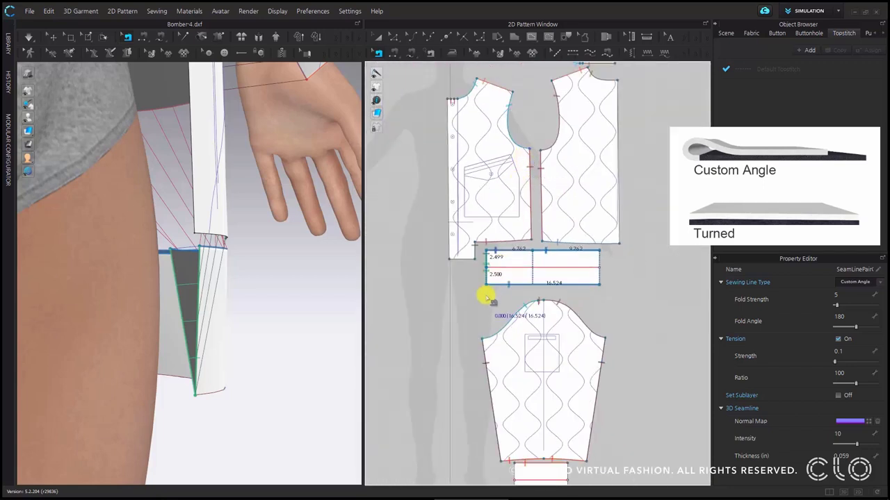
{"action": "scroll", "coordinate": [486, 272], "scroll_direction": "up", "scroll_amount": 3}
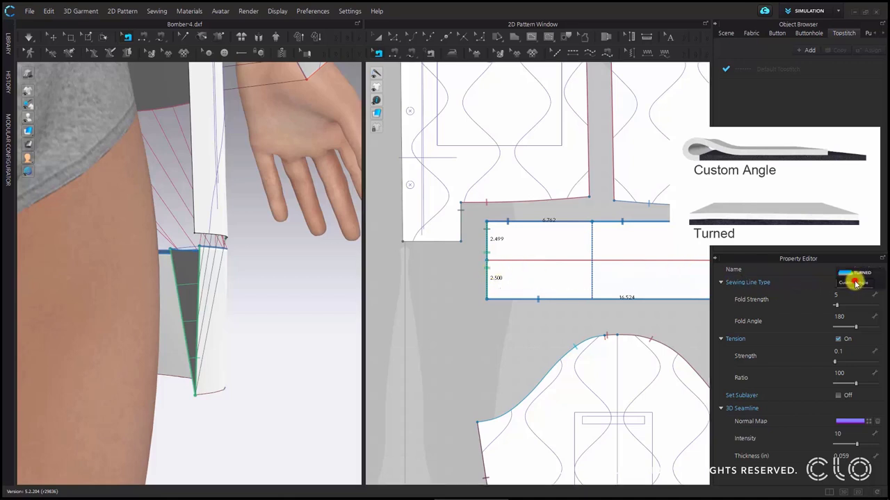
{"action": "left_click", "coordinate": [873, 276]}
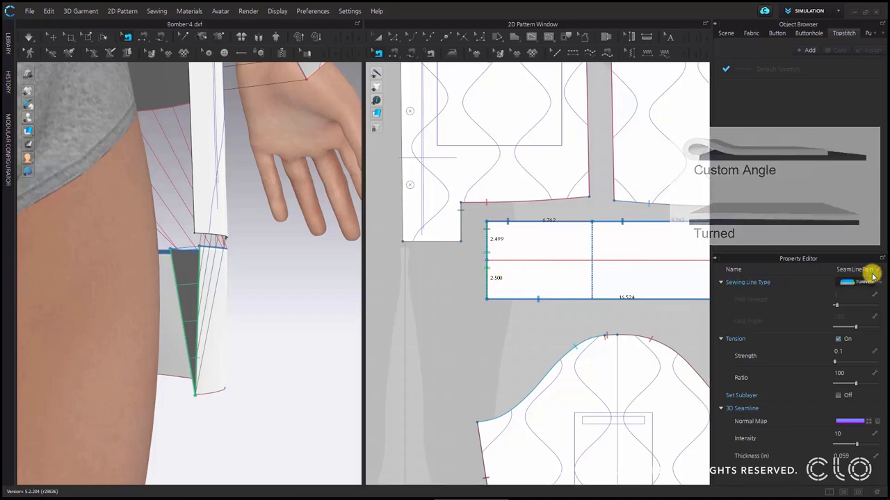
Sew the upper and lower halves of each of the cuff's two short edges to each other with Segment Sewing.
{"action": "scroll", "coordinate": [464, 279], "scroll_direction": "down", "scroll_amount": 2}
{"action": "scroll", "coordinate": [463, 278], "scroll_direction": "down", "scroll_amount": 4}
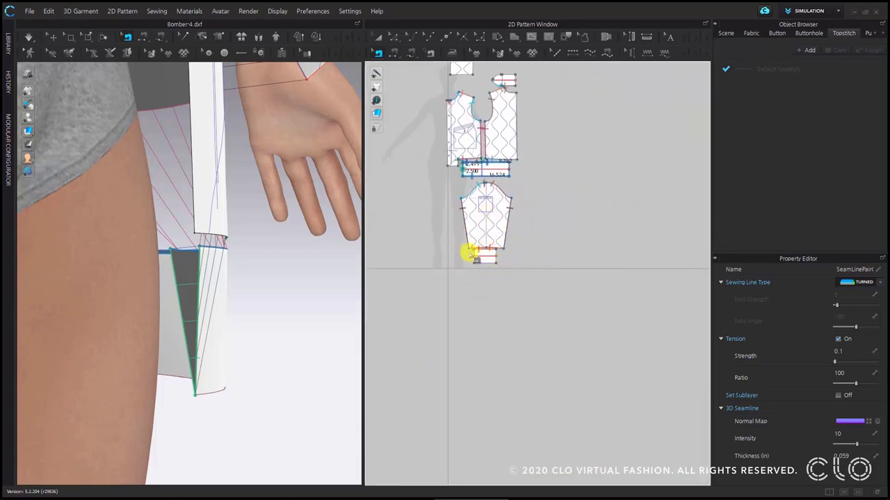
{"action": "scroll", "coordinate": [471, 255], "scroll_direction": "up", "scroll_amount": 4}
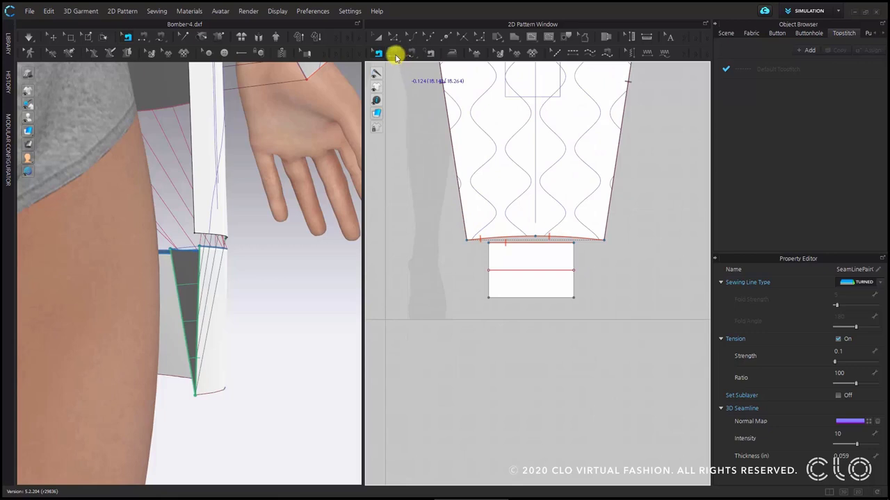
{"action": "left_click", "coordinate": [394, 56]}
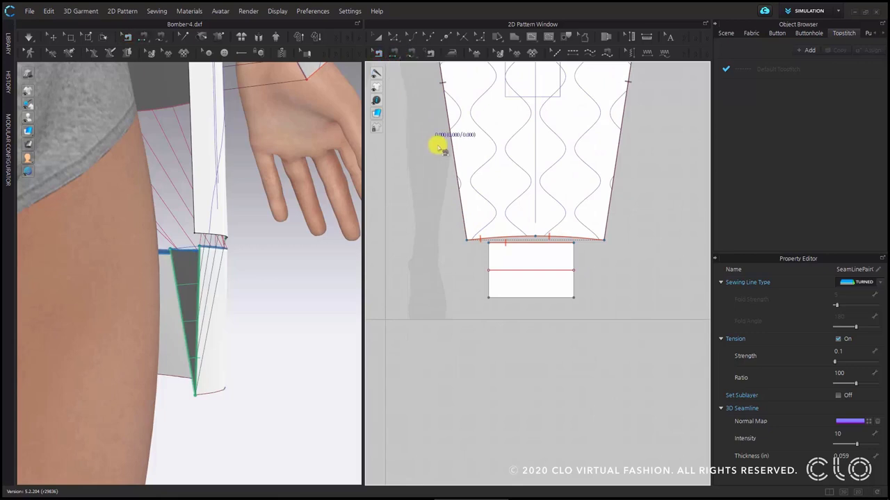
{"action": "left_click", "coordinate": [491, 282]}
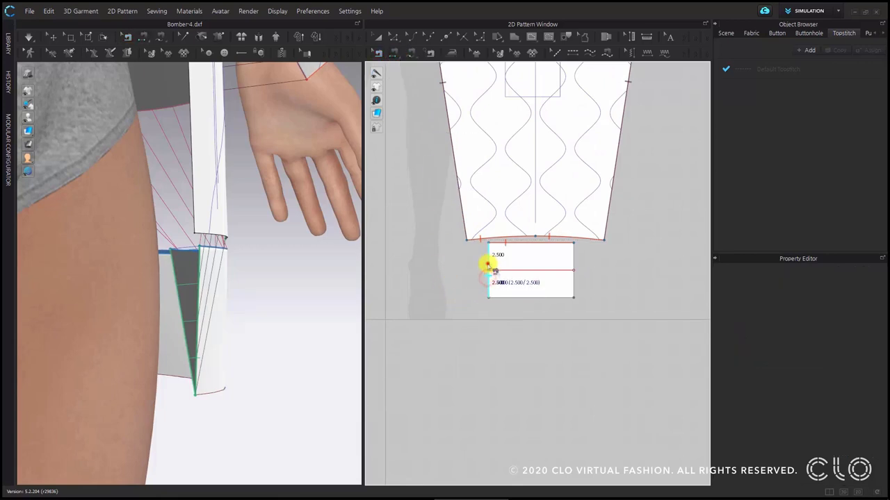
{"action": "left_click", "coordinate": [489, 258], "text": "shift"}
{"action": "scroll", "coordinate": [518, 297], "scroll_direction": "up", "scroll_amount": 2}
{"action": "left_click", "coordinate": [590, 276]}
{"action": "left_click", "coordinate": [590, 244], "text": "shift"}
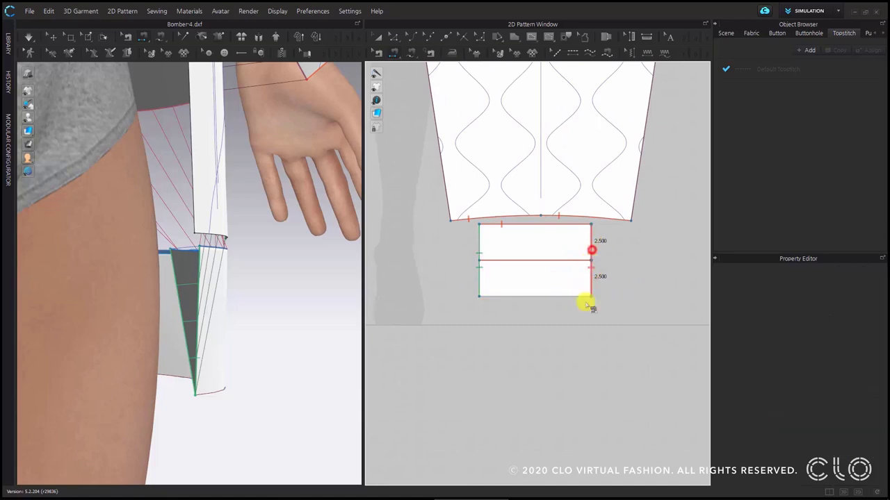
Sew the cuff's lower edge to its upper edge, and the two short edges of its upper half to each other.
{"action": "left_click", "coordinate": [496, 295]}
{"action": "left_click", "coordinate": [505, 229]}
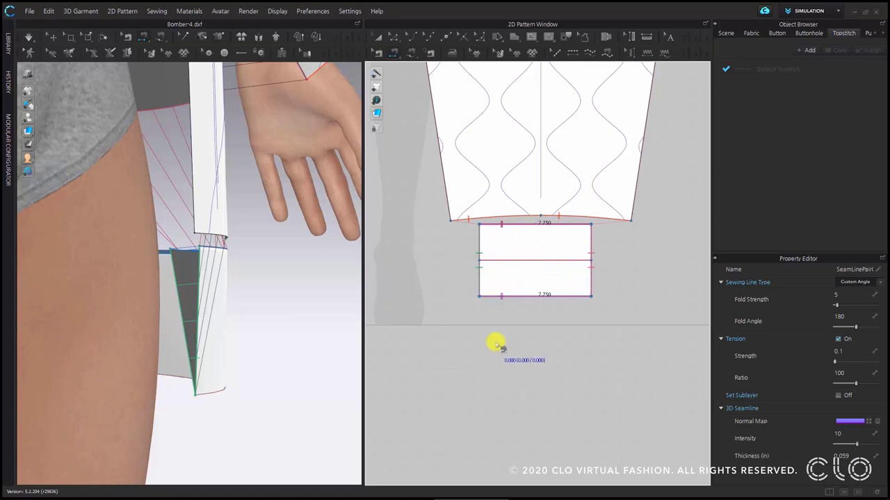
{"action": "right_click_drag", "start_coordinate": [489, 324], "coordinate": [492, 403]}
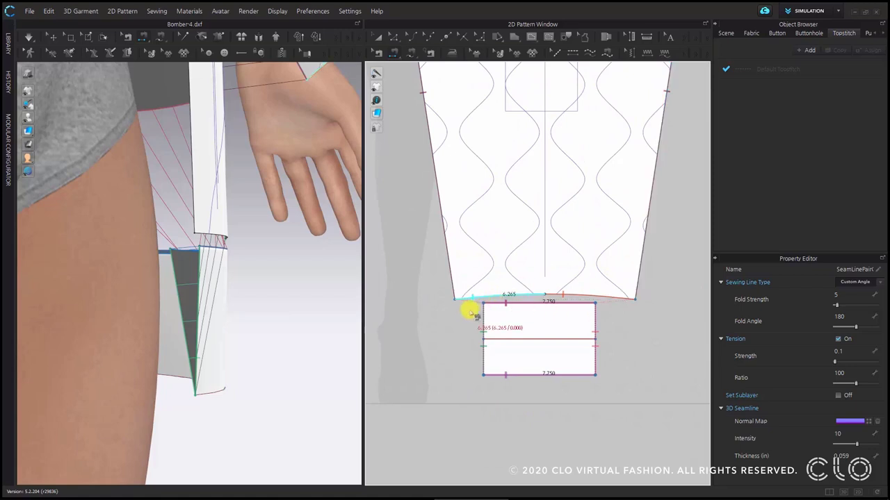
{"action": "left_click", "coordinate": [479, 310]}
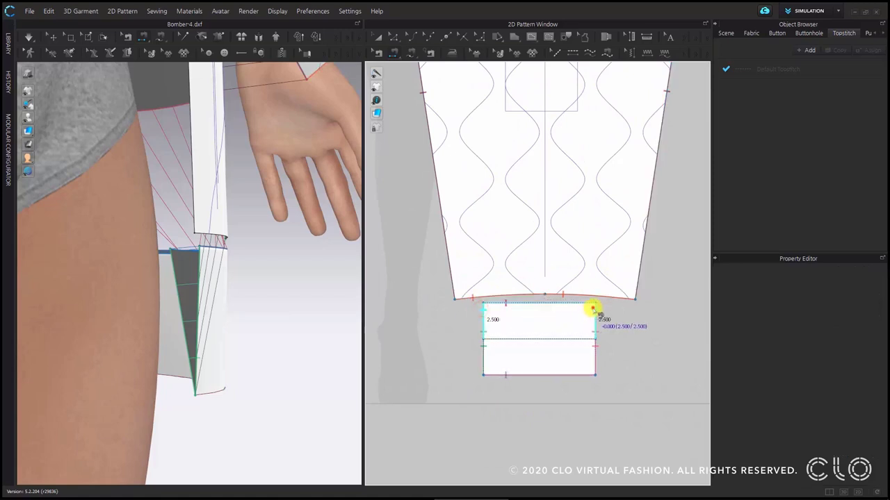
{"action": "left_click", "coordinate": [592, 309]}
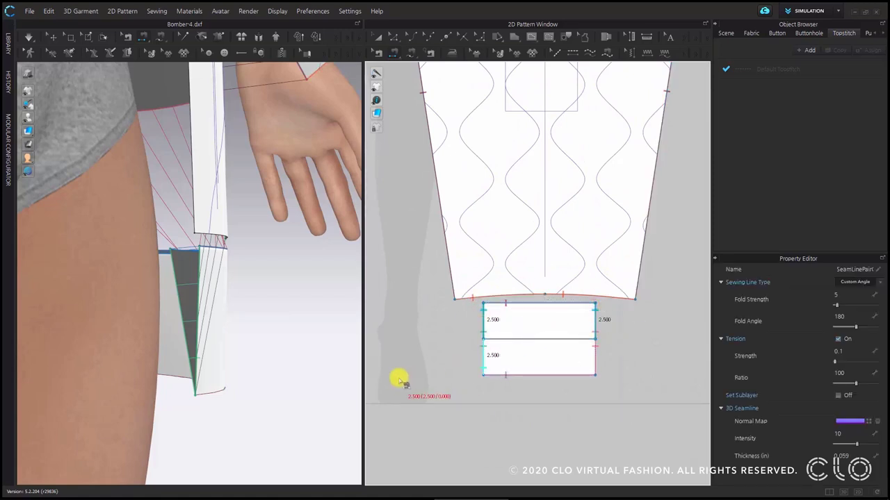
Set the Sewing Line Type of the cuff's long-edge seam and its folded short-edge seams to Turned.
{"action": "left_click", "coordinate": [377, 54]}
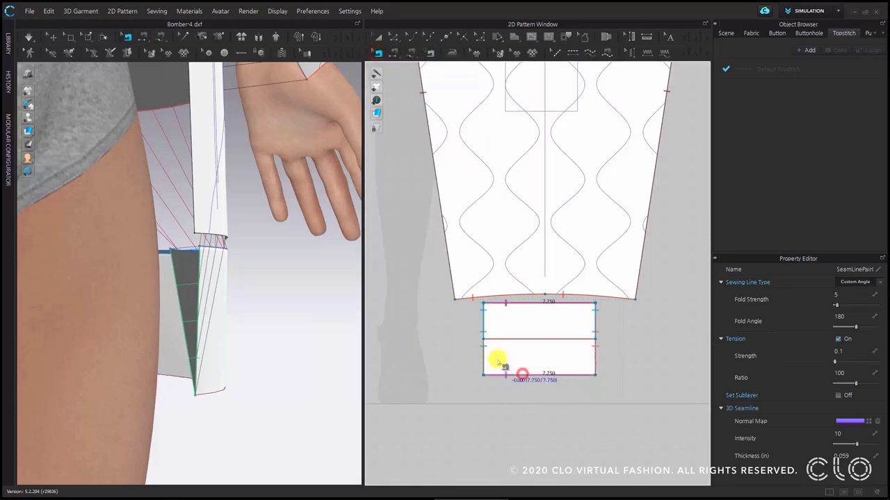
{"action": "left_click", "coordinate": [483, 350]}
{"action": "left_click", "coordinate": [592, 358]}
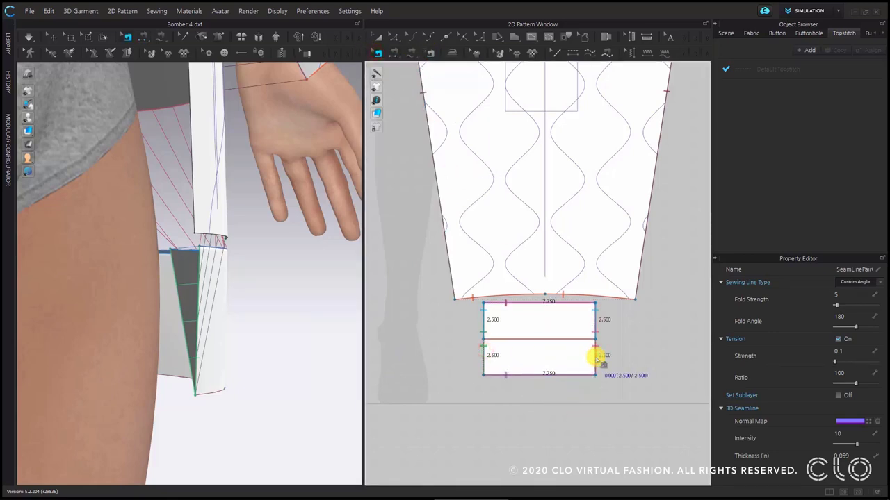
{"action": "left_click", "coordinate": [859, 282]}
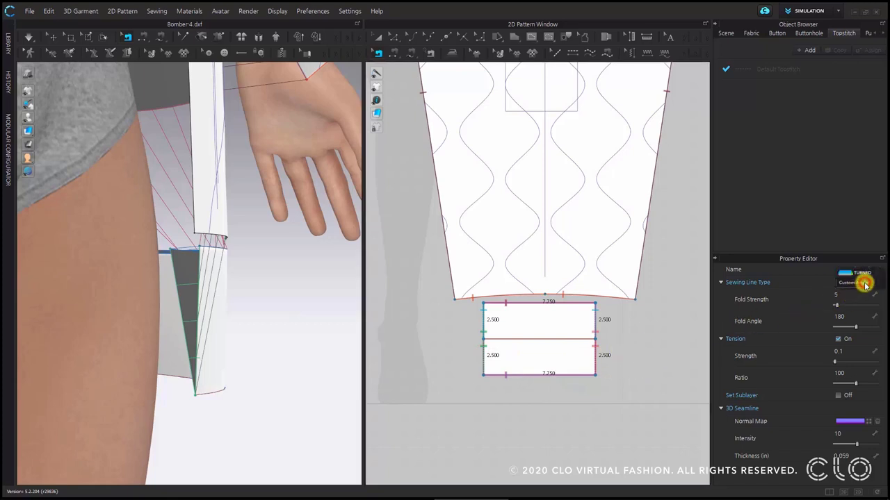
{"action": "left_click", "coordinate": [875, 273]}
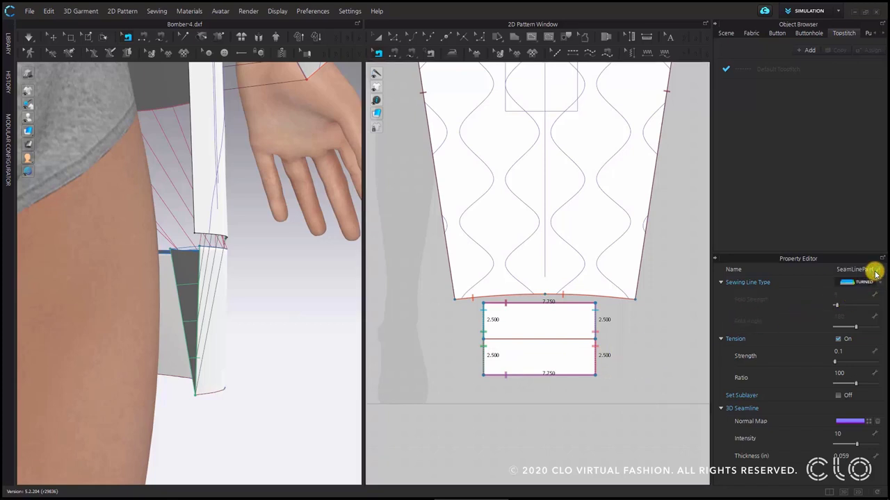
{"action": "left_click", "coordinate": [651, 338]}
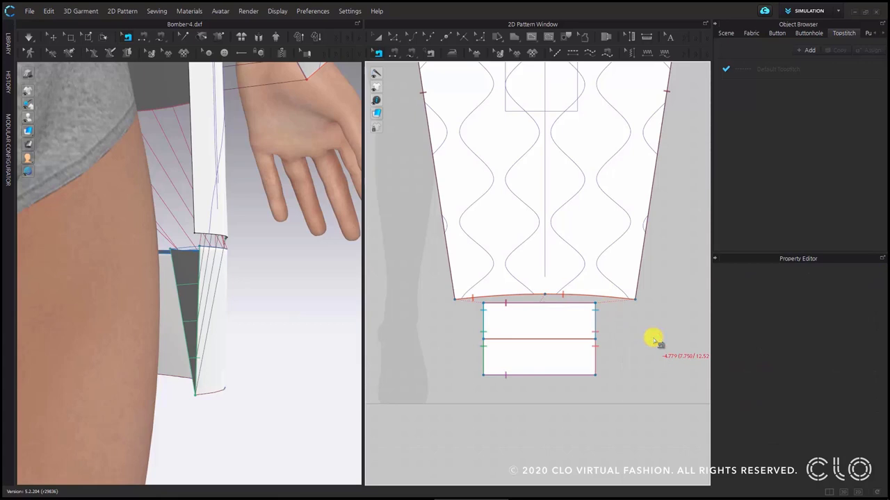
Clone the body, collar, hem band, sleeve and cuff pieces as Symmetric Pattern (with Sewing), placing the copies level across the centre line.
{"action": "scroll", "coordinate": [512, 290], "scroll_direction": "down", "scroll_amount": 10}
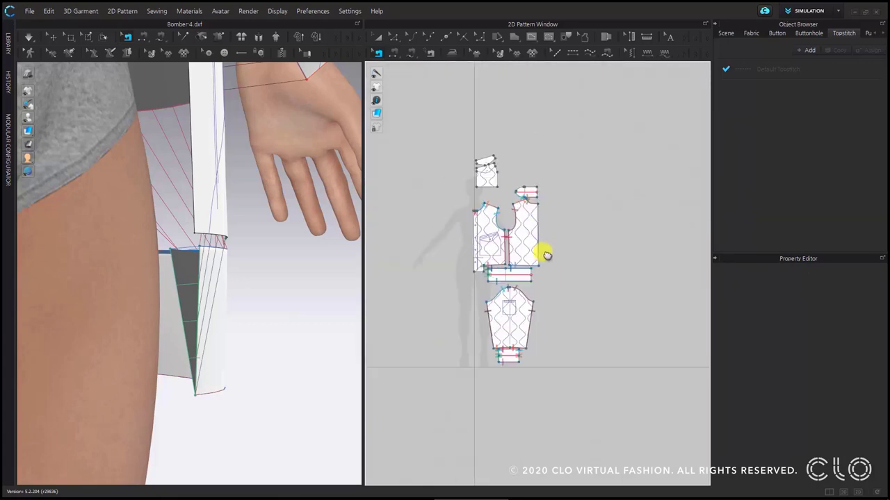
{"action": "left_click", "coordinate": [379, 35]}
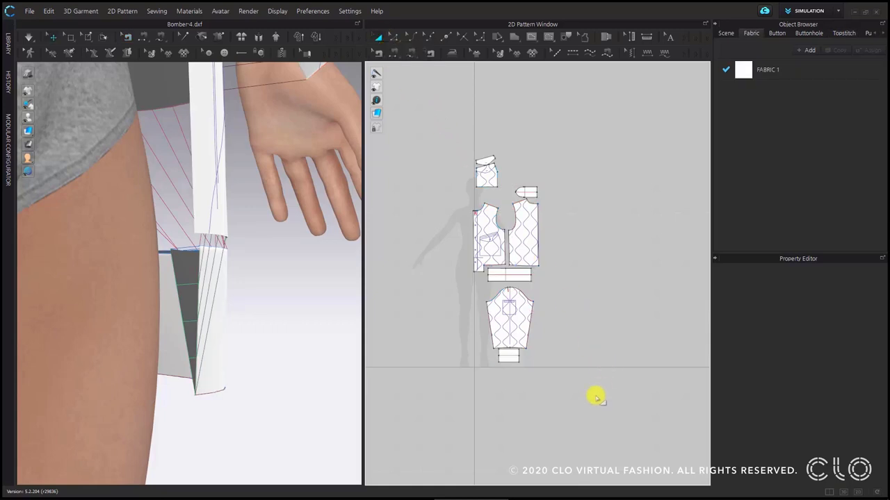
{"action": "left_click_drag", "start_coordinate": [595, 397], "coordinate": [460, 179]}
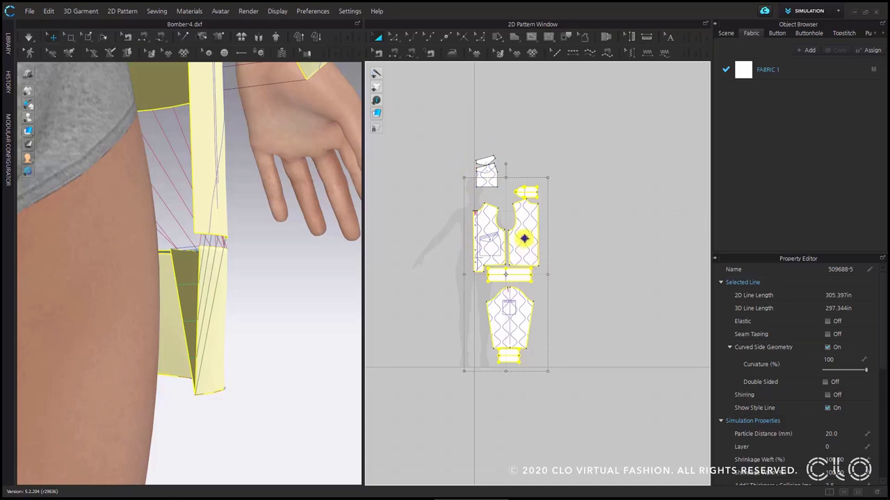
{"action": "right_click", "coordinate": [523, 238]}
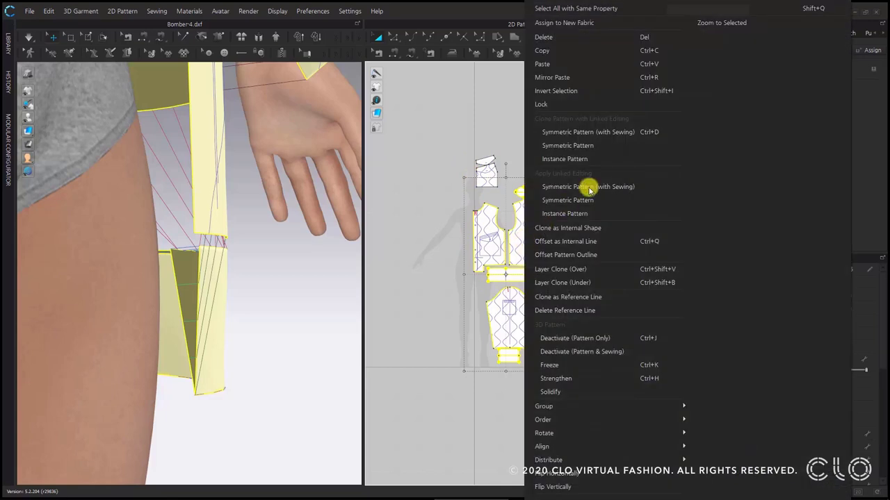
{"action": "left_click", "coordinate": [602, 133]}
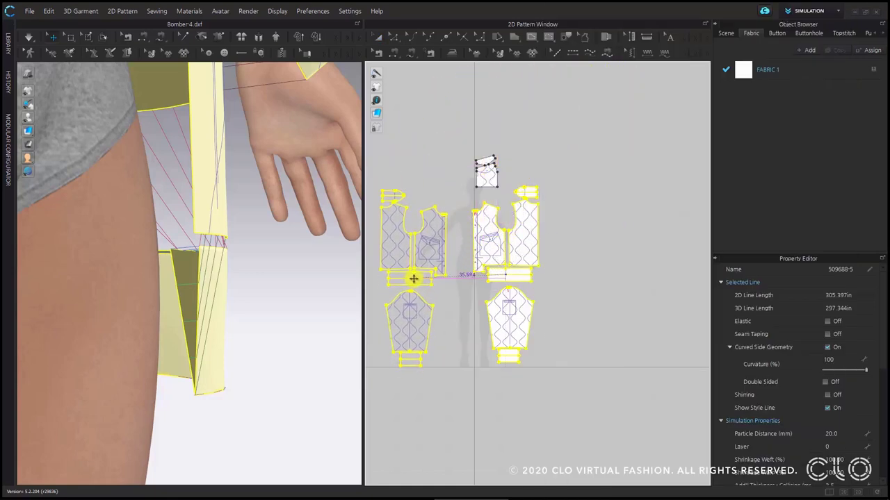
{"action": "key", "text": "shift"}
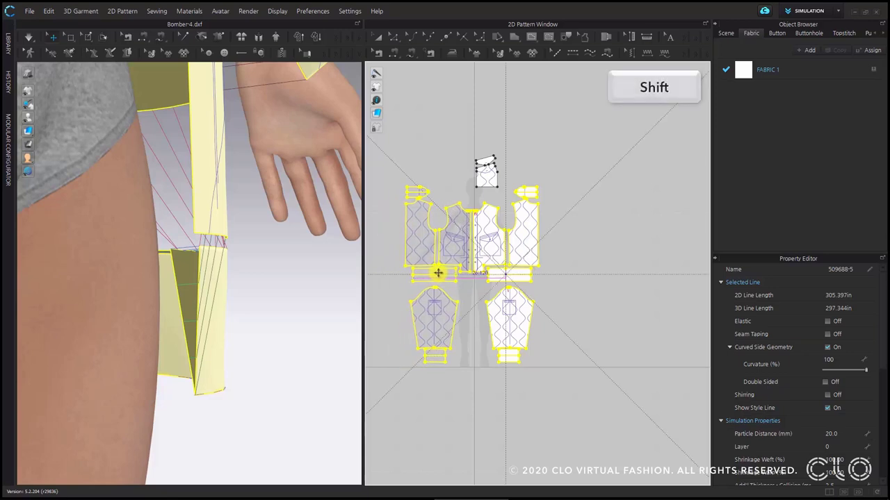
{"action": "left_click", "coordinate": [438, 273], "text": "shift"}
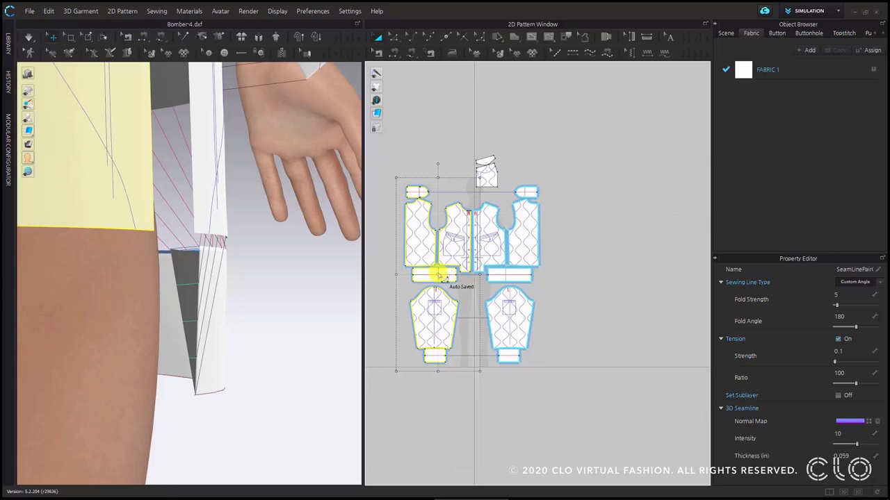
Shift the selected half of the jacket sideways toward the avatar's centre in 3D so the two front plackets overlap, and deselect it.
{"action": "key", "text": "2"}
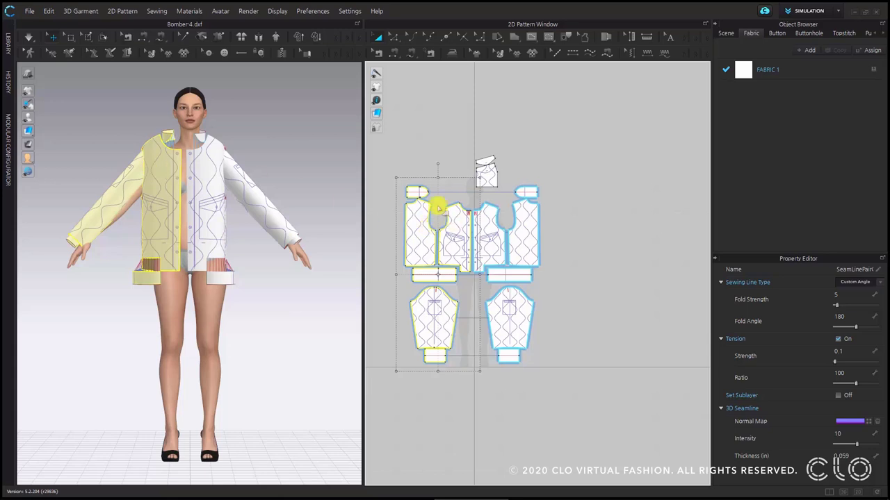
{"action": "left_click", "coordinate": [164, 198]}
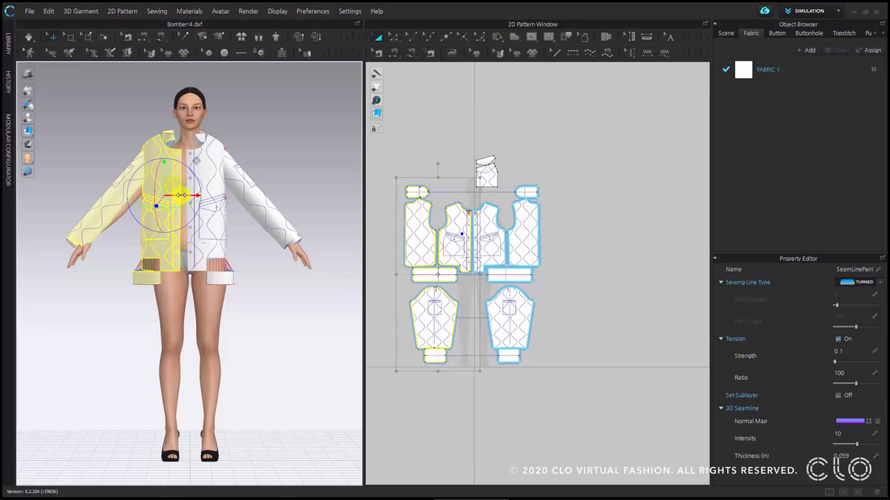
{"action": "left_click_drag", "start_coordinate": [194, 196], "coordinate": [205, 195]}
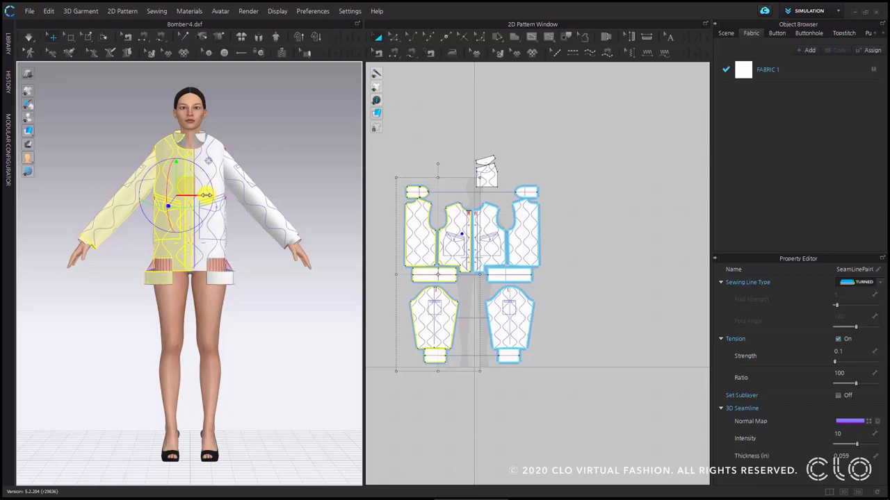
{"action": "mouse_move", "coordinate": [170, 249]}
{"action": "right_mouse_down"}
{"action": "mouse_move", "coordinate": [393, 250]}
{"action": "mouse_move", "coordinate": [363, 278]}
{"action": "mouse_move", "coordinate": [303, 285]}
{"action": "mouse_move", "coordinate": [175, 269]}
{"action": "mouse_move", "coordinate": [173, 249]}
{"action": "right_mouse_up"}
{"action": "scroll", "coordinate": [224, 167], "scroll_direction": "up", "scroll_amount": 3}
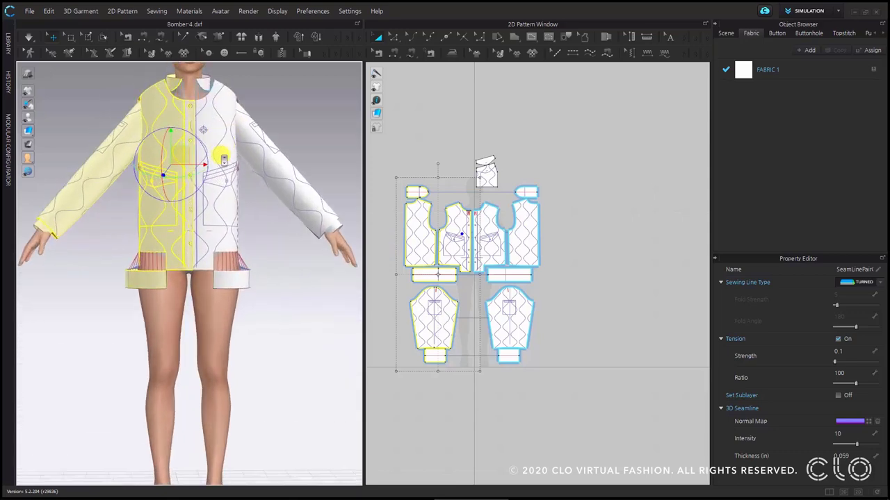
{"action": "left_click", "coordinate": [410, 150]}
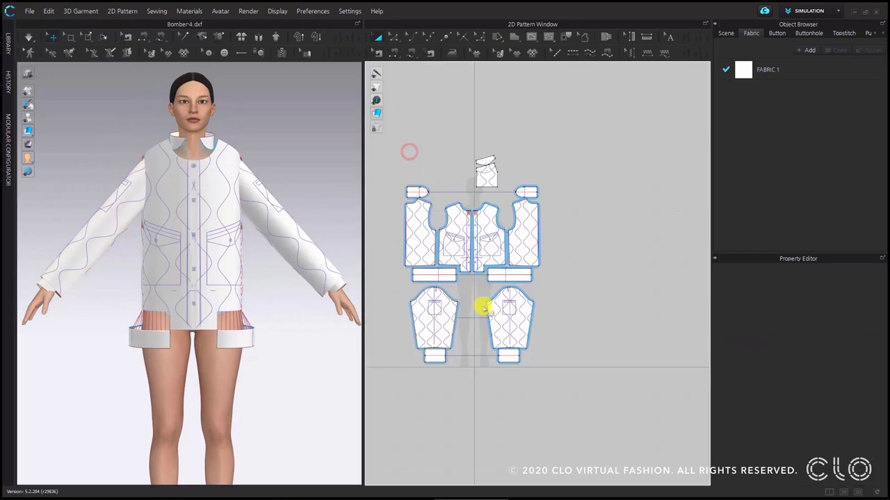
Move the original back body piece next to its mirrored copy in the 2D layout so their centre back edges face each other.
{"action": "left_click", "coordinate": [408, 238]}
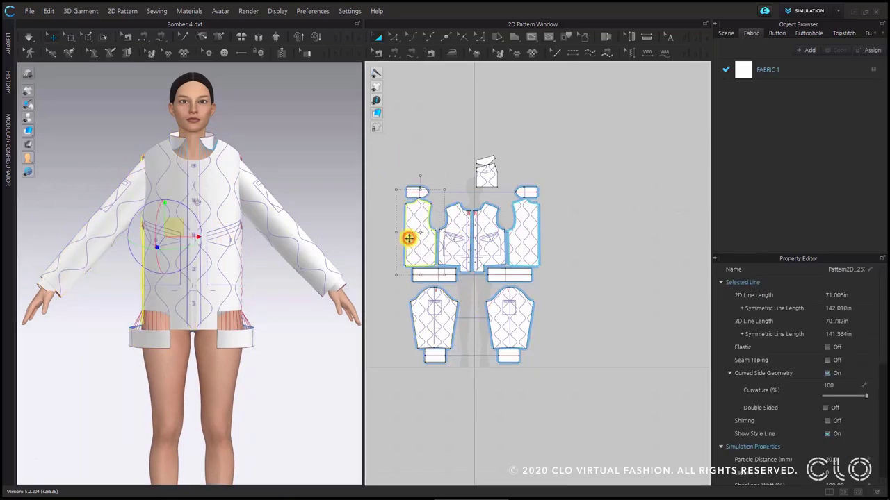
{"action": "key", "text": "ctrl+c"}
{"action": "key", "text": "ctrl+v"}
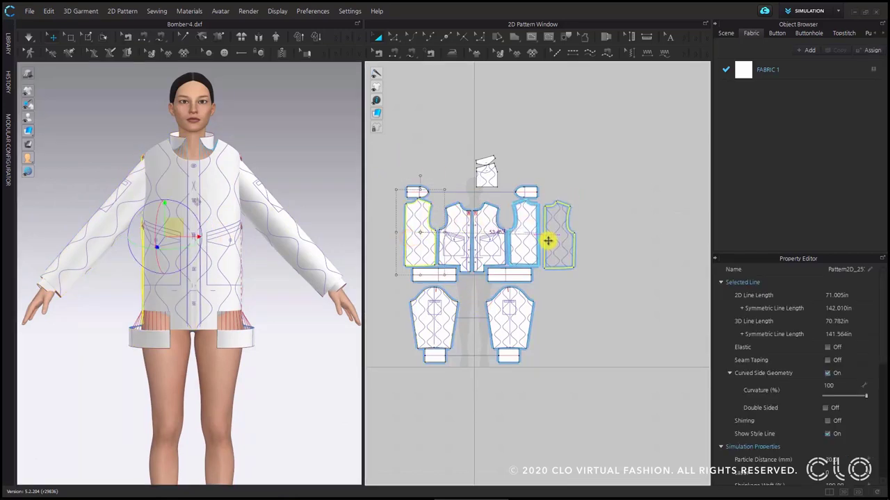
{"action": "left_click", "coordinate": [547, 239]}
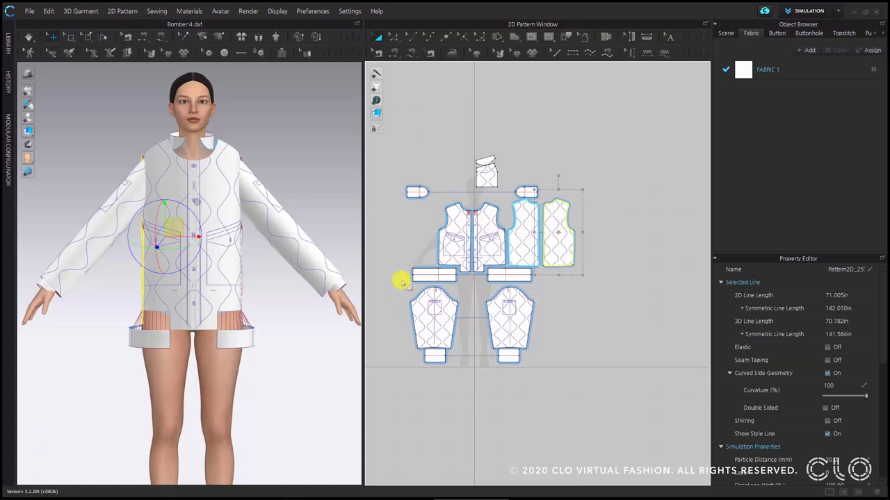
{"action": "left_click", "coordinate": [412, 272]}
{"action": "key", "text": "ctrl+c"}
{"action": "key", "text": "ctrl+v"}
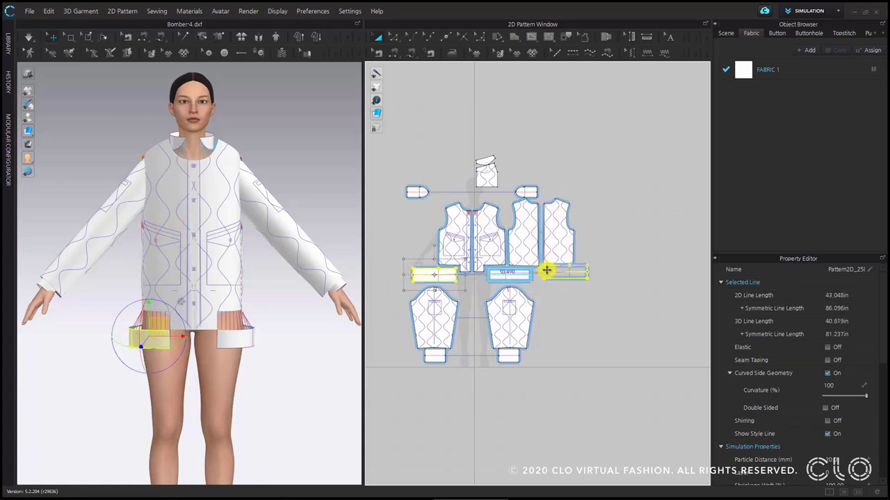
{"action": "left_click", "coordinate": [417, 272]}
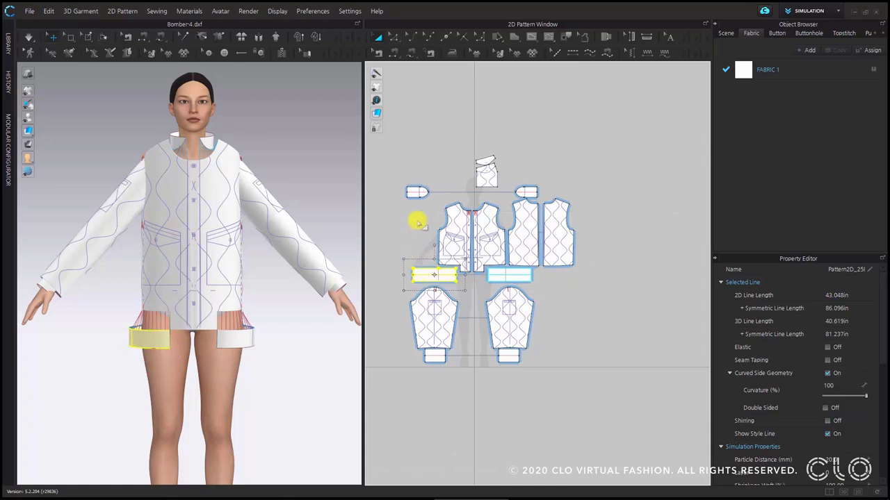
Move the original collar piece next to its mirrored copy above the back pieces so their centre back edges face each other.
{"action": "left_click", "coordinate": [412, 186]}
{"action": "left_click_drag", "start_coordinate": [520, 193], "coordinate": [548, 186]}
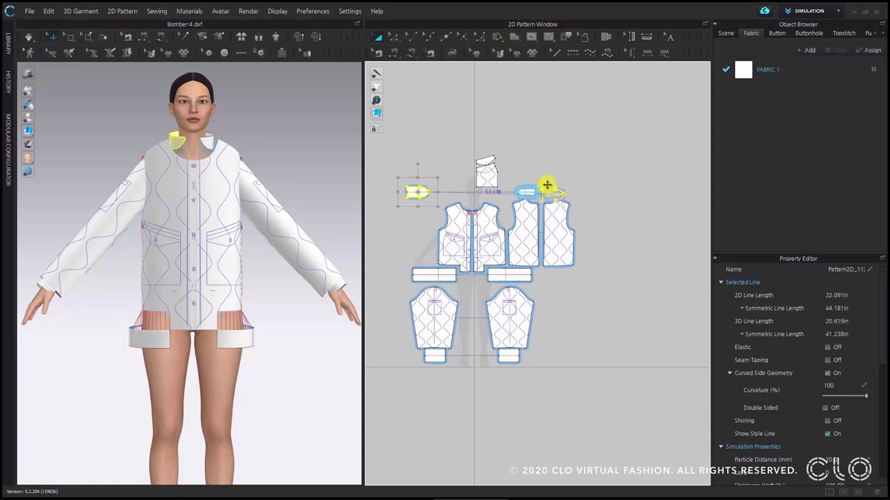
{"action": "scroll", "coordinate": [548, 185], "scroll_direction": "up", "scroll_amount": 4}
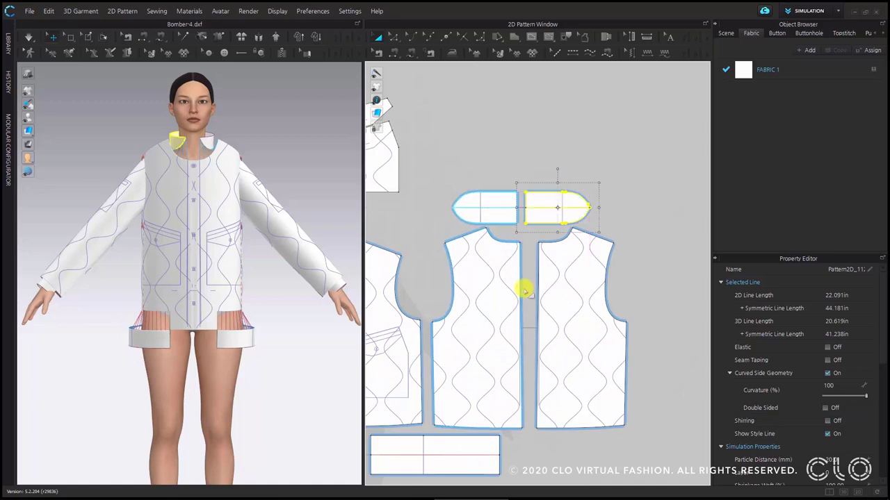
{"action": "scroll", "coordinate": [522, 289], "scroll_direction": "down", "scroll_amount": 4}
{"action": "middle_click_drag", "start_coordinate": [443, 295], "coordinate": [533, 222]}
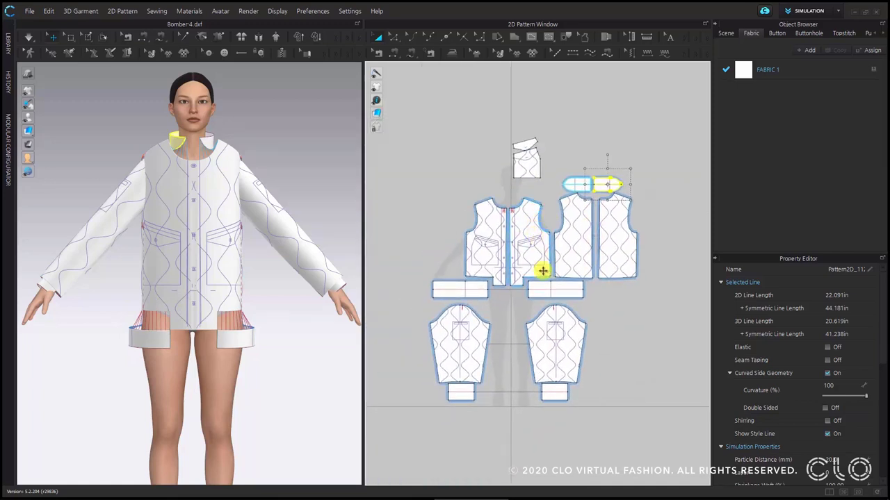
{"action": "middle_click_drag", "start_coordinate": [514, 318], "coordinate": [449, 159]}
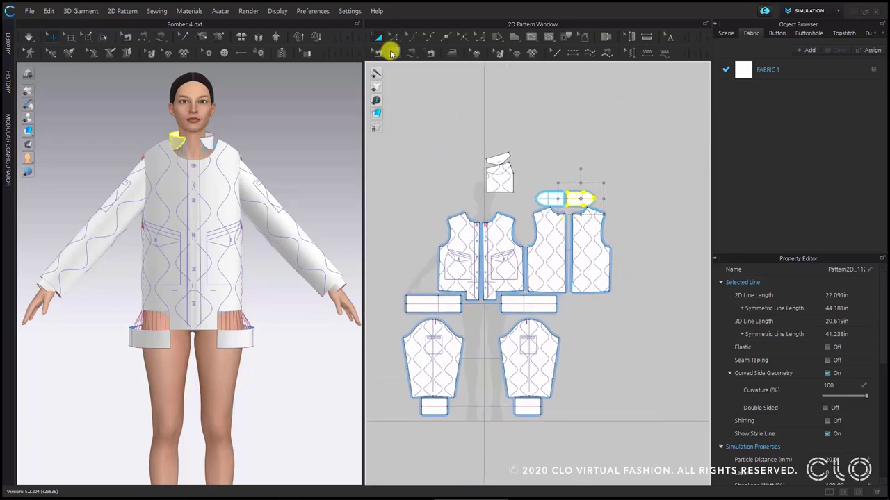
Sew the centre back edges of the two collar pieces together and those of the two back body pieces together with Segment Sewing.
{"action": "left_click", "coordinate": [390, 44]}
{"action": "scroll", "coordinate": [579, 203], "scroll_direction": "up", "scroll_amount": 2}
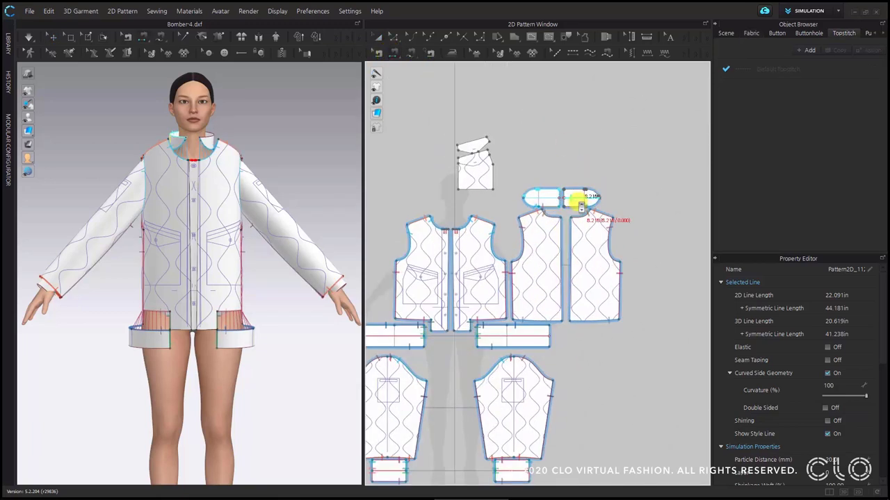
{"action": "scroll", "coordinate": [578, 202], "scroll_direction": "up", "scroll_amount": 2}
{"action": "scroll", "coordinate": [568, 266], "scroll_direction": "down", "scroll_amount": 1}
{"action": "left_click", "coordinate": [545, 189]}
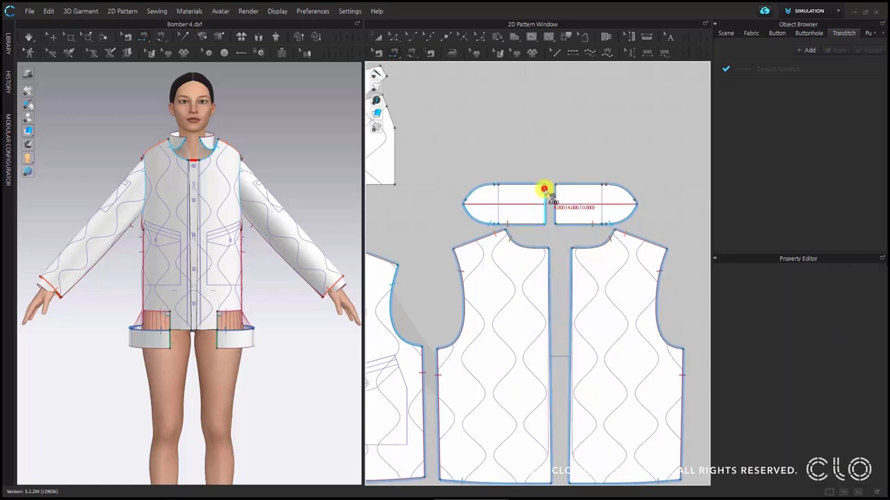
{"action": "left_click", "coordinate": [555, 273]}
{"action": "left_click", "coordinate": [576, 281]}
{"action": "scroll", "coordinate": [577, 281], "scroll_direction": "down", "scroll_amount": 4}
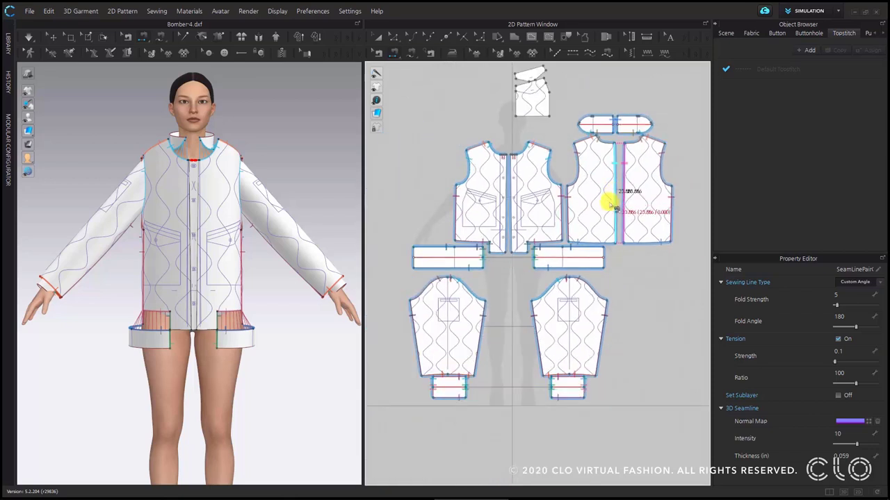
Sew the outer short edges of the two hem bands together, joining both halves of each edge at the centre back.
{"action": "left_click", "coordinate": [415, 256]}
{"action": "left_click", "coordinate": [606, 260]}
{"action": "left_click", "coordinate": [411, 259]}
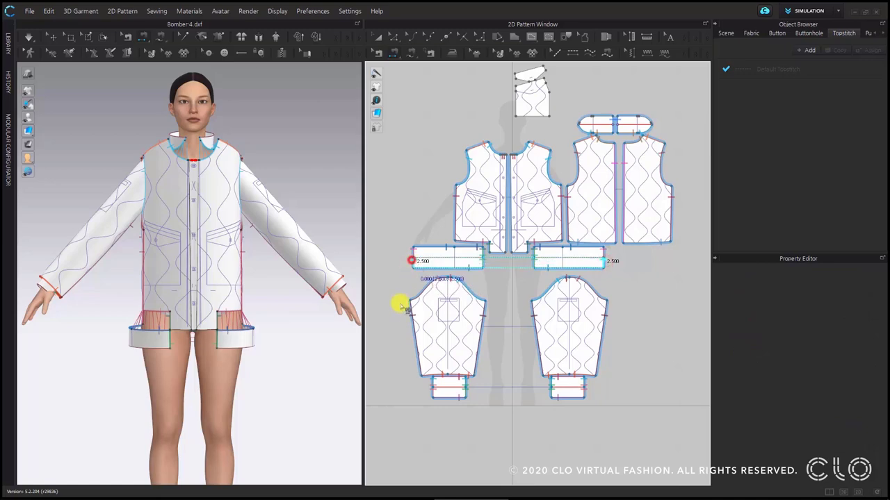
{"action": "left_click", "coordinate": [403, 303]}
{"action": "right_click_drag", "start_coordinate": [183, 294], "coordinate": [383, 292]}
{"action": "right_click_drag", "start_coordinate": [248, 290], "coordinate": [175, 285]}
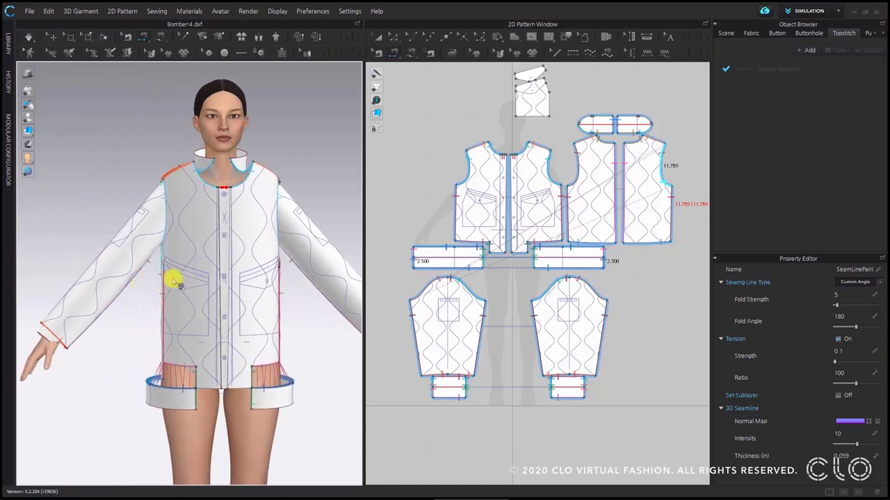
Move the original front body piece slightly forward from the avatar in 3D so its placket lies over the mirrored front.
{"action": "left_click", "coordinate": [373, 37]}
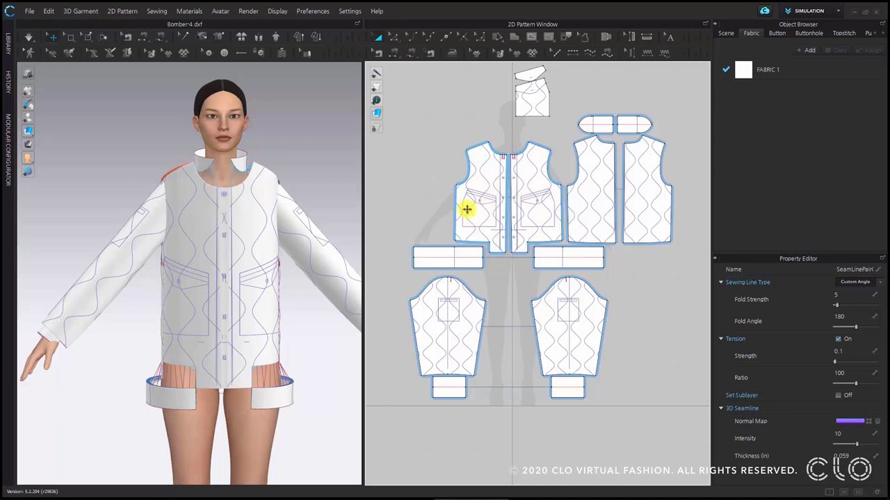
{"action": "left_click", "coordinate": [477, 189]}
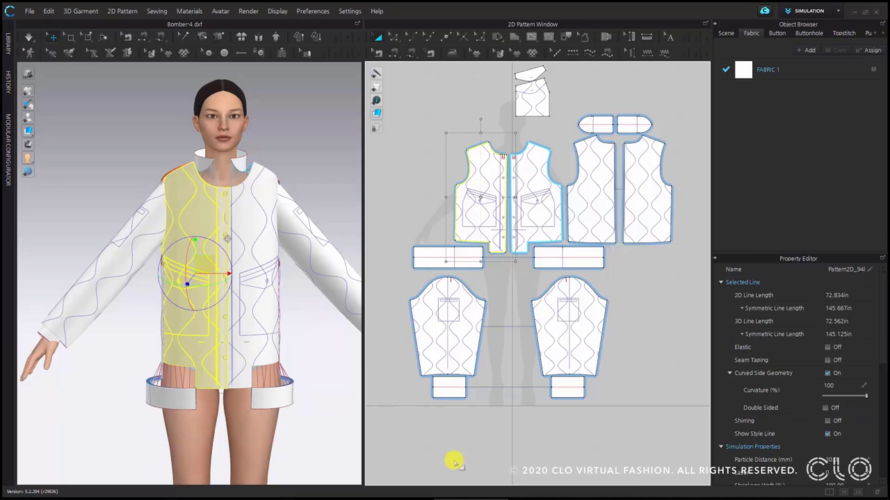
{"action": "key", "text": "2"}
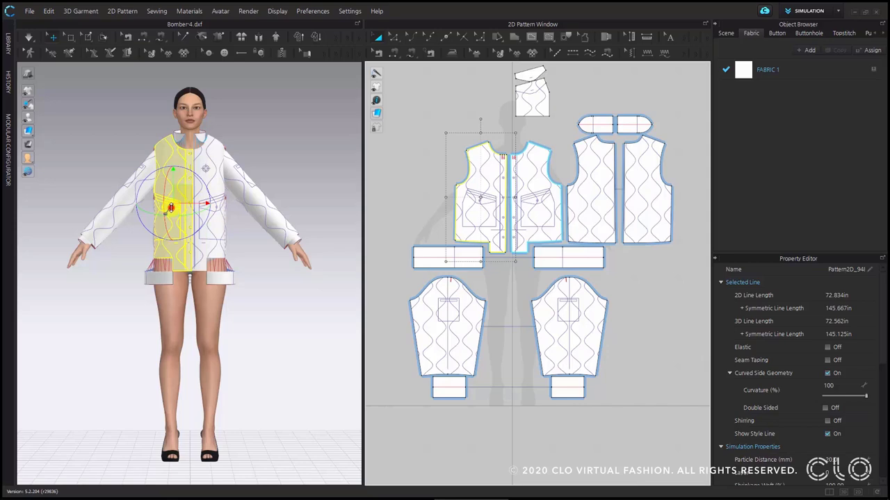
{"action": "left_click", "coordinate": [170, 207]}
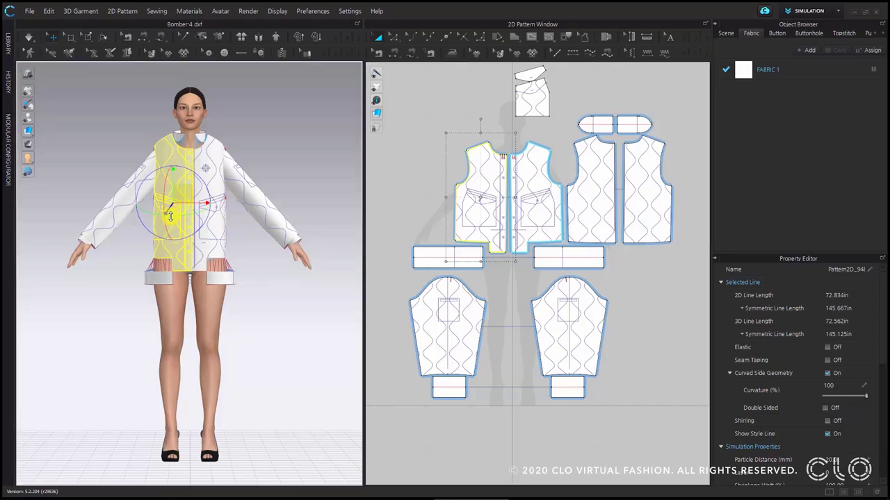
{"action": "scroll", "coordinate": [174, 223], "scroll_direction": "up", "scroll_amount": 4}
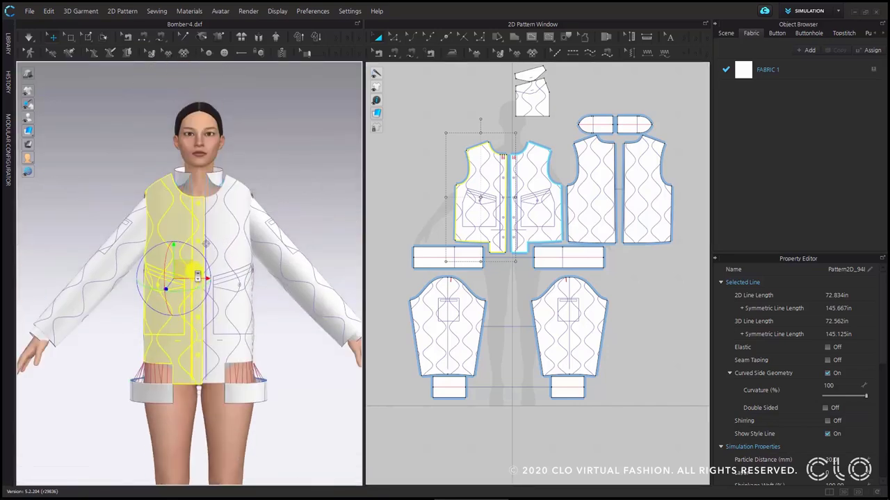
{"action": "scroll", "coordinate": [194, 271], "scroll_direction": "up", "scroll_amount": 2}
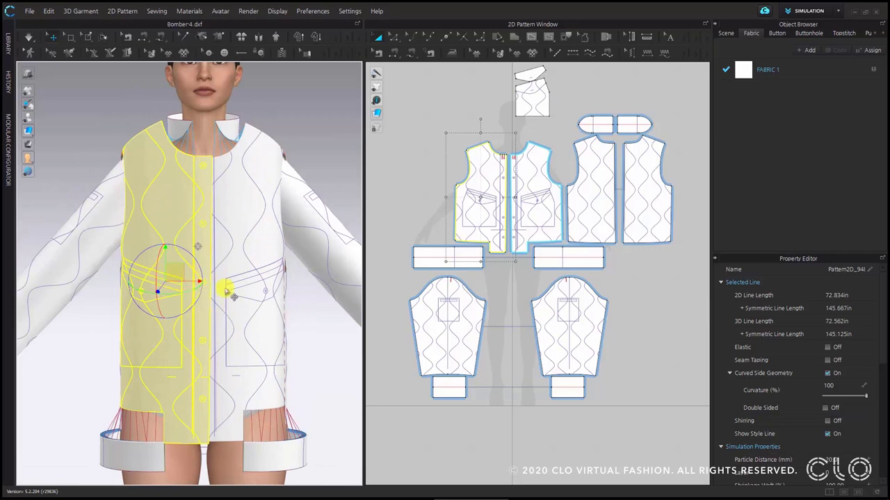
{"action": "mouse_move", "coordinate": [244, 291]}
{"action": "right_mouse_down"}
{"action": "mouse_move", "coordinate": [134, 297]}
{"action": "mouse_move", "coordinate": [241, 301]}
{"action": "right_mouse_up"}
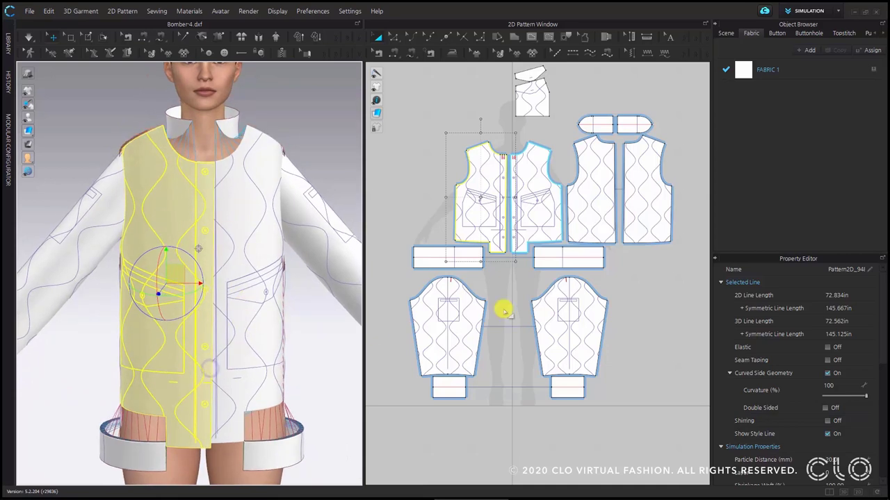
Place a default button centred on the top button mark of the mirrored front piece's placket.
{"action": "scroll", "coordinate": [536, 200], "scroll_direction": "up", "scroll_amount": 5}
{"action": "right_click_drag", "start_coordinate": [473, 172], "coordinate": [488, 185]}
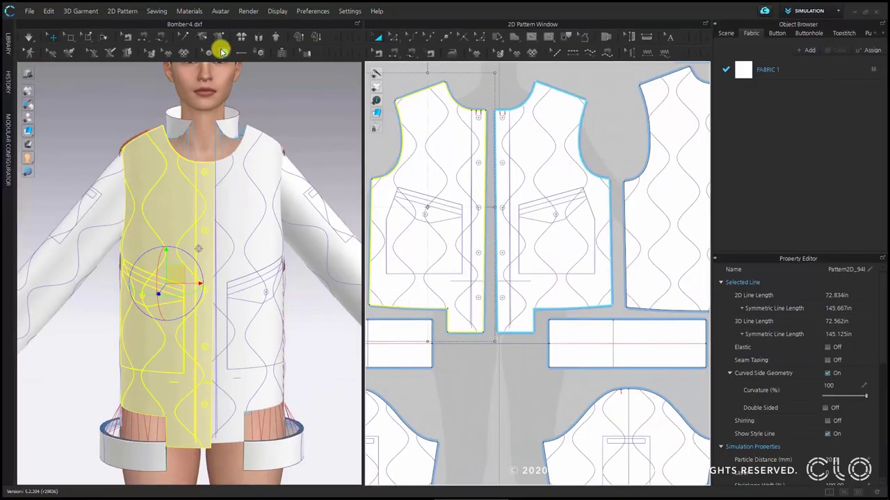
{"action": "left_click", "coordinate": [221, 64]}
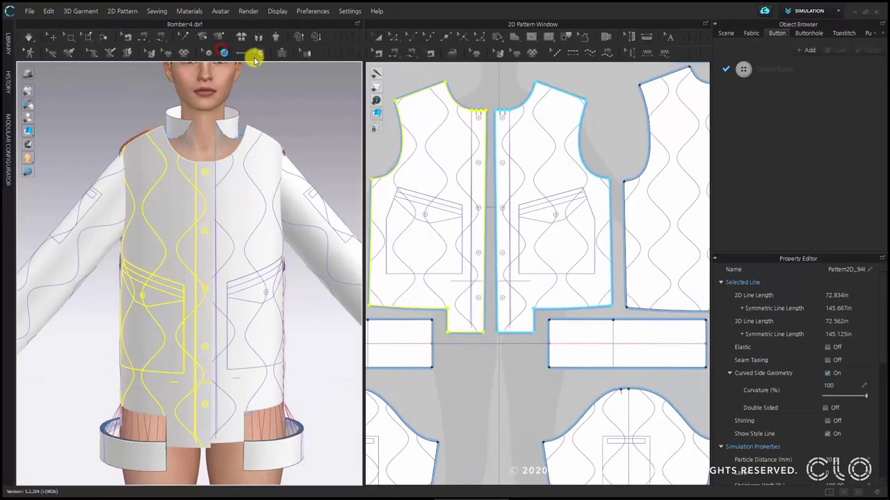
{"action": "scroll", "coordinate": [538, 153], "scroll_direction": "up", "scroll_amount": 6}
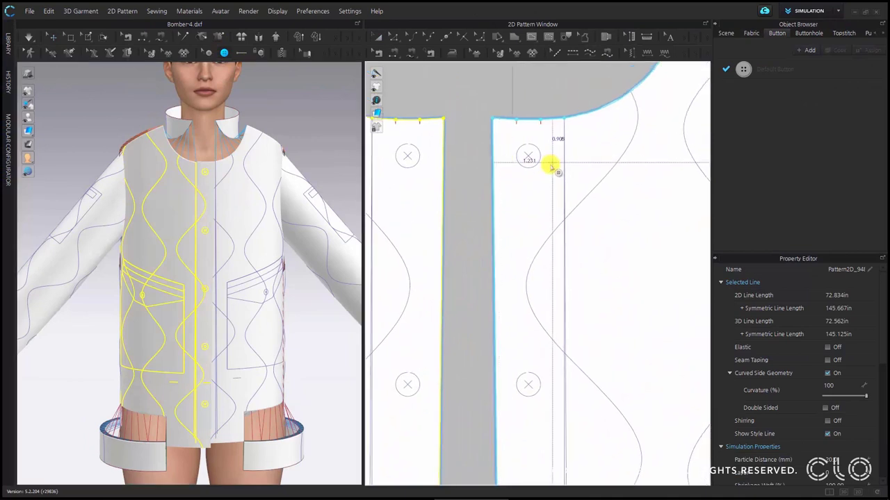
{"action": "scroll", "coordinate": [528, 166], "scroll_direction": "down", "scroll_amount": 3}
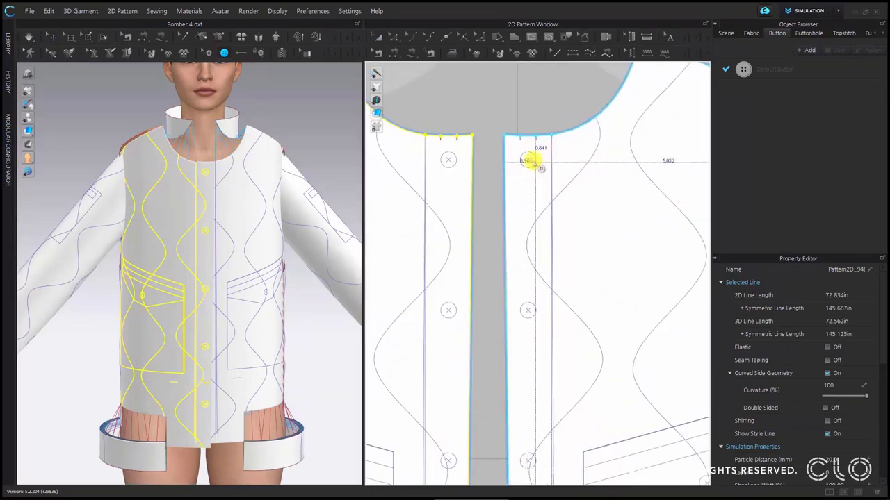
{"action": "scroll", "coordinate": [530, 159], "scroll_direction": "up", "scroll_amount": 4}
{"action": "scroll", "coordinate": [530, 161], "scroll_direction": "up", "scroll_amount": 3}
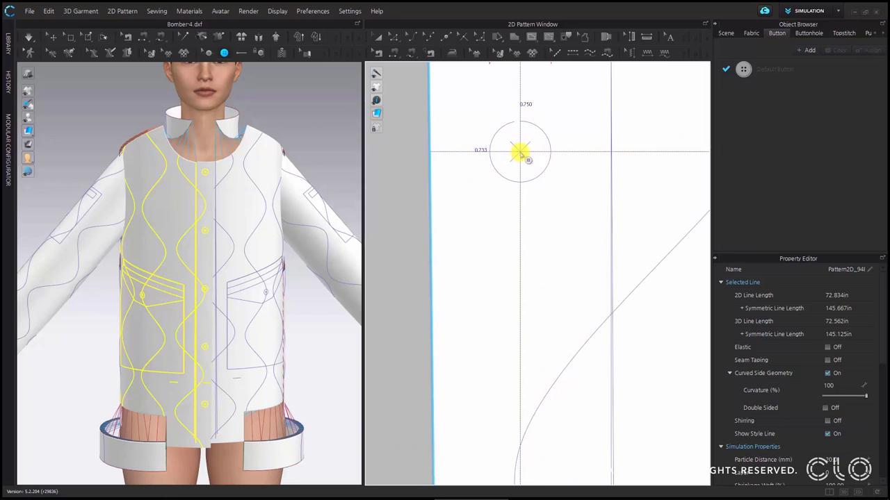
{"action": "left_click", "coordinate": [520, 153]}
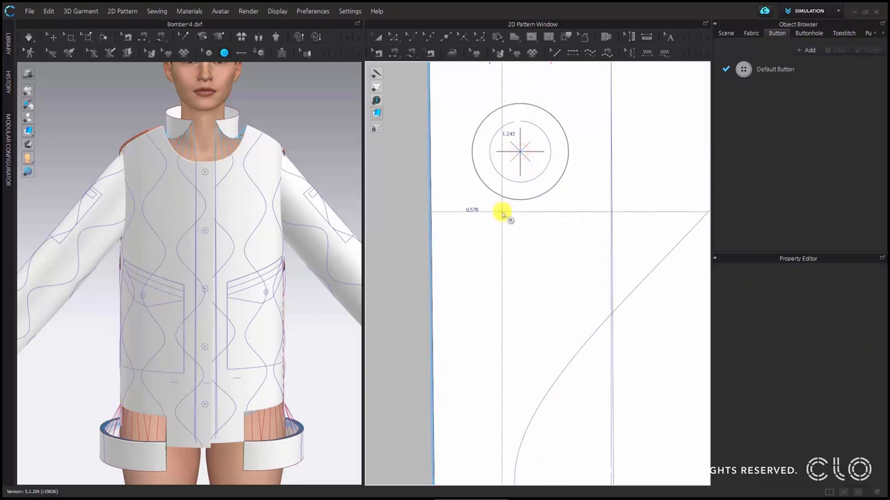
Copy the default button at the top of the mirrored front piece's placket.
{"action": "scroll", "coordinate": [501, 213], "scroll_direction": "down", "scroll_amount": 5}
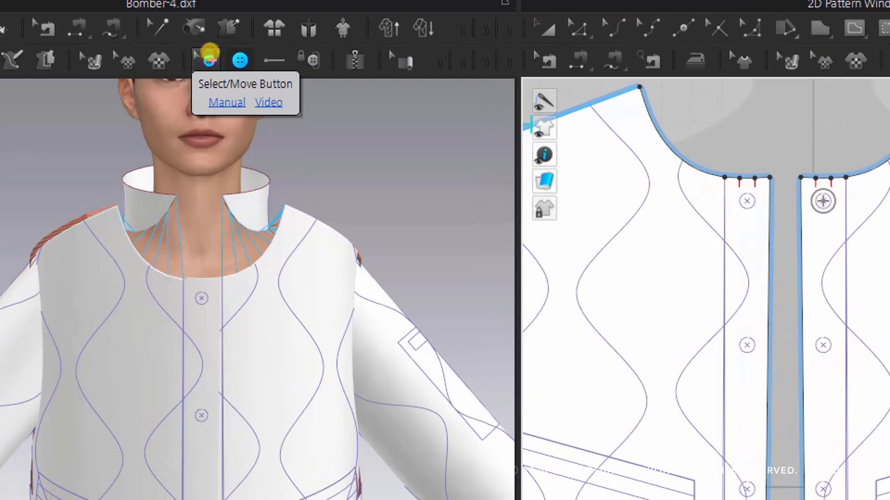
{"action": "left_click", "coordinate": [208, 55]}
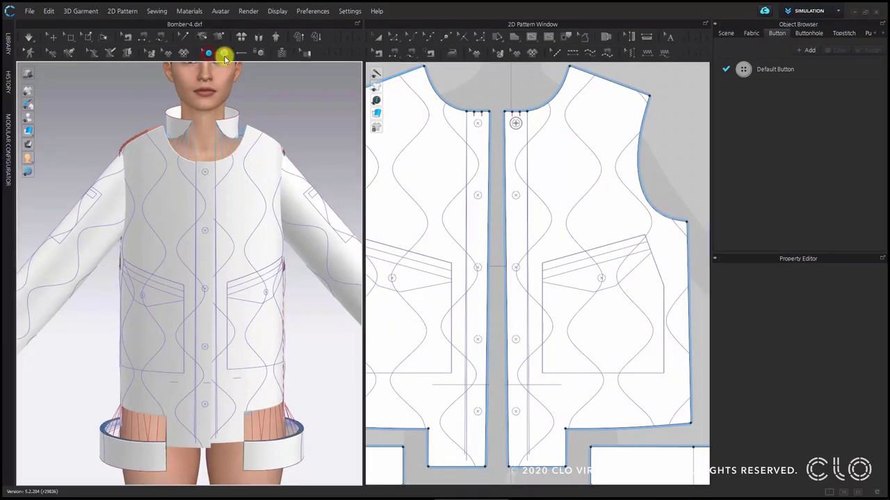
{"action": "left_click", "coordinate": [516, 126]}
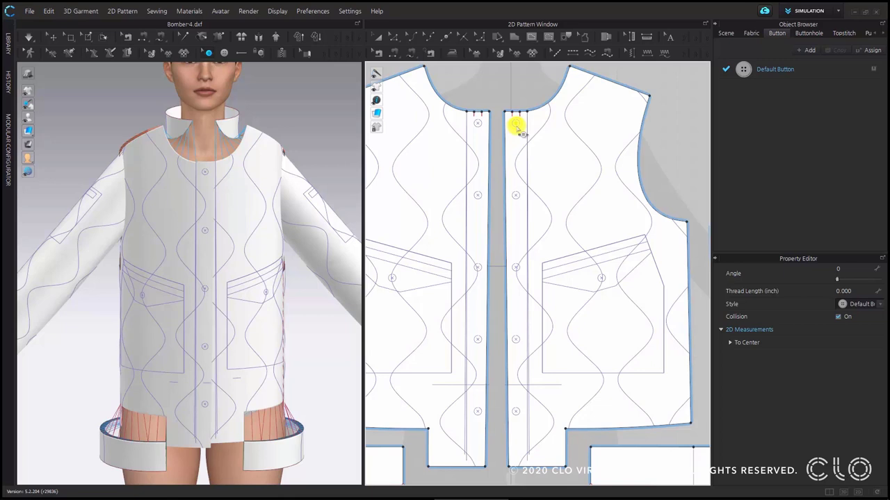
{"action": "right_click", "coordinate": [516, 125]}
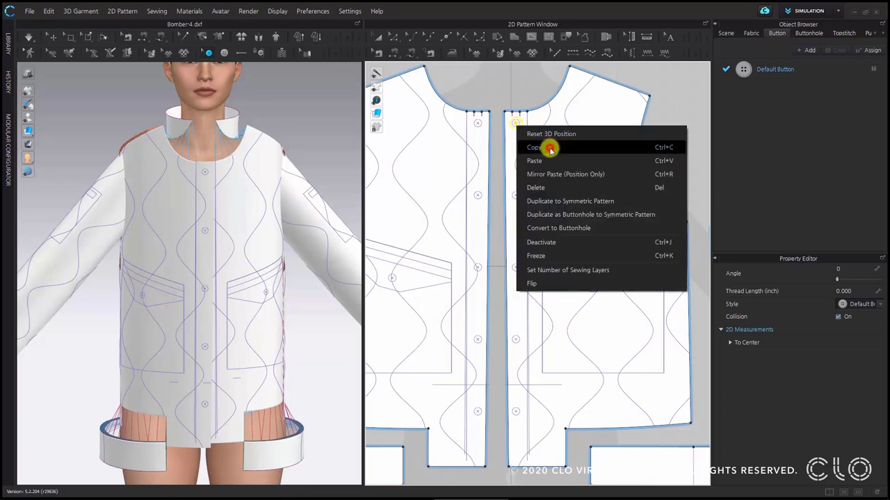
{"action": "left_click", "coordinate": [549, 149]}
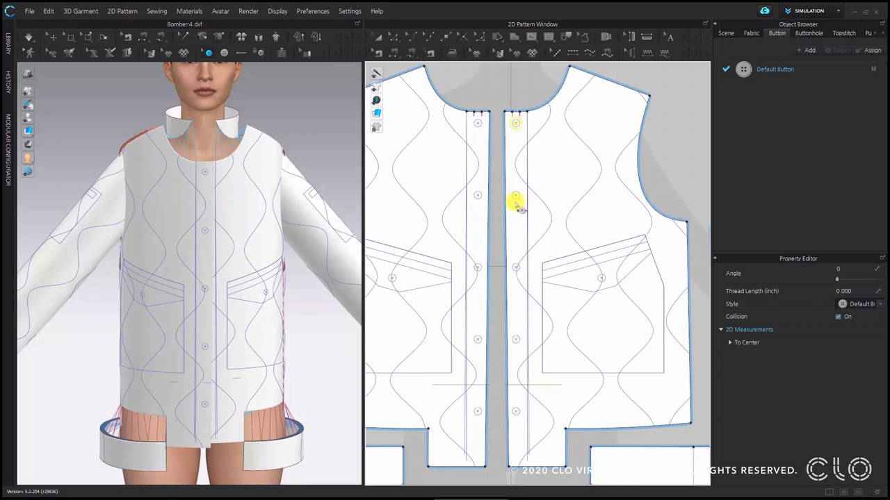
Paste the copied button straight below the original, centred on the second button mark of the mirrored front's placket.
{"action": "right_click", "coordinate": [511, 131]}
{"action": "left_click", "coordinate": [539, 139]}
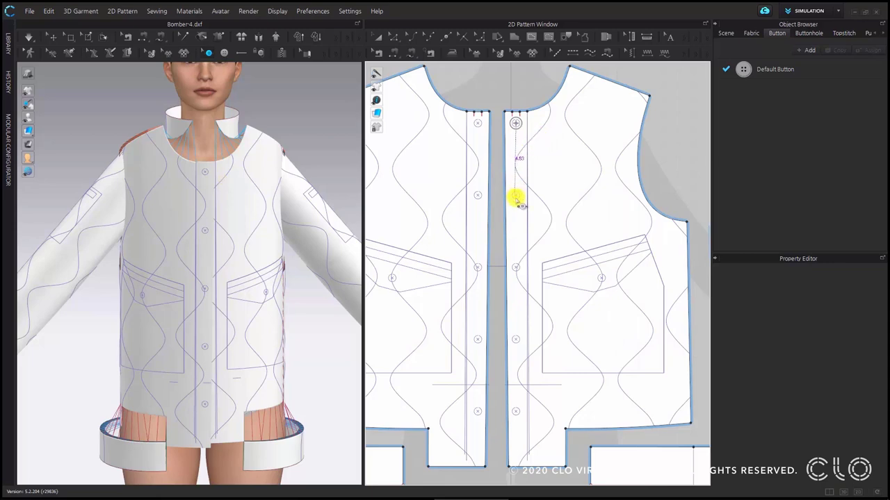
{"action": "scroll", "coordinate": [515, 199], "scroll_direction": "up", "scroll_amount": 5}
{"action": "scroll", "coordinate": [510, 148], "scroll_direction": "down", "scroll_amount": 4}
{"action": "scroll", "coordinate": [515, 146], "scroll_direction": "down", "scroll_amount": 3}
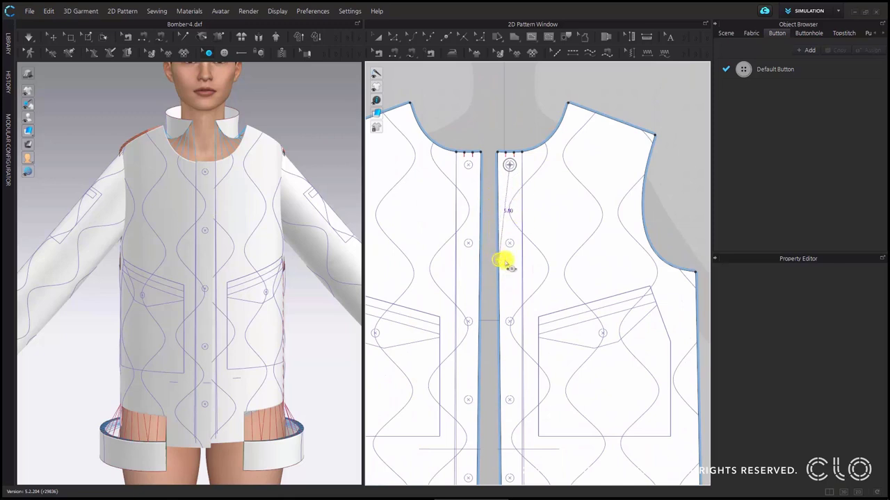
{"action": "scroll", "coordinate": [509, 256], "scroll_direction": "up", "scroll_amount": 5}
{"action": "scroll", "coordinate": [505, 233], "scroll_direction": "down", "scroll_amount": 2}
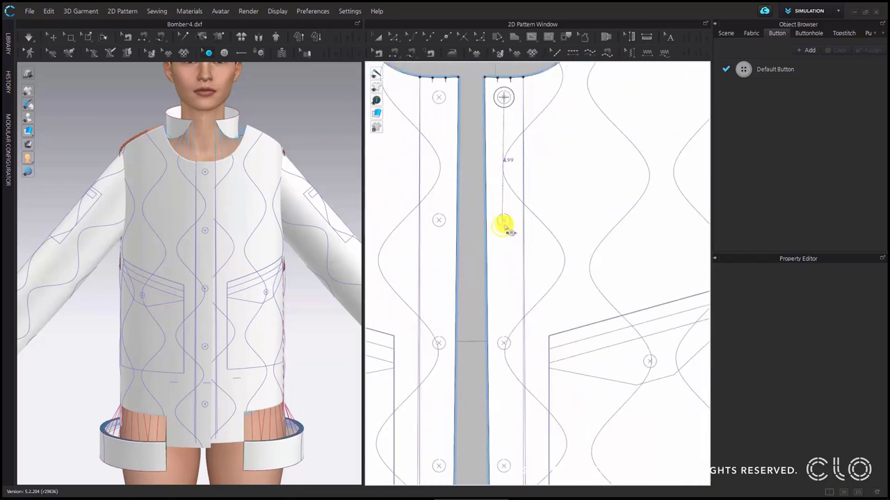
{"action": "scroll", "coordinate": [502, 217], "scroll_direction": "up", "scroll_amount": 3}
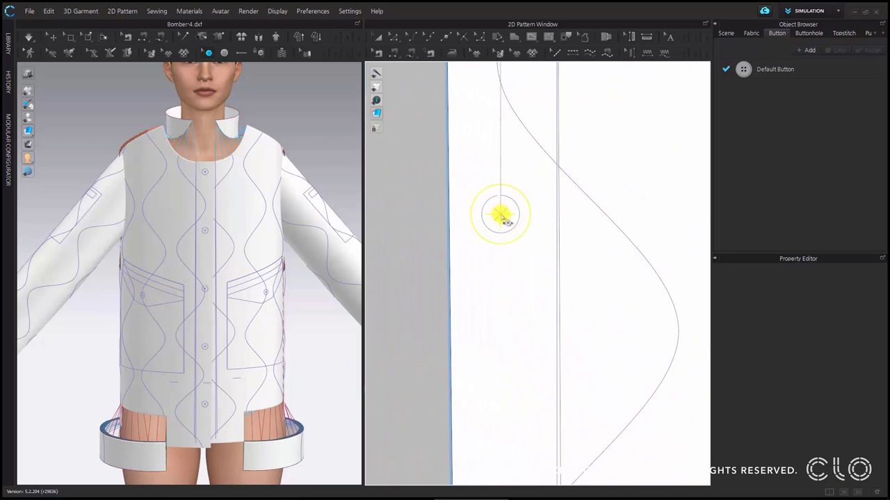
{"action": "scroll", "coordinate": [501, 216], "scroll_direction": "up", "scroll_amount": 3}
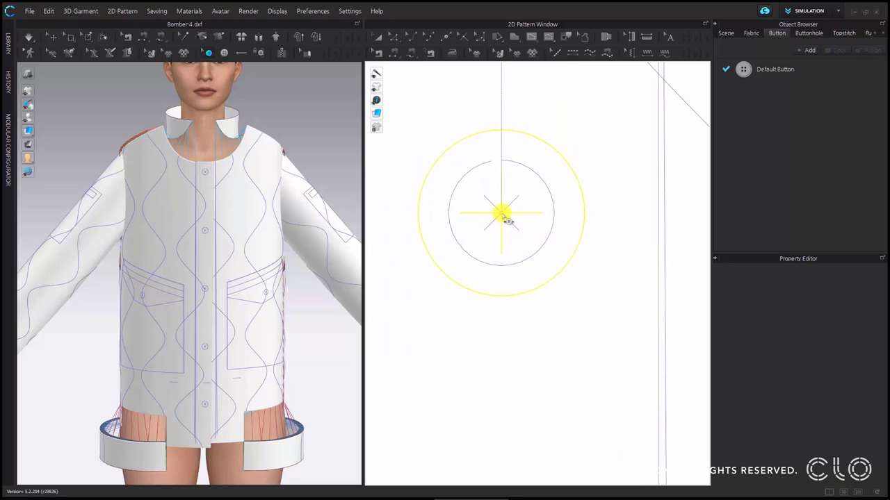
{"action": "left_click", "coordinate": [502, 215]}
Set the number of pasted buttons to 4 at the 4.749 in interval and complete the paste.
{"action": "left_click_drag", "start_coordinate": [493, 146], "coordinate": [614, 81]}
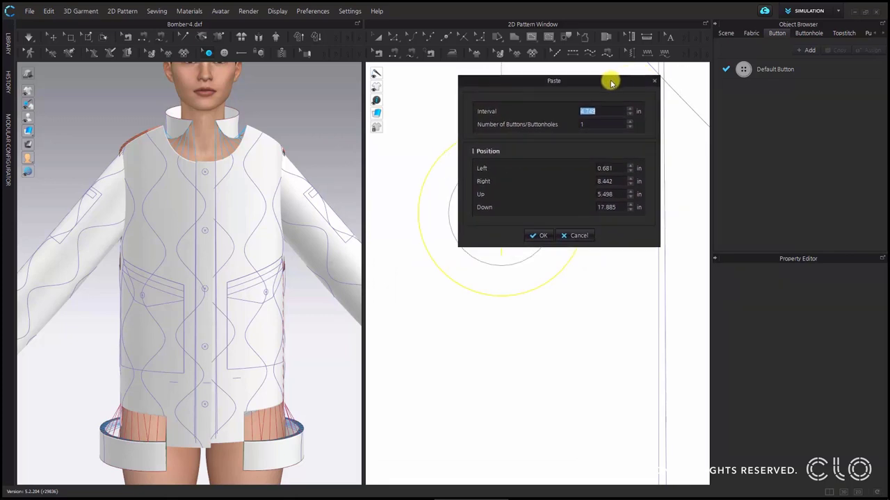
{"action": "double_click", "coordinate": [584, 113]}
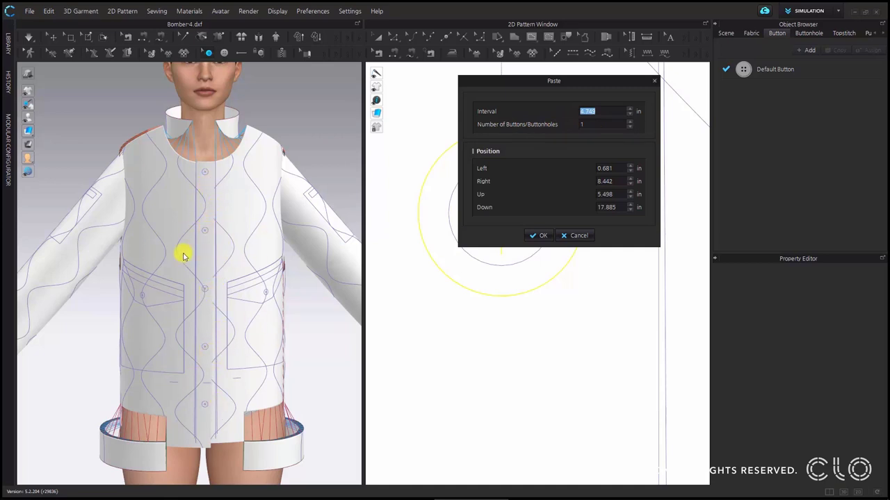
{"action": "left_click", "coordinate": [607, 124]}
{"action": "type", "text": "4"}
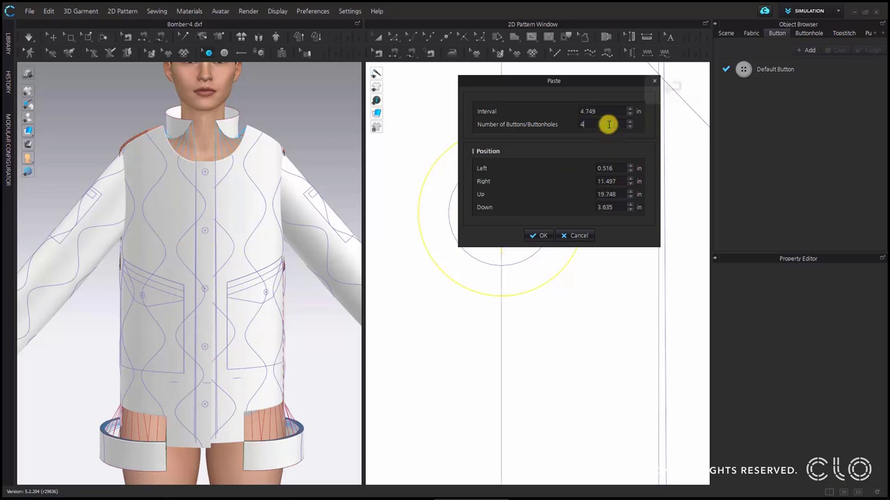
{"action": "key", "text": "Return"}
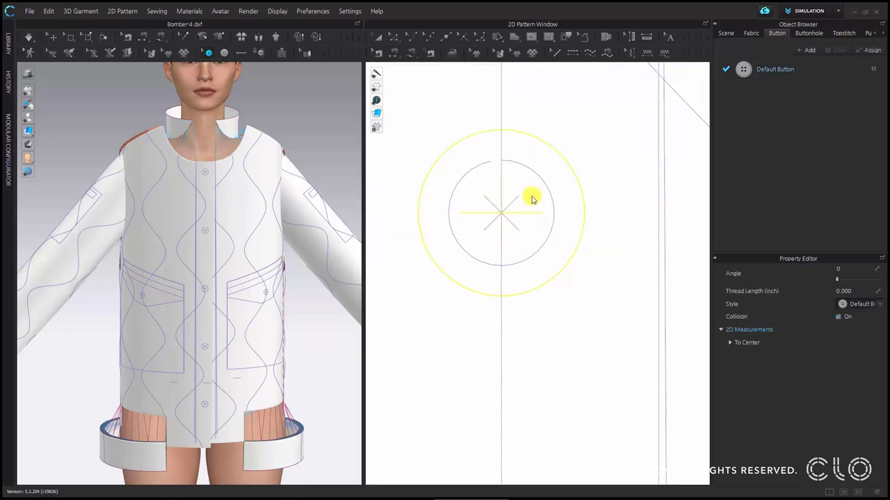
Examine how the pasted buttons line up with the remaining button marks down the mirrored front's placket.
{"action": "scroll", "coordinate": [533, 192], "scroll_direction": "up", "scroll_amount": 2}
{"action": "scroll", "coordinate": [532, 192], "scroll_direction": "down", "scroll_amount": 8}
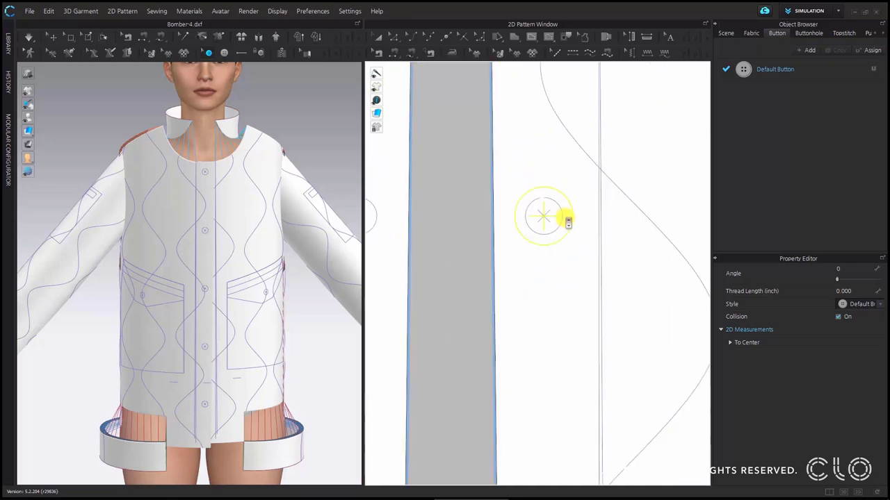
{"action": "scroll", "coordinate": [598, 299], "scroll_direction": "down", "scroll_amount": 3}
{"action": "scroll", "coordinate": [566, 318], "scroll_direction": "up", "scroll_amount": 8}
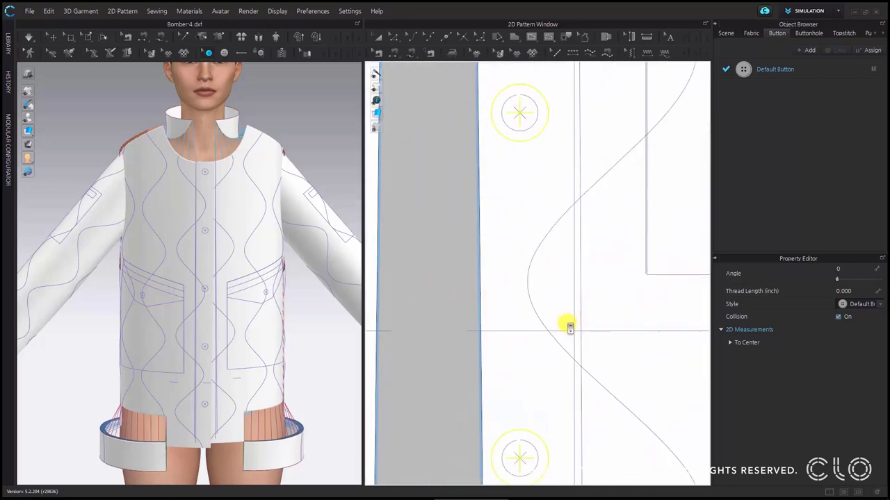
{"action": "scroll", "coordinate": [569, 329], "scroll_direction": "down", "scroll_amount": 3}
{"action": "right_click_drag", "start_coordinate": [570, 331], "coordinate": [572, 278]}
{"action": "scroll", "coordinate": [568, 348], "scroll_direction": "up", "scroll_amount": 4}
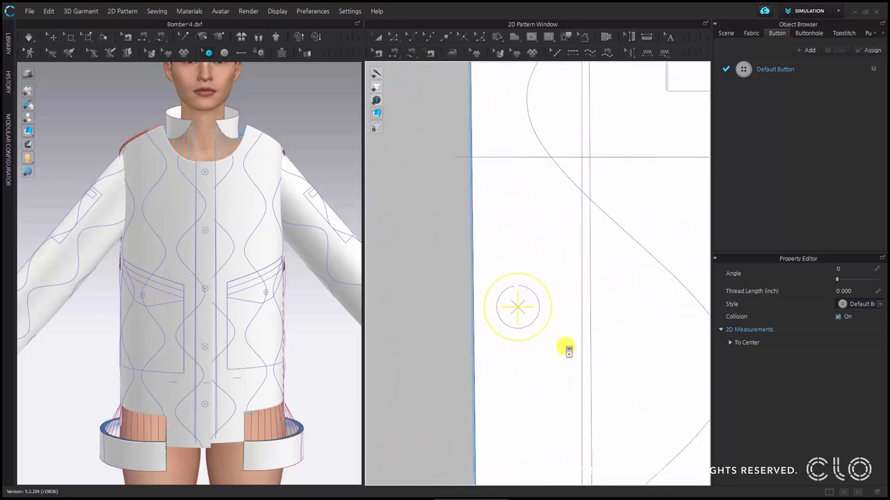
{"action": "scroll", "coordinate": [596, 119], "scroll_direction": "down", "scroll_amount": 3}
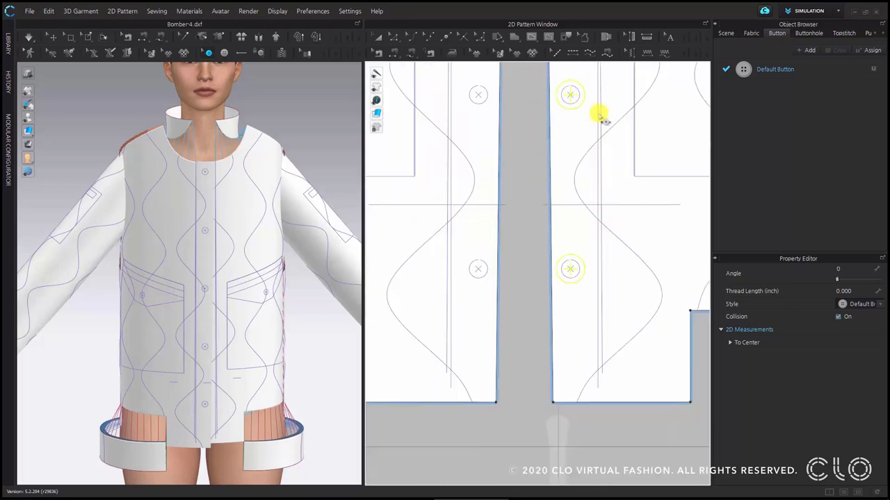
{"action": "scroll", "coordinate": [574, 139], "scroll_direction": "down", "scroll_amount": 2}
{"action": "mouse_move", "coordinate": [578, 205]}
{"action": "right_mouse_down"}
{"action": "mouse_move", "coordinate": [580, 259]}
{"action": "mouse_move", "coordinate": [581, 213]}
{"action": "right_mouse_up"}
{"action": "scroll", "coordinate": [586, 250], "scroll_direction": "down", "scroll_amount": 2}
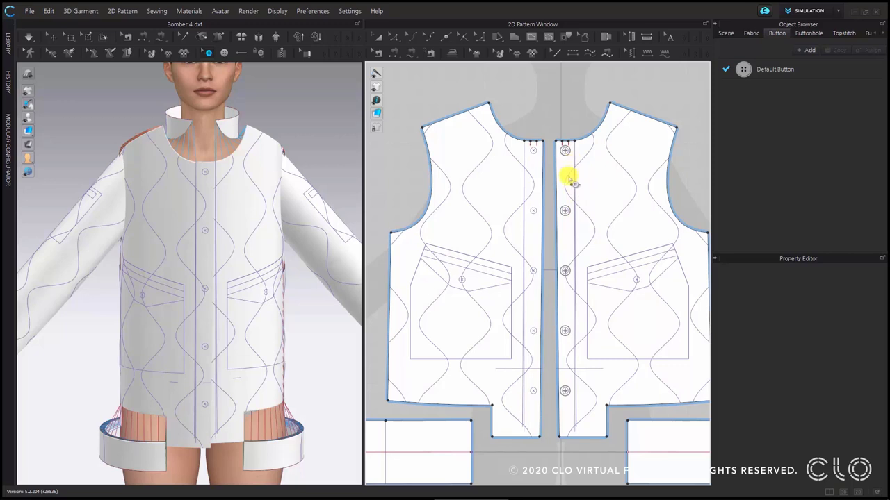
Select all five placket buttons and duplicate them as buttonholes to the symmetric front piece.
{"action": "left_click", "coordinate": [556, 119]}
{"action": "left_click_drag", "start_coordinate": [561, 332], "coordinate": [589, 424]}
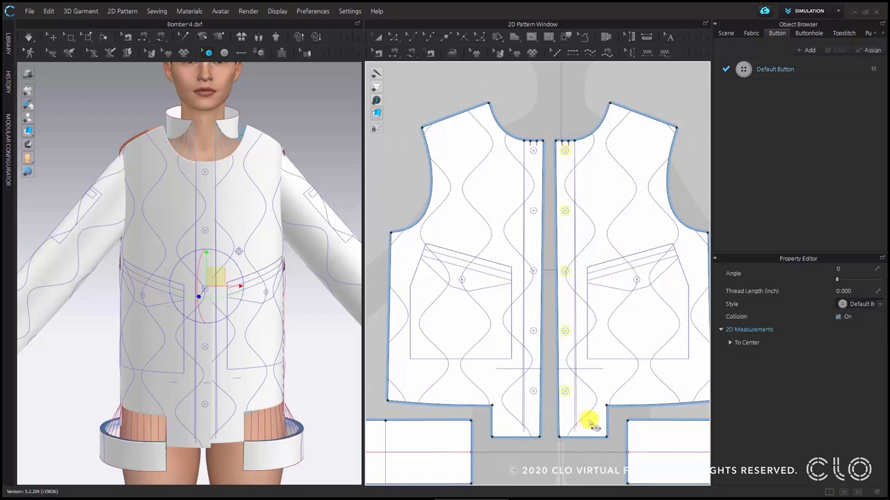
{"action": "right_click", "coordinate": [566, 391]}
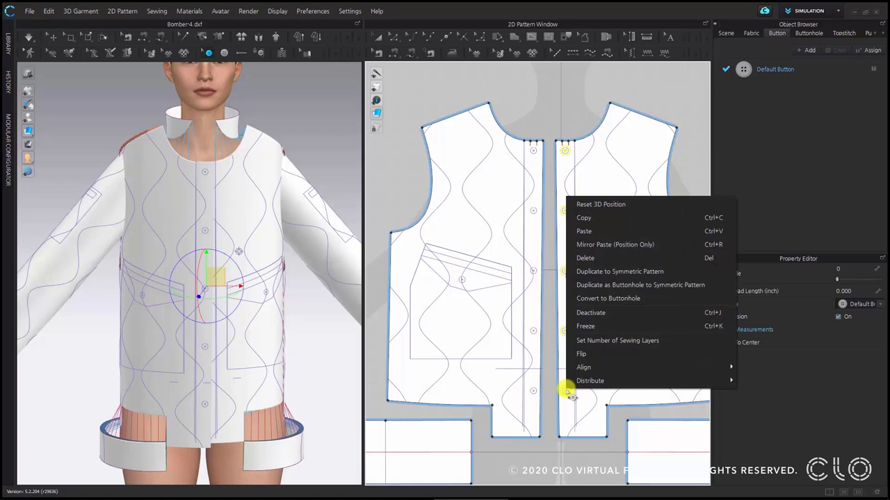
{"action": "left_click", "coordinate": [680, 287]}
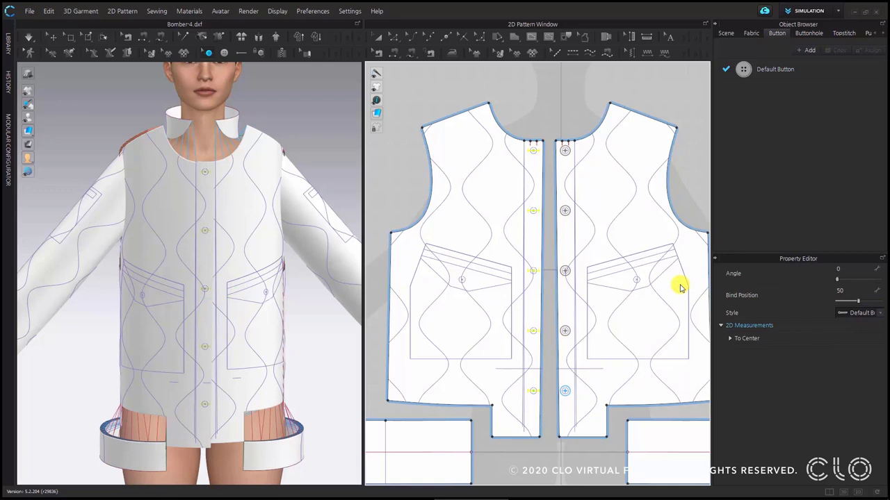
{"action": "scroll", "coordinate": [532, 143], "scroll_direction": "up", "scroll_amount": 4}
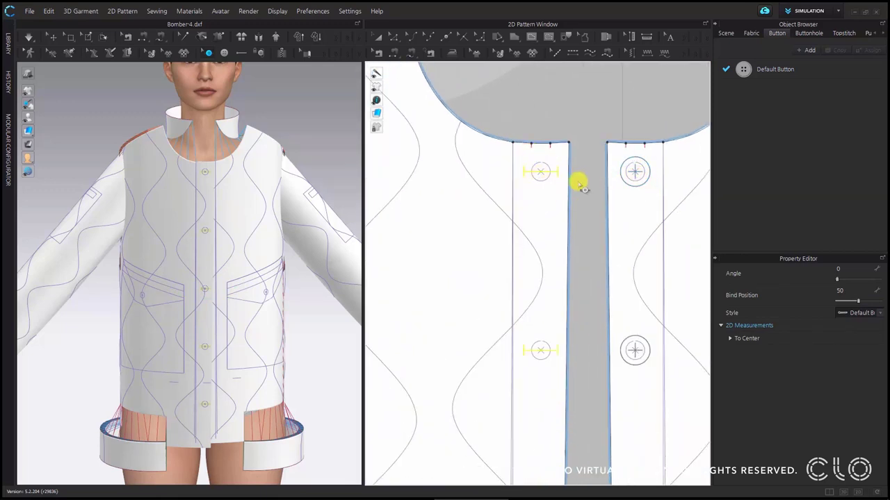
{"action": "scroll", "coordinate": [558, 396], "scroll_direction": "down", "scroll_amount": 2}
{"action": "scroll", "coordinate": [553, 312], "scroll_direction": "down", "scroll_amount": 2}
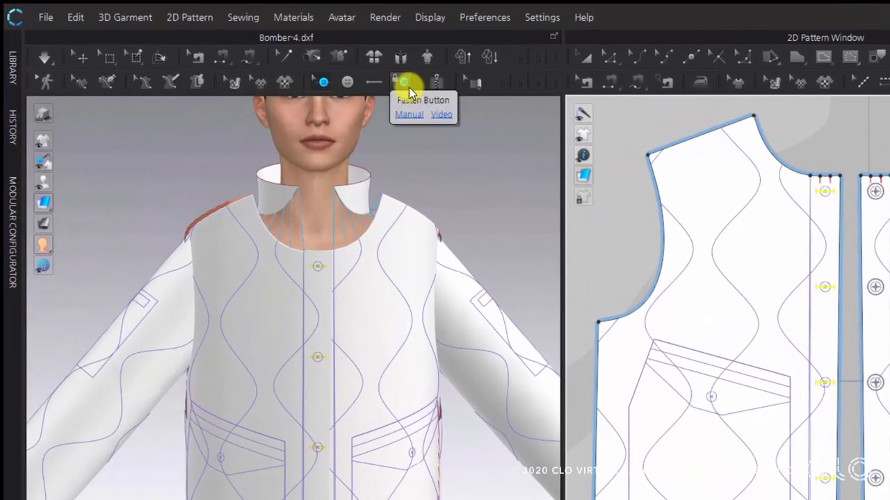
Fasten the top button of the mirrored front to the matching top buttonhole with Fasten Button.
{"action": "left_click", "coordinate": [403, 83]}
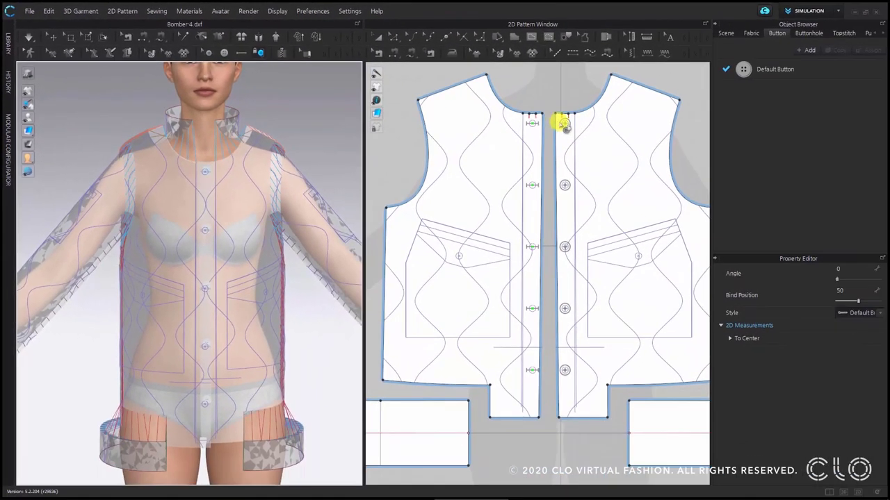
{"action": "left_click", "coordinate": [564, 123]}
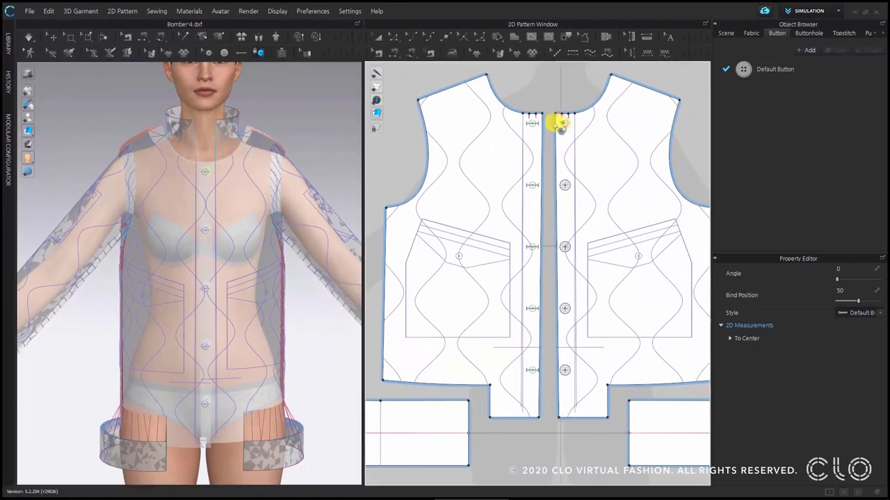
{"action": "left_click", "coordinate": [537, 123]}
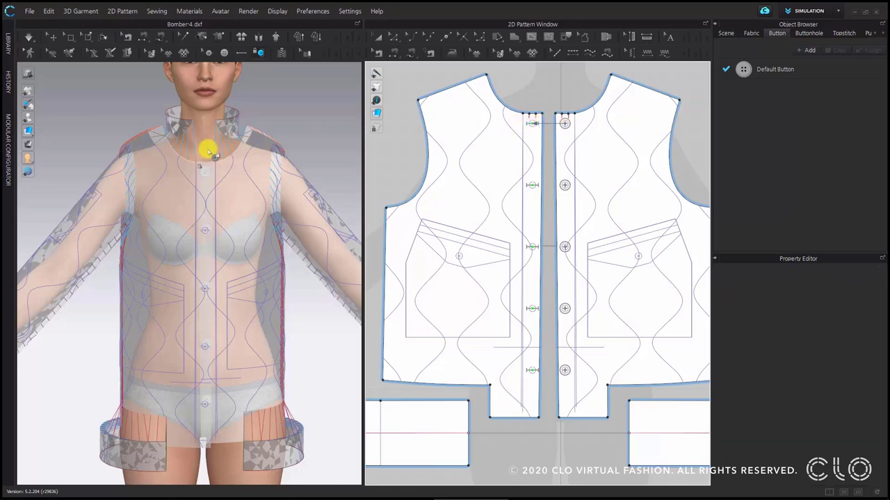
{"action": "scroll", "coordinate": [212, 142], "scroll_direction": "up", "scroll_amount": 5}
{"action": "scroll", "coordinate": [247, 274], "scroll_direction": "up", "scroll_amount": 2}
{"action": "right_click_drag", "start_coordinate": [284, 272], "coordinate": [234, 232]}
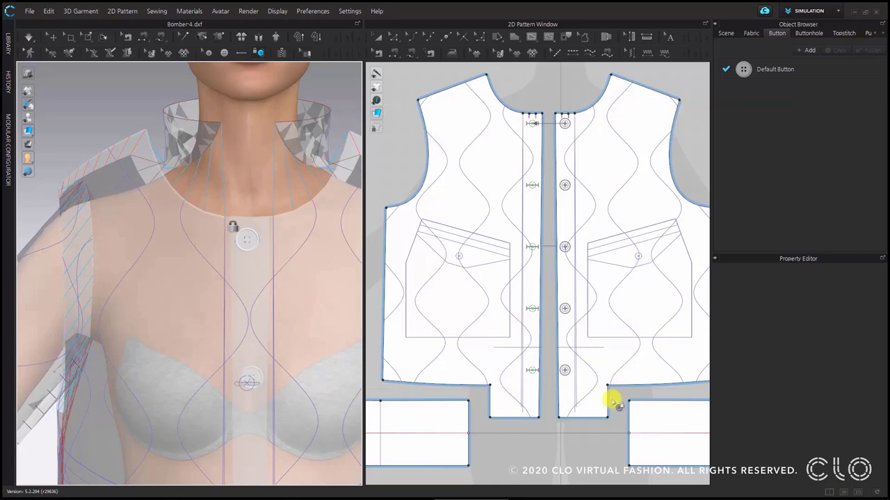
Fasten the remaining four placket buttons together to their matching buttonholes on the opposite front.
{"action": "left_click", "coordinate": [588, 390]}
{"action": "mouse_move", "coordinate": [556, 198]}
{"action": "left_mouse_down"}
{"action": "mouse_move", "coordinate": [556, 167]}
{"action": "mouse_move", "coordinate": [539, 193]}
{"action": "left_mouse_up"}
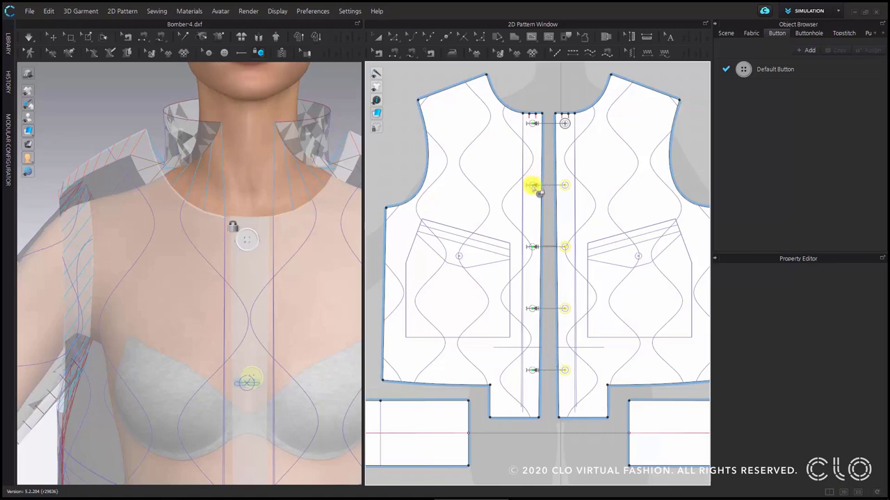
{"action": "left_click", "coordinate": [532, 186]}
{"action": "scroll", "coordinate": [334, 368], "scroll_direction": "down", "scroll_amount": 6}
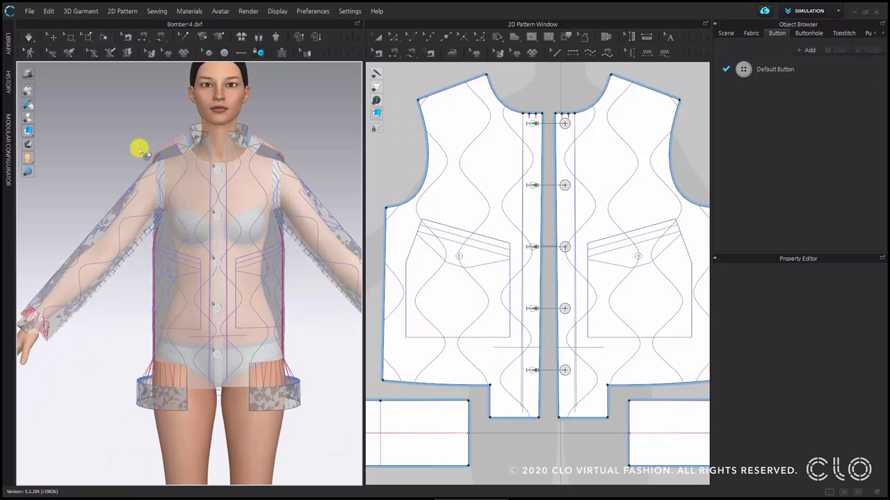
Simulate the buttoned jacket so it drapes on the avatar, and inspect the top button area below the collar.
{"action": "left_click", "coordinate": [53, 37]}
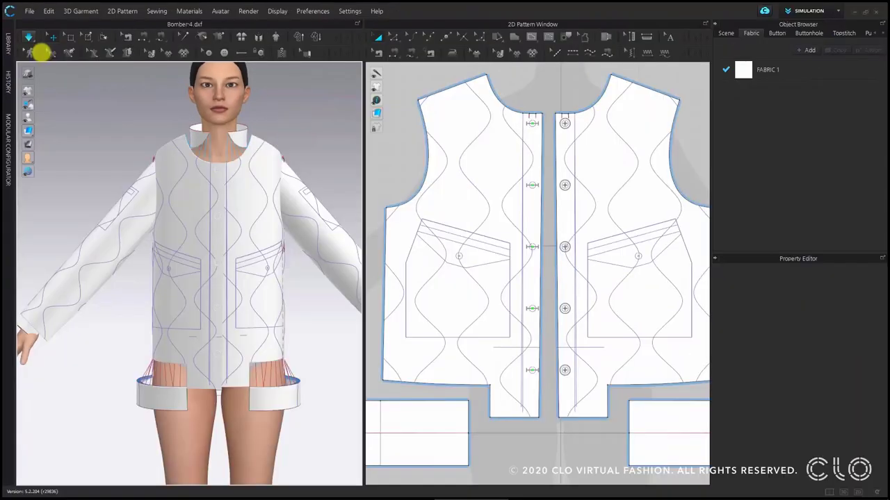
{"action": "left_click", "coordinate": [55, 56]}
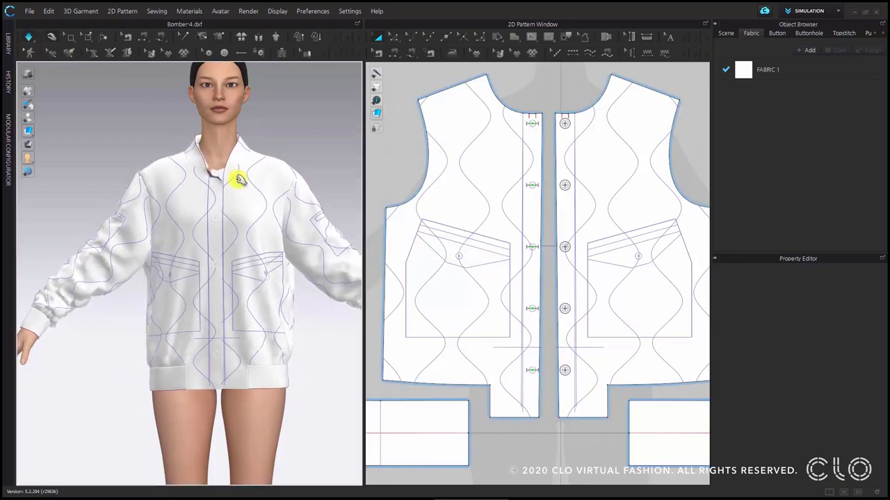
{"action": "right_click_drag", "start_coordinate": [239, 180], "coordinate": [176, 221]}
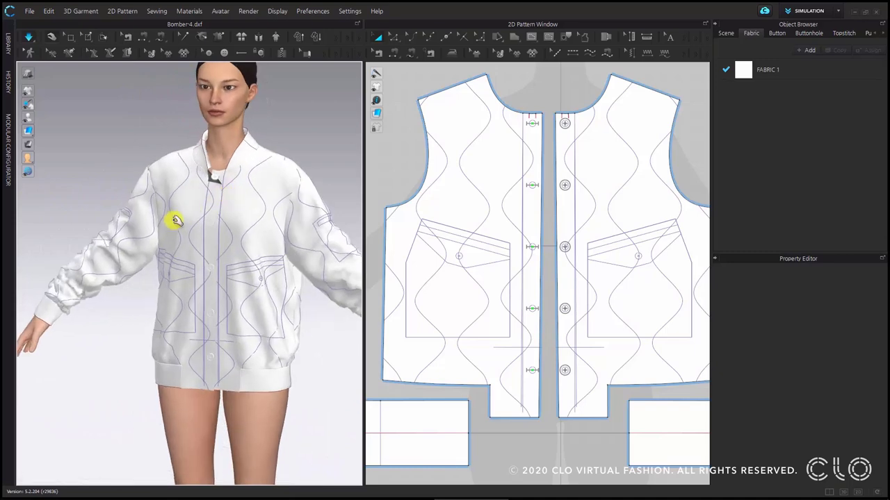
{"action": "scroll", "coordinate": [175, 220], "scroll_direction": "up", "scroll_amount": 8}
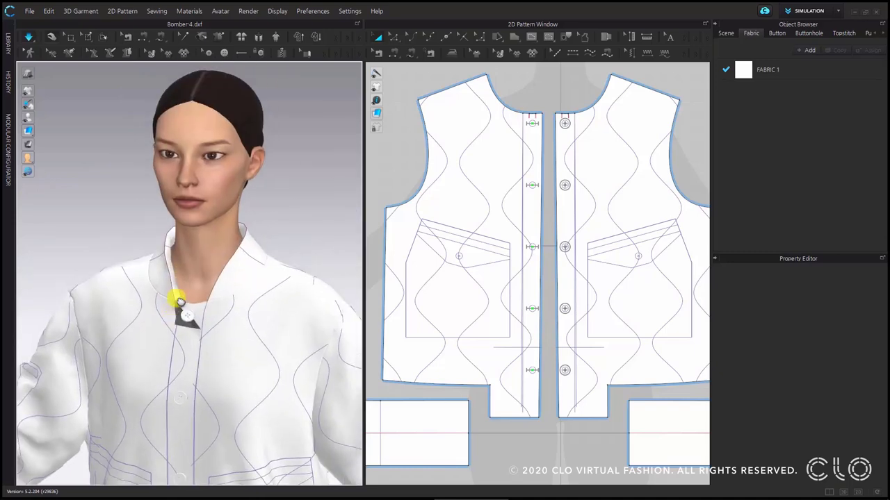
{"action": "scroll", "coordinate": [180, 300], "scroll_direction": "up", "scroll_amount": 8}
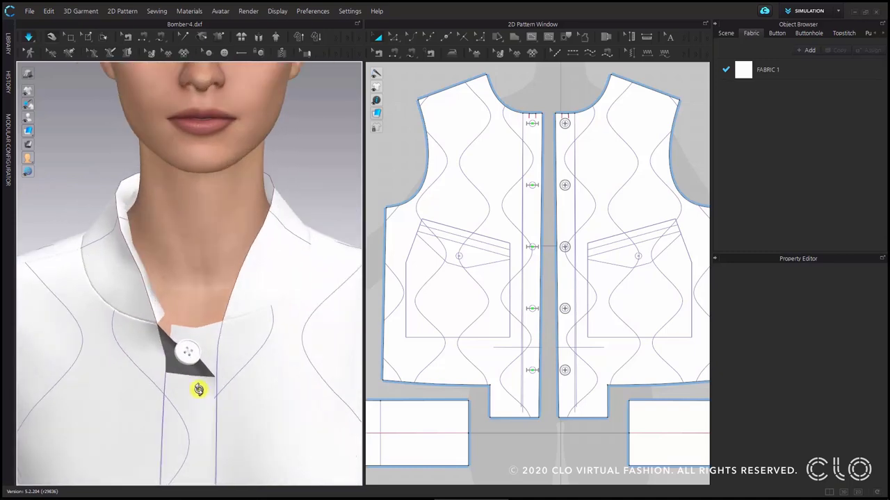
Stop the simulation and reset the 3D position of the top placket button.
{"action": "left_click", "coordinate": [172, 373]}
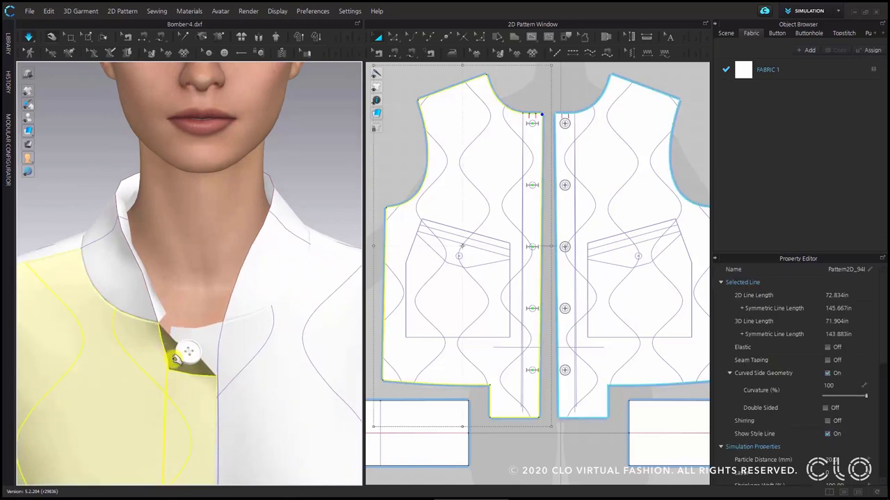
{"action": "left_click", "coordinate": [31, 39]}
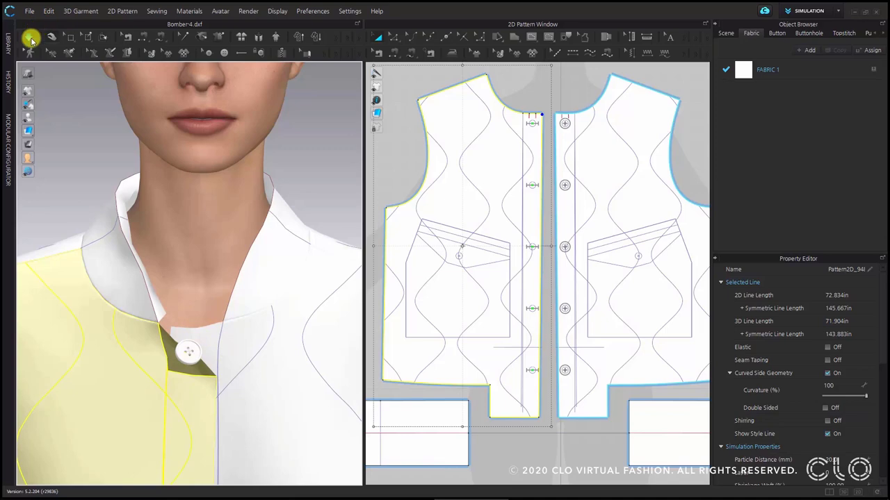
{"action": "right_click_drag", "start_coordinate": [187, 333], "coordinate": [191, 355]}
{"action": "left_click", "coordinate": [191, 356]}
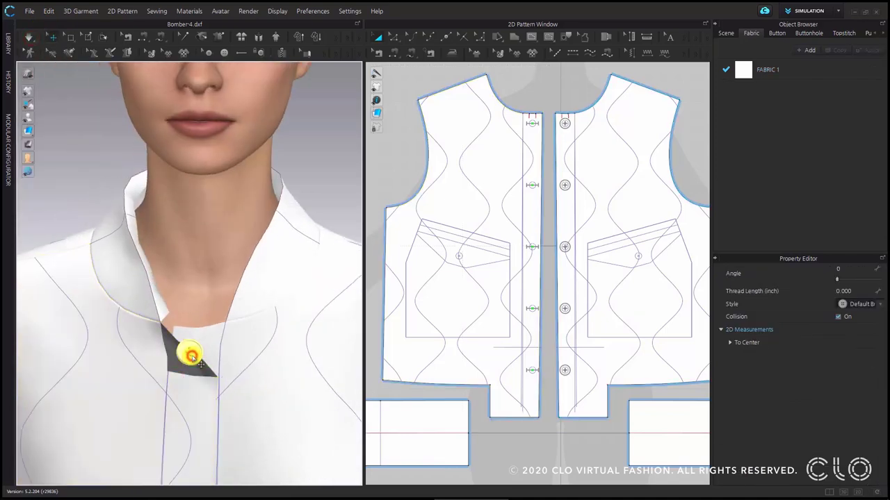
{"action": "right_click", "coordinate": [191, 356]}
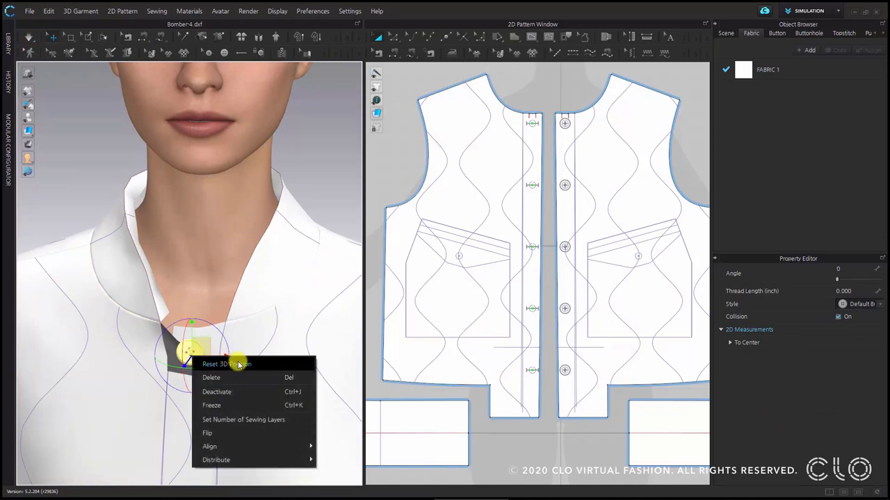
{"action": "left_click", "coordinate": [269, 364]}
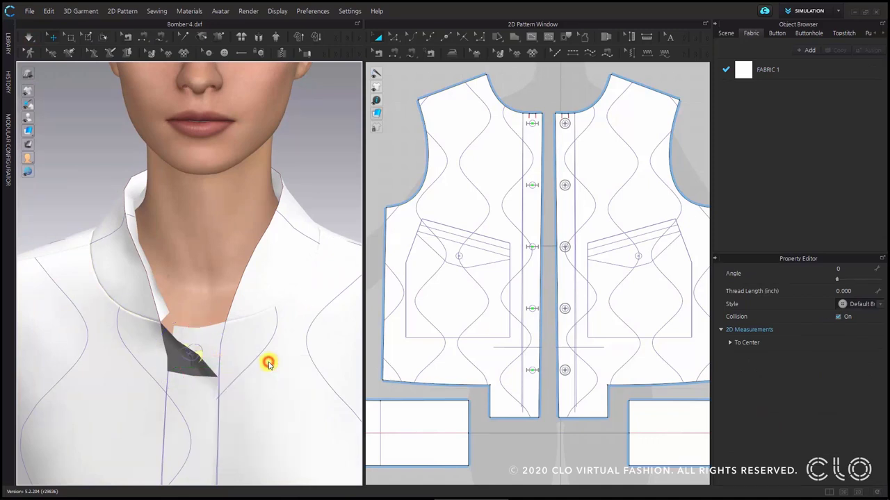
Simulate the buttoned front again, stop it, and reset the 3D position of the hidden top button once more.
{"action": "mouse_move", "coordinate": [175, 382]}
{"action": "right_mouse_down"}
{"action": "mouse_move", "coordinate": [222, 352]}
{"action": "mouse_move", "coordinate": [168, 354]}
{"action": "mouse_move", "coordinate": [190, 376]}
{"action": "right_mouse_up"}
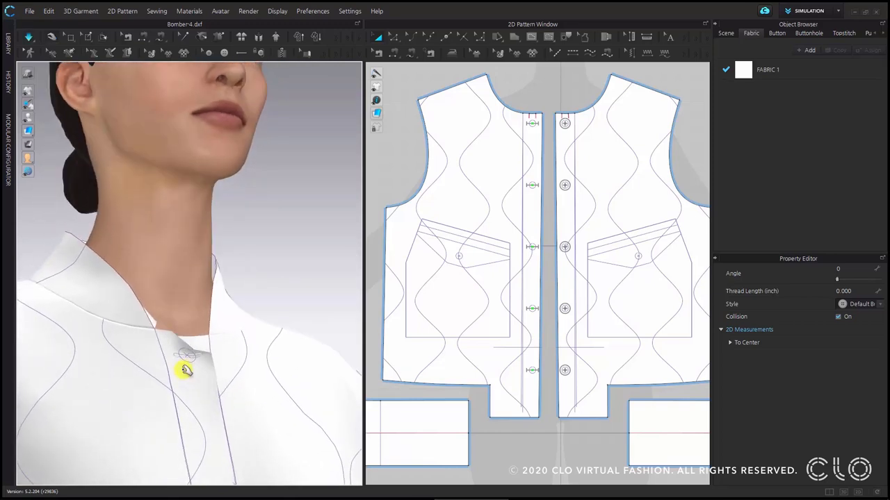
{"action": "right_click_drag", "start_coordinate": [220, 373], "coordinate": [168, 411]}
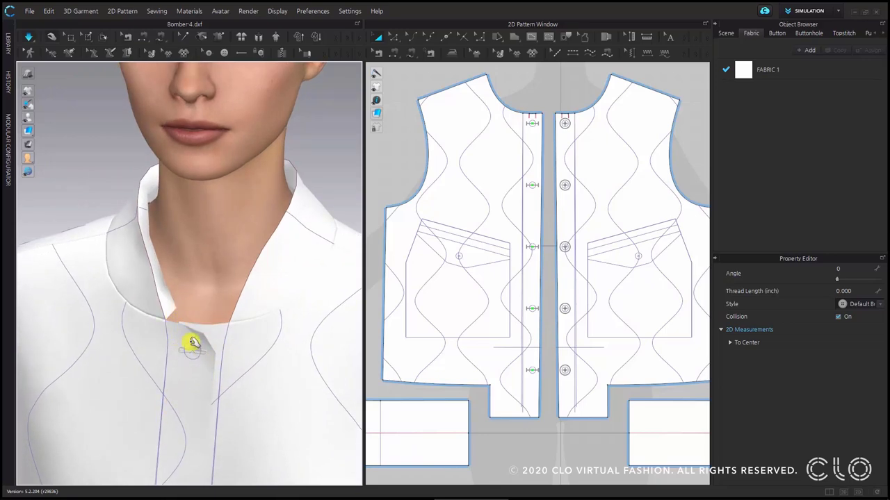
{"action": "right_click_drag", "start_coordinate": [198, 362], "coordinate": [201, 337]}
{"action": "left_click", "coordinate": [216, 387]}
{"action": "left_click", "coordinate": [202, 335]}
{"action": "right_click", "coordinate": [201, 338]}
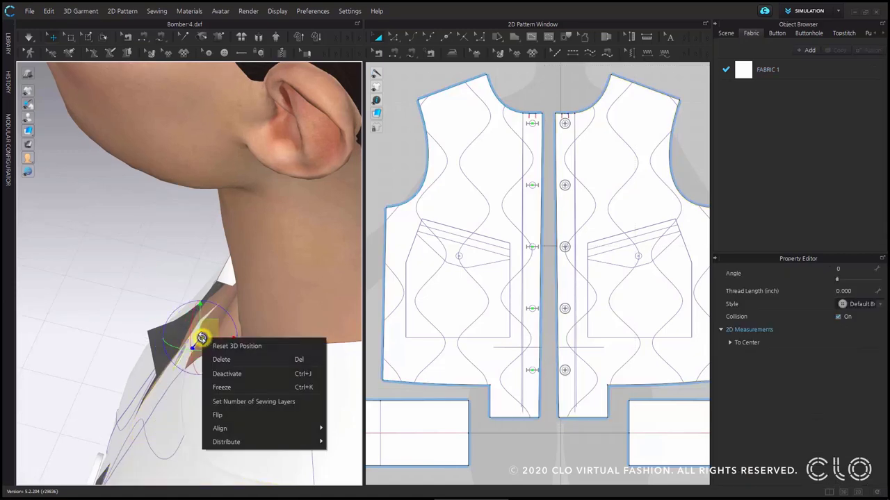
{"action": "left_click", "coordinate": [229, 346]}
Bring the top button to the outside of the front placket and resume the simulation.
{"action": "right_click_drag", "start_coordinate": [235, 350], "coordinate": [201, 359]}
{"action": "scroll", "coordinate": [201, 360], "scroll_direction": "up", "scroll_amount": 5}
{"action": "right_click_drag", "start_coordinate": [289, 334], "coordinate": [312, 312]}
{"action": "middle_click_drag", "start_coordinate": [220, 372], "coordinate": [220, 266]}
{"action": "left_click", "coordinate": [218, 271]}
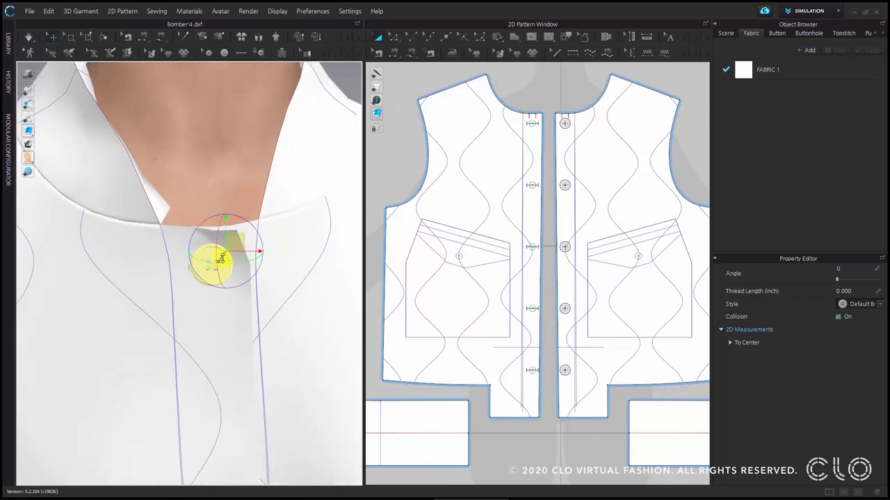
{"action": "right_click_drag", "start_coordinate": [223, 311], "coordinate": [224, 258]}
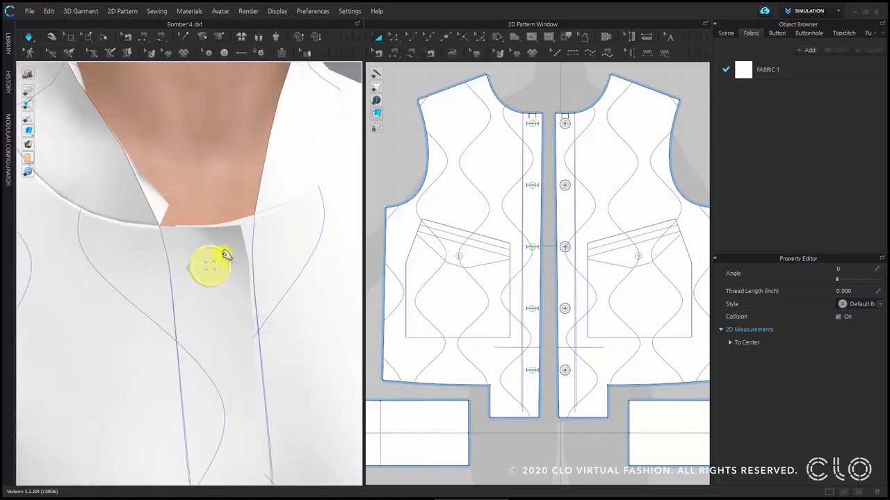
Pull the top corner of the overlapping front placket straight while simulating, and check the neckline.
{"action": "left_click", "coordinate": [240, 232]}
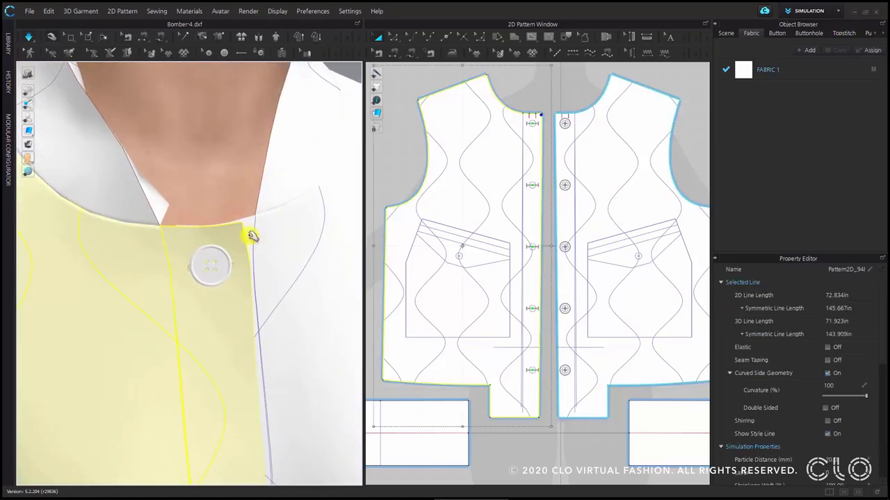
{"action": "right_click_drag", "start_coordinate": [257, 258], "coordinate": [233, 284]}
{"action": "scroll", "coordinate": [229, 274], "scroll_direction": "down", "scroll_amount": 5}
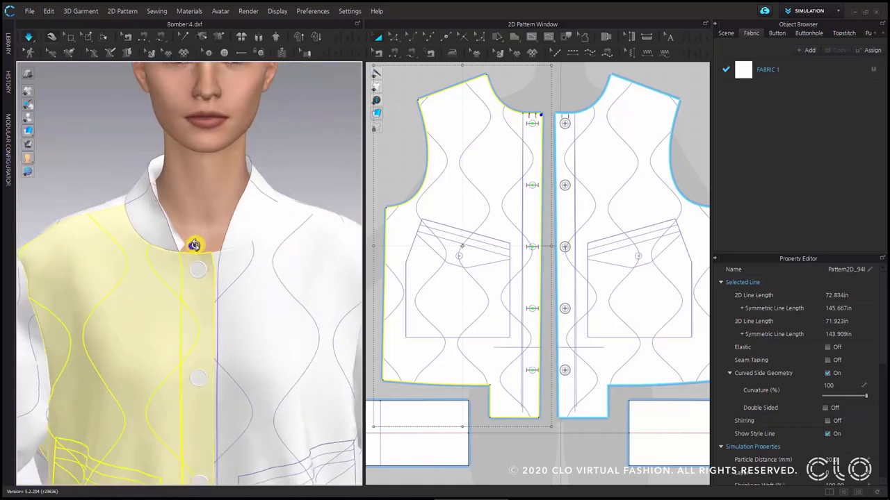
{"action": "scroll", "coordinate": [204, 199], "scroll_direction": "up", "scroll_amount": 3}
{"action": "middle_click_drag", "start_coordinate": [204, 199], "coordinate": [207, 294]}
{"action": "scroll", "coordinate": [207, 293], "scroll_direction": "up", "scroll_amount": 2}
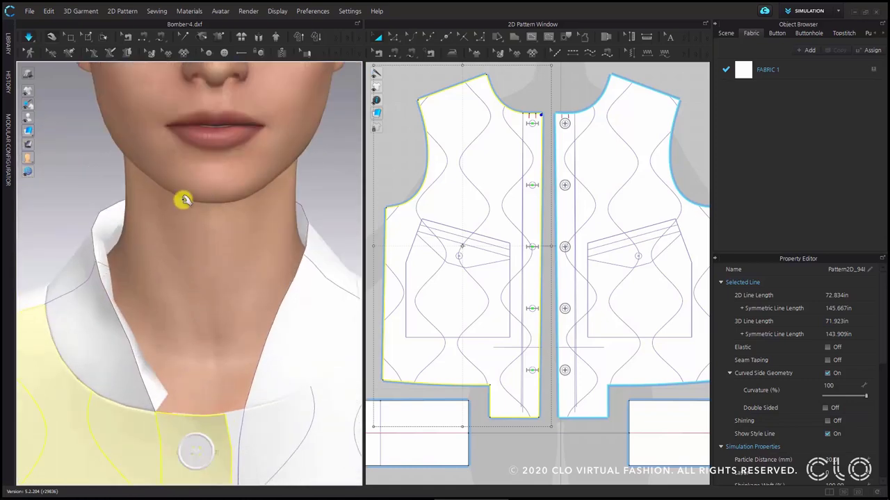
Adjust the collar during simulation with the avatar hidden, and show the avatar again with the simulation stopped.
{"action": "mouse_move", "coordinate": [31, 118]}
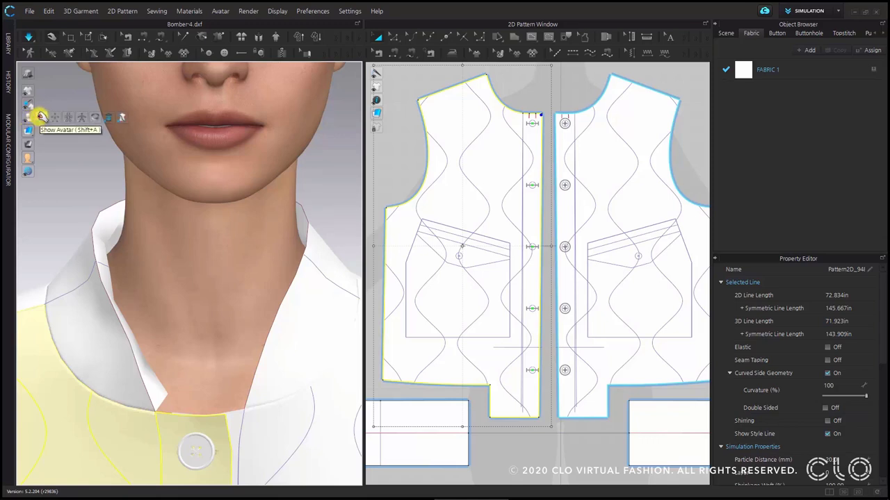
{"action": "left_click", "coordinate": [41, 116]}
{"action": "right_click_drag", "start_coordinate": [167, 339], "coordinate": [222, 303]}
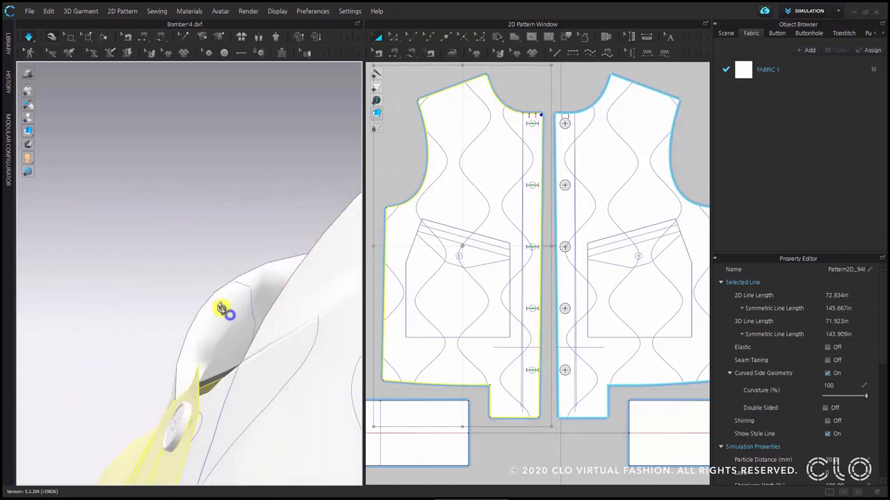
{"action": "left_click", "coordinate": [218, 355]}
{"action": "right_click_drag", "start_coordinate": [221, 393], "coordinate": [264, 419]}
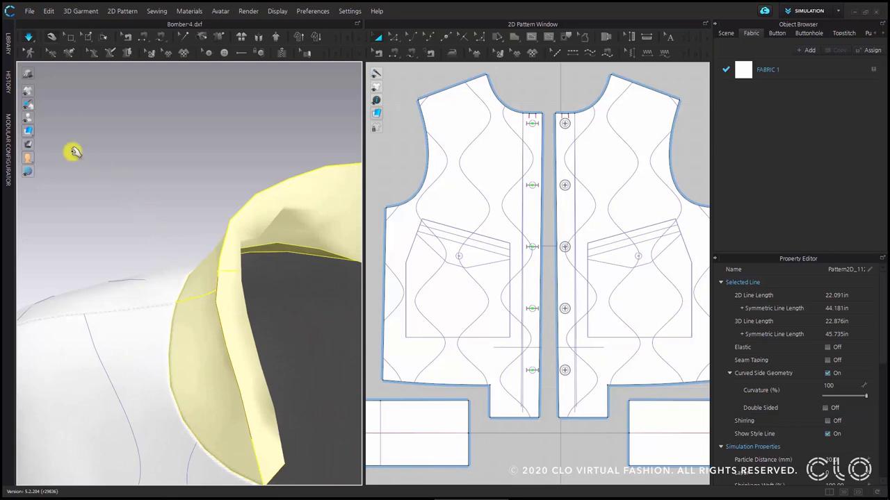
{"action": "mouse_move", "coordinate": [30, 115]}
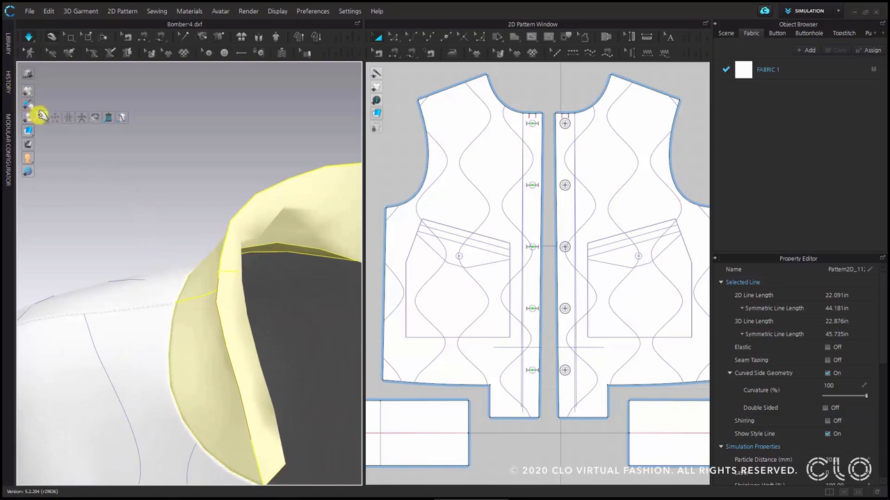
{"action": "left_click", "coordinate": [41, 116]}
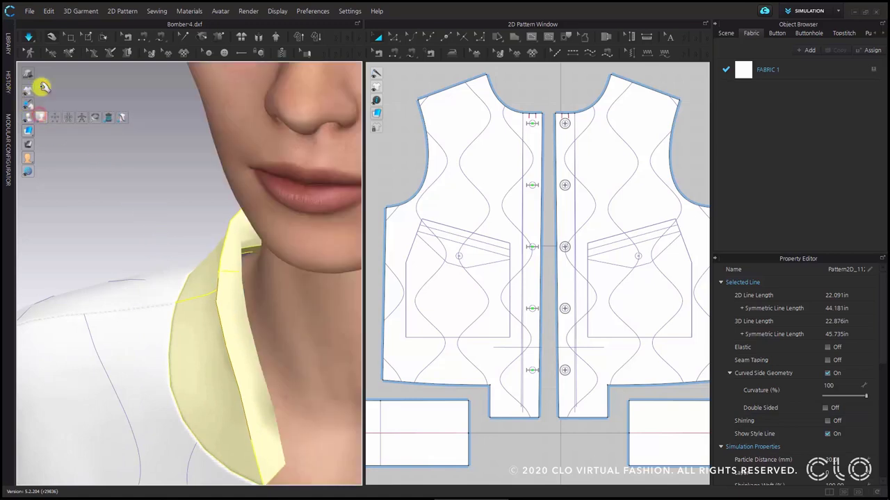
{"action": "left_click", "coordinate": [31, 36]}
Use Free Sewing to join the collar's lower edge to its upper edge, each from the centre-back corner to the pointed front tip.
{"action": "scroll", "coordinate": [210, 257], "scroll_direction": "down", "scroll_amount": 5}
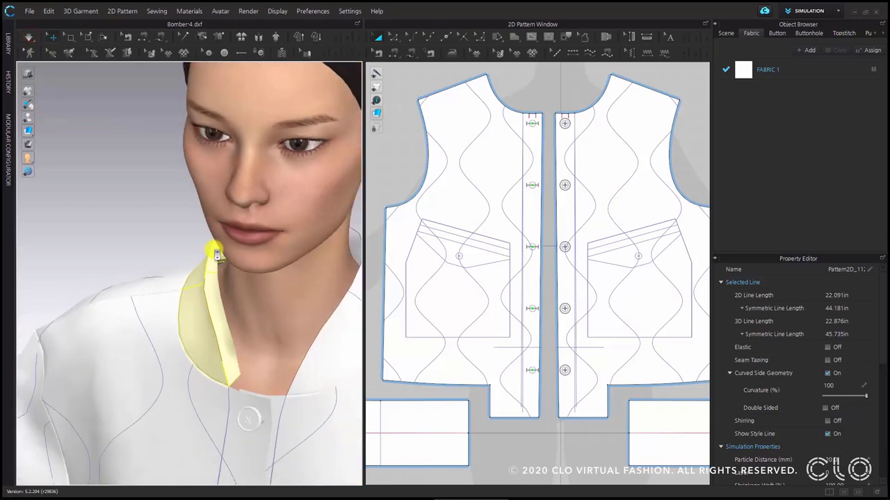
{"action": "scroll", "coordinate": [209, 256], "scroll_direction": "down", "scroll_amount": 2}
{"action": "scroll", "coordinate": [619, 238], "scroll_direction": "down", "scroll_amount": 5}
{"action": "scroll", "coordinate": [576, 206], "scroll_direction": "up", "scroll_amount": 8}
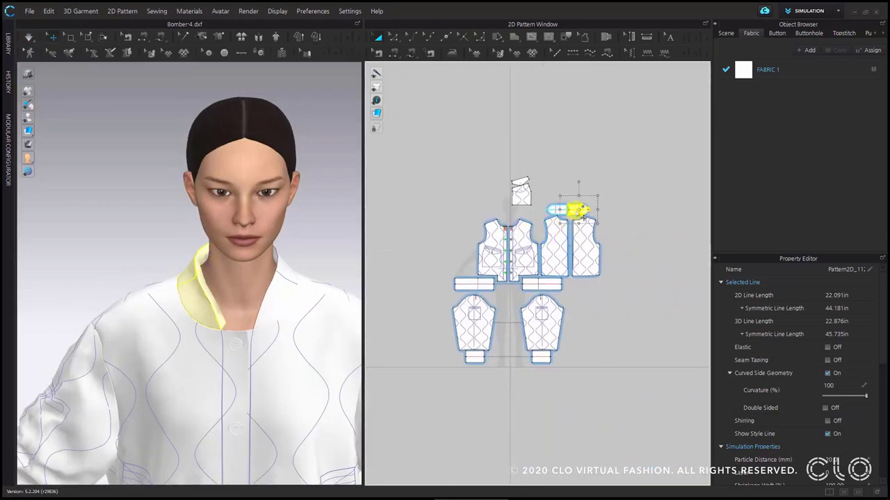
{"action": "left_click", "coordinate": [512, 123]}
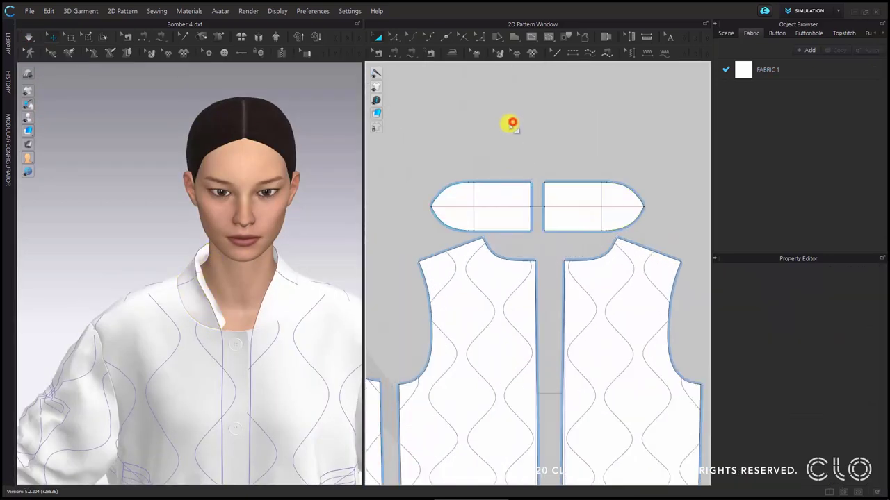
{"action": "left_click", "coordinate": [412, 54]}
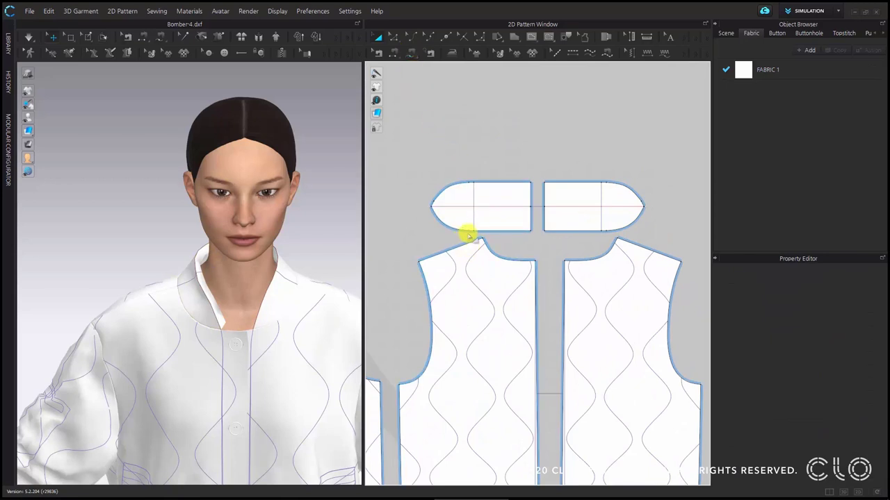
{"action": "left_click", "coordinate": [416, 56]}
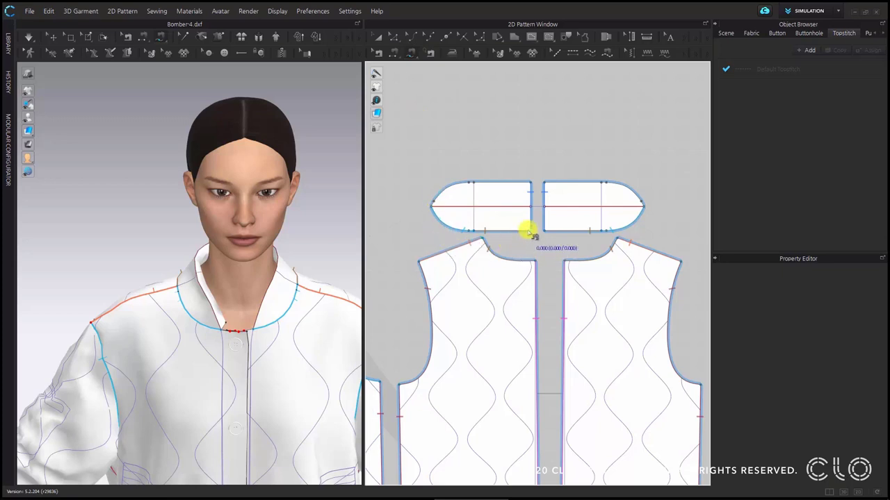
{"action": "left_click", "coordinate": [528, 231]}
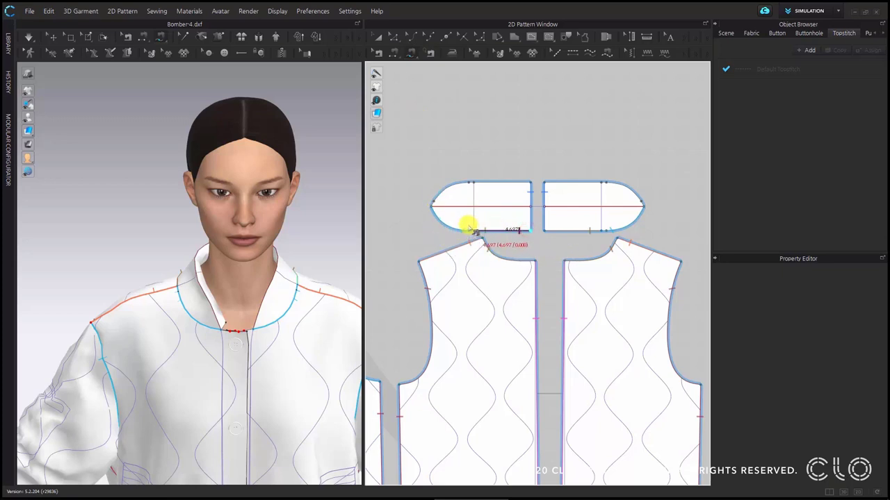
{"action": "left_click", "coordinate": [429, 212]}
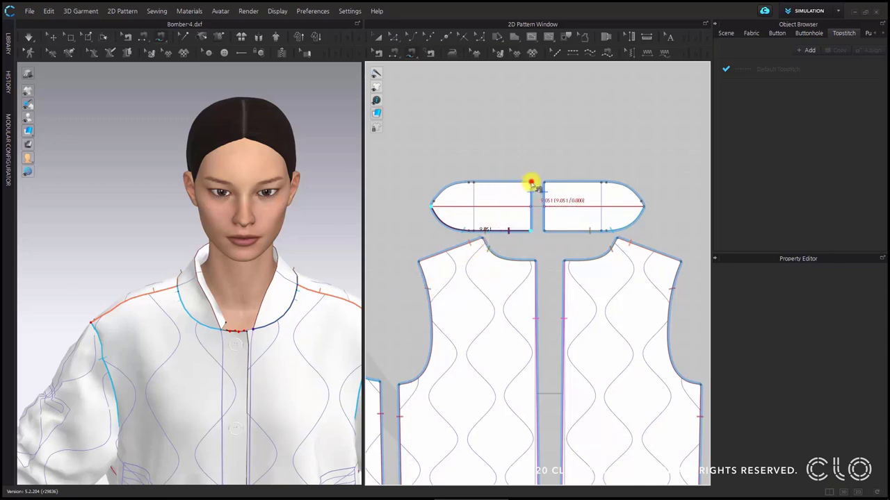
{"action": "left_click", "coordinate": [427, 202]}
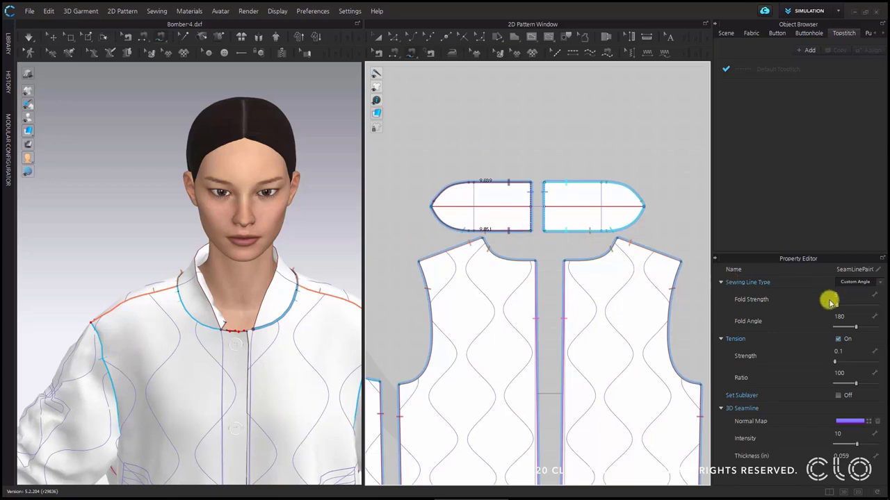
Set the collar seam's Sewing Line Type to Turned and simulate the jacket.
{"action": "left_click", "coordinate": [859, 273]}
{"action": "left_click", "coordinate": [861, 273]}
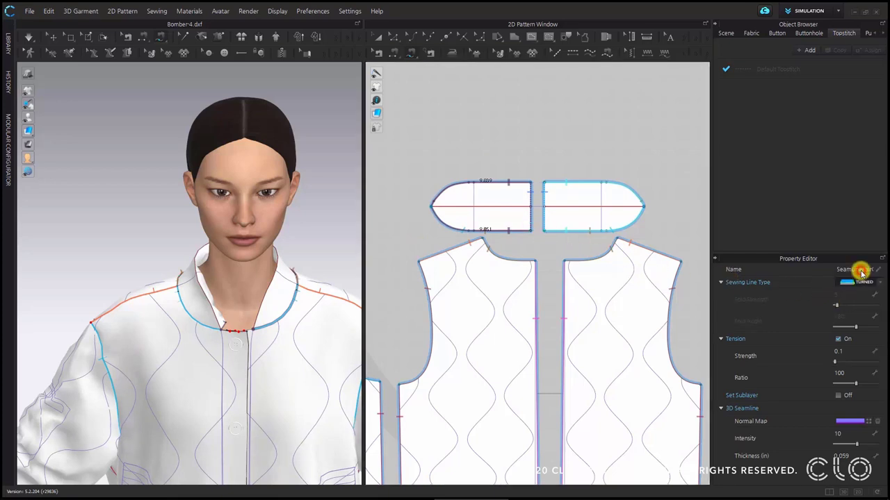
{"action": "left_click", "coordinate": [32, 39]}
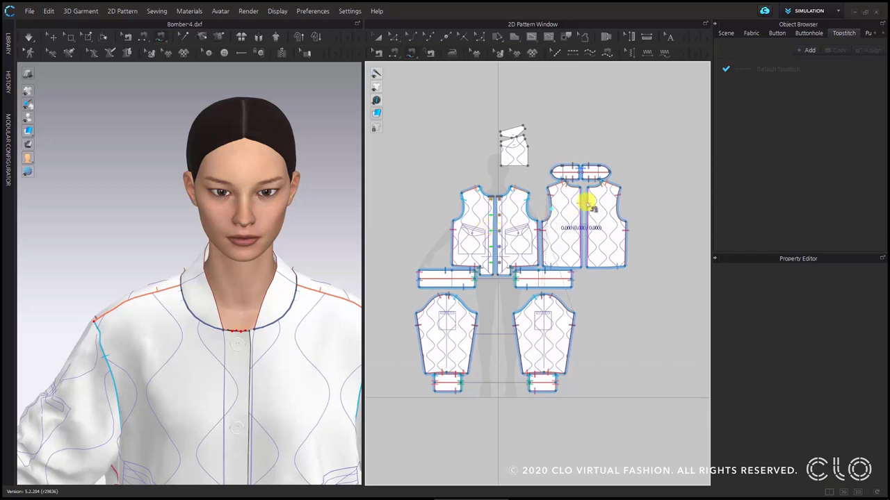
Use Edit Pattern to merge the two collar halves along their centre-back edge.
{"action": "scroll", "coordinate": [591, 195], "scroll_direction": "up", "scroll_amount": 5}
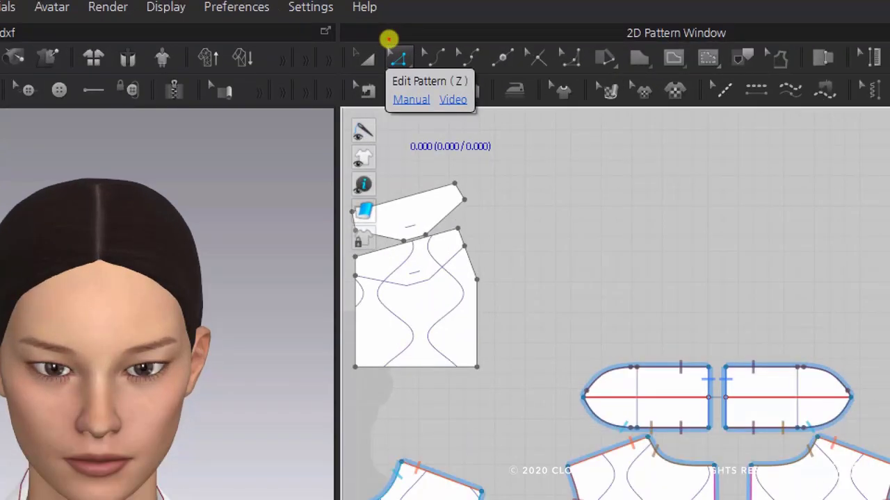
{"action": "left_click", "coordinate": [401, 53]}
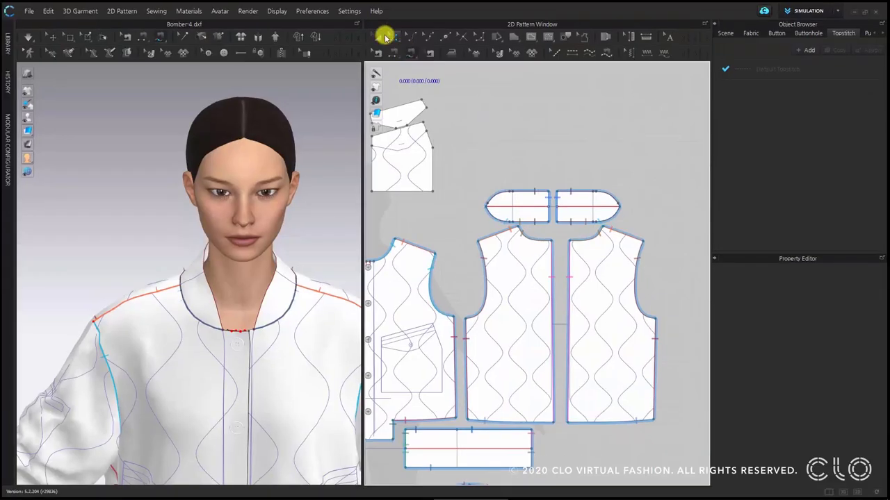
{"action": "left_click", "coordinate": [549, 200]}
{"action": "right_click", "coordinate": [549, 201]}
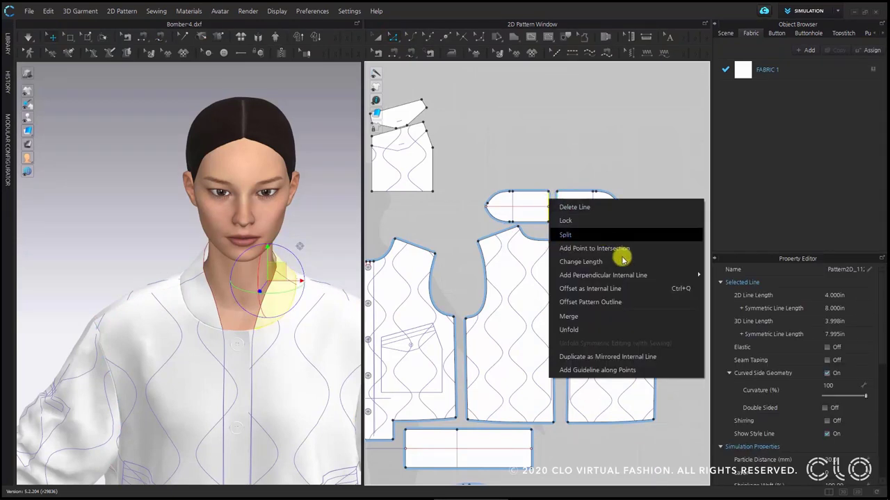
{"action": "left_click", "coordinate": [617, 316]}
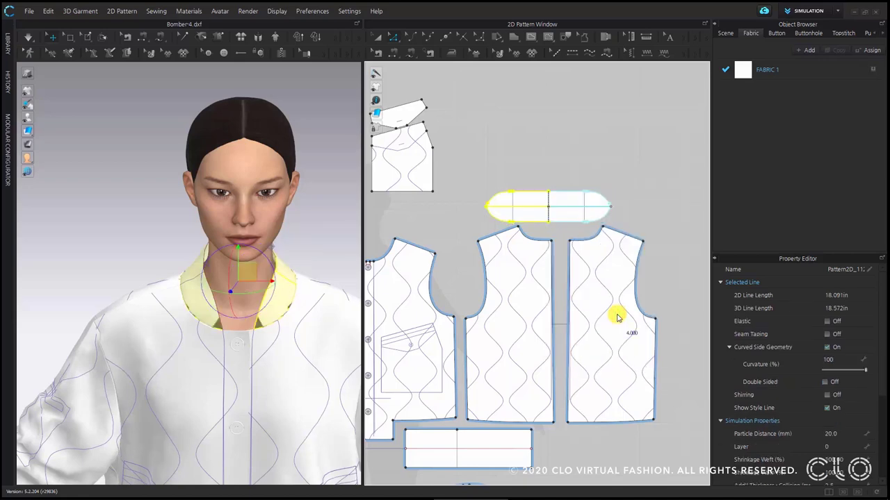
{"action": "left_click", "coordinate": [491, 109]}
Simulate the jacket with the merged collar and check the collar from the back and front.
{"action": "right_click_drag", "start_coordinate": [218, 260], "coordinate": [83, 256]}
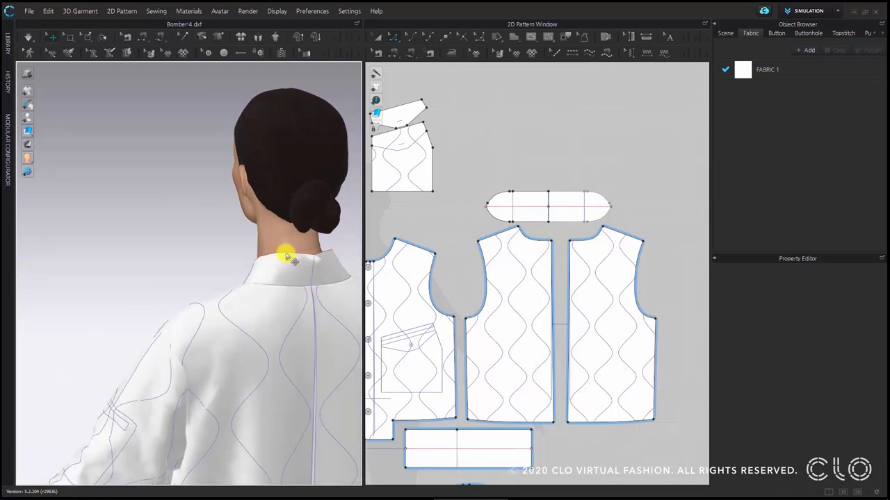
{"action": "left_click", "coordinate": [29, 37]}
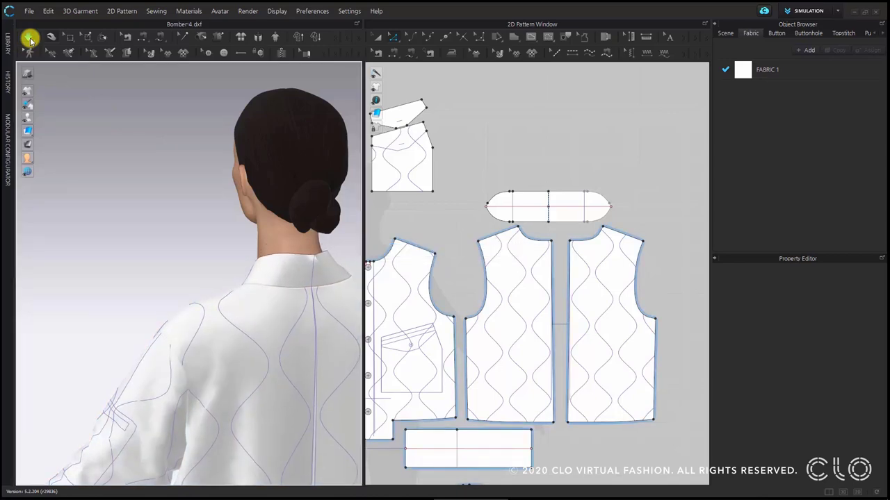
{"action": "mouse_move", "coordinate": [156, 288]}
{"action": "right_mouse_down"}
{"action": "mouse_move", "coordinate": [305, 303]}
{"action": "mouse_move", "coordinate": [327, 288]}
{"action": "right_mouse_up"}
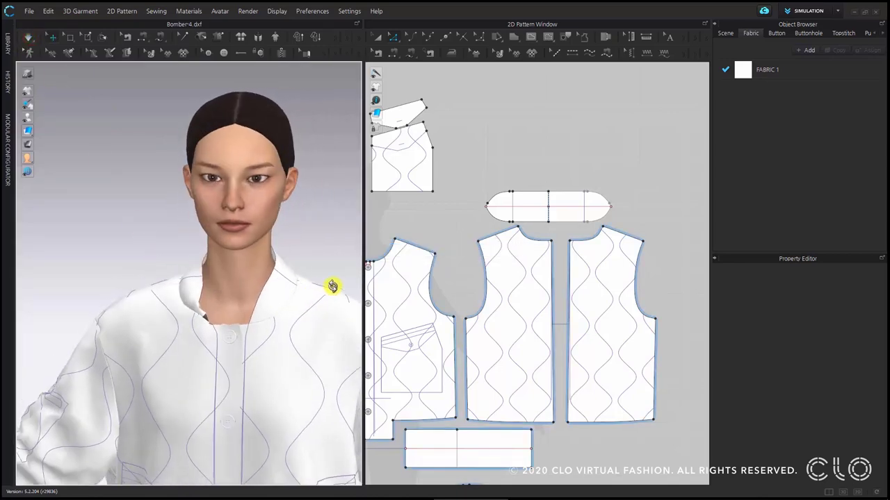
Run the simulation and tug the collar's crumpled front edge down toward the neckline until it lies flat, and stop simulating.
{"action": "left_click", "coordinate": [29, 36]}
{"action": "left_click", "coordinate": [204, 292]}
{"action": "left_click_drag", "start_coordinate": [230, 283], "coordinate": [228, 318]}
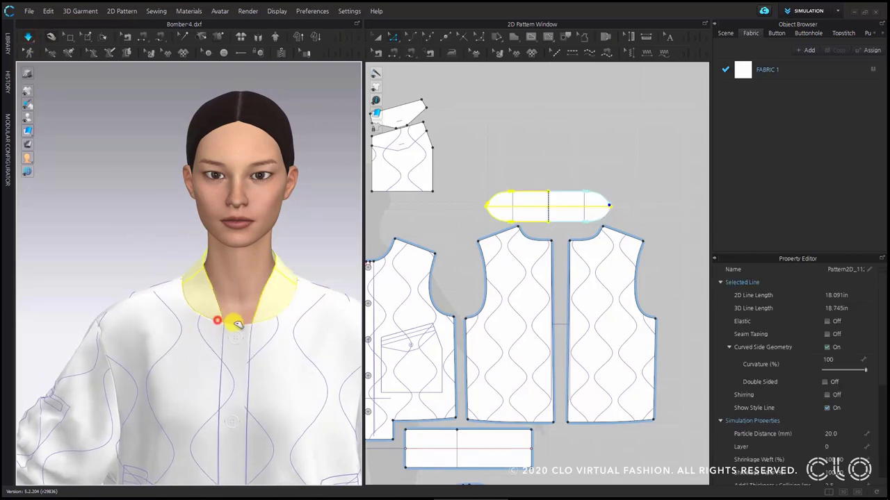
{"action": "left_click", "coordinate": [31, 39]}
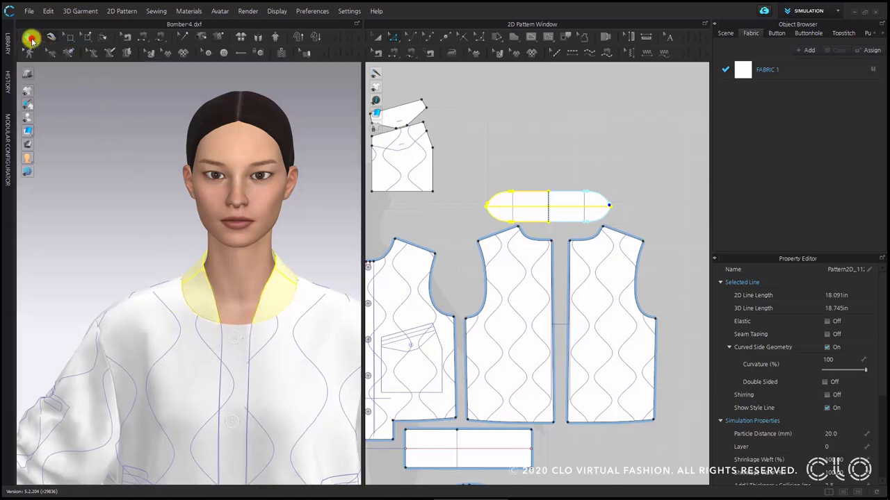
Draw a rectangle pattern with a perimeter of about 41.3 in in the empty space above the jacket pieces.
{"action": "scroll", "coordinate": [590, 308], "scroll_direction": "down", "scroll_amount": 5}
{"action": "left_click", "coordinate": [610, 244]}
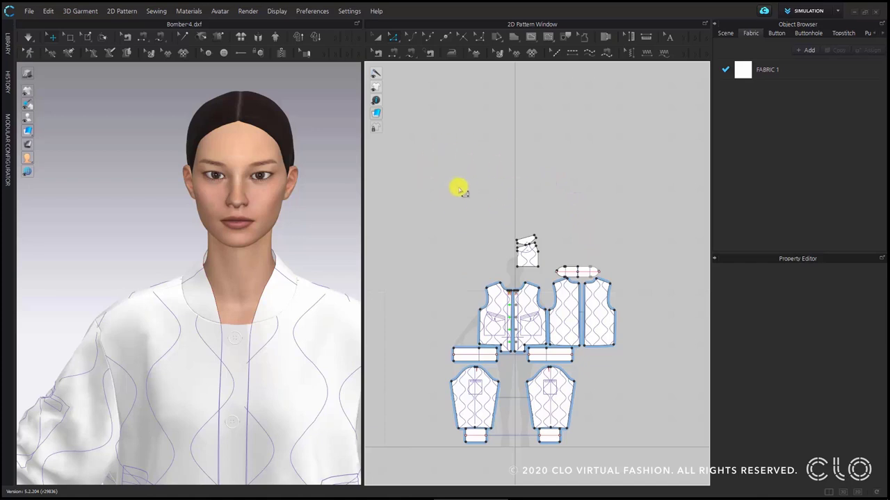
{"action": "left_click", "coordinate": [515, 37]}
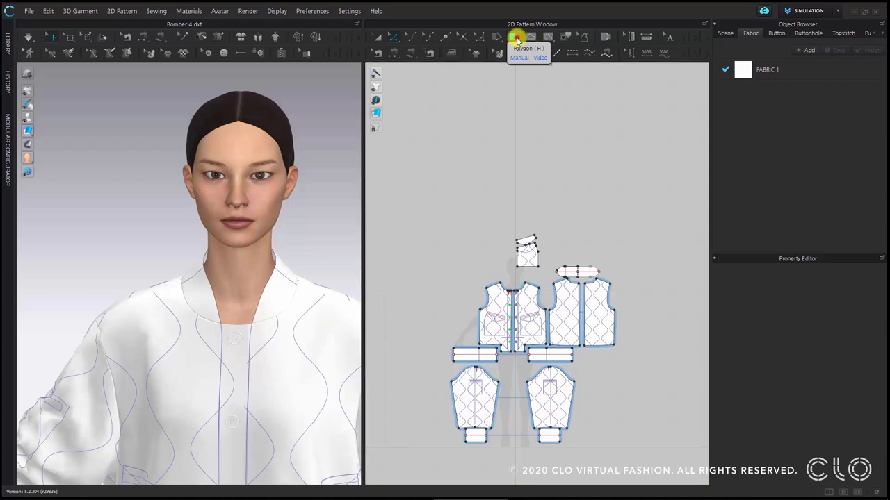
{"action": "left_click", "coordinate": [548, 65]}
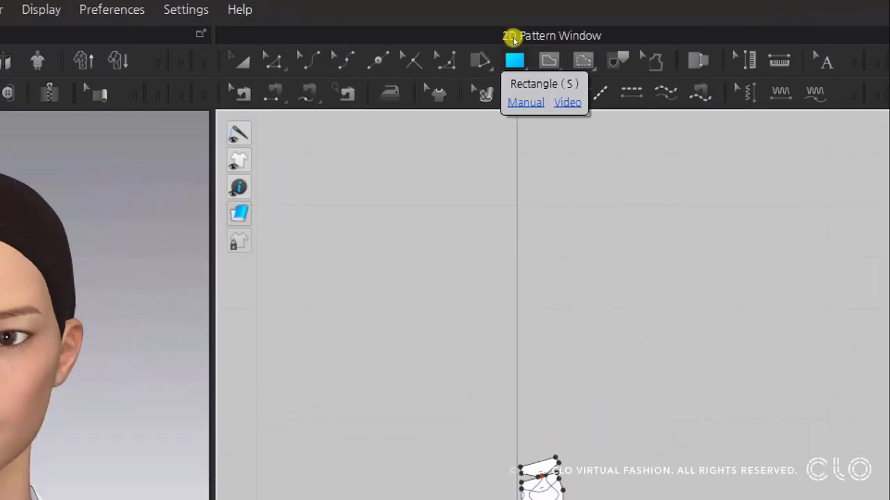
{"action": "left_click", "coordinate": [515, 59]}
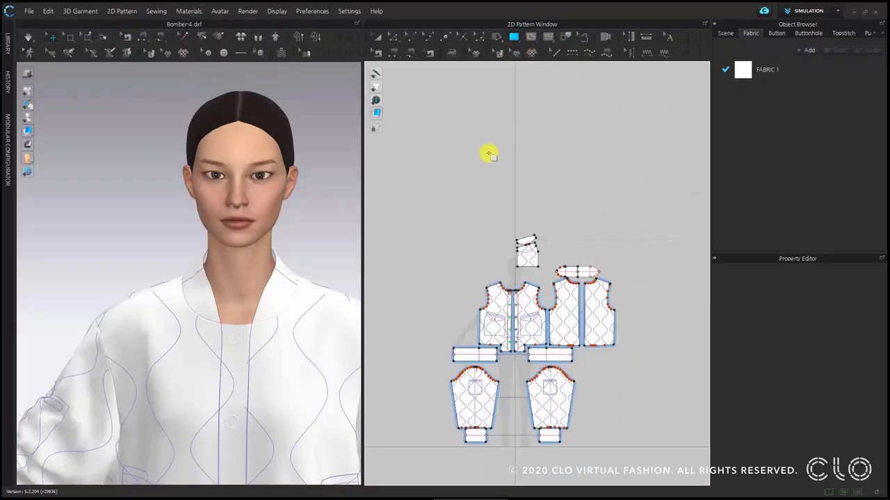
{"action": "left_click_drag", "start_coordinate": [465, 187], "coordinate": [494, 209]}
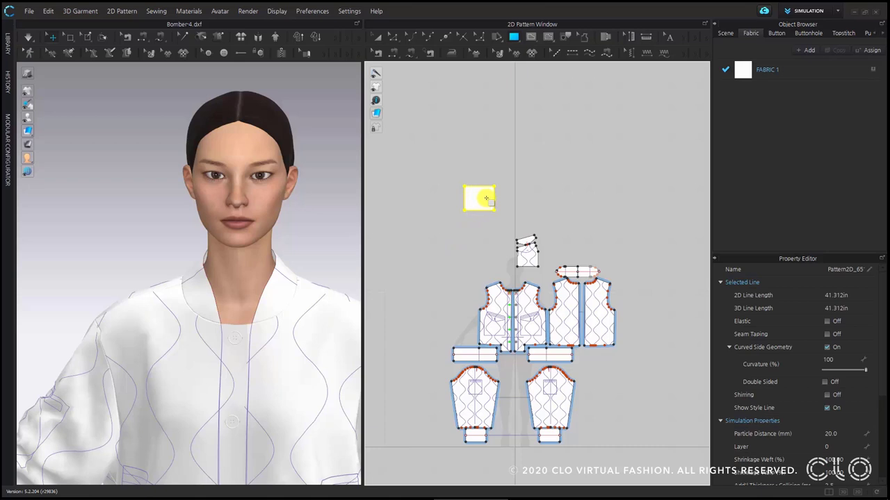
Create a Layer Clone (Over) of the rectangle and place it directly above the original in the 2D layout.
{"action": "left_click", "coordinate": [378, 38]}
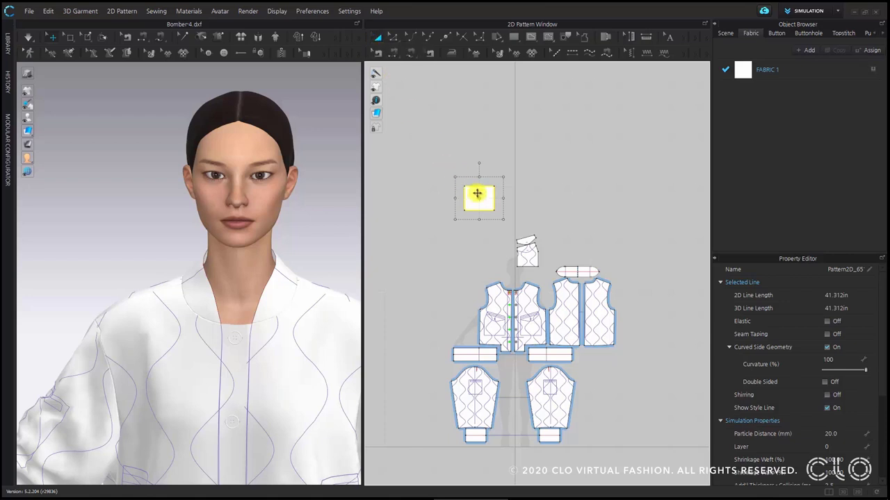
{"action": "right_click", "coordinate": [476, 194]}
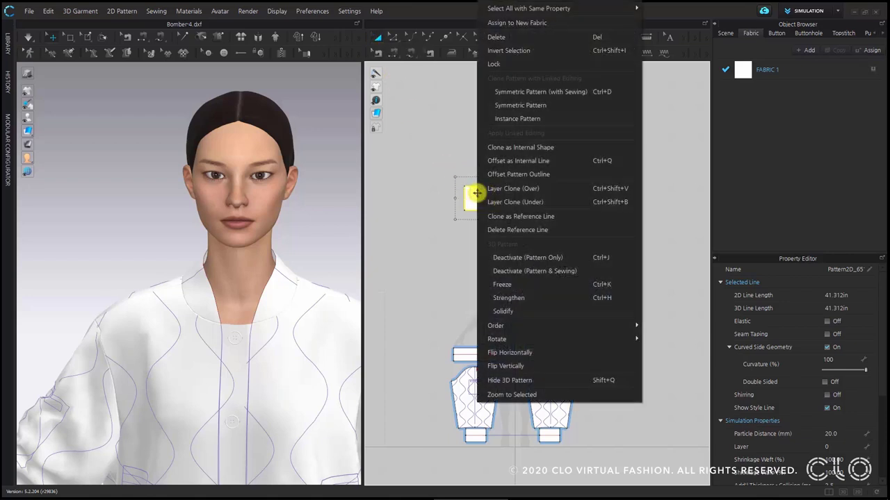
{"action": "left_click", "coordinate": [563, 193]}
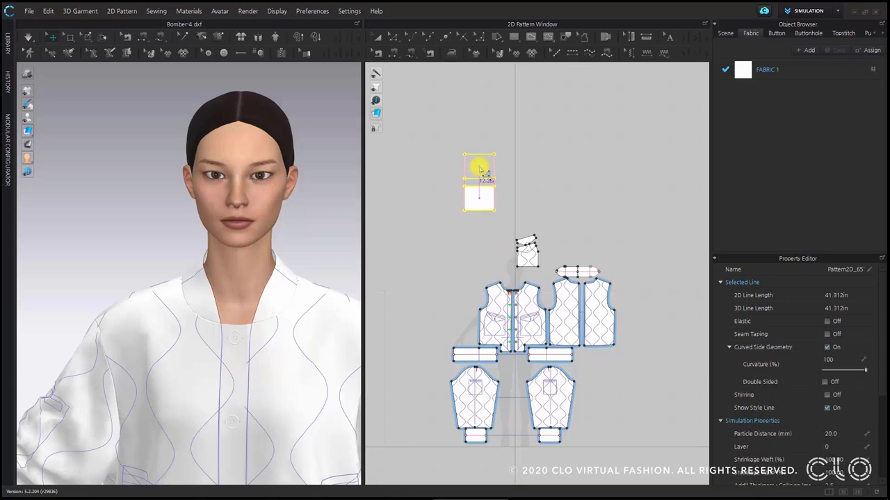
{"action": "left_click", "coordinate": [479, 168]}
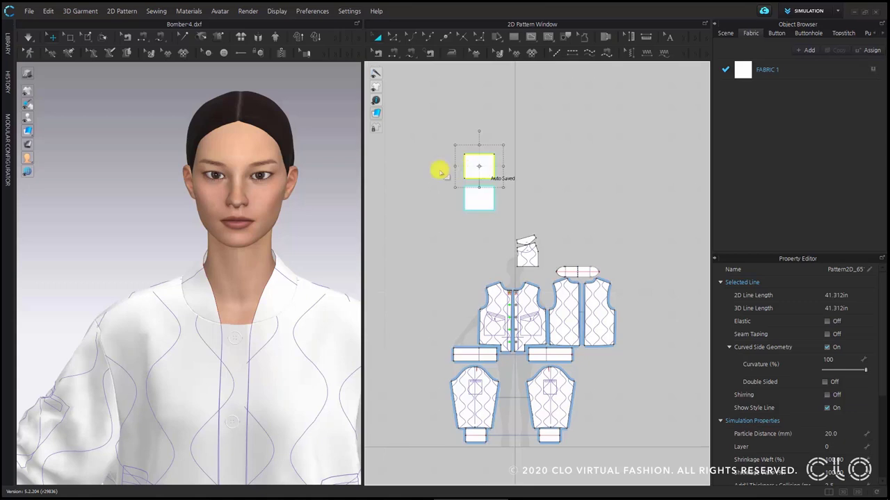
Examine the layered rectangles in 3D and inspect the seam that joins the clone to the original.
{"action": "scroll", "coordinate": [181, 155], "scroll_direction": "down", "scroll_amount": 3}
{"action": "mouse_move", "coordinate": [181, 155]}
{"action": "middle_mouse_down"}
{"action": "mouse_move", "coordinate": [304, 257]}
{"action": "mouse_move", "coordinate": [292, 369]}
{"action": "middle_mouse_up"}
{"action": "scroll", "coordinate": [254, 202], "scroll_direction": "up", "scroll_amount": 3}
{"action": "middle_click_drag", "start_coordinate": [254, 202], "coordinate": [251, 285]}
{"action": "scroll", "coordinate": [234, 295], "scroll_direction": "down", "scroll_amount": 2}
{"action": "scroll", "coordinate": [234, 296], "scroll_direction": "up", "scroll_amount": 2}
{"action": "left_click", "coordinate": [206, 258]}
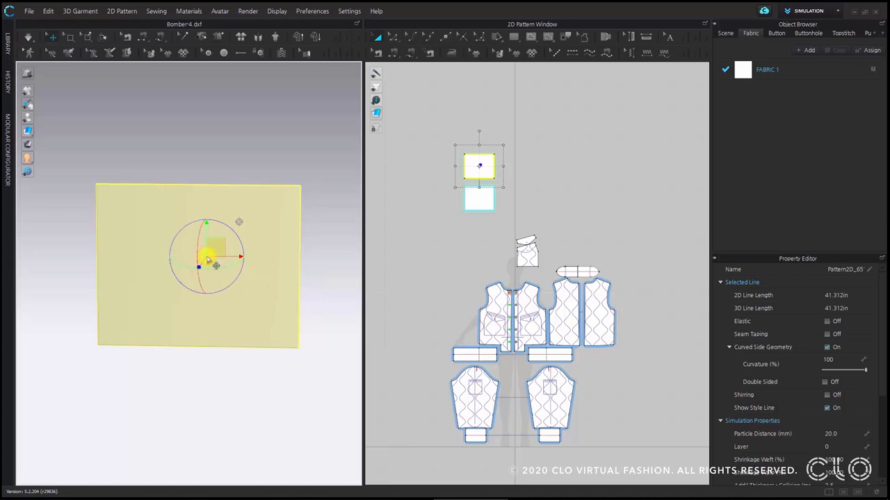
{"action": "right_click_drag", "start_coordinate": [209, 260], "coordinate": [188, 289]}
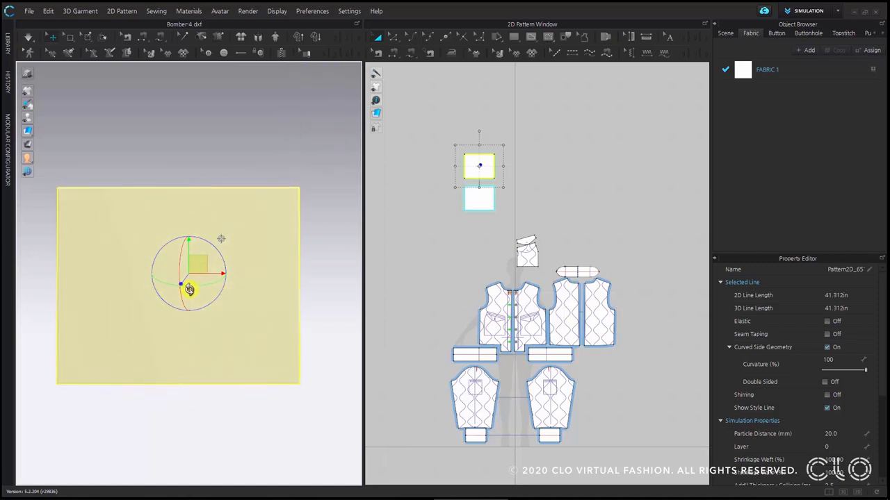
{"action": "scroll", "coordinate": [457, 166], "scroll_direction": "up", "scroll_amount": 3}
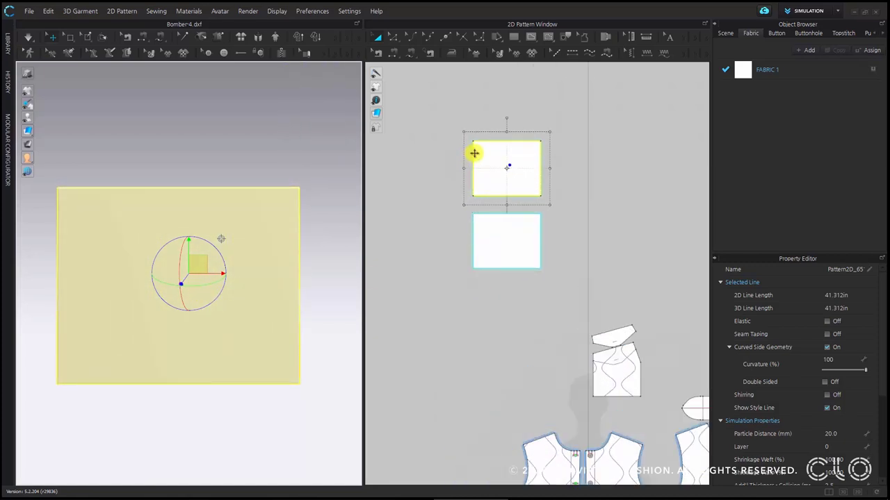
{"action": "scroll", "coordinate": [472, 153], "scroll_direction": "up", "scroll_amount": 1}
{"action": "left_click", "coordinate": [375, 53]}
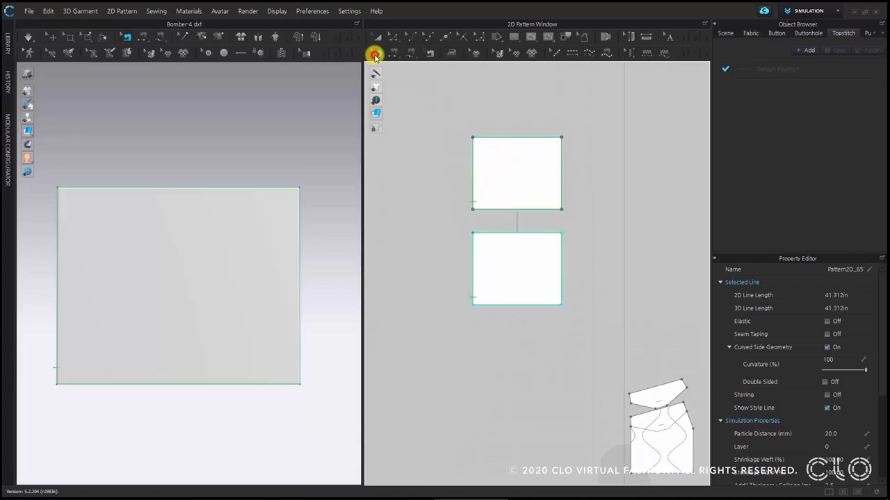
{"action": "left_click", "coordinate": [536, 210]}
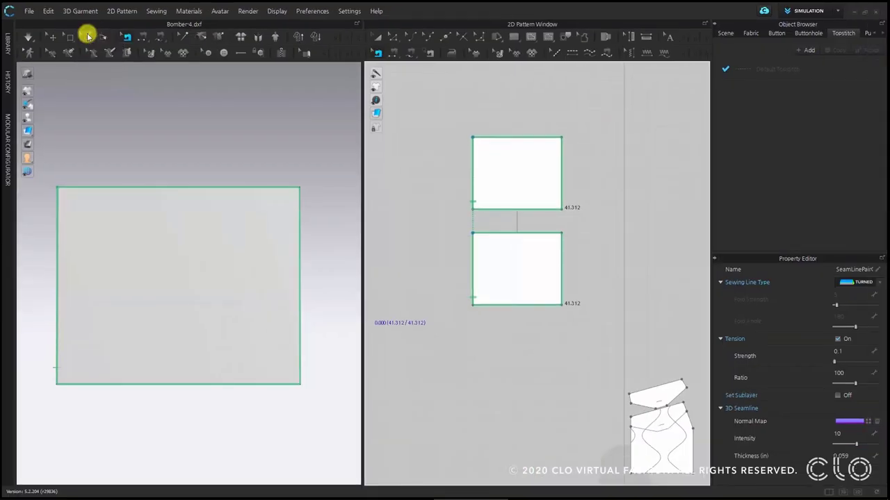
Pin the mesh along the cloned rectangle's upper edge and simulate the two layers, checking them from the side before stopping.
{"action": "left_click", "coordinate": [110, 63]}
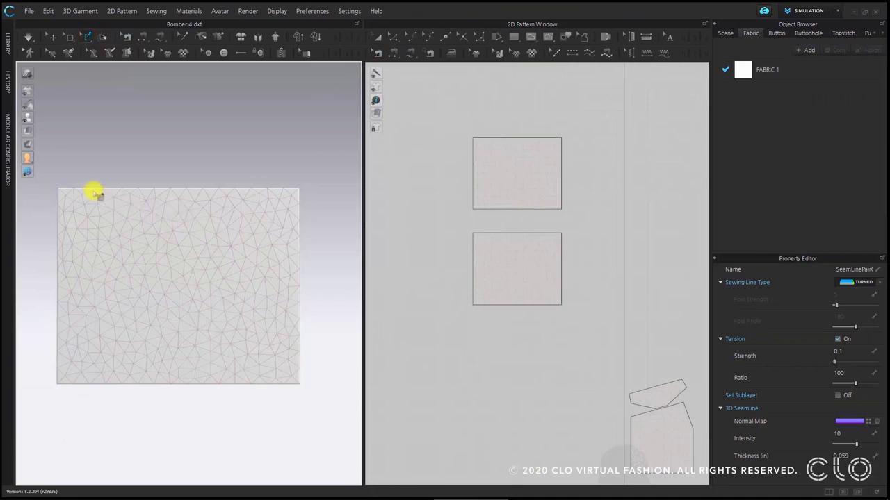
{"action": "left_click_drag", "start_coordinate": [94, 191], "coordinate": [285, 192]}
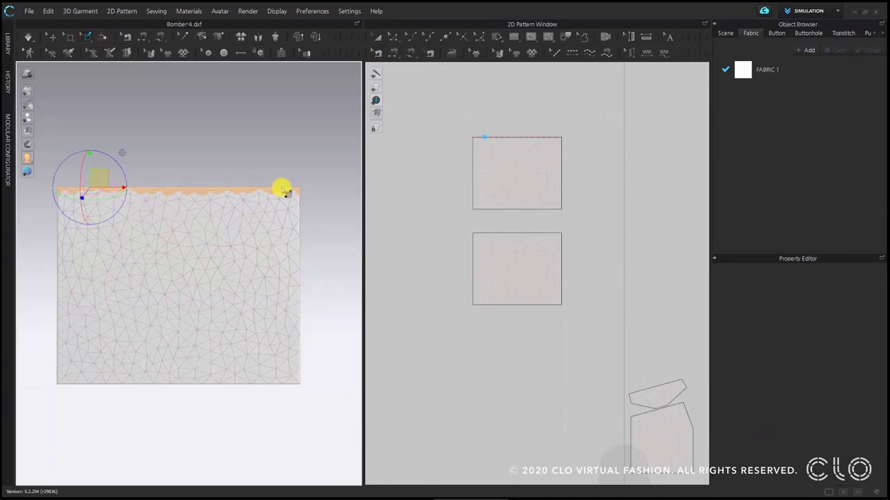
{"action": "key", "text": "space"}
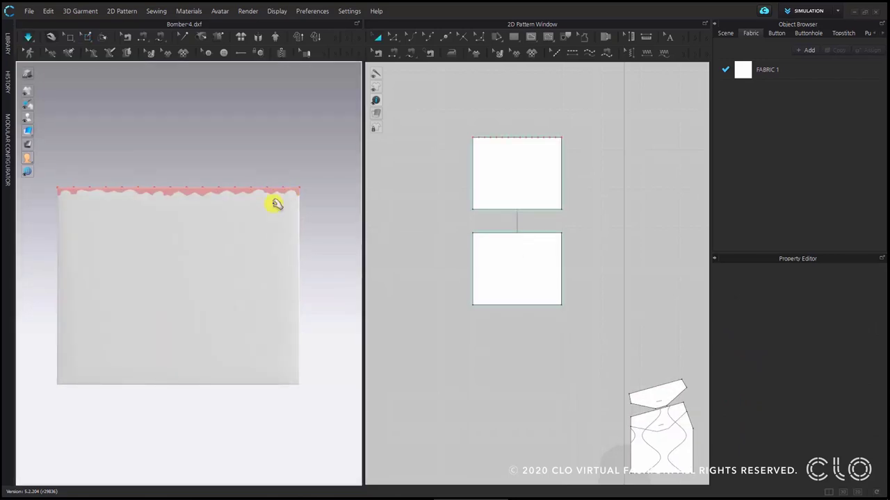
{"action": "right_click_drag", "start_coordinate": [254, 248], "coordinate": [344, 265]}
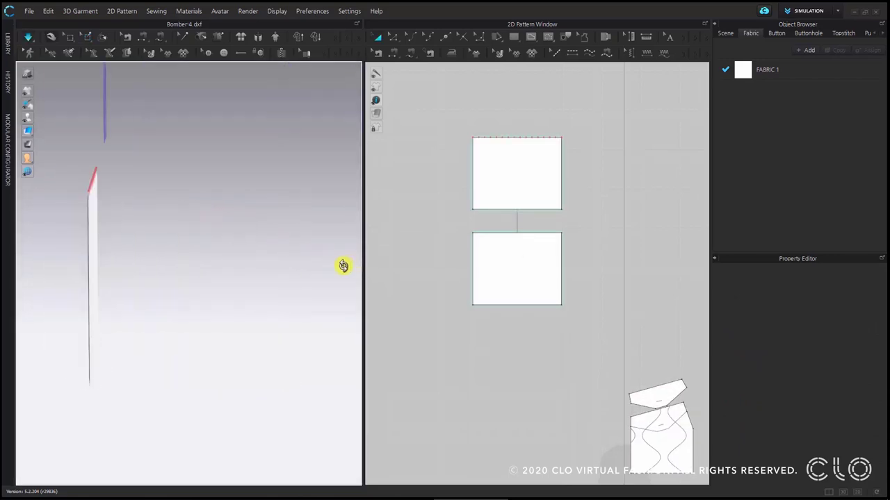
{"action": "left_click", "coordinate": [99, 248]}
{"action": "right_click_drag", "start_coordinate": [130, 245], "coordinate": [83, 262]}
{"action": "left_click", "coordinate": [144, 250]}
{"action": "left_click", "coordinate": [31, 42]}
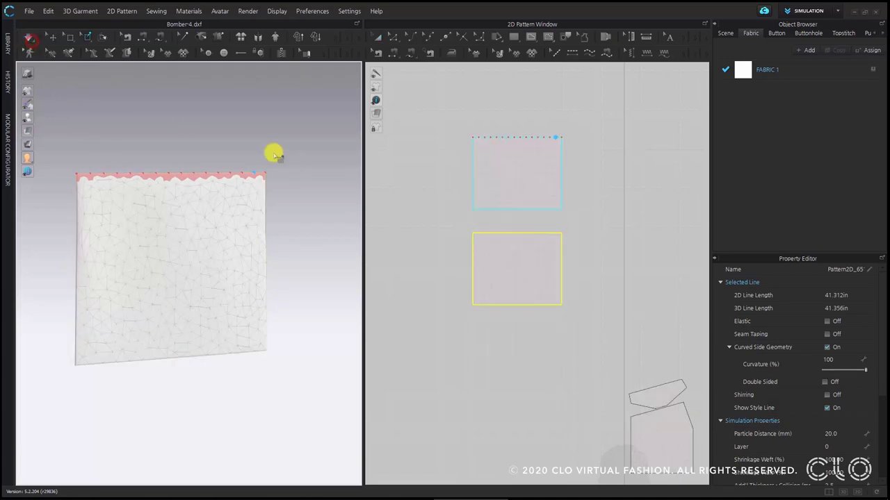
Set the Pressure of the original rectangle, below the clone in the 2D layout, to -5.
{"action": "left_click", "coordinate": [374, 36]}
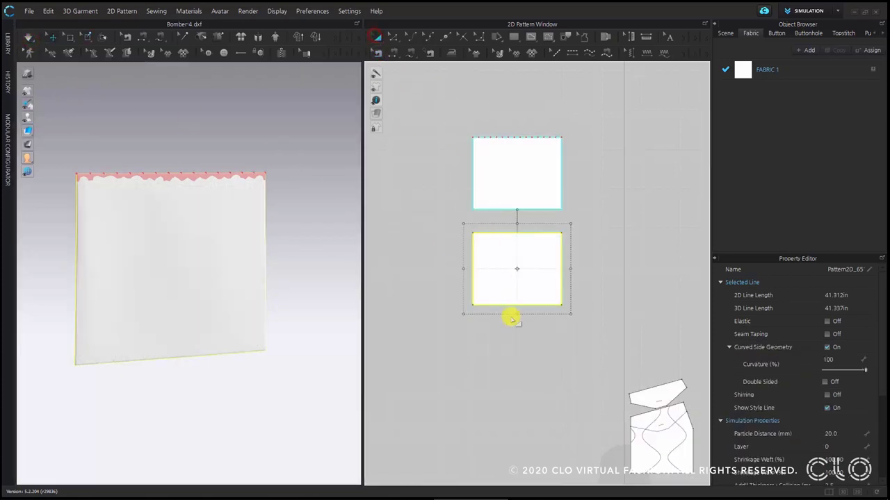
{"action": "left_click", "coordinate": [533, 262]}
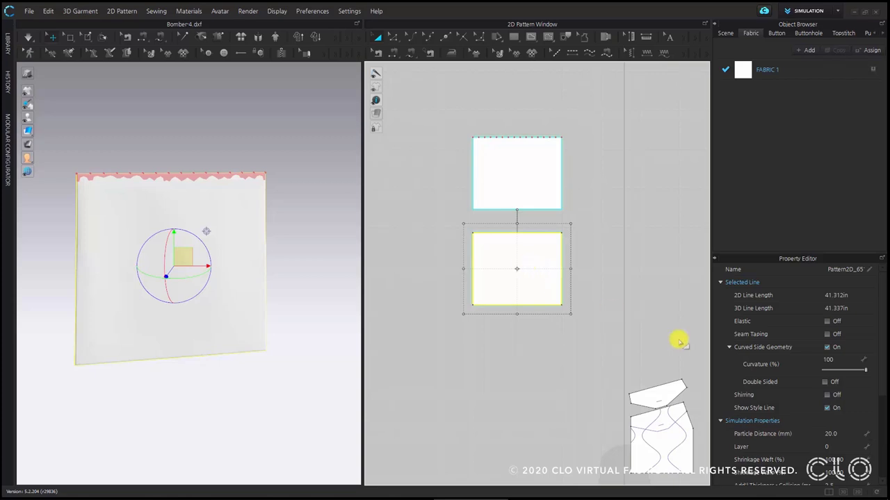
{"action": "scroll", "coordinate": [831, 377], "scroll_direction": "down", "scroll_amount": 3}
{"action": "scroll", "coordinate": [832, 379], "scroll_direction": "down", "scroll_amount": 2}
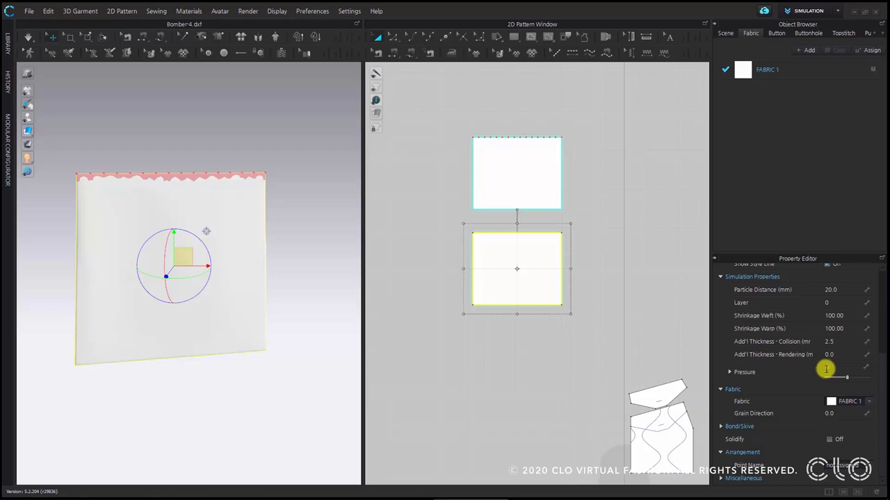
{"action": "left_click", "coordinate": [829, 369]}
Set the cloned rectangle's Pressure to 5 and clear the selection.
{"action": "left_click", "coordinate": [526, 176]}
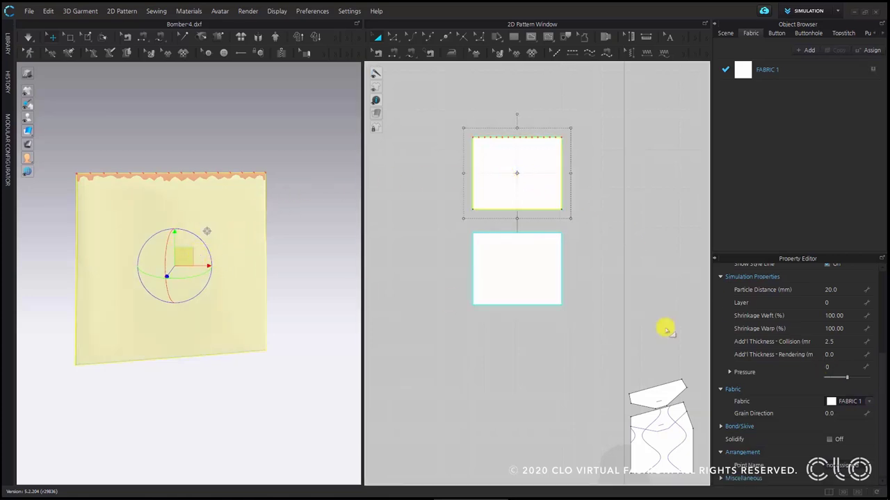
{"action": "left_click", "coordinate": [849, 368]}
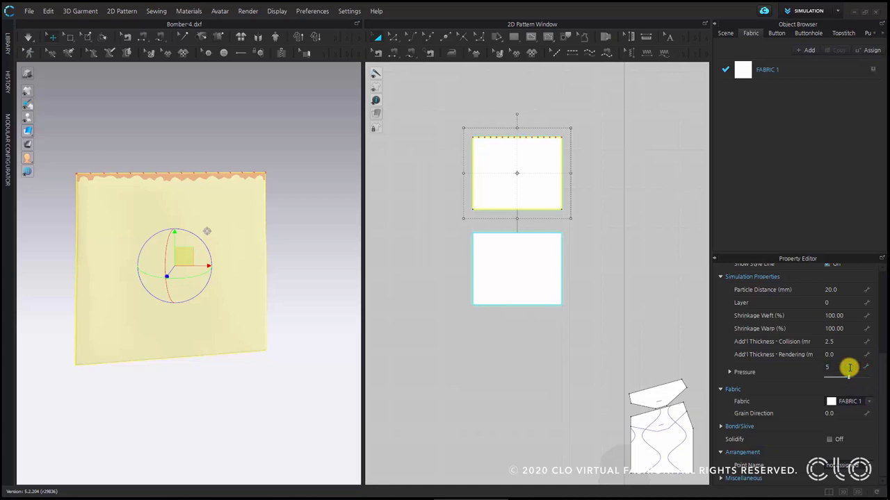
{"action": "type", "text": "5"}
{"action": "key", "text": "Return"}
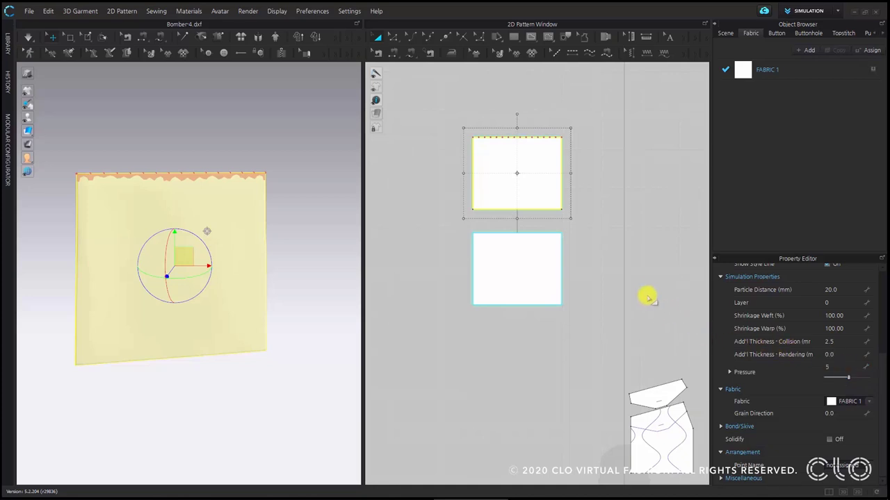
{"action": "left_click", "coordinate": [645, 293]}
View the two layers from the side and select each rectangle in turn to compare its Pressure value and facing direction.
{"action": "right_click_drag", "start_coordinate": [123, 282], "coordinate": [241, 263]}
{"action": "left_click", "coordinate": [197, 264]}
{"action": "right_click_drag", "start_coordinate": [183, 327], "coordinate": [157, 338]}
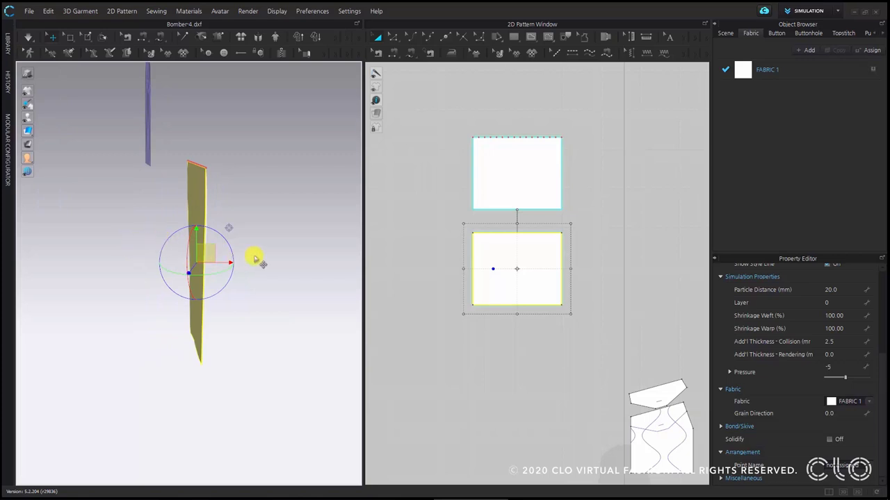
{"action": "left_click", "coordinate": [532, 179]}
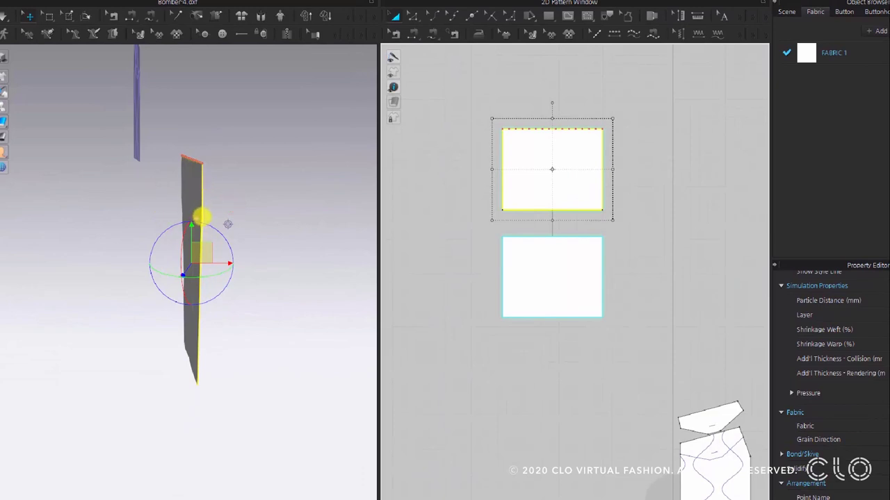
{"action": "mouse_move", "coordinate": [549, 146]}
{"action": "left_mouse_down"}
{"action": "mouse_move", "coordinate": [553, 176]}
{"action": "mouse_move", "coordinate": [552, 149]}
{"action": "left_mouse_up"}
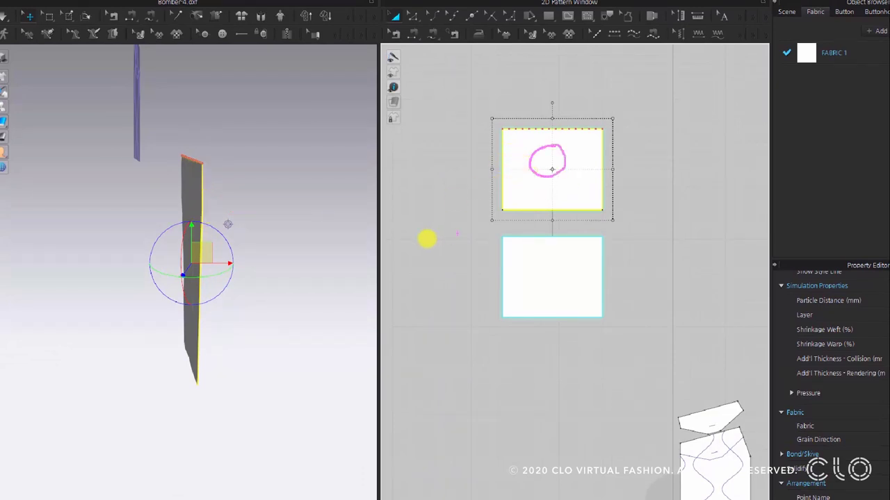
{"action": "left_click_drag", "start_coordinate": [212, 234], "coordinate": [311, 233]}
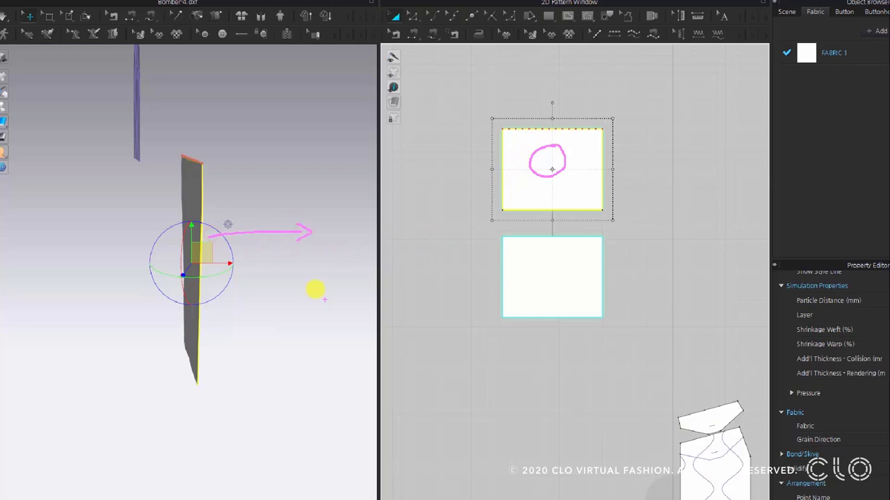
{"action": "mouse_move", "coordinate": [557, 261]}
{"action": "left_mouse_down"}
{"action": "mouse_move", "coordinate": [536, 264]}
{"action": "mouse_move", "coordinate": [552, 280]}
{"action": "mouse_move", "coordinate": [558, 262]}
{"action": "left_mouse_up"}
{"action": "mouse_move", "coordinate": [192, 248]}
{"action": "left_mouse_down"}
{"action": "mouse_move", "coordinate": [116, 246]}
{"action": "mouse_move", "coordinate": [121, 239]}
{"action": "mouse_move", "coordinate": [124, 264]}
{"action": "left_mouse_up"}
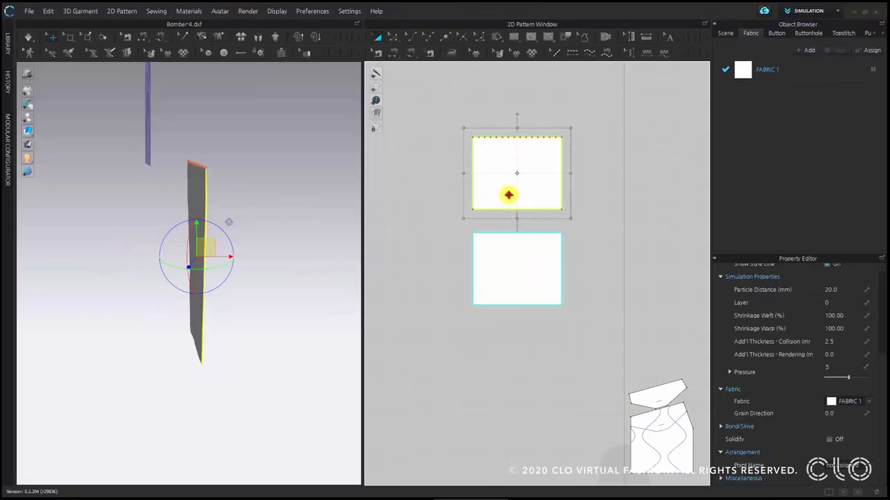
{"action": "left_click", "coordinate": [521, 260]}
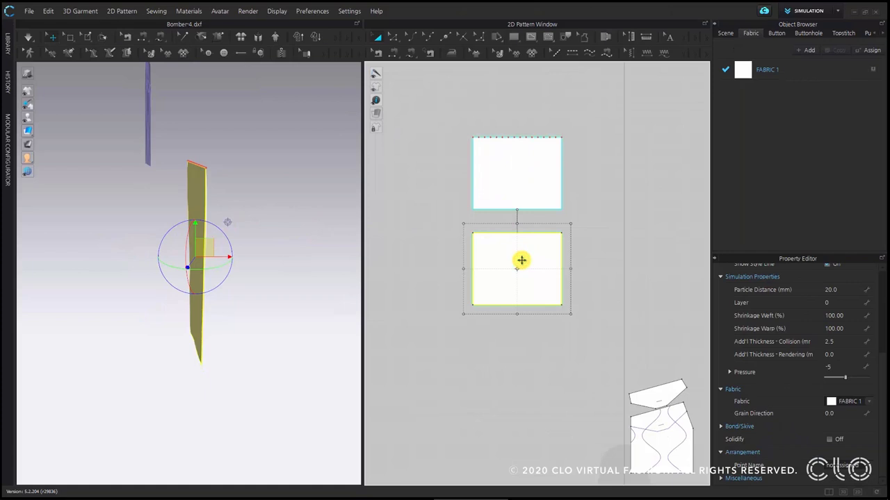
{"action": "left_click_drag", "start_coordinate": [172, 270], "coordinate": [205, 185]}
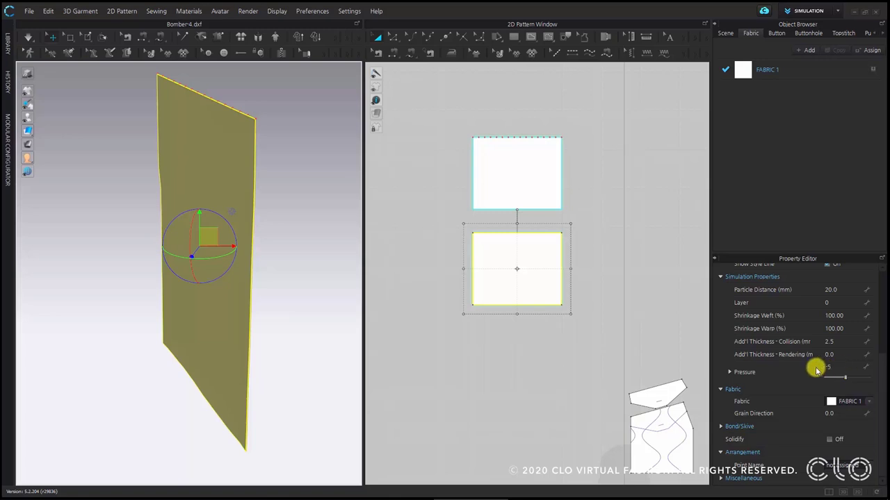
{"action": "left_click", "coordinate": [512, 188]}
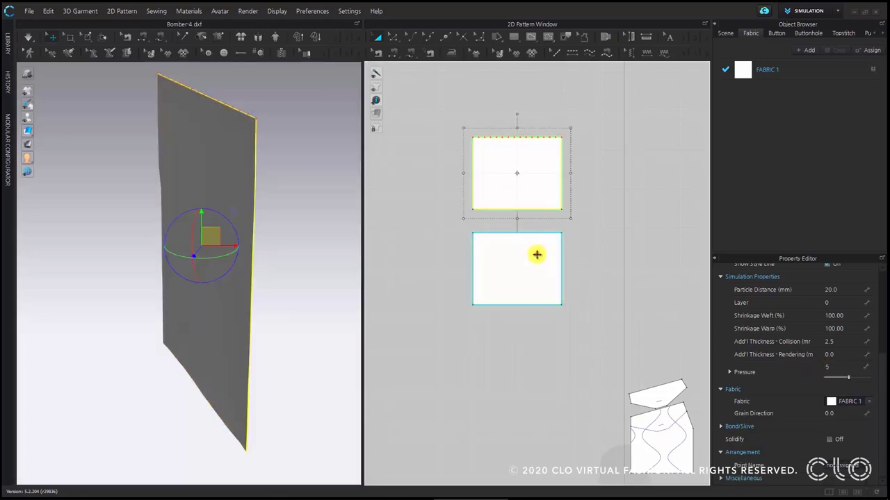
Select the cloned and the original rectangle in turn to check their opposite Pressure values before simulating.
{"action": "left_click", "coordinate": [536, 253]}
{"action": "left_click", "coordinate": [524, 189]}
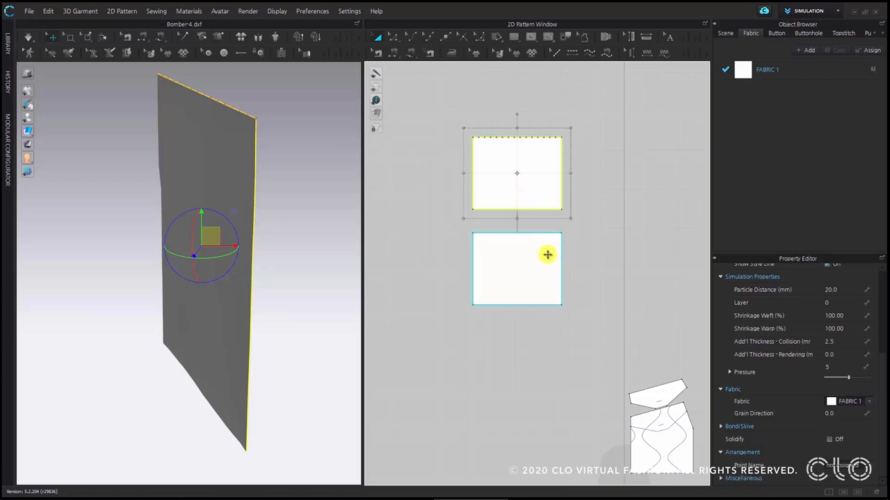
{"action": "left_click", "coordinate": [522, 259]}
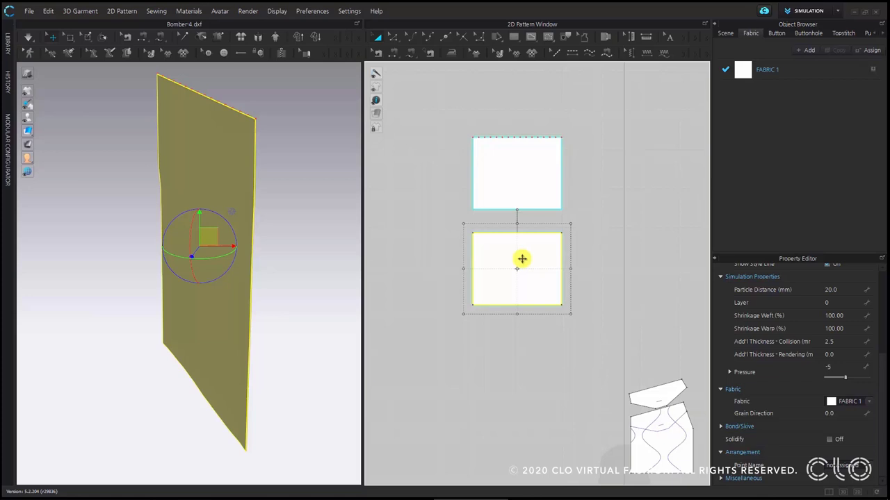
Simulate the two pressurised layers, inspect the padded shape from the side and the front, and stop the simulation.
{"action": "left_click", "coordinate": [28, 38]}
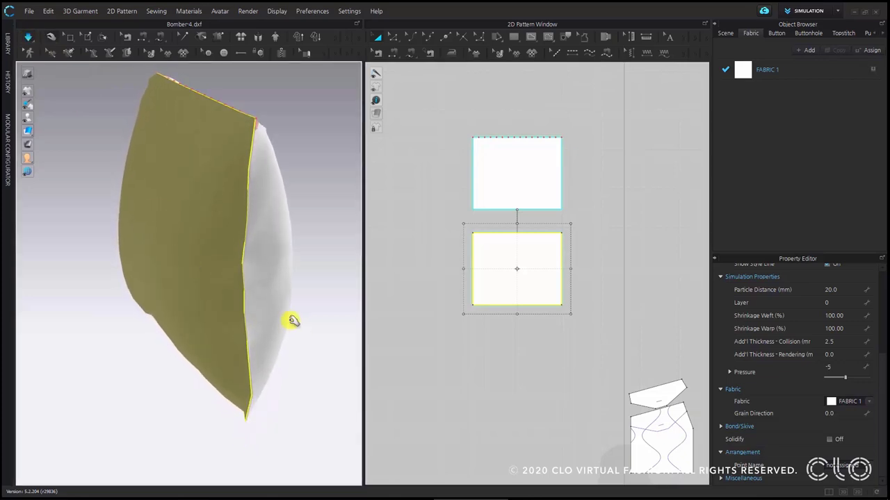
{"action": "right_click_drag", "start_coordinate": [296, 321], "coordinate": [223, 302]}
{"action": "right_click_drag", "start_coordinate": [271, 292], "coordinate": [164, 241]}
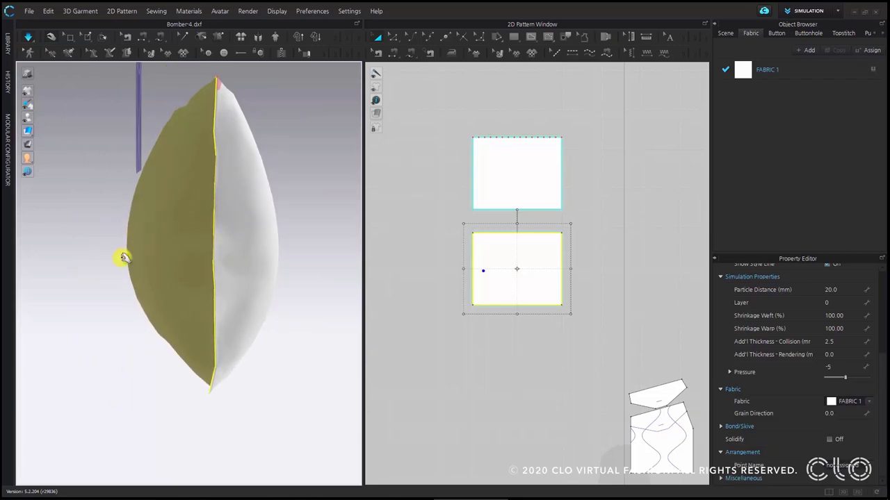
{"action": "left_click", "coordinate": [256, 237]}
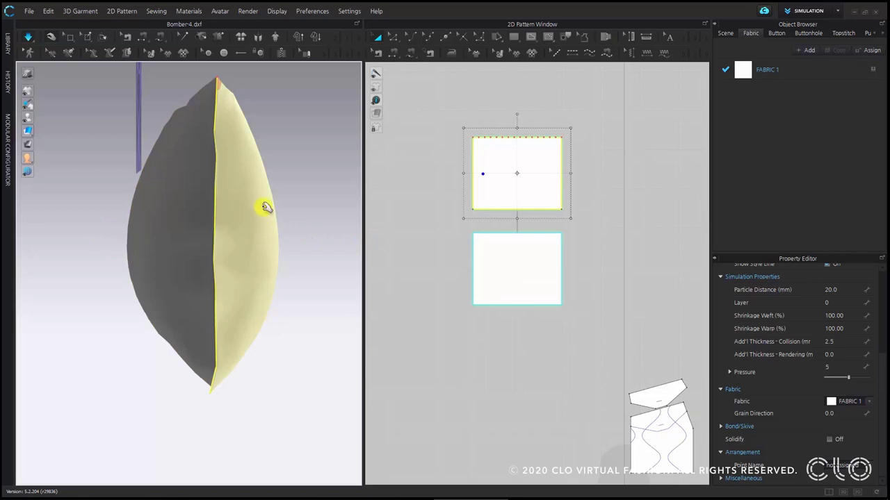
{"action": "right_click_drag", "start_coordinate": [298, 264], "coordinate": [321, 246]}
{"action": "right_click_drag", "start_coordinate": [214, 286], "coordinate": [197, 204]}
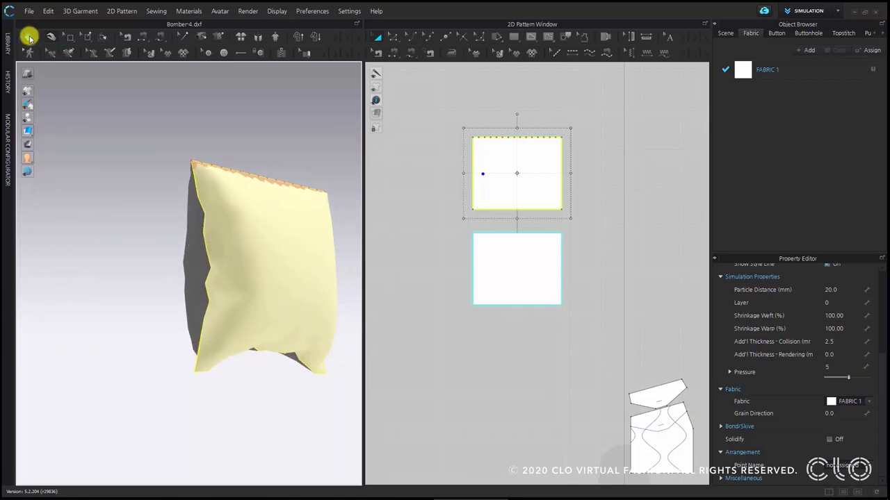
{"action": "right_click_drag", "start_coordinate": [257, 258], "coordinate": [281, 242]}
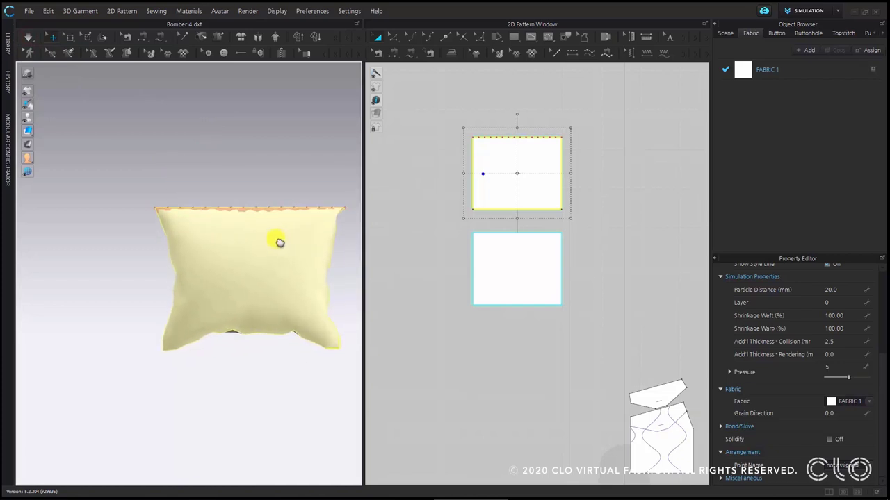
{"action": "middle_click_drag", "start_coordinate": [282, 242], "coordinate": [276, 241]}
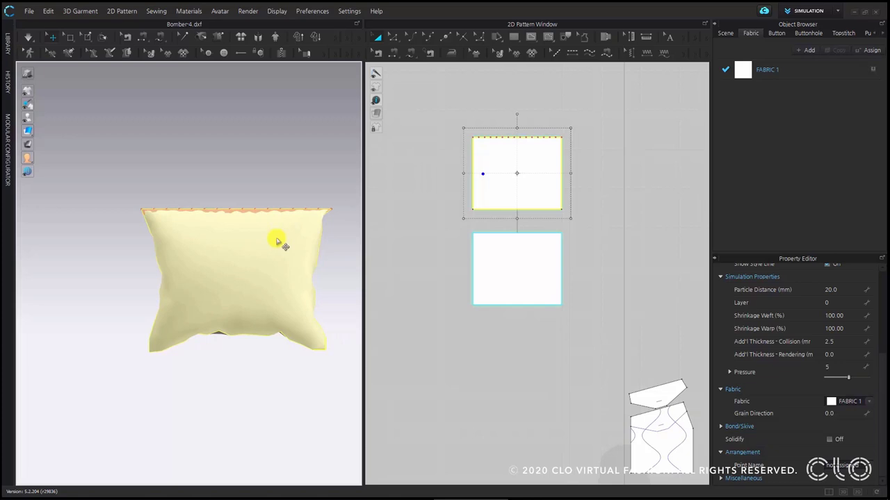
Delete the original rectangle, below the clone in the 2D layout.
{"action": "left_click", "coordinate": [488, 261]}
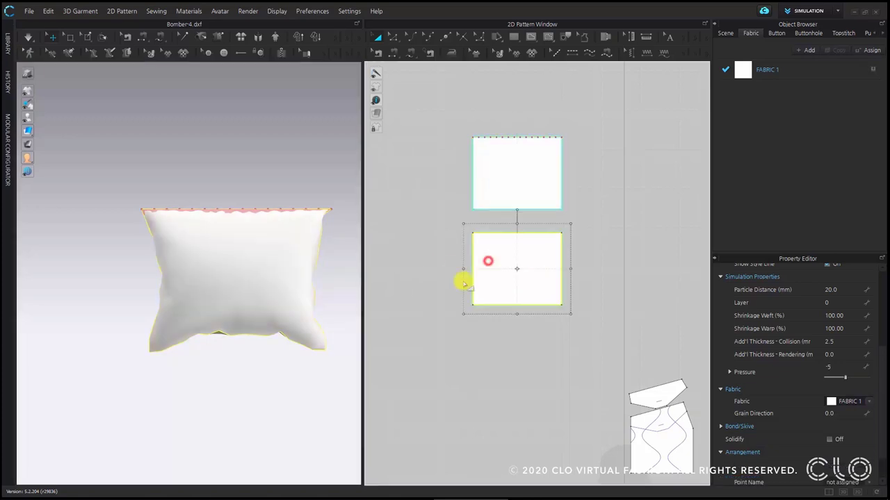
{"action": "right_click_drag", "start_coordinate": [248, 331], "coordinate": [347, 323]}
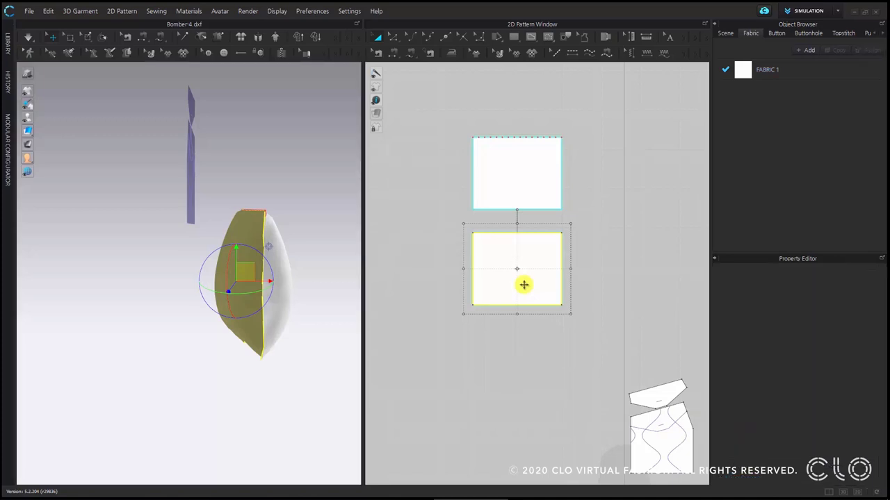
{"action": "key", "text": "Delete"}
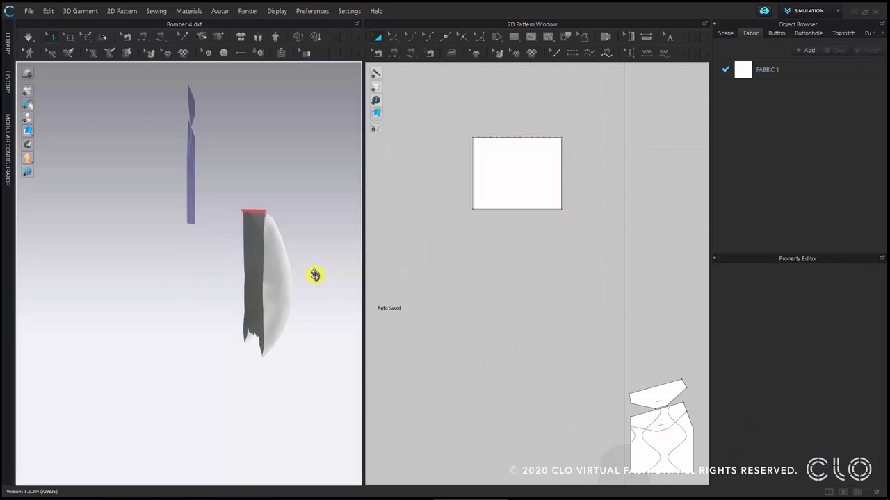
Set the remaining rectangle's Pressure to 0, simulate it until it hangs flat, then stop the simulation and clear the selection.
{"action": "right_click_drag", "start_coordinate": [322, 278], "coordinate": [224, 274]}
{"action": "left_click", "coordinate": [279, 257]}
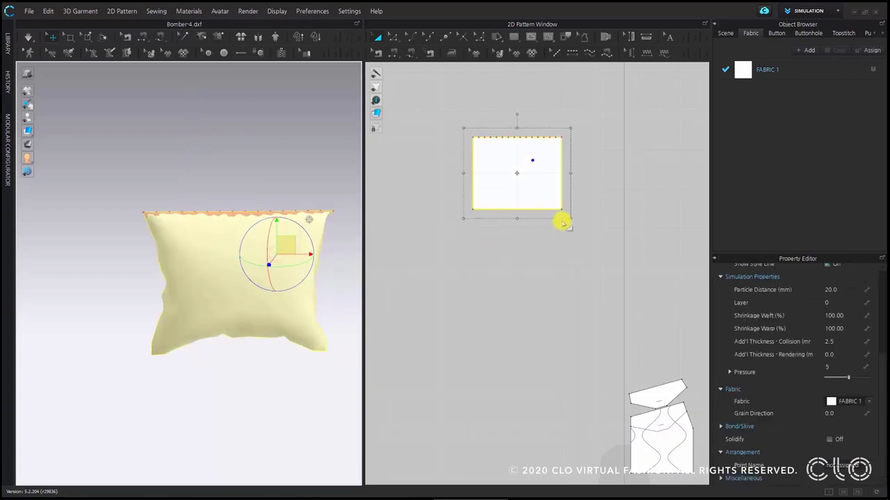
{"action": "left_click", "coordinate": [832, 365]}
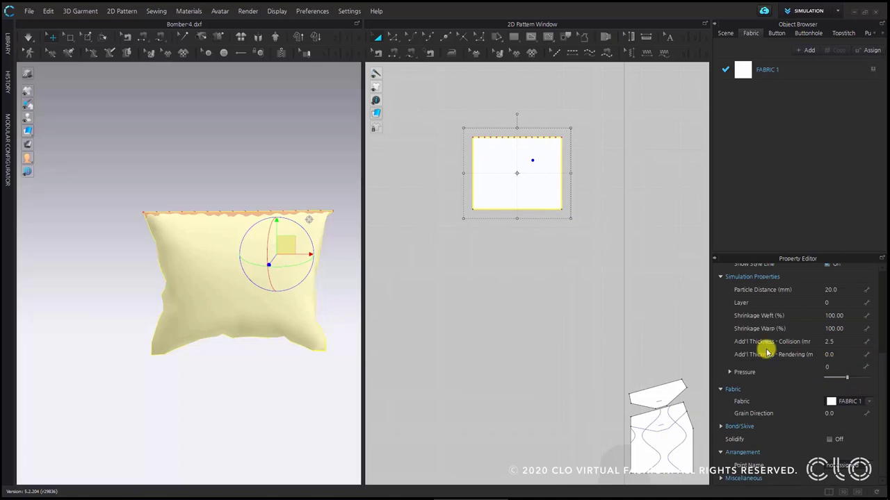
{"action": "left_click", "coordinate": [25, 38]}
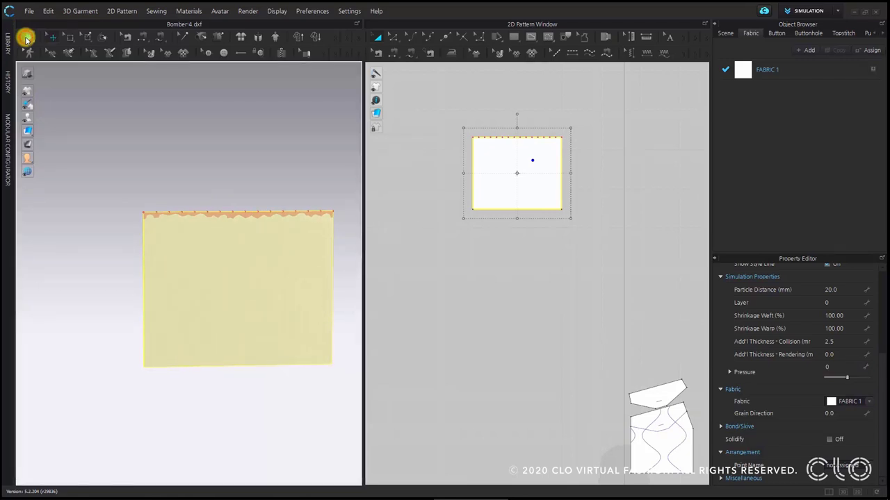
{"action": "left_click", "coordinate": [29, 40]}
{"action": "left_click", "coordinate": [618, 195]}
{"action": "scroll", "coordinate": [528, 174], "scroll_direction": "up", "scroll_amount": 4}
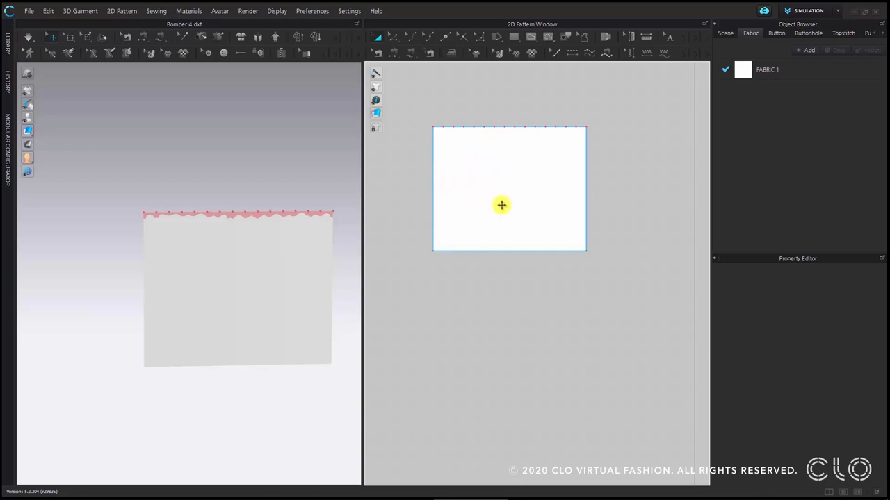
Draw an internal ellipse about 10.1 in around near the middle of the rectangular pattern piece.
{"action": "left_click", "coordinate": [566, 109]}
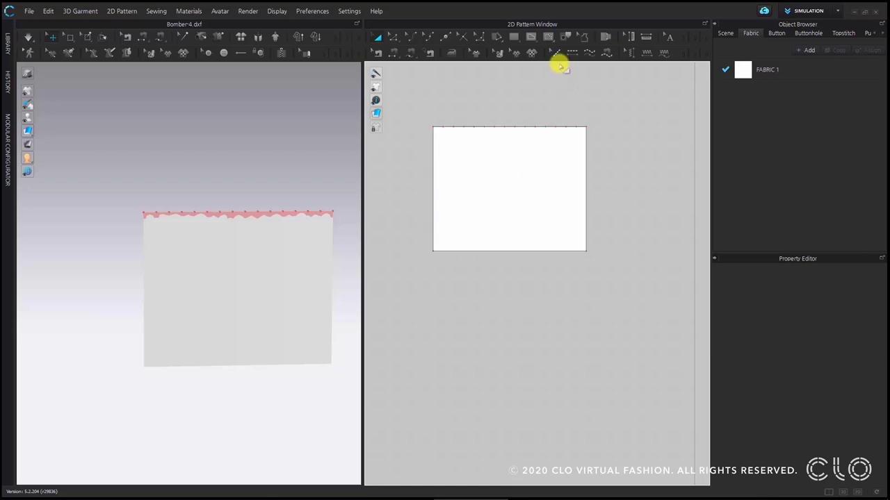
{"action": "left_click", "coordinate": [533, 40]}
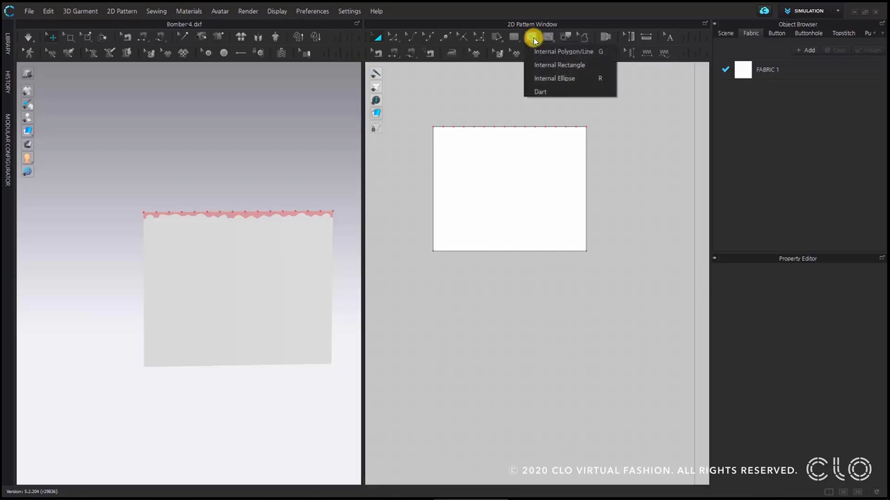
{"action": "left_click", "coordinate": [573, 79]}
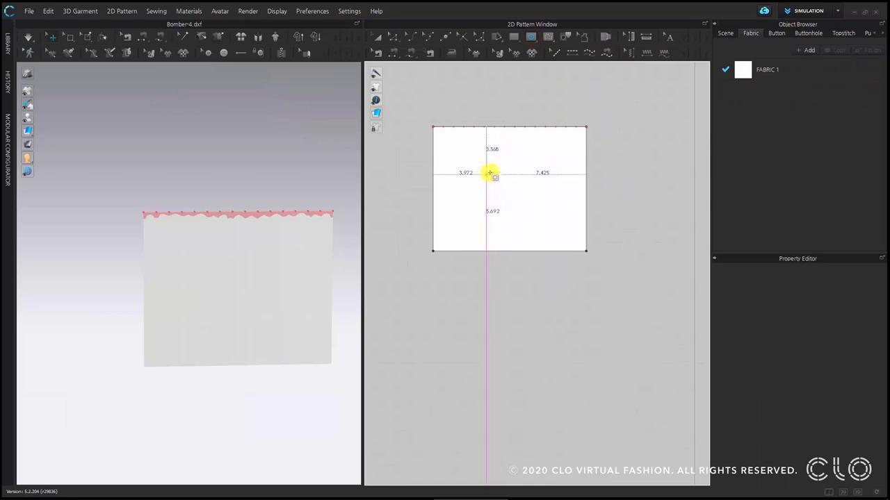
{"action": "left_click_drag", "start_coordinate": [489, 172], "coordinate": [533, 214]}
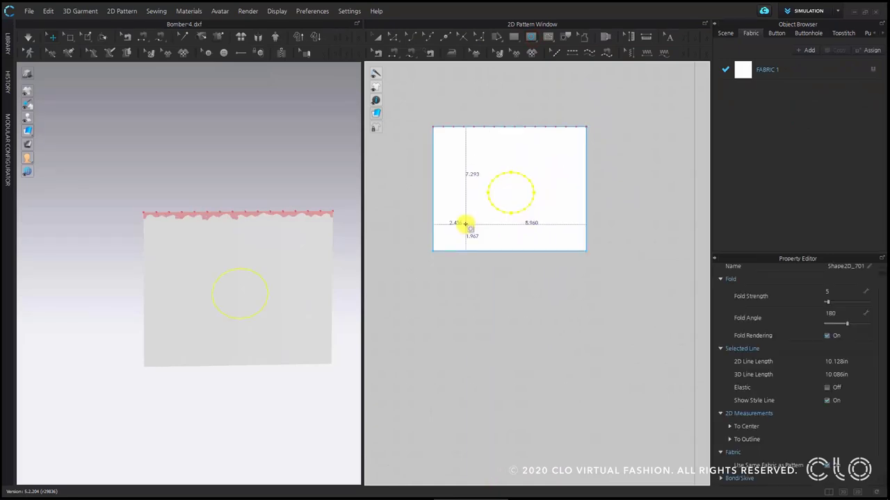
Create a Layer Clone (Under) of the rectangle with its ellipse and place it directly below the original in the 2D Pattern Window.
{"action": "left_click", "coordinate": [380, 38]}
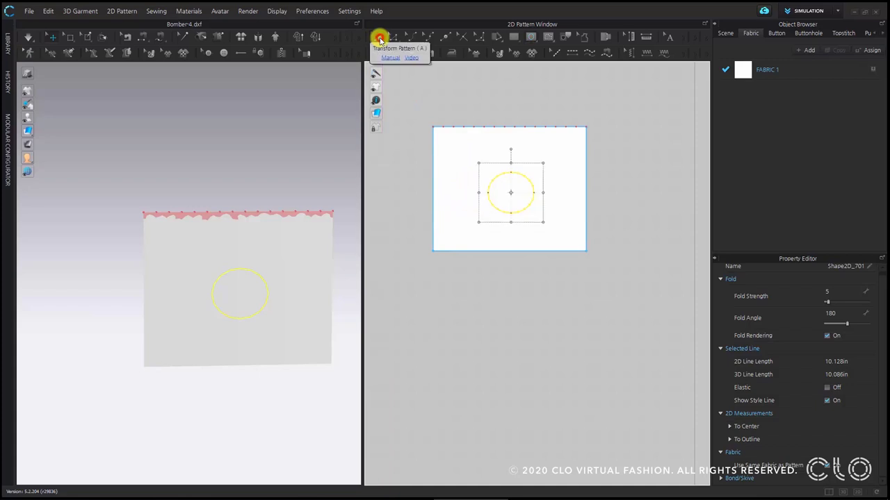
{"action": "left_click", "coordinate": [569, 152]}
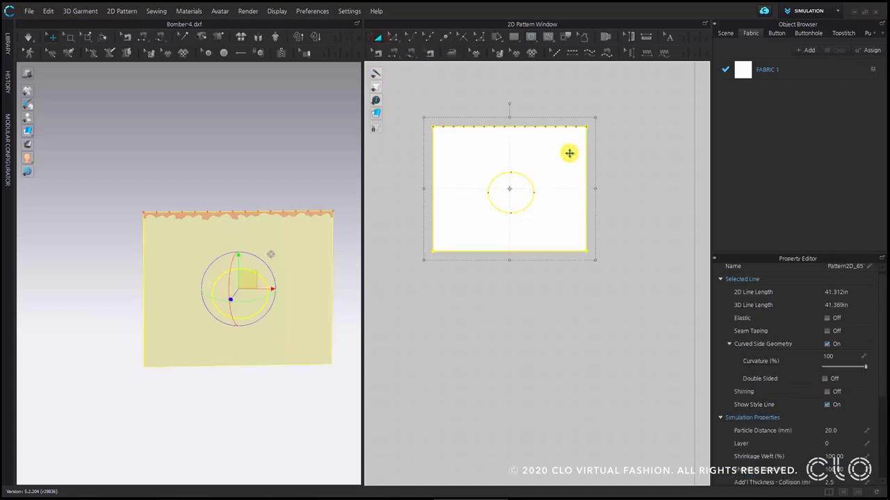
{"action": "right_click", "coordinate": [569, 153]}
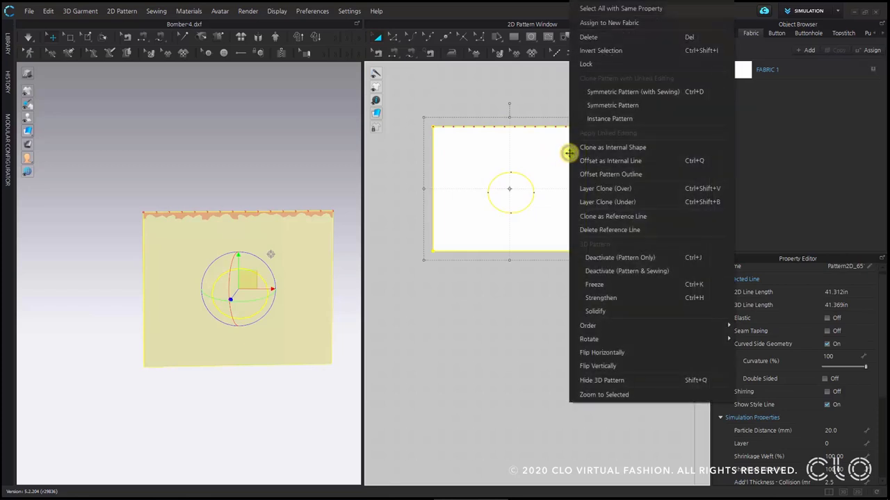
{"action": "left_click", "coordinate": [649, 203]}
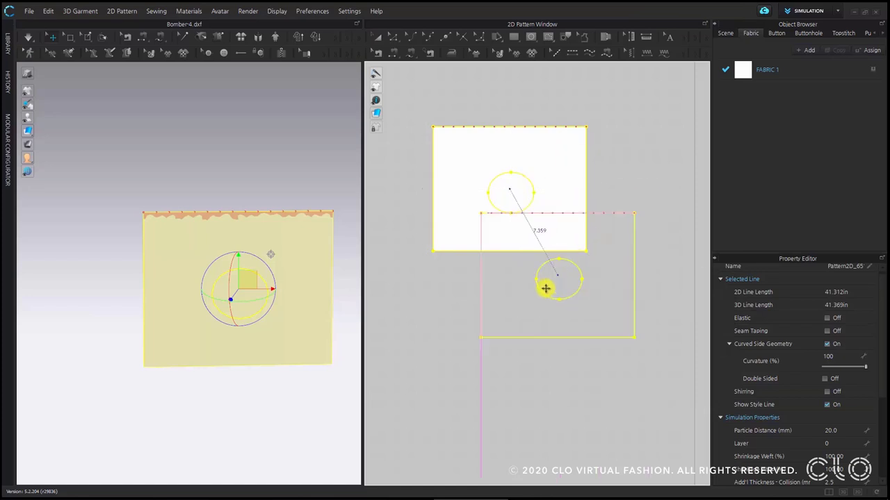
{"action": "left_click", "coordinate": [512, 322]}
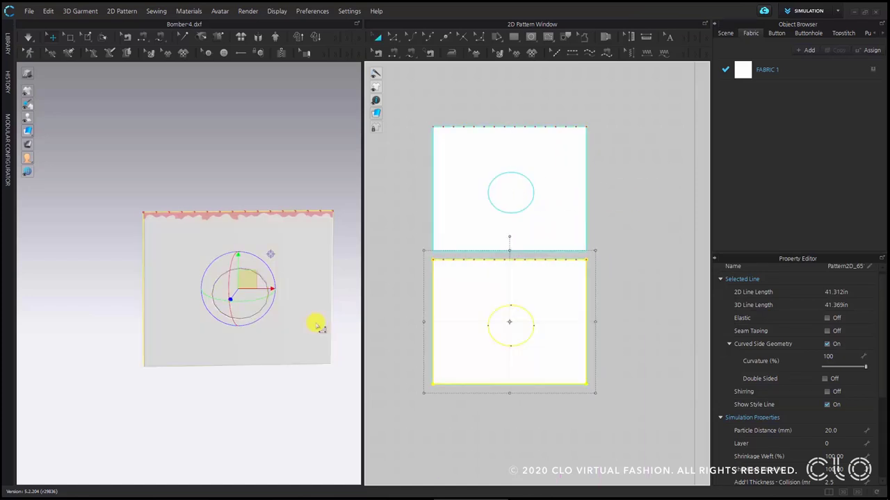
Delete the selected pins along the original panel's top edge in the 3D view.
{"action": "mouse_move", "coordinate": [209, 278]}
{"action": "left_mouse_down"}
{"action": "mouse_move", "coordinate": [274, 278]}
{"action": "mouse_move", "coordinate": [258, 278]}
{"action": "mouse_move", "coordinate": [322, 302]}
{"action": "mouse_move", "coordinate": [312, 302]}
{"action": "left_mouse_up"}
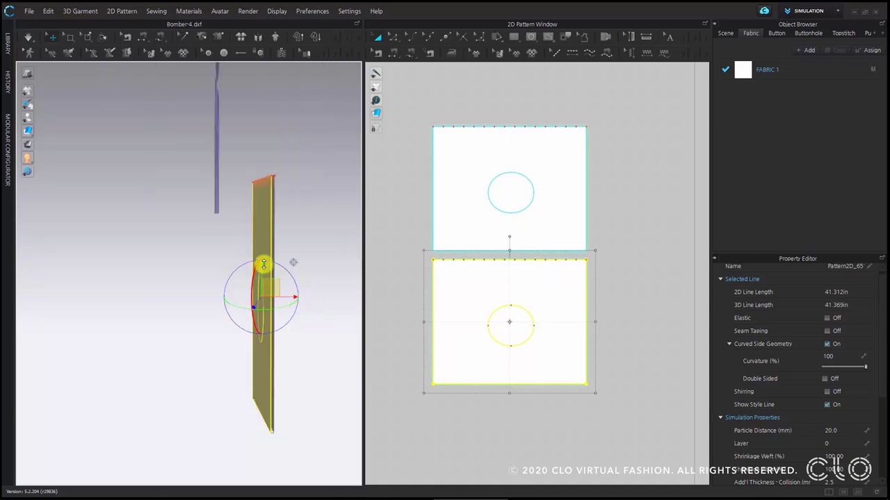
{"action": "left_click_drag", "start_coordinate": [262, 271], "coordinate": [269, 243]}
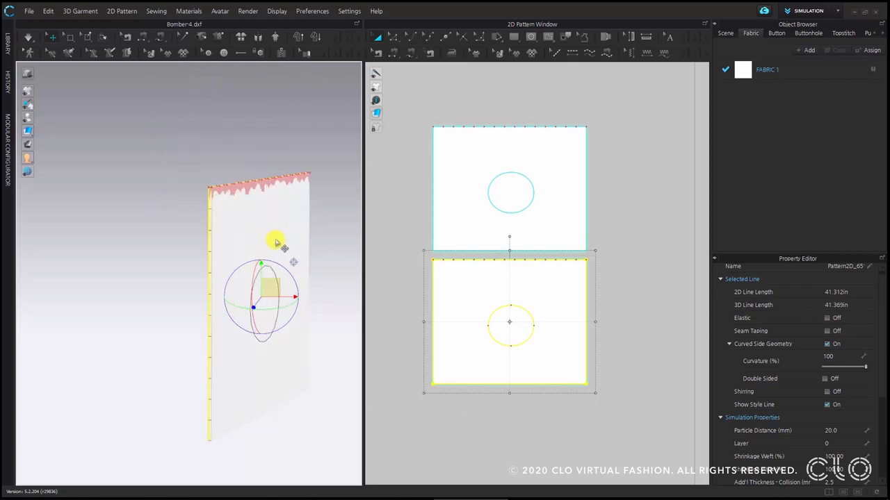
{"action": "left_click_drag", "start_coordinate": [254, 290], "coordinate": [280, 273]}
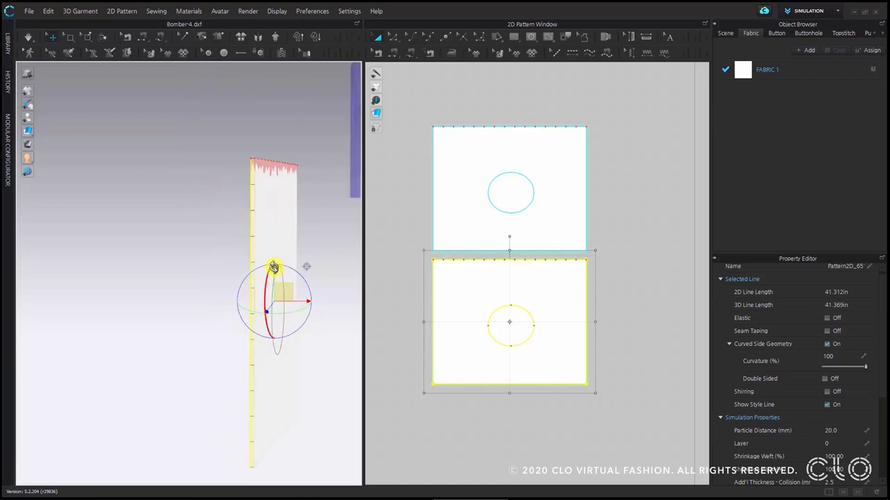
{"action": "mouse_move", "coordinate": [271, 239]}
{"action": "right_mouse_down"}
{"action": "mouse_move", "coordinate": [281, 206]}
{"action": "mouse_move", "coordinate": [276, 253]}
{"action": "mouse_move", "coordinate": [294, 232]}
{"action": "mouse_move", "coordinate": [250, 258]}
{"action": "mouse_move", "coordinate": [272, 249]}
{"action": "right_mouse_up"}
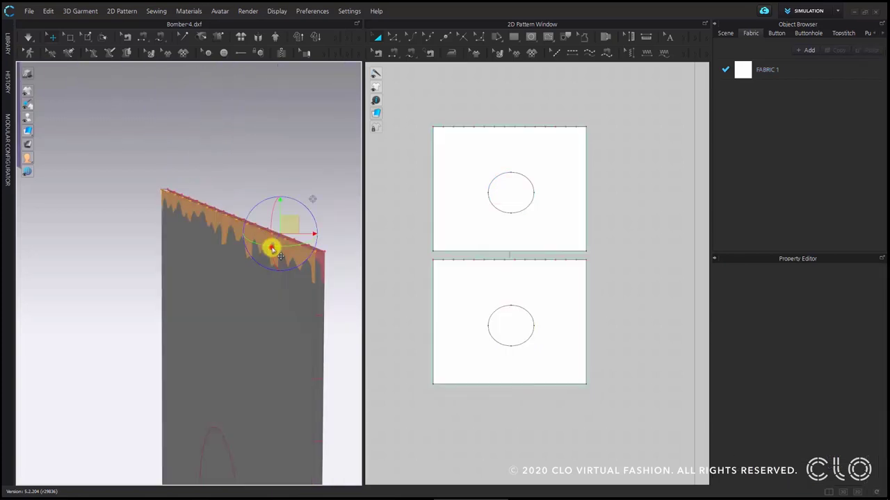
{"action": "right_click", "coordinate": [274, 242]}
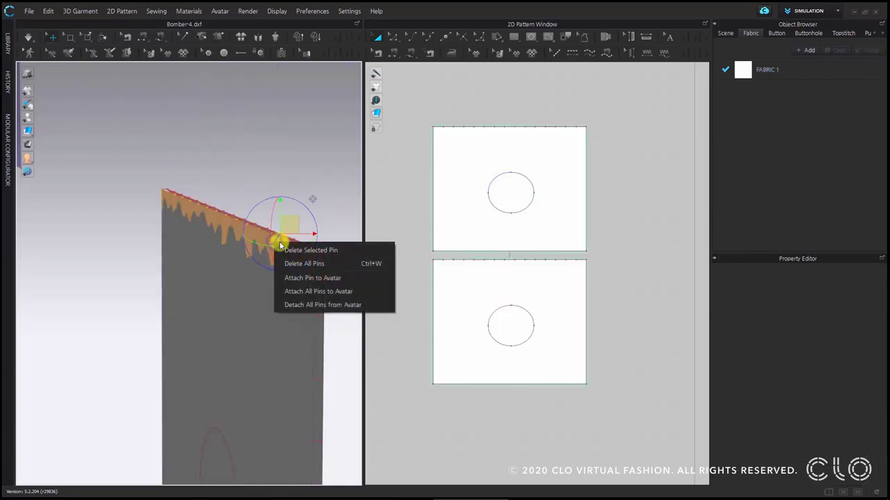
{"action": "left_click", "coordinate": [337, 254]}
Simulate the two layered panels and inspect how they hang in 3D.
{"action": "right_click_drag", "start_coordinate": [333, 255], "coordinate": [311, 258]}
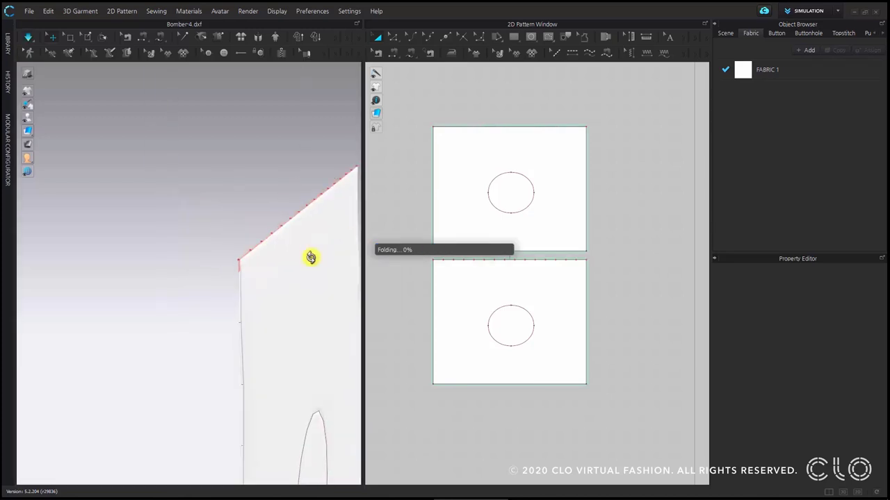
{"action": "scroll", "coordinate": [306, 290], "scroll_direction": "down", "scroll_amount": 5}
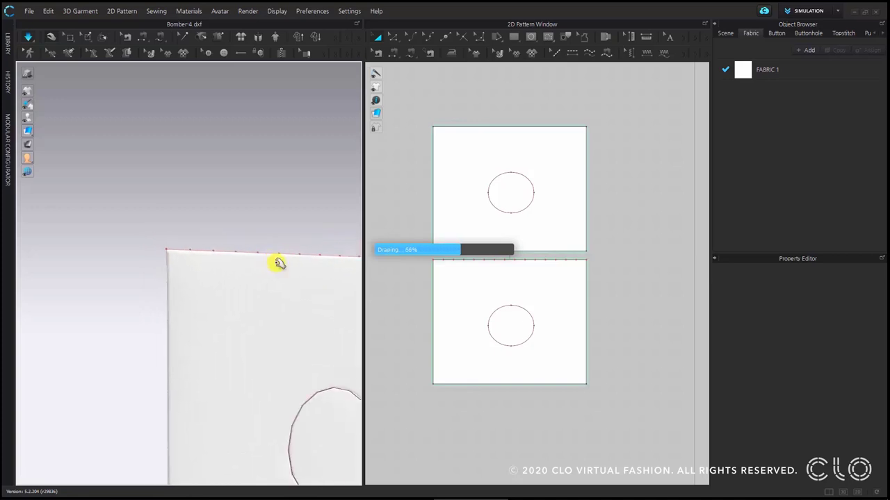
{"action": "mouse_move", "coordinate": [259, 229]}
{"action": "right_mouse_down"}
{"action": "mouse_move", "coordinate": [308, 230]}
{"action": "mouse_move", "coordinate": [215, 236]}
{"action": "mouse_move", "coordinate": [261, 230]}
{"action": "right_mouse_up"}
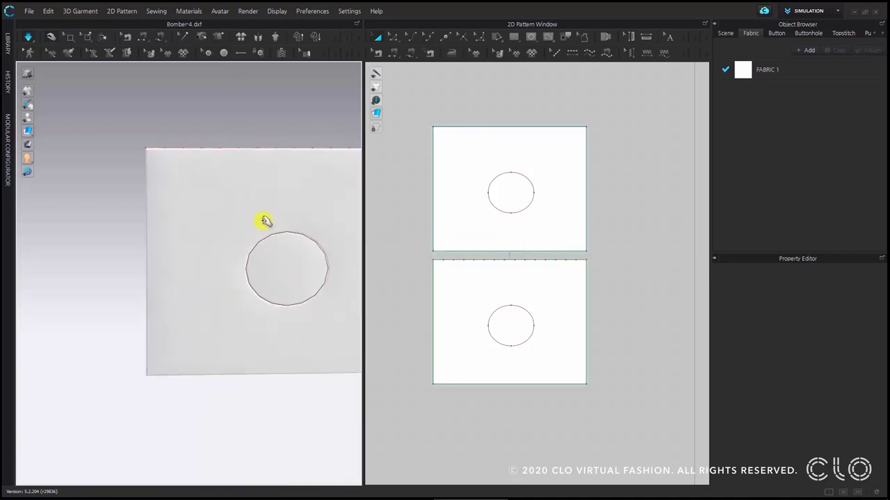
Set the Pressure of the original panel to 5.
{"action": "left_click", "coordinate": [544, 231]}
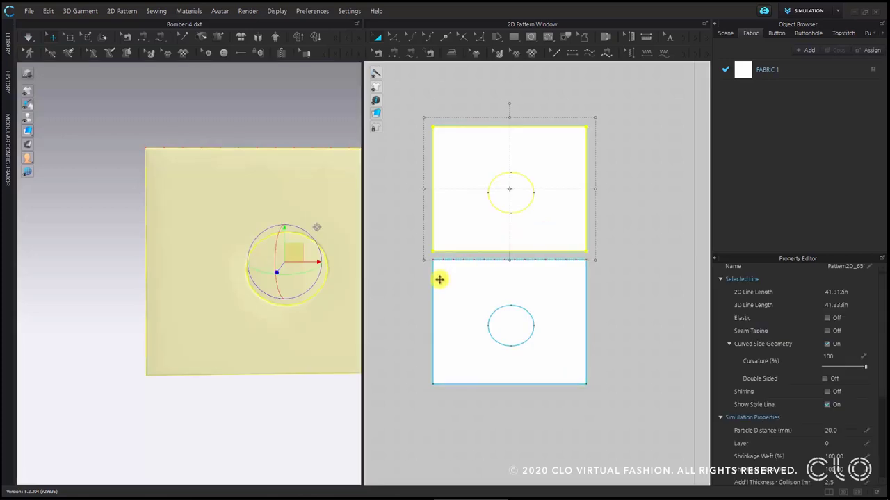
{"action": "right_click_drag", "start_coordinate": [327, 271], "coordinate": [205, 270]}
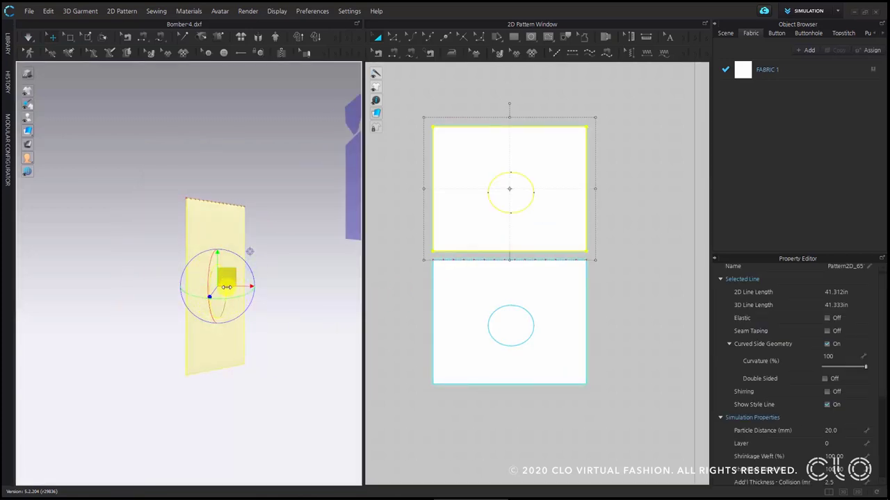
{"action": "scroll", "coordinate": [858, 389], "scroll_direction": "down", "scroll_amount": 3}
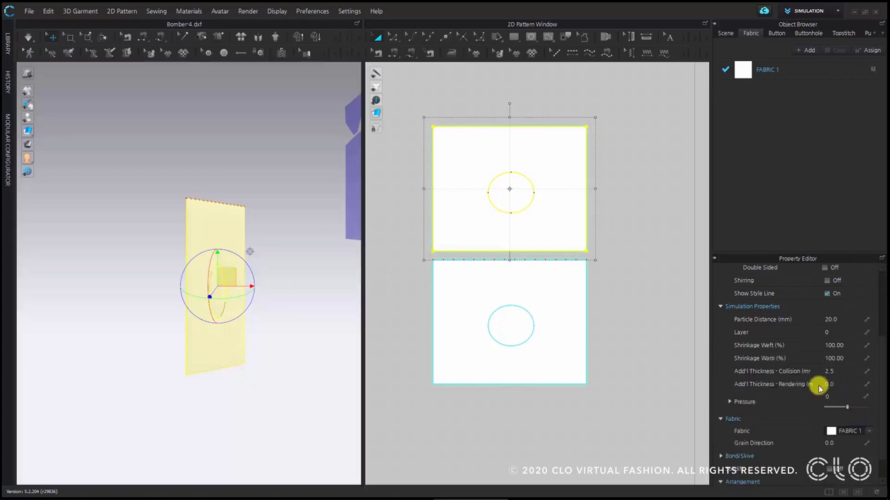
{"action": "left_click", "coordinate": [837, 396]}
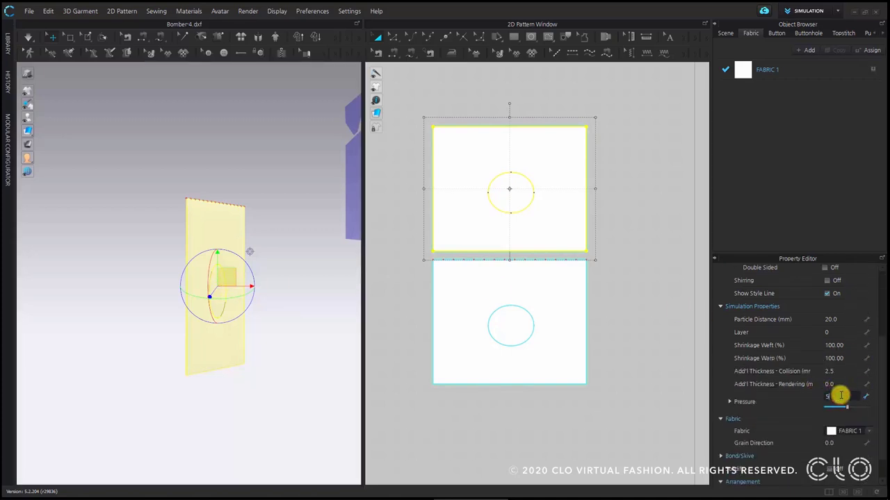
Set the Pressure of the cloned panel to -5.
{"action": "left_click", "coordinate": [578, 296]}
{"action": "right_click_drag", "start_coordinate": [158, 331], "coordinate": [185, 338]}
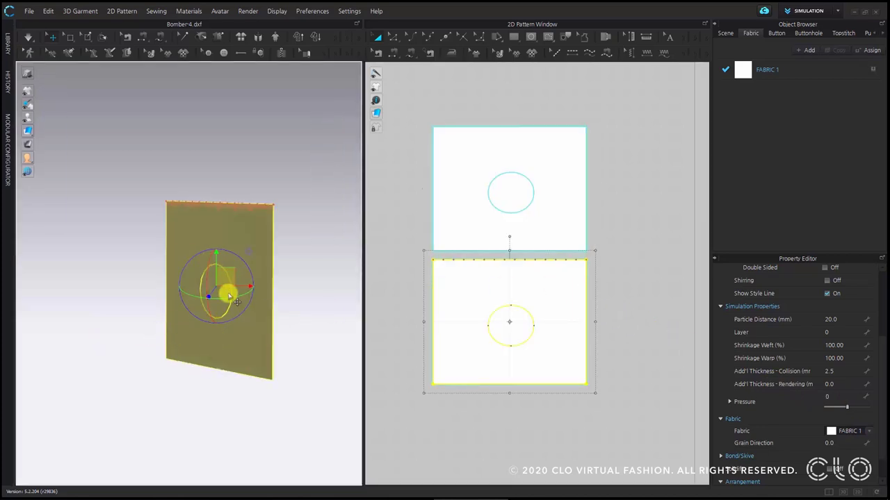
{"action": "left_click", "coordinate": [831, 398]}
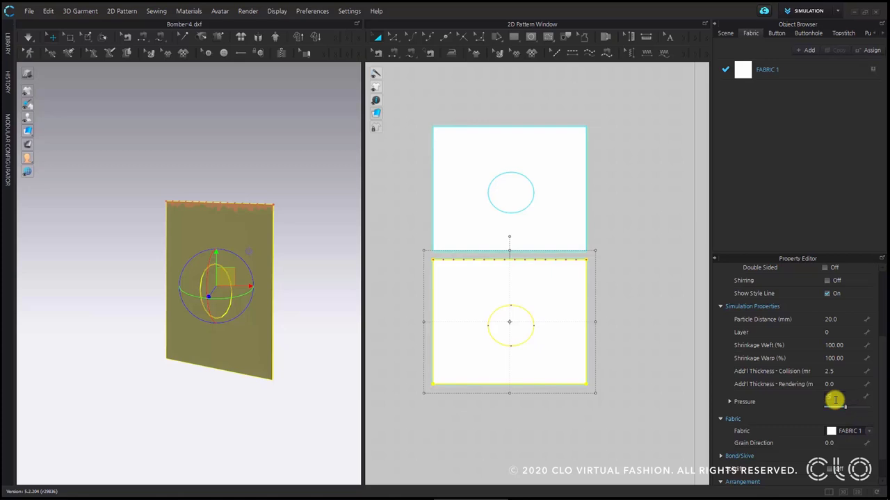
Simulate the pressurised panels so they inflate, pull on the fabric to check it from several sides, and stop the simulation.
{"action": "left_click", "coordinate": [32, 41]}
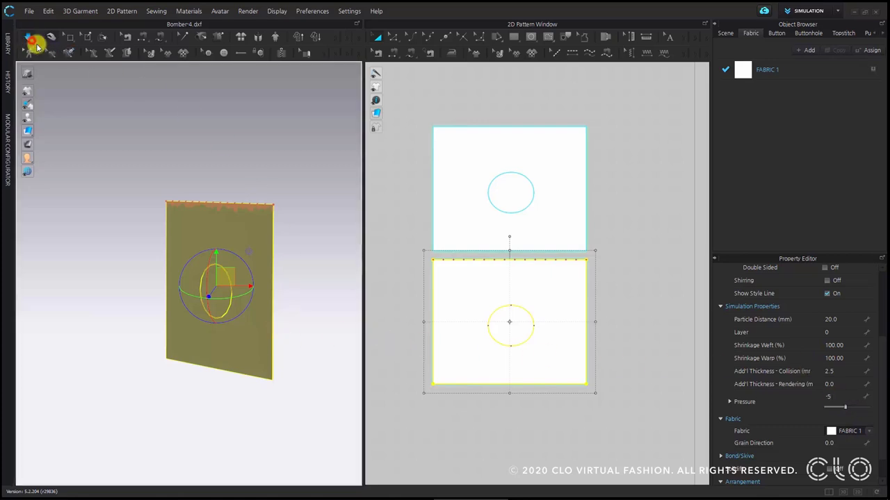
{"action": "left_click", "coordinate": [315, 269]}
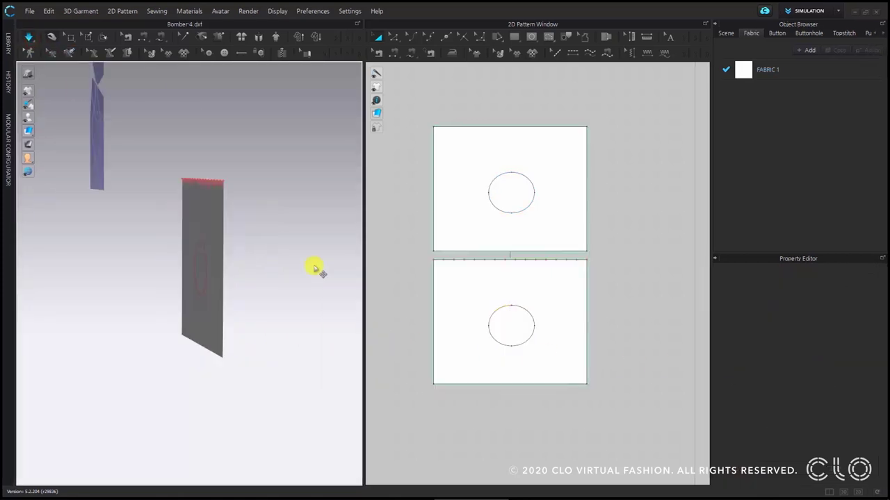
{"action": "right_click_drag", "start_coordinate": [282, 263], "coordinate": [334, 276]}
{"action": "mouse_move", "coordinate": [194, 257]}
{"action": "left_mouse_down"}
{"action": "mouse_move", "coordinate": [242, 262]}
{"action": "mouse_move", "coordinate": [208, 284]}
{"action": "mouse_move", "coordinate": [243, 289]}
{"action": "mouse_move", "coordinate": [234, 294]}
{"action": "left_mouse_up"}
{"action": "right_click_drag", "start_coordinate": [214, 300], "coordinate": [199, 238]}
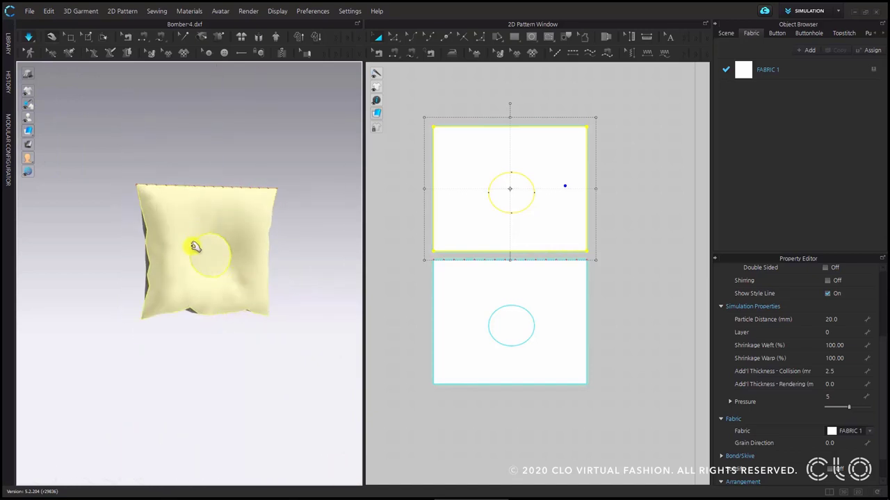
{"action": "right_click_drag", "start_coordinate": [271, 312], "coordinate": [245, 317]}
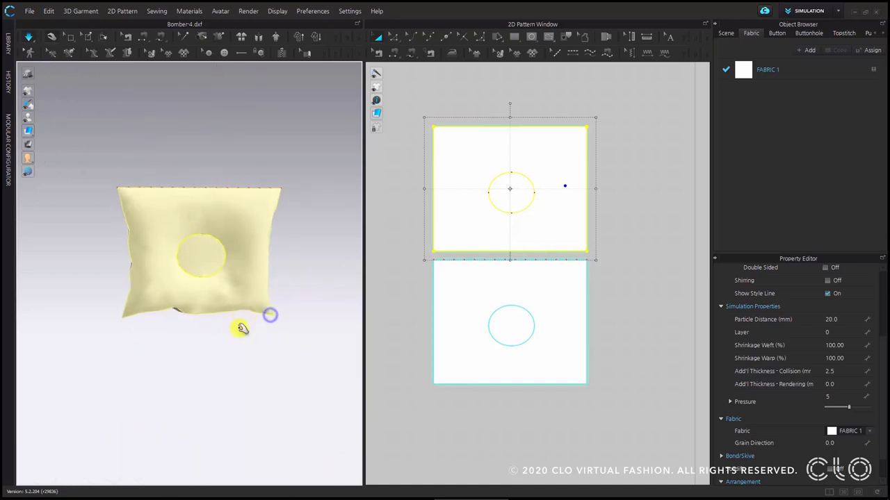
{"action": "left_click", "coordinate": [52, 36]}
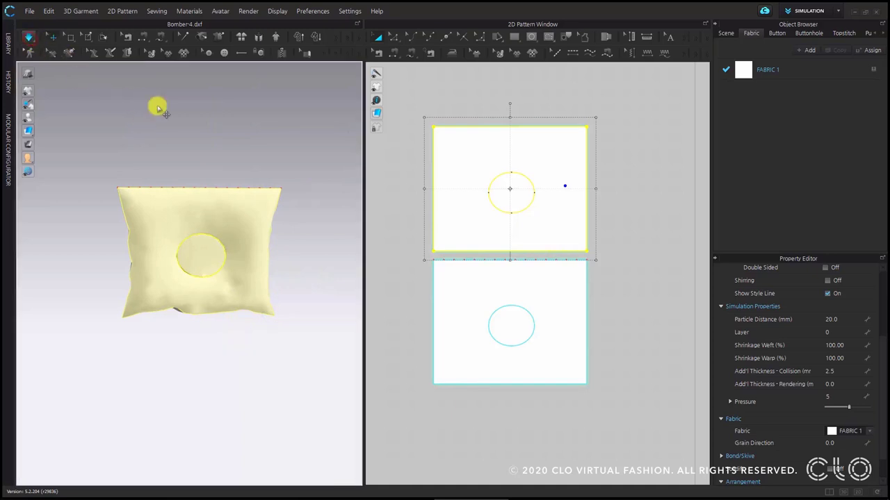
{"action": "left_click", "coordinate": [478, 151]}
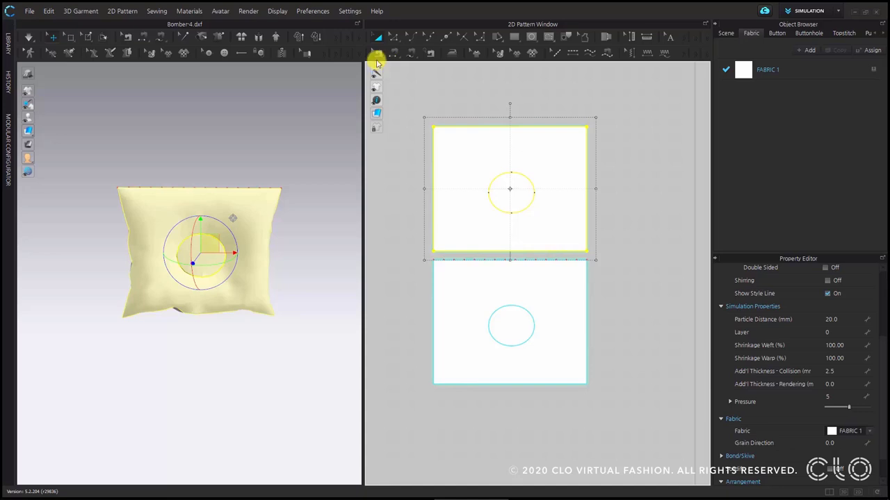
Select the seam joining the two internal ellipses with Edit Sewing and inspect it on the inflated panels.
{"action": "left_click", "coordinate": [376, 56]}
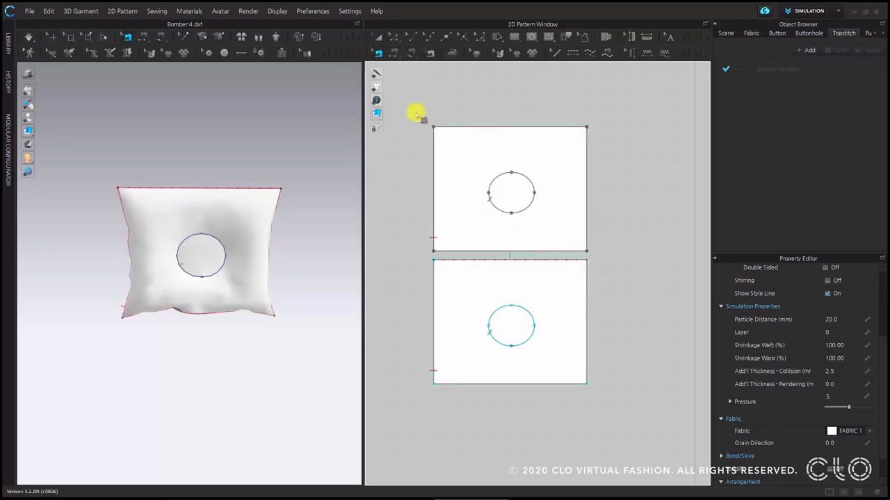
{"action": "left_click", "coordinate": [492, 177]}
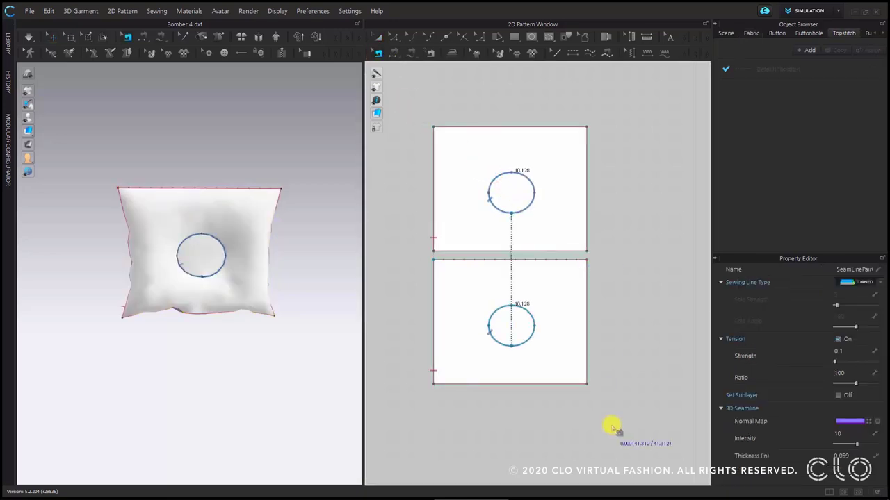
{"action": "right_click_drag", "start_coordinate": [209, 278], "coordinate": [236, 300]}
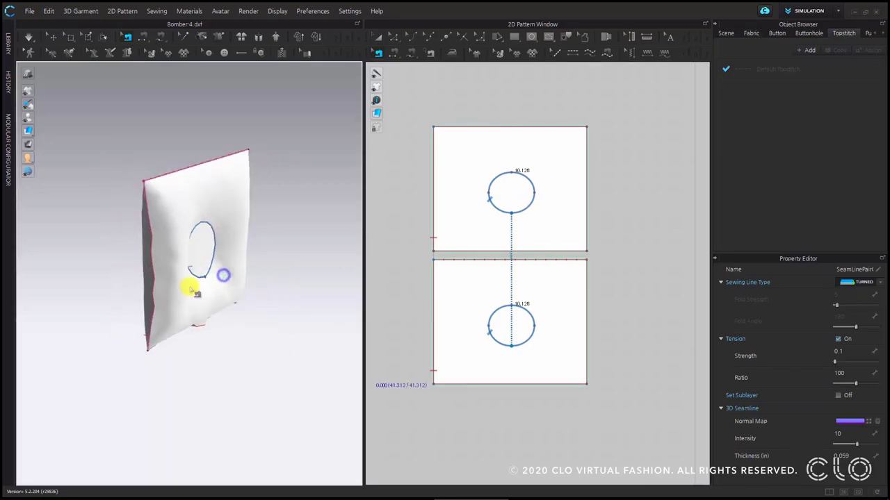
Delete the two sample panels with the stitched ellipses from the 2D pattern area.
{"action": "right_click_drag", "start_coordinate": [262, 242], "coordinate": [234, 244]}
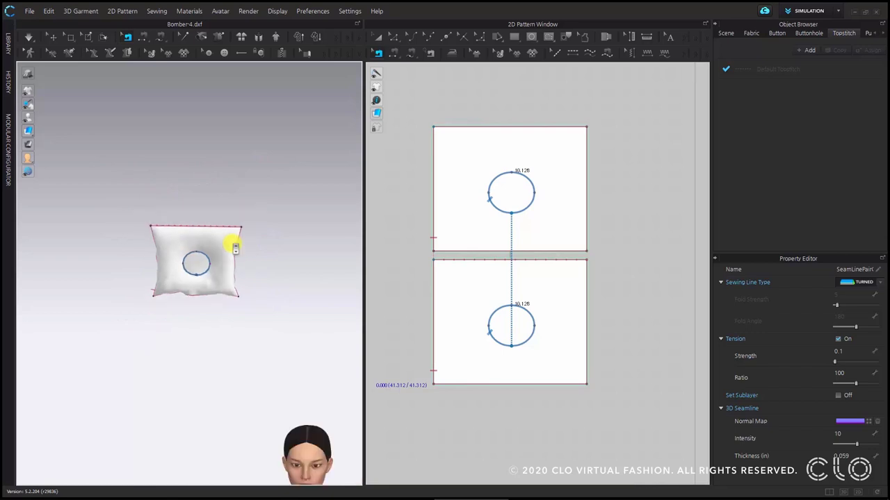
{"action": "scroll", "coordinate": [236, 249], "scroll_direction": "down", "scroll_amount": 2}
{"action": "scroll", "coordinate": [241, 239], "scroll_direction": "down", "scroll_amount": 2}
{"action": "scroll", "coordinate": [268, 252], "scroll_direction": "up", "scroll_amount": 3}
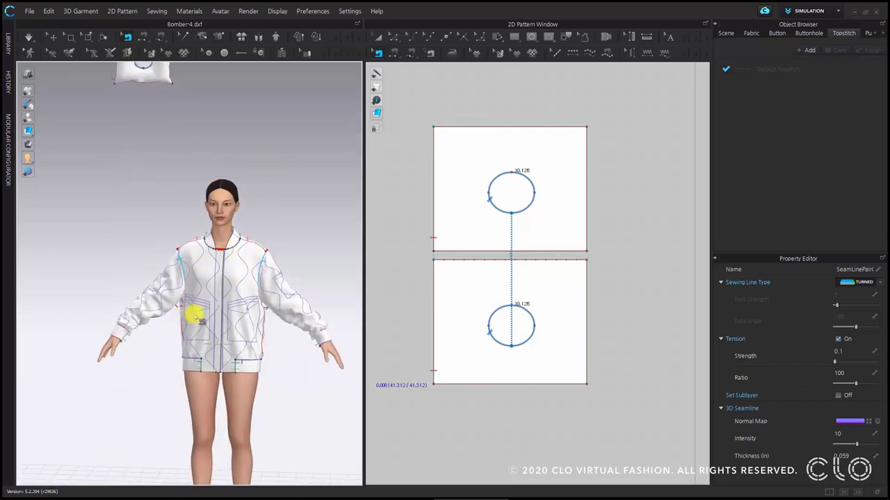
{"action": "left_click", "coordinate": [378, 38]}
{"action": "scroll", "coordinate": [563, 255], "scroll_direction": "down", "scroll_amount": 4}
{"action": "left_click_drag", "start_coordinate": [611, 315], "coordinate": [472, 186]}
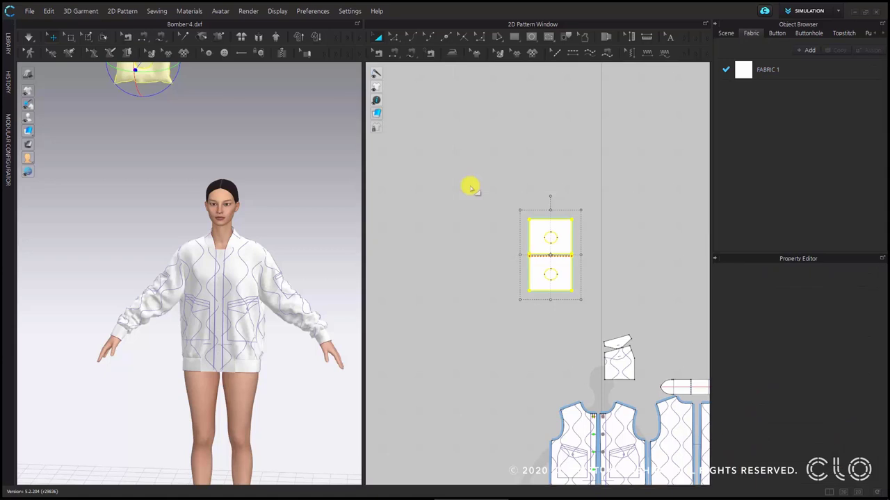
{"action": "key", "text": "Delete"}
{"action": "scroll", "coordinate": [542, 225], "scroll_direction": "down", "scroll_amount": 2}
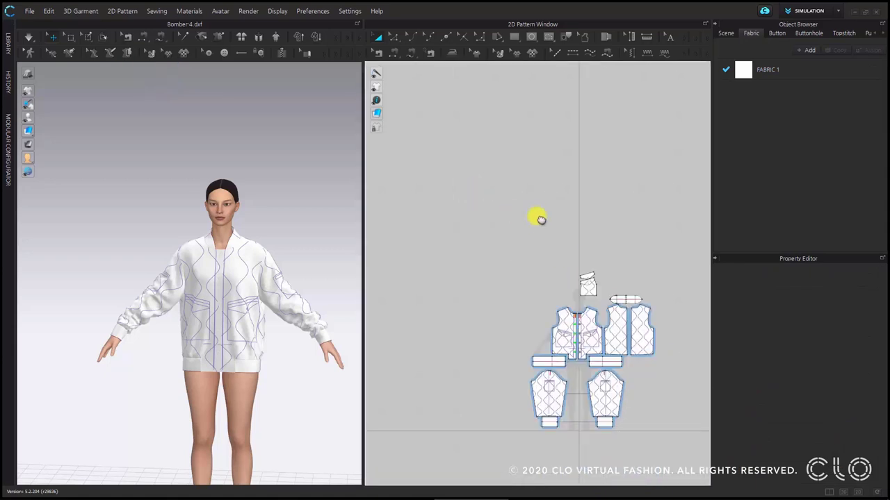
Select all the wavy quilting baselines on one front bodice panel with the Trace tool, including the short segments along the side seam.
{"action": "scroll", "coordinate": [551, 287], "scroll_direction": "up", "scroll_amount": 1}
{"action": "scroll", "coordinate": [551, 286], "scroll_direction": "up", "scroll_amount": 4}
{"action": "scroll", "coordinate": [570, 299], "scroll_direction": "down", "scroll_amount": 4}
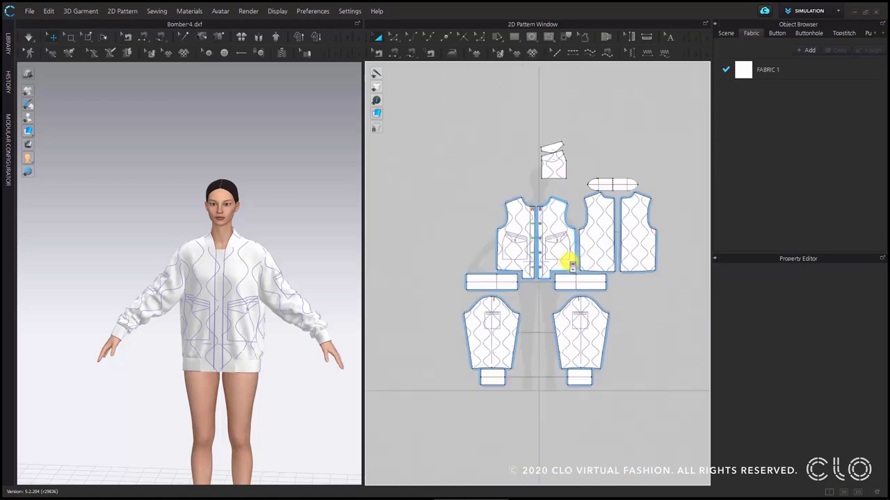
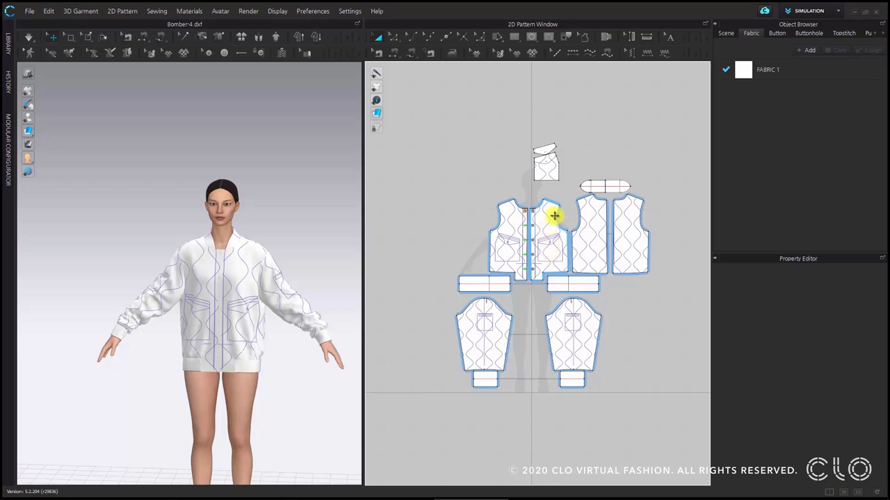
{"action": "left_click", "coordinate": [562, 39]}
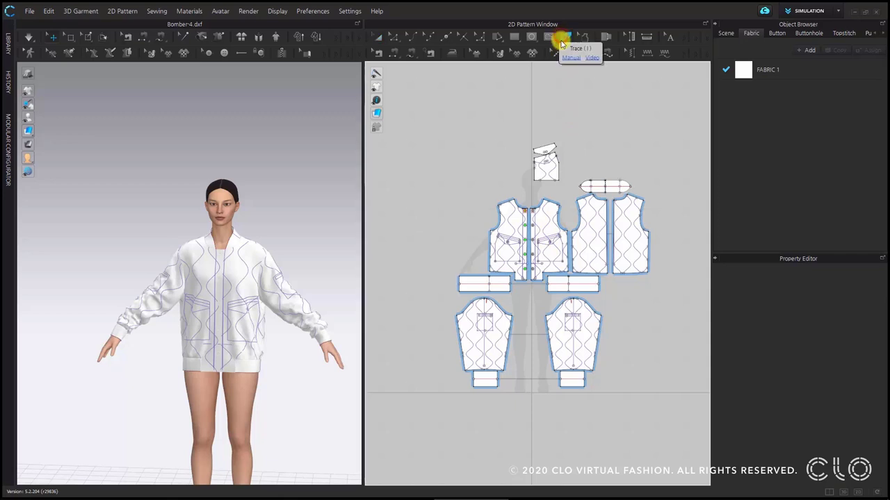
{"action": "scroll", "coordinate": [528, 208], "scroll_direction": "up", "scroll_amount": 3}
{"action": "left_click", "coordinate": [517, 183]}
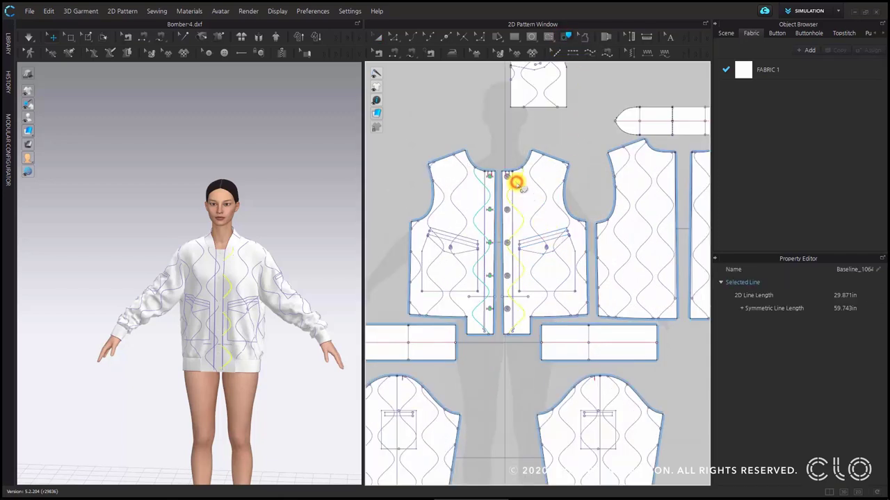
{"action": "left_click", "coordinate": [549, 179], "text": "shift"}
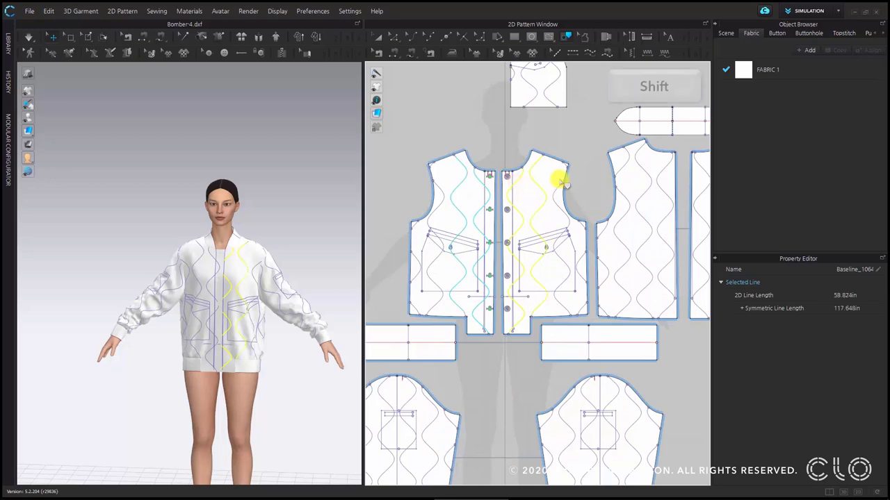
{"action": "scroll", "coordinate": [563, 167], "scroll_direction": "up", "scroll_amount": 5}
{"action": "left_click", "coordinate": [536, 228], "text": "shift"}
{"action": "scroll", "coordinate": [587, 327], "scroll_direction": "down", "scroll_amount": 5}
{"action": "scroll", "coordinate": [587, 327], "scroll_direction": "up", "scroll_amount": 5}
{"action": "left_click", "coordinate": [582, 306], "text": "shift"}
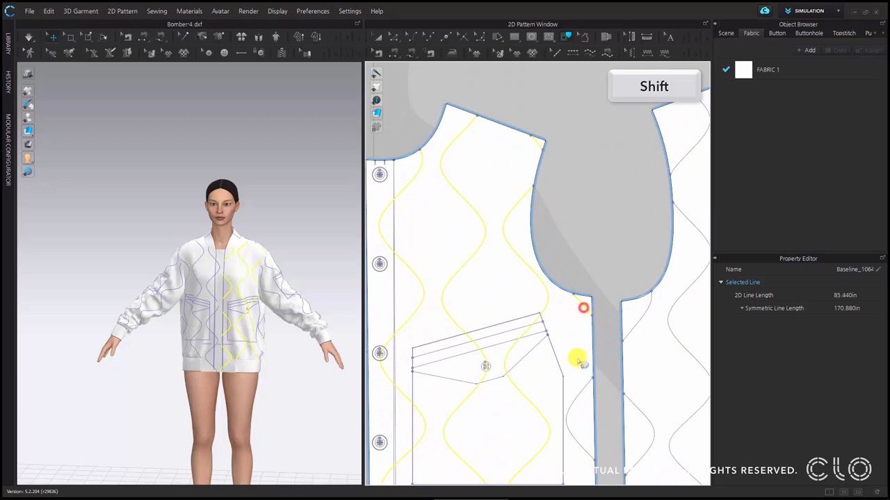
{"action": "scroll", "coordinate": [577, 397], "scroll_direction": "down", "scroll_amount": 5}
{"action": "scroll", "coordinate": [575, 400], "scroll_direction": "down", "scroll_amount": 3}
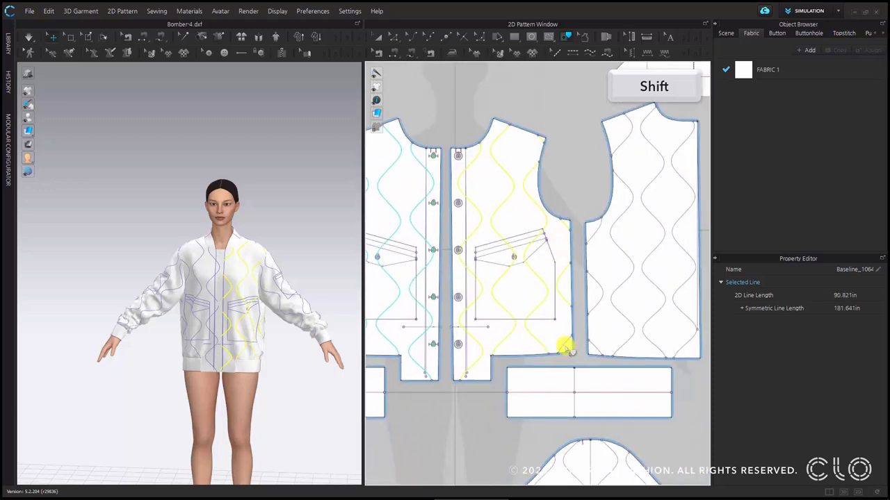
{"action": "scroll", "coordinate": [561, 340], "scroll_direction": "down", "scroll_amount": 3}
{"action": "scroll", "coordinate": [528, 328], "scroll_direction": "up", "scroll_amount": 2}
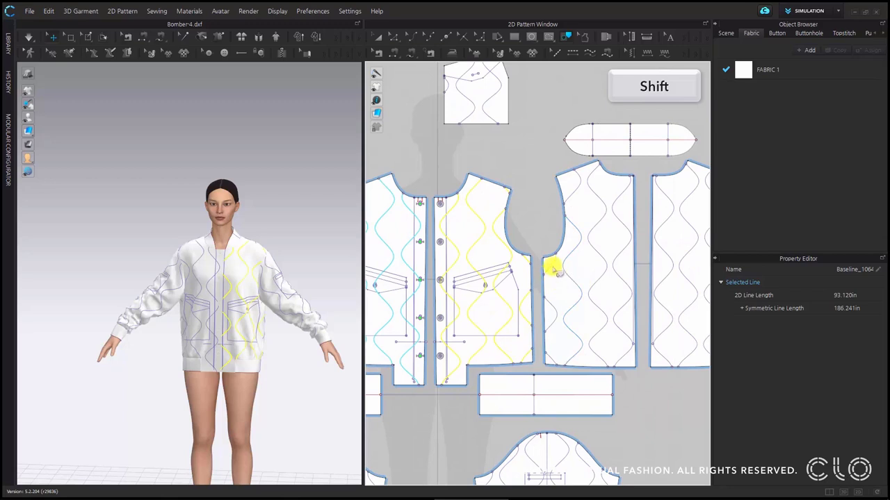
Add the wavy quilting baselines of the adjacent back panel to the Trace selection.
{"action": "left_click", "coordinate": [548, 311], "text": "shift"}
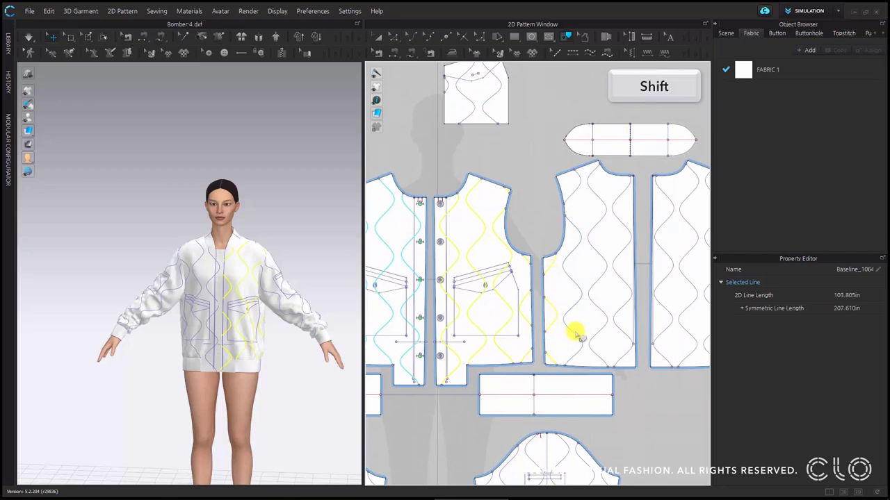
{"action": "left_click", "coordinate": [591, 185], "text": "shift"}
{"action": "left_click", "coordinate": [617, 198], "text": "shift"}
{"action": "scroll", "coordinate": [599, 221], "scroll_direction": "down", "scroll_amount": 3}
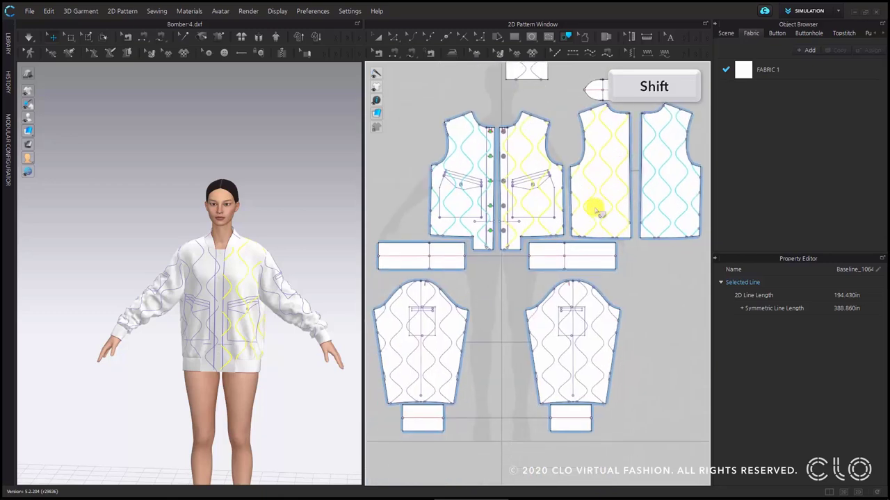
Add one sleeve's wavy baselines, including the short edge segments, to the selection and trace all the selected lines as internal lines.
{"action": "scroll", "coordinate": [599, 213], "scroll_direction": "down", "scroll_amount": 1}
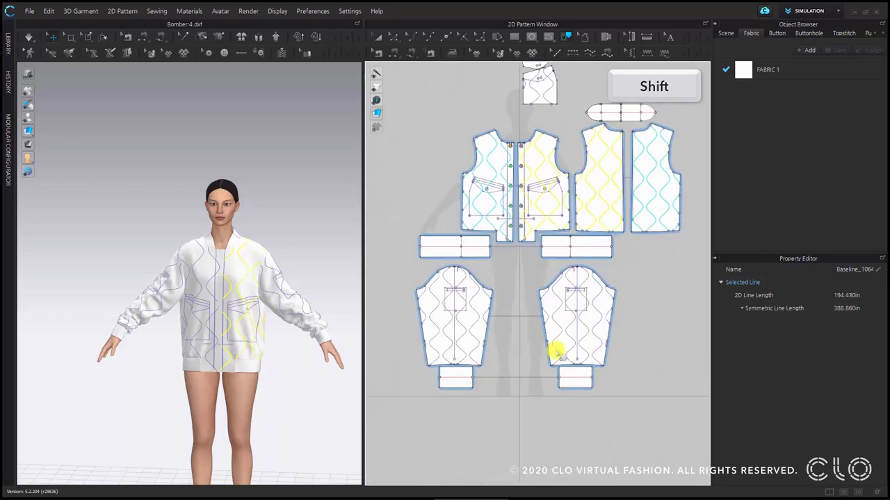
{"action": "scroll", "coordinate": [555, 316], "scroll_direction": "up", "scroll_amount": 3}
{"action": "left_click", "coordinate": [545, 301], "text": "shift"}
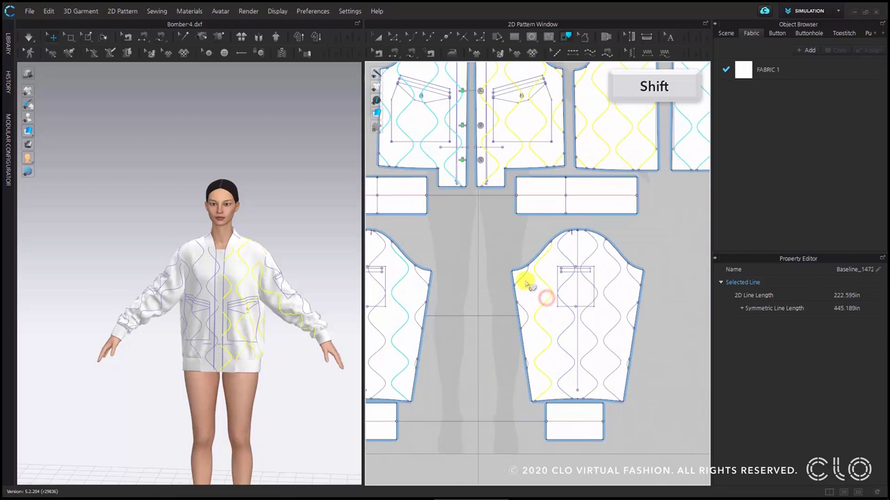
{"action": "left_click", "coordinate": [521, 276], "text": "shift"}
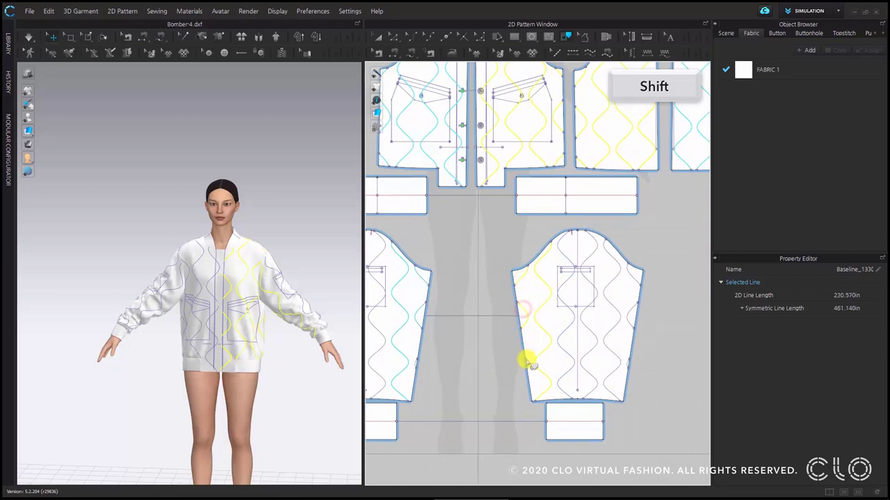
{"action": "left_click", "coordinate": [565, 357], "text": "shift"}
{"action": "left_click", "coordinate": [592, 334], "text": "shift"}
{"action": "left_click", "coordinate": [613, 307], "text": "shift"}
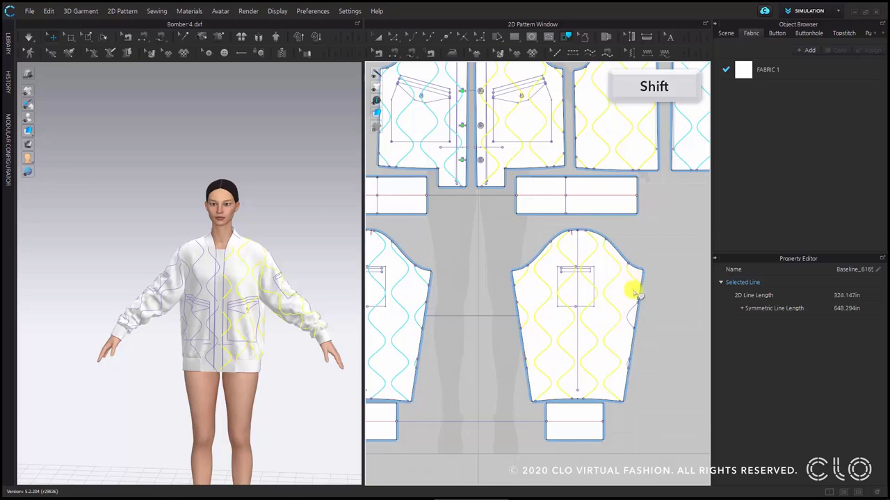
{"action": "scroll", "coordinate": [628, 362], "scroll_direction": "up", "scroll_amount": 5}
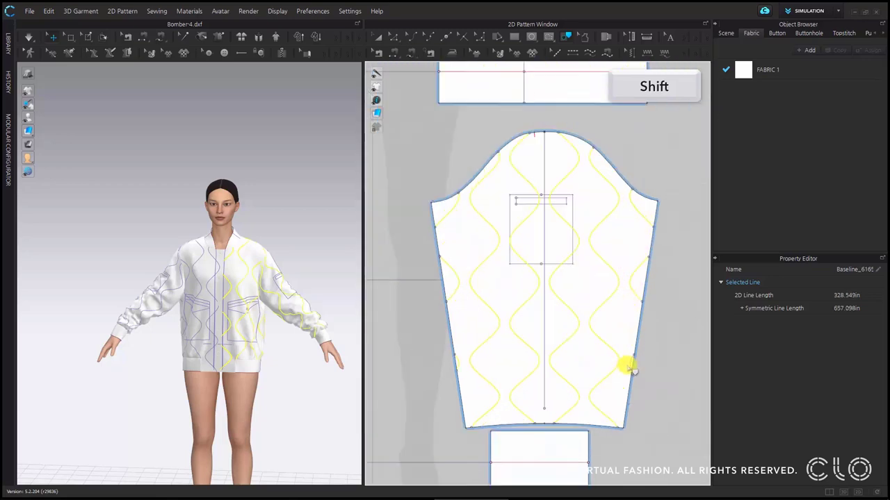
{"action": "left_click", "coordinate": [631, 362], "text": "shift"}
{"action": "scroll", "coordinate": [577, 300], "scroll_direction": "down", "scroll_amount": 5}
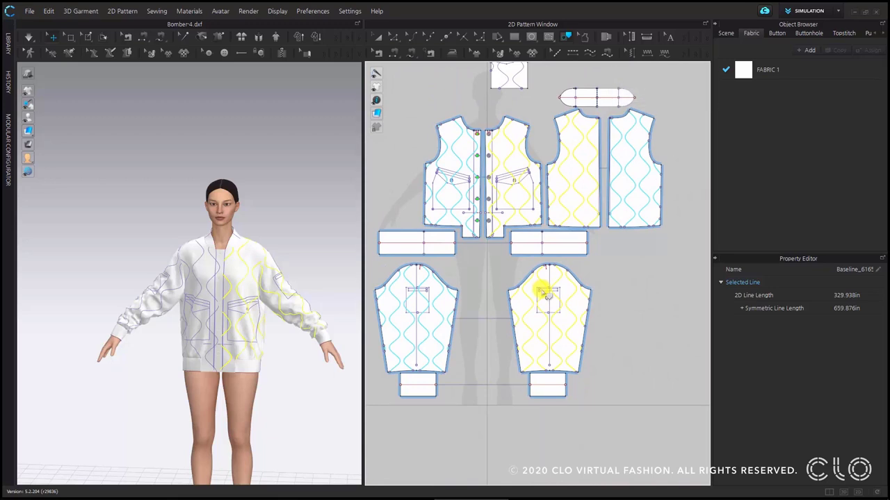
{"action": "key", "text": "Return"}
{"action": "left_click", "coordinate": [591, 269]}
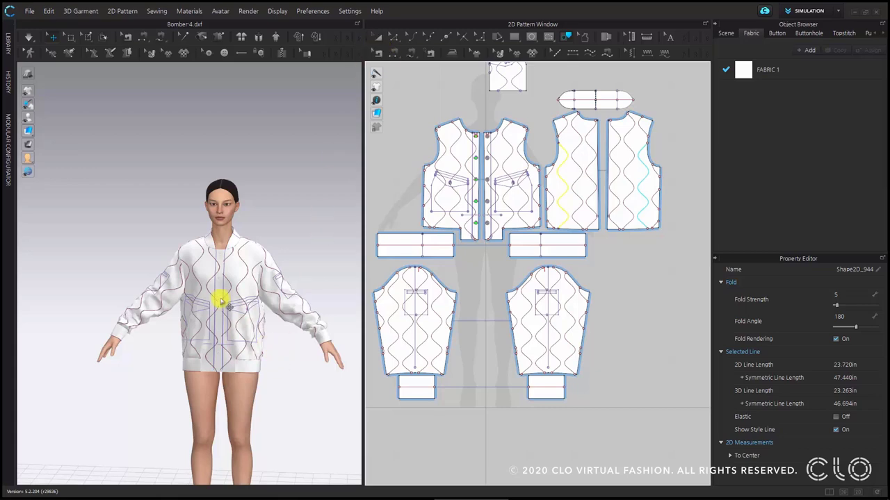
Examine the traced quilting lines up close on the jacket's front and neckline from several angles.
{"action": "scroll", "coordinate": [221, 300], "scroll_direction": "up", "scroll_amount": 8}
{"action": "right_click_drag", "start_coordinate": [251, 287], "coordinate": [198, 287]}
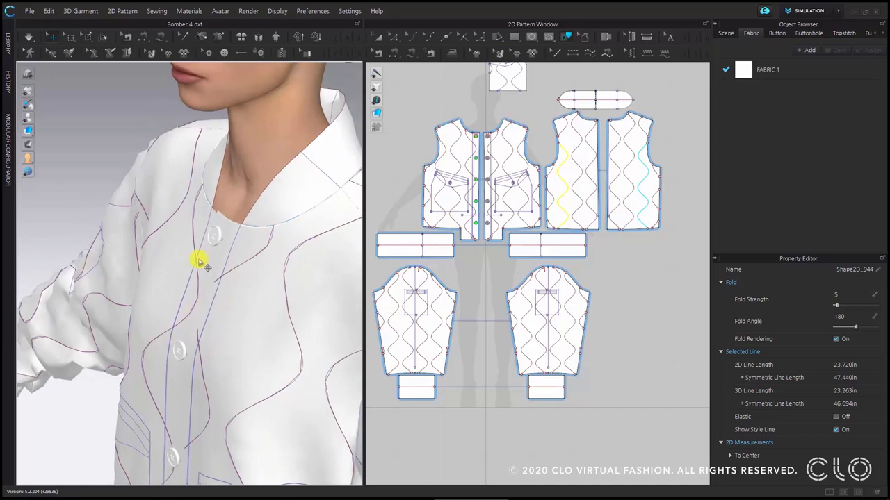
{"action": "right_click_drag", "start_coordinate": [203, 257], "coordinate": [206, 257]}
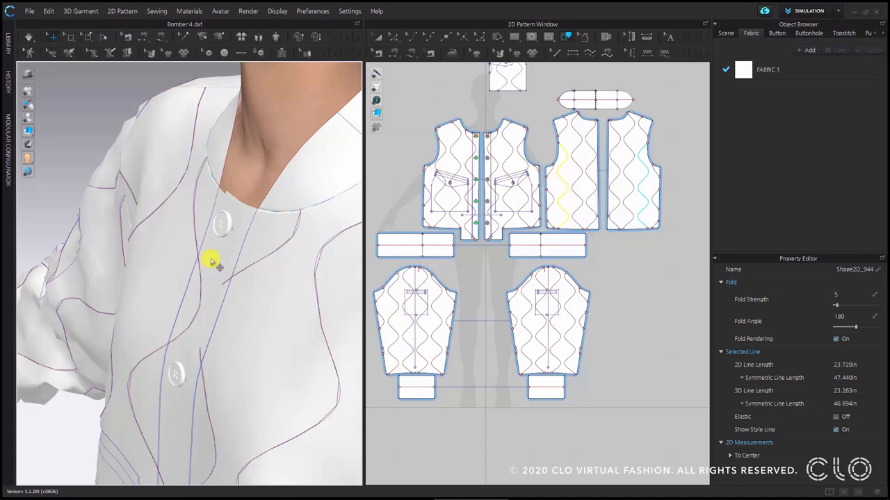
{"action": "mouse_move", "coordinate": [257, 243]}
{"action": "right_mouse_down"}
{"action": "mouse_move", "coordinate": [257, 209]}
{"action": "mouse_move", "coordinate": [270, 242]}
{"action": "right_mouse_up"}
{"action": "left_click", "coordinate": [270, 240]}
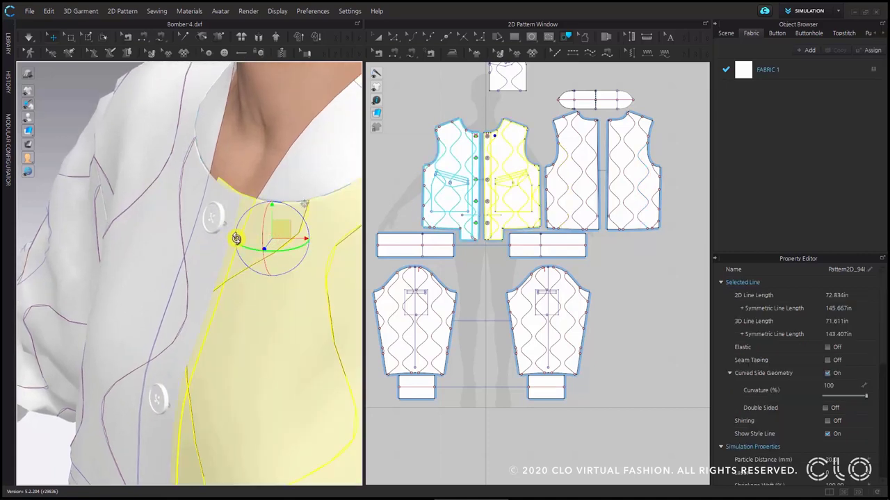
{"action": "right_click_drag", "start_coordinate": [231, 265], "coordinate": [257, 271]}
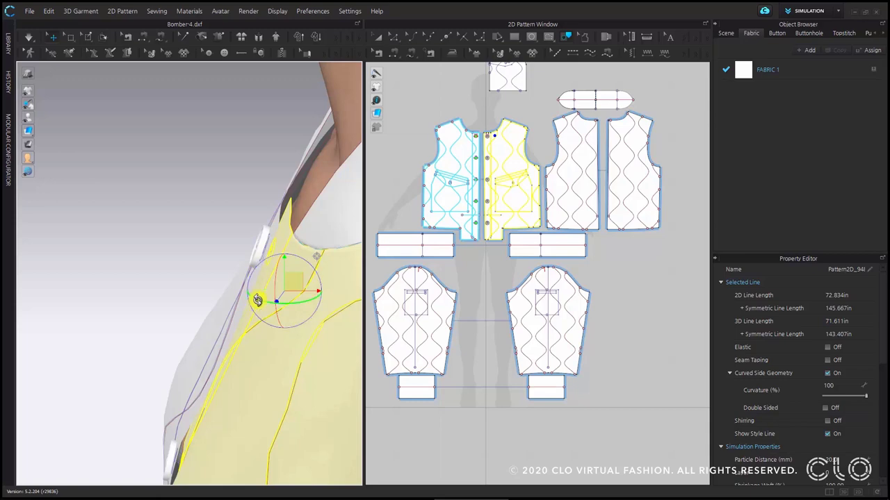
{"action": "right_click_drag", "start_coordinate": [283, 305], "coordinate": [226, 284]}
{"action": "scroll", "coordinate": [308, 308], "scroll_direction": "down", "scroll_amount": 3}
{"action": "right_click_drag", "start_coordinate": [297, 339], "coordinate": [282, 310]}
{"action": "middle_click_drag", "start_coordinate": [282, 310], "coordinate": [294, 284]}
Create a Layer Clone (Over) of one front panel, both back panels and both sleeves, placing the copies above the original patterns.
{"action": "scroll", "coordinate": [518, 191], "scroll_direction": "down", "scroll_amount": 2}
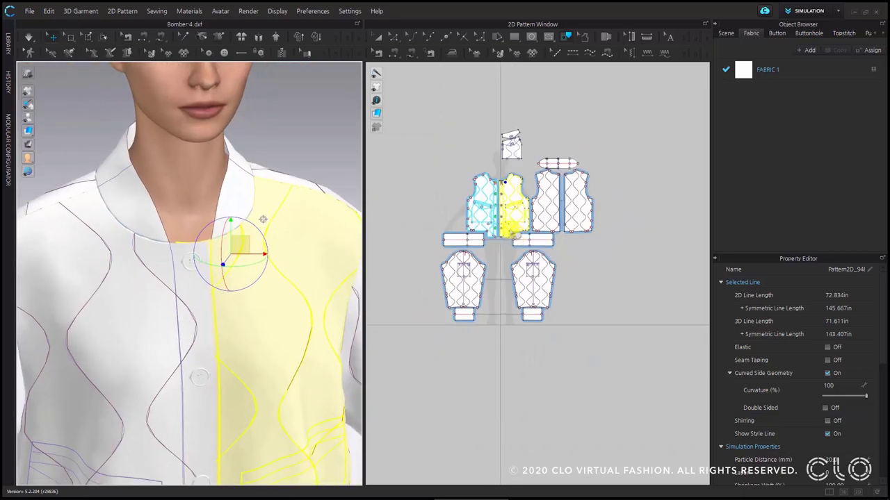
{"action": "scroll", "coordinate": [485, 170], "scroll_direction": "up", "scroll_amount": 3}
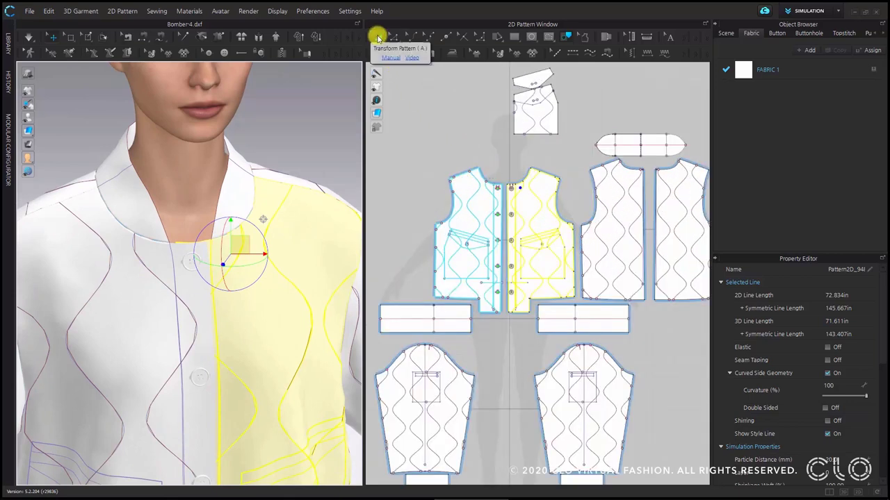
{"action": "left_click", "coordinate": [377, 37]}
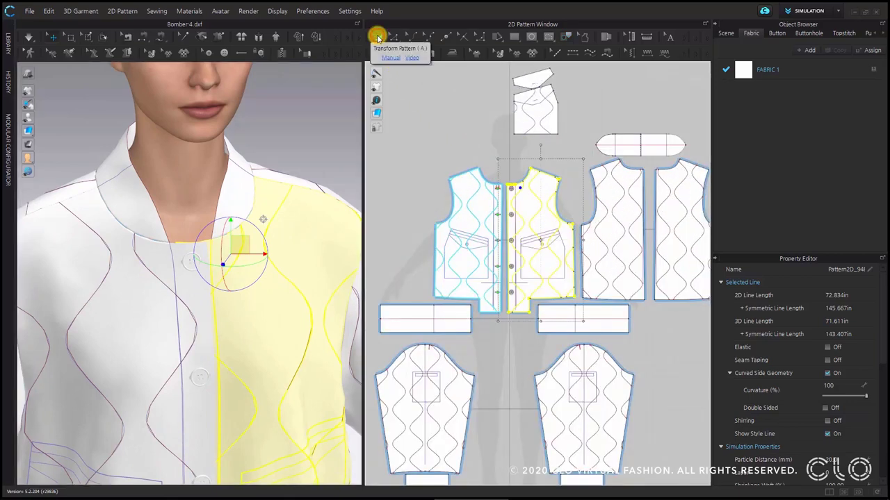
{"action": "left_click", "coordinate": [421, 128]}
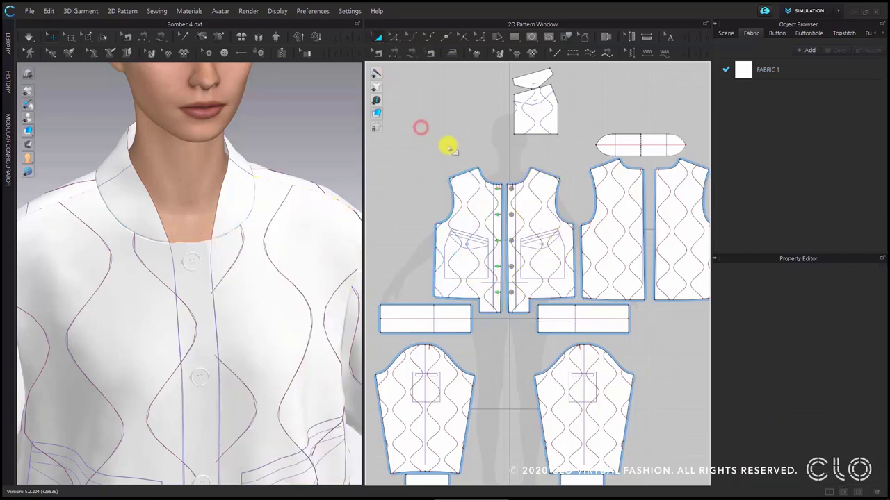
{"action": "left_click", "coordinate": [477, 173]}
{"action": "left_click", "coordinate": [596, 173], "text": "shift"}
{"action": "left_click", "coordinate": [667, 172], "text": "shift"}
{"action": "scroll", "coordinate": [555, 327], "scroll_direction": "down", "scroll_amount": 2, "text": "shift"}
{"action": "left_click", "coordinate": [599, 292], "text": "shift"}
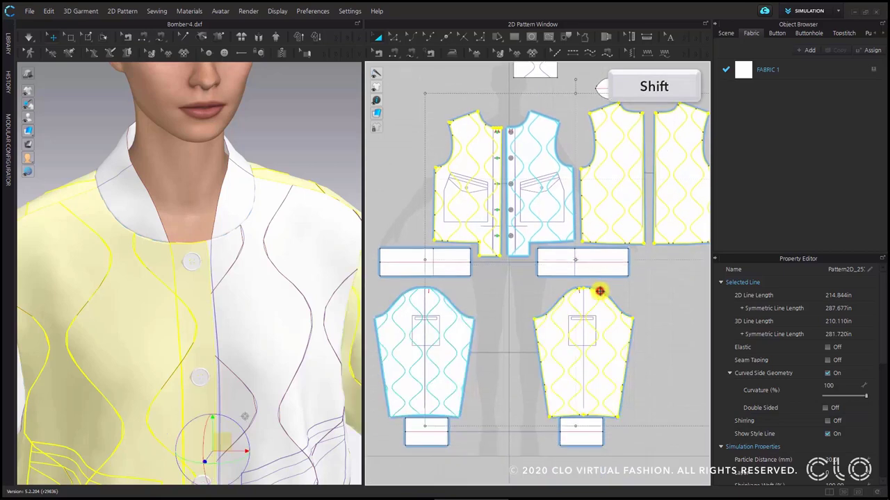
{"action": "left_click", "coordinate": [442, 293], "text": "shift"}
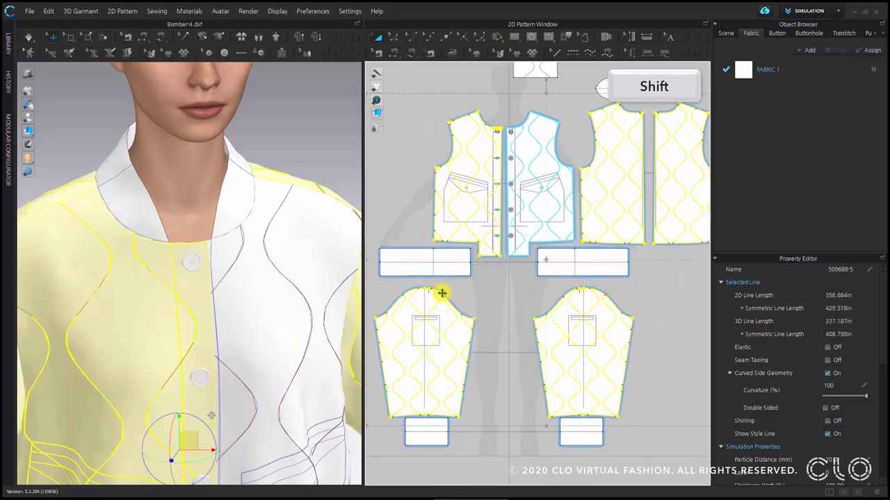
{"action": "scroll", "coordinate": [441, 293], "scroll_direction": "down", "scroll_amount": 3, "text": "shift"}
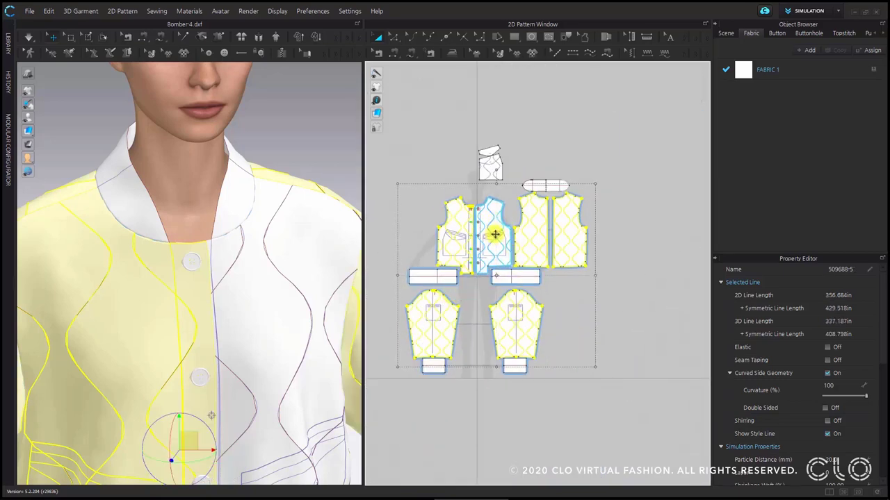
{"action": "right_click", "coordinate": [533, 216]}
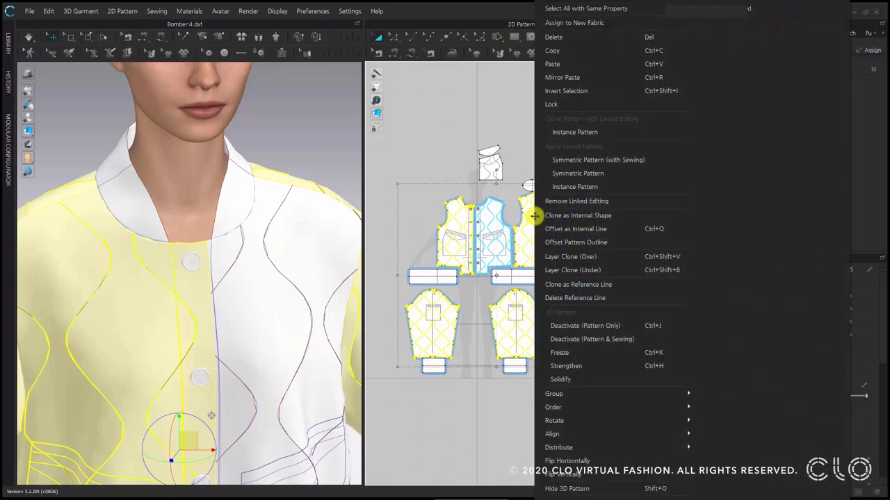
{"action": "left_click", "coordinate": [615, 257]}
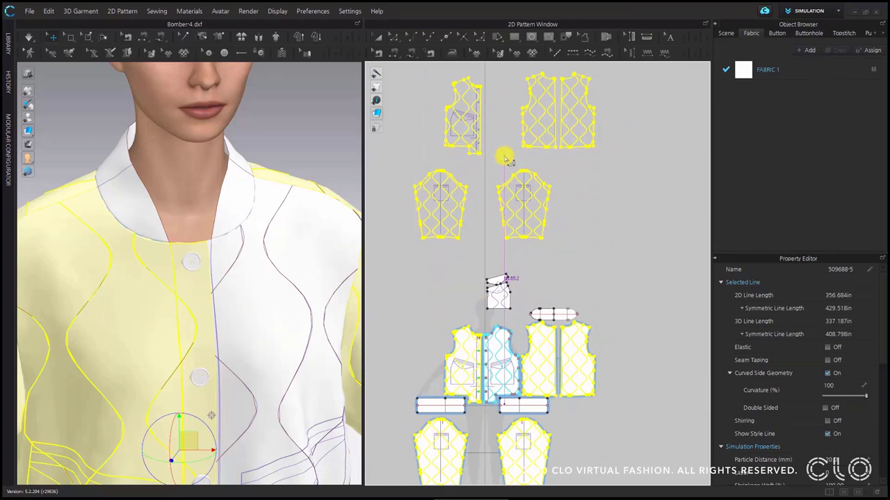
{"action": "left_click", "coordinate": [505, 158]}
{"action": "scroll", "coordinate": [278, 285], "scroll_direction": "down", "scroll_amount": 3}
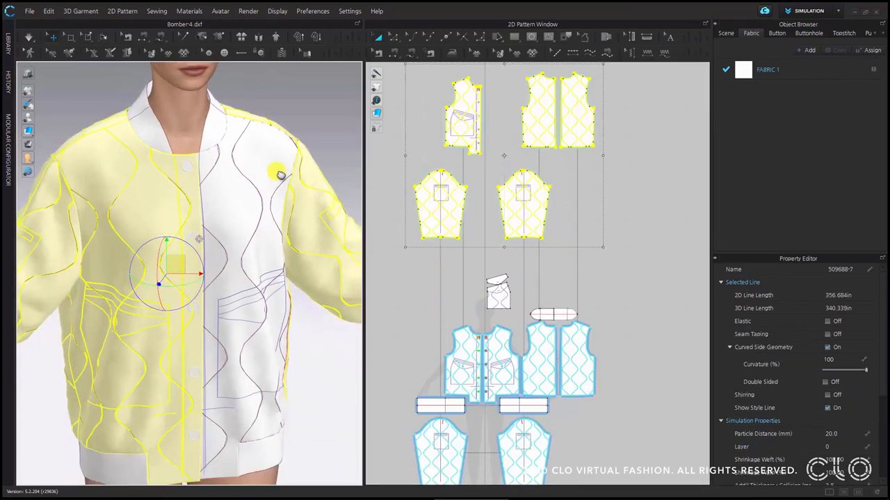
Create a Layer Clone (Under) of the wearer's left front panel and place the copy below the original patterns.
{"action": "scroll", "coordinate": [250, 202], "scroll_direction": "down", "scroll_amount": 2}
{"action": "left_click", "coordinate": [250, 258]}
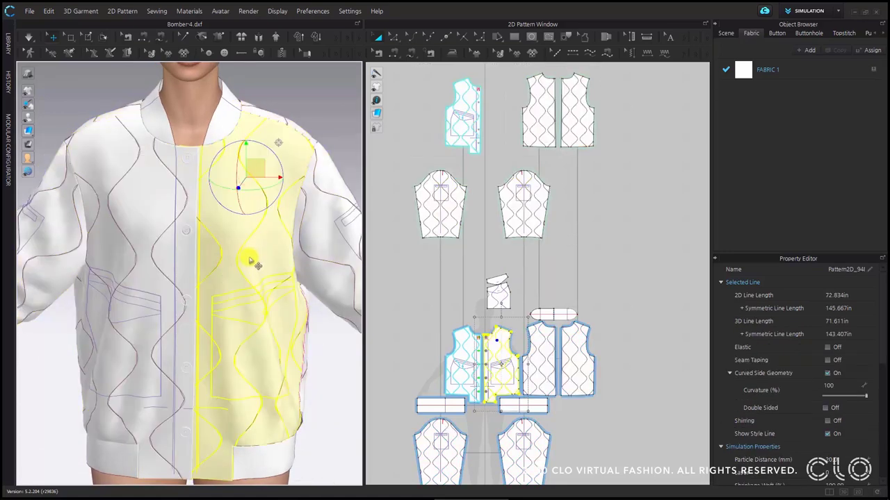
{"action": "right_click", "coordinate": [494, 352]}
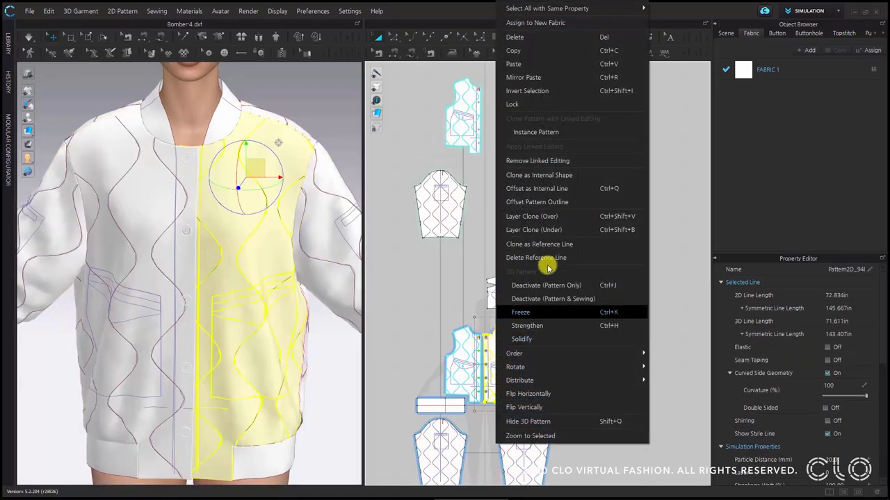
{"action": "left_click", "coordinate": [550, 229]}
{"action": "scroll", "coordinate": [542, 298], "scroll_direction": "down", "scroll_amount": 5}
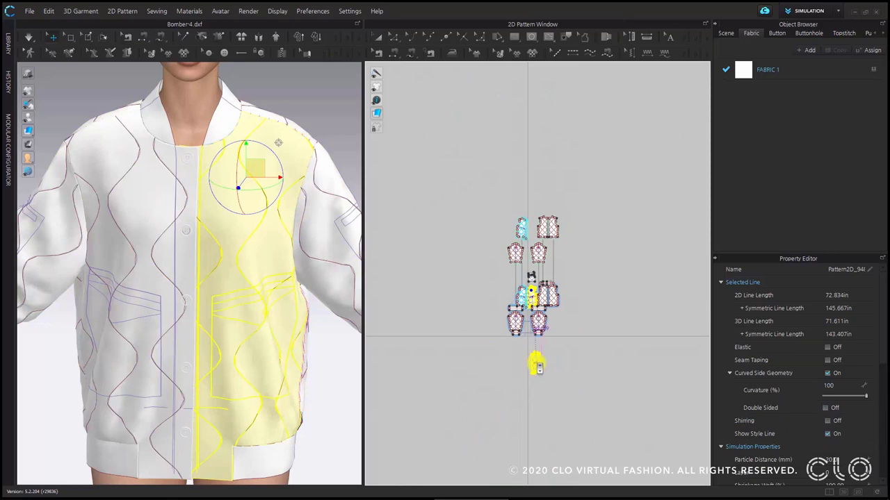
{"action": "left_click", "coordinate": [533, 363]}
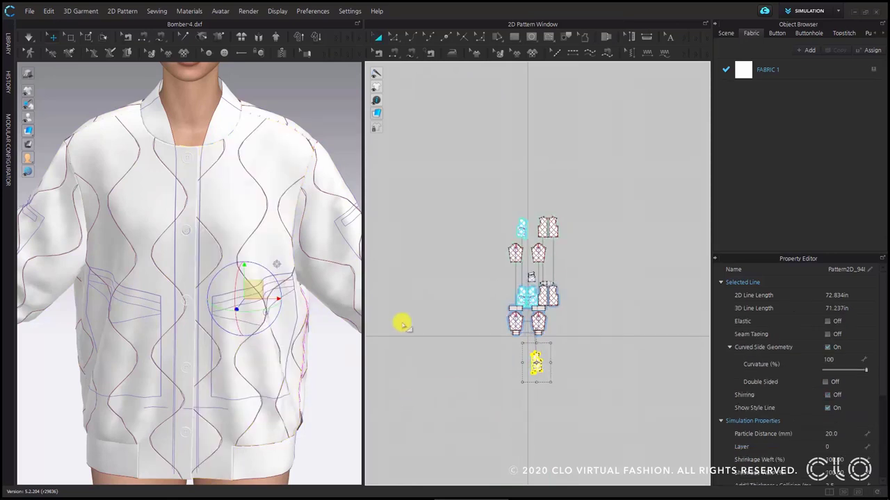
Simulate the jacket to settle the layer-cloned panels and check the front closure up close.
{"action": "left_click", "coordinate": [29, 37]}
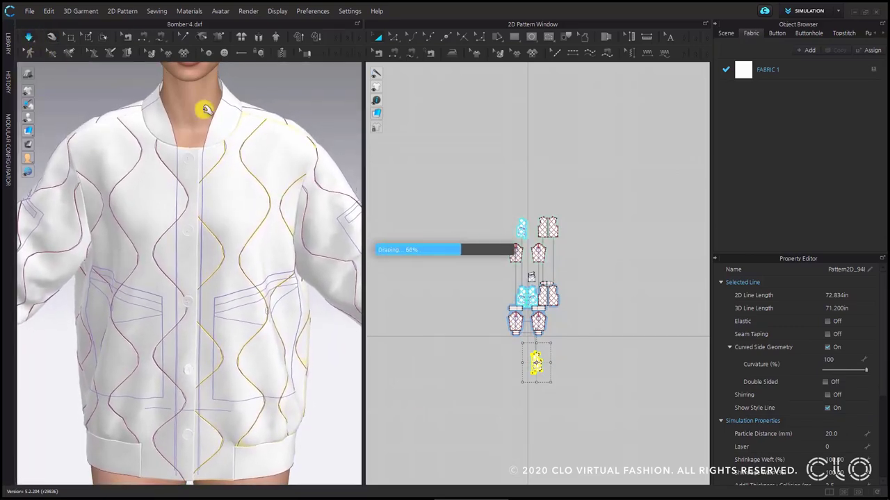
{"action": "scroll", "coordinate": [216, 161], "scroll_direction": "up", "scroll_amount": 3}
{"action": "right_click_drag", "start_coordinate": [215, 133], "coordinate": [262, 173]}
{"action": "key", "text": "2"}
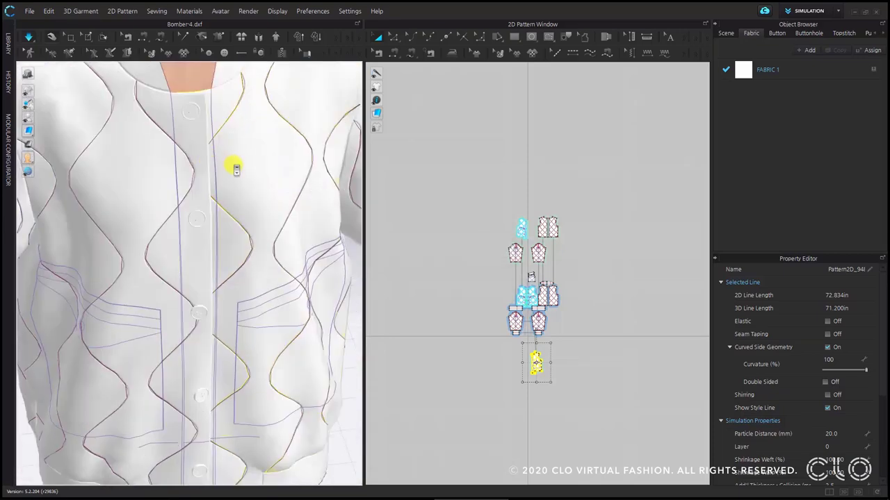
{"action": "scroll", "coordinate": [233, 171], "scroll_direction": "down", "scroll_amount": 4}
{"action": "scroll", "coordinate": [235, 171], "scroll_direction": "up", "scroll_amount": 2}
{"action": "left_click", "coordinate": [52, 36]}
{"action": "left_click", "coordinate": [262, 298]}
{"action": "scroll", "coordinate": [256, 286], "scroll_direction": "down", "scroll_amount": 2}
{"action": "scroll", "coordinate": [254, 284], "scroll_direction": "up", "scroll_amount": 1}
{"action": "scroll", "coordinate": [501, 308], "scroll_direction": "up", "scroll_amount": 3}
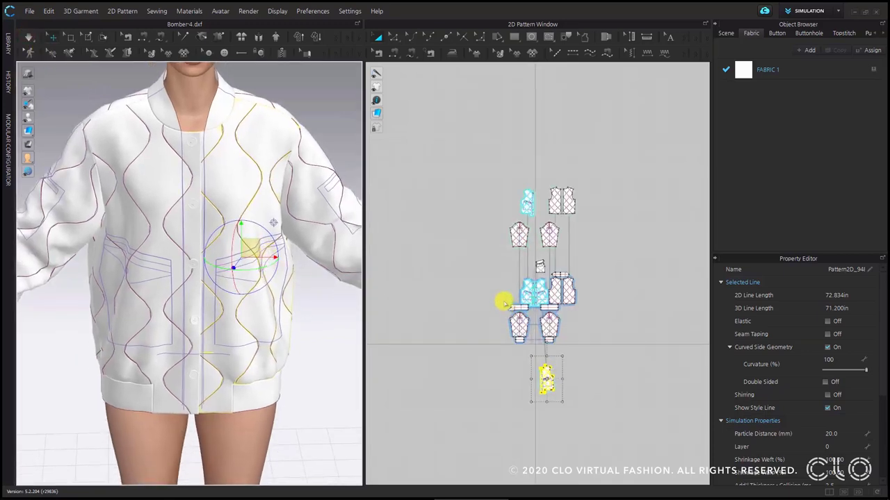
Examine the sewing lines of the jacket and its layer-cloned panels with the Edit Sewing tool.
{"action": "left_click", "coordinate": [376, 54]}
{"action": "scroll", "coordinate": [522, 221], "scroll_direction": "up", "scroll_amount": 2}
{"action": "scroll", "coordinate": [521, 221], "scroll_direction": "up", "scroll_amount": 3}
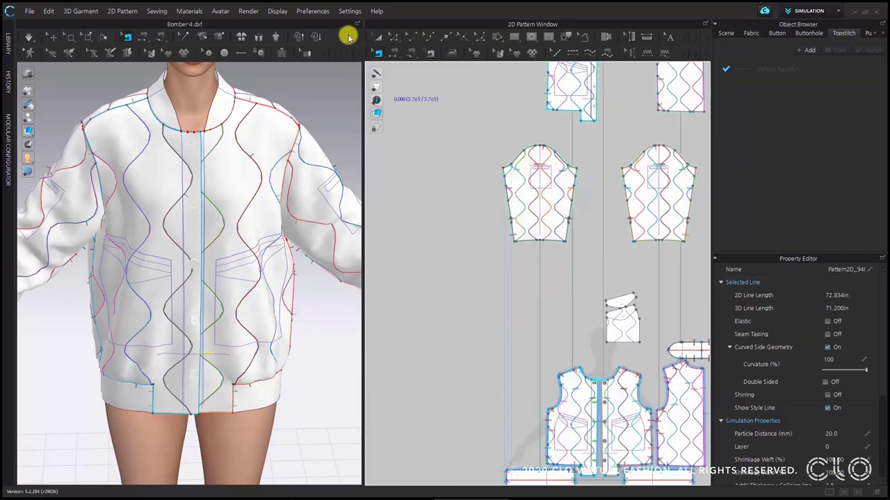
{"action": "left_click", "coordinate": [378, 38]}
{"action": "scroll", "coordinate": [521, 264], "scroll_direction": "down", "scroll_amount": 5}
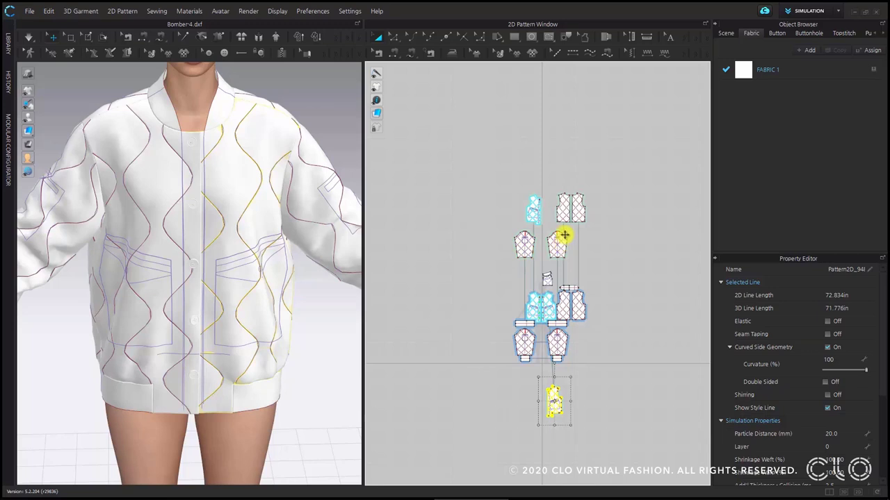
Set the pressure to 10 on the outer layer: the five cloned panels above and the original wearer's left front panel.
{"action": "scroll", "coordinate": [562, 240], "scroll_direction": "down", "scroll_amount": 2}
{"action": "left_click", "coordinate": [598, 210]}
{"action": "scroll", "coordinate": [562, 234], "scroll_direction": "up", "scroll_amount": 4}
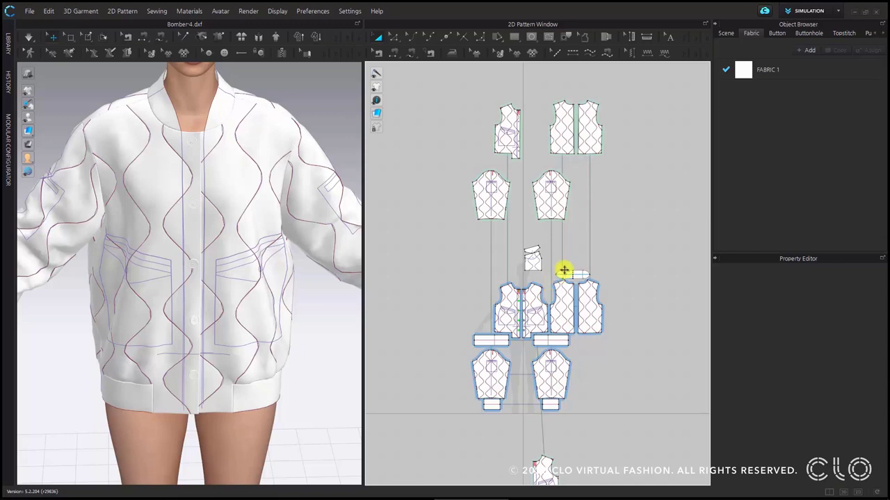
{"action": "left_click", "coordinate": [143, 254]}
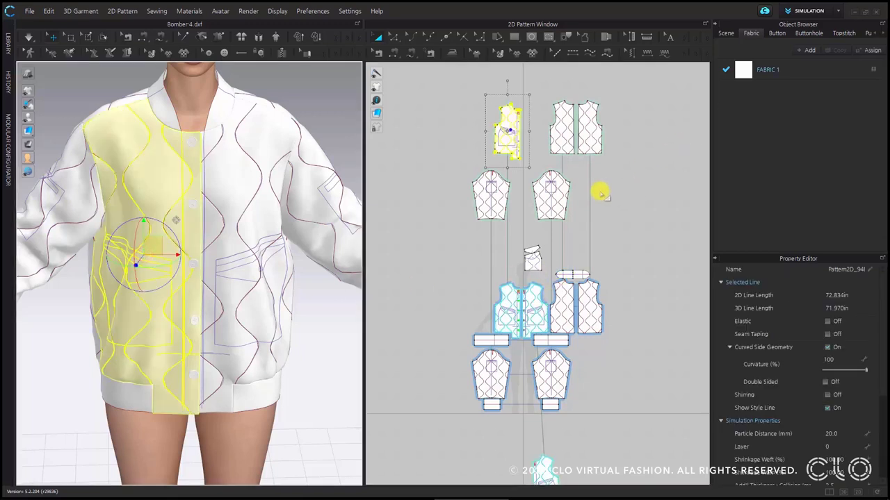
{"action": "left_click_drag", "start_coordinate": [620, 228], "coordinate": [451, 72]}
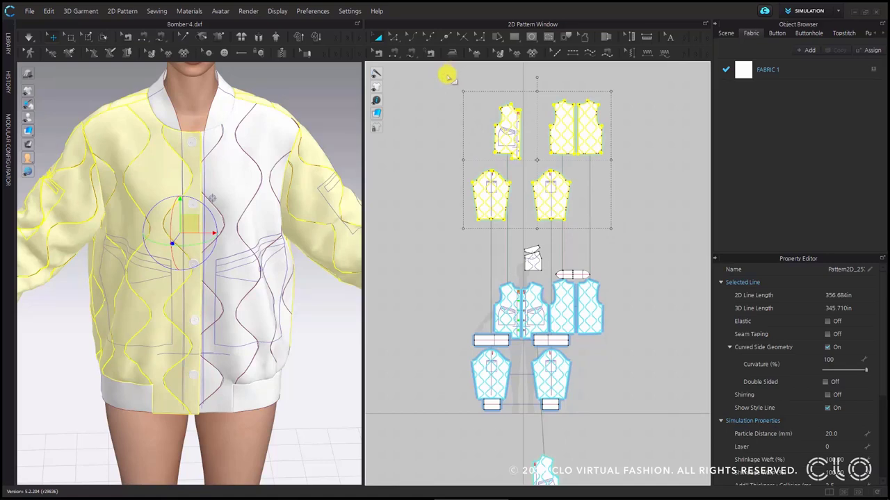
{"action": "scroll", "coordinate": [532, 301], "scroll_direction": "up", "scroll_amount": 4}
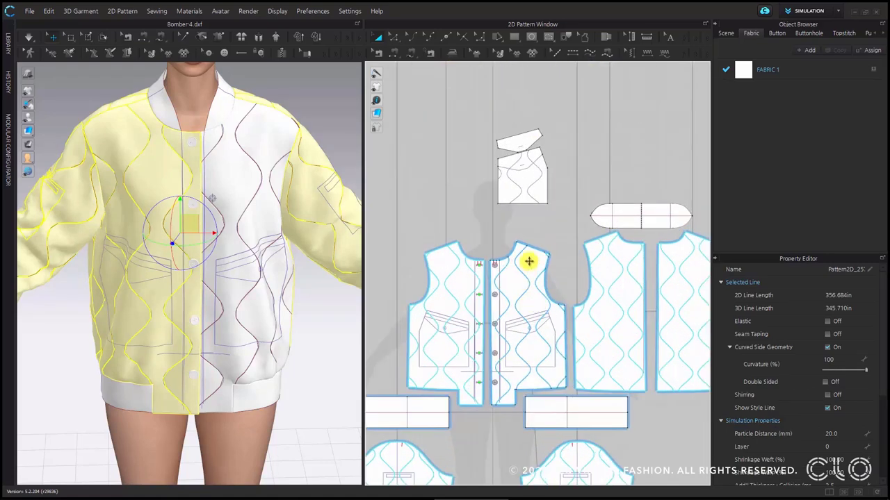
{"action": "left_click", "coordinate": [528, 261], "text": "shift"}
{"action": "scroll", "coordinate": [530, 260], "scroll_direction": "down", "scroll_amount": 6}
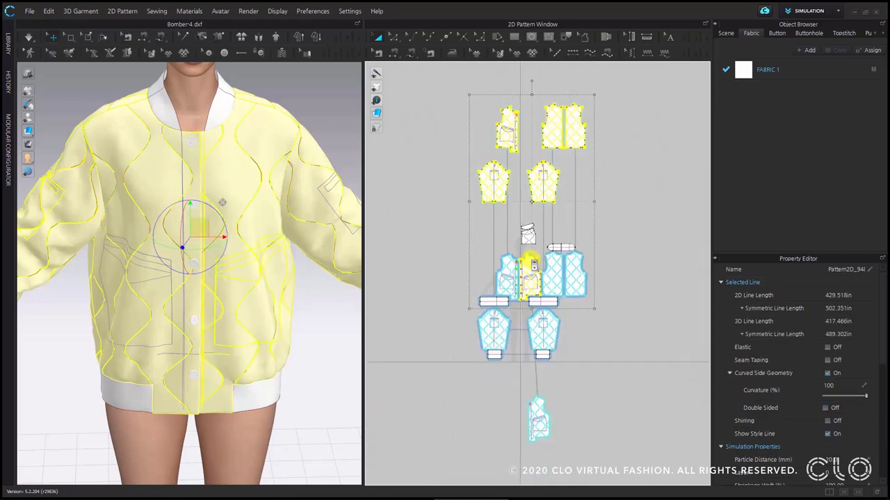
{"action": "scroll", "coordinate": [850, 397], "scroll_direction": "down", "scroll_amount": 2}
{"action": "scroll", "coordinate": [853, 397], "scroll_direction": "down", "scroll_amount": 3}
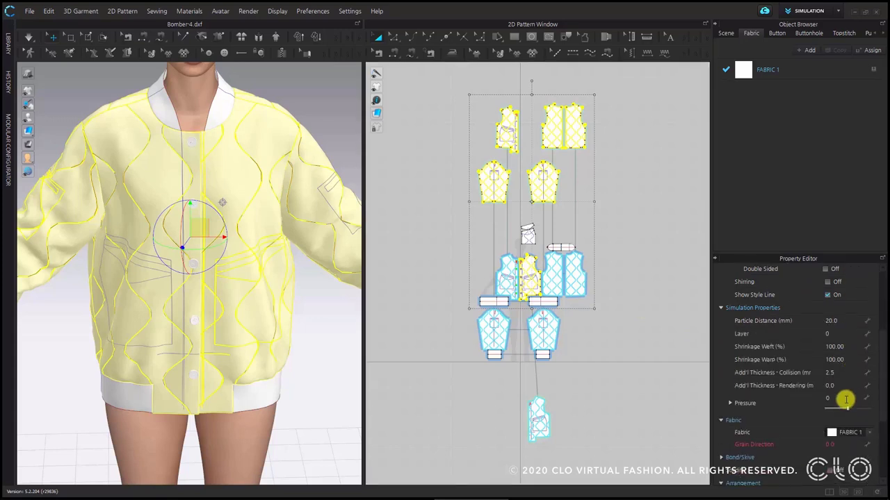
{"action": "left_click", "coordinate": [848, 398]}
{"action": "key", "text": "Return"}
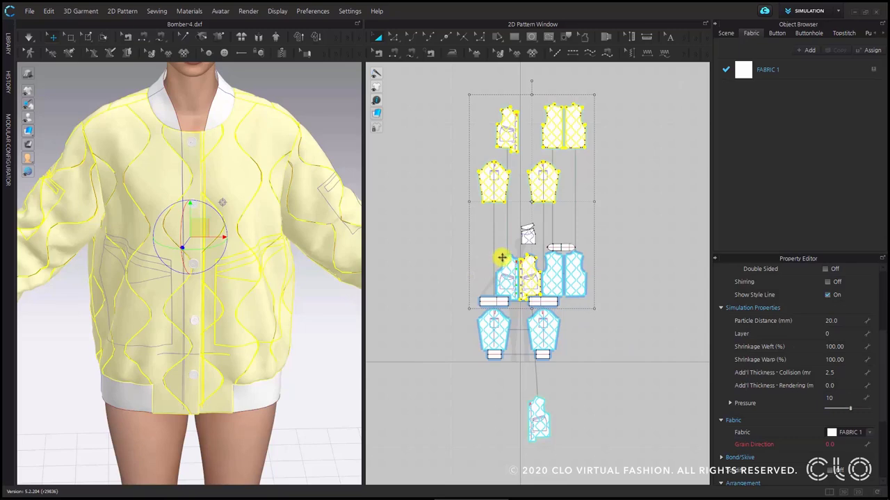
Set the pressure to -10 on the inner layer: the original wearer's right front, backs and sleeves, plus the cloned left front.
{"action": "left_click", "coordinate": [500, 258]}
{"action": "scroll", "coordinate": [526, 260], "scroll_direction": "up", "scroll_amount": 4}
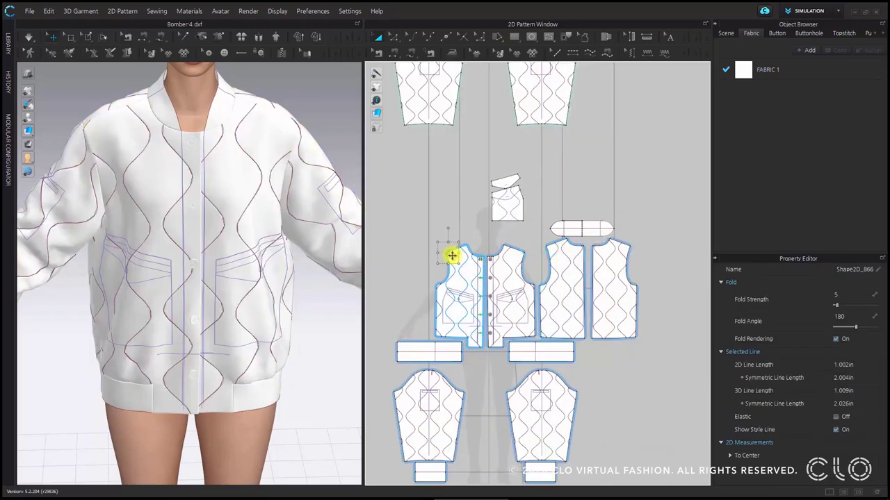
{"action": "left_click", "coordinate": [452, 255]}
{"action": "left_click", "coordinate": [552, 247], "text": "shift"}
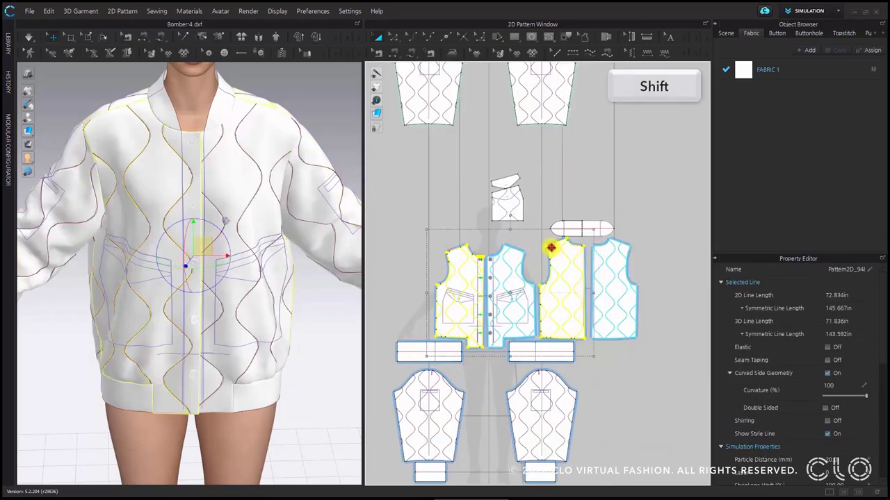
{"action": "left_click", "coordinate": [602, 252], "text": "shift"}
{"action": "scroll", "coordinate": [565, 280], "scroll_direction": "down", "scroll_amount": 4}
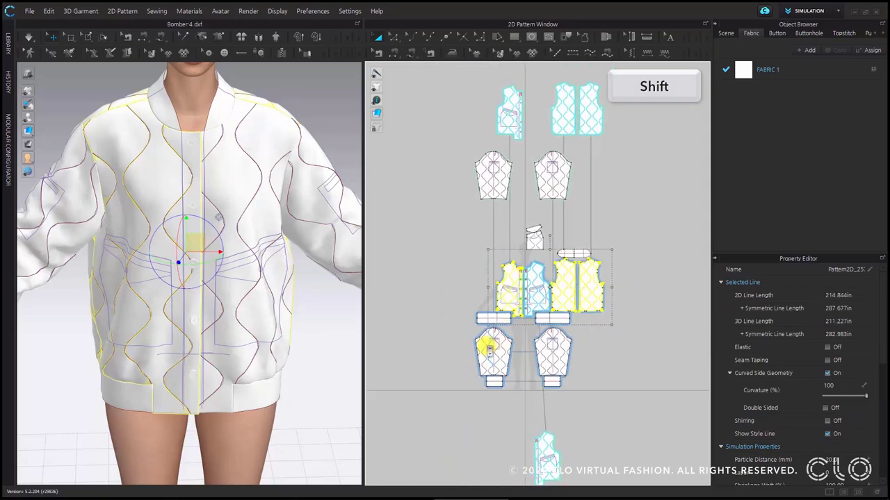
{"action": "scroll", "coordinate": [486, 346], "scroll_direction": "up", "scroll_amount": 4}
{"action": "left_click", "coordinate": [486, 337], "text": "shift"}
{"action": "left_click", "coordinate": [589, 334], "text": "shift"}
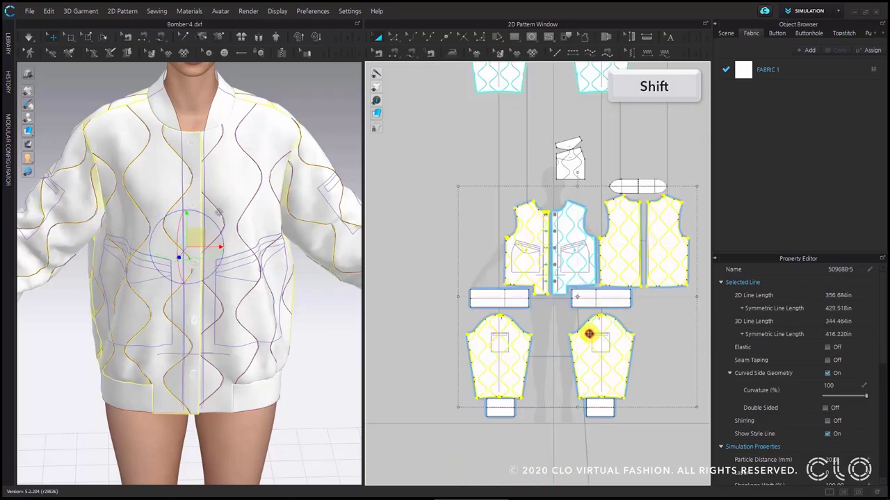
{"action": "scroll", "coordinate": [591, 339], "scroll_direction": "down", "scroll_amount": 3}
{"action": "middle_click_drag", "start_coordinate": [576, 357], "coordinate": [570, 255]}
{"action": "scroll", "coordinate": [581, 353], "scroll_direction": "up", "scroll_amount": 3}
{"action": "left_click", "coordinate": [582, 353], "text": "shift"}
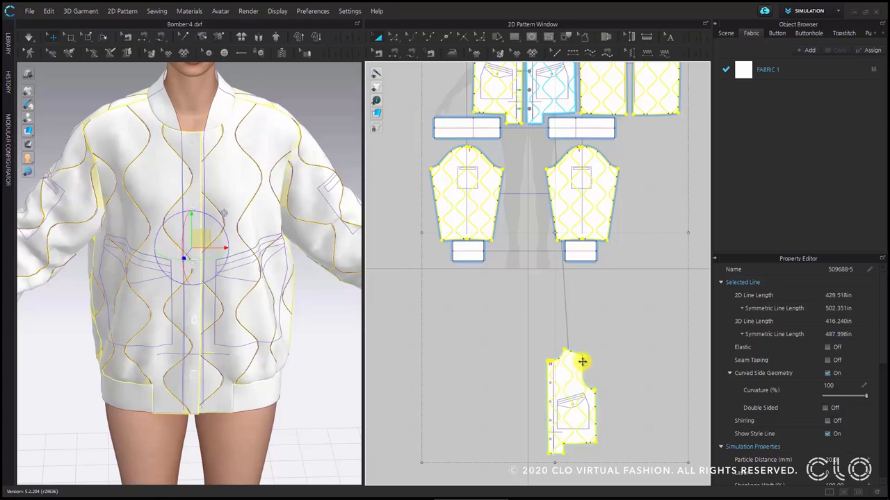
{"action": "scroll", "coordinate": [832, 393], "scroll_direction": "down", "scroll_amount": 5}
{"action": "left_click", "coordinate": [837, 398]}
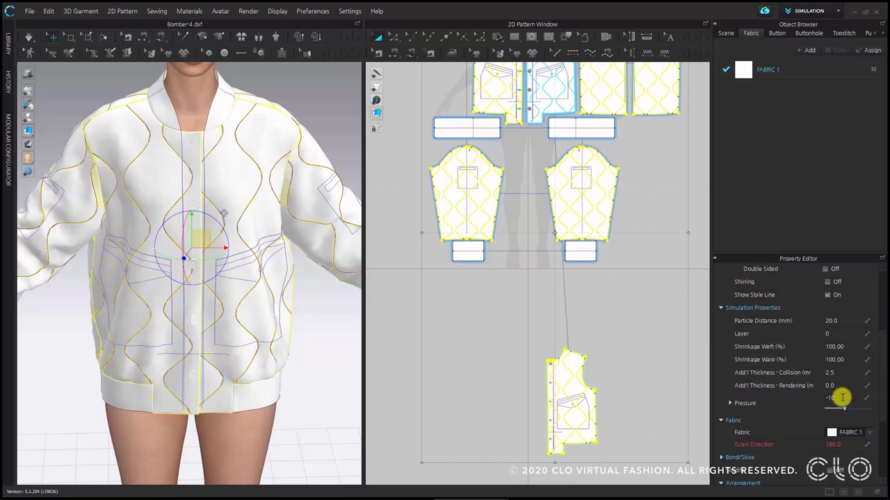
{"action": "key", "text": "Return"}
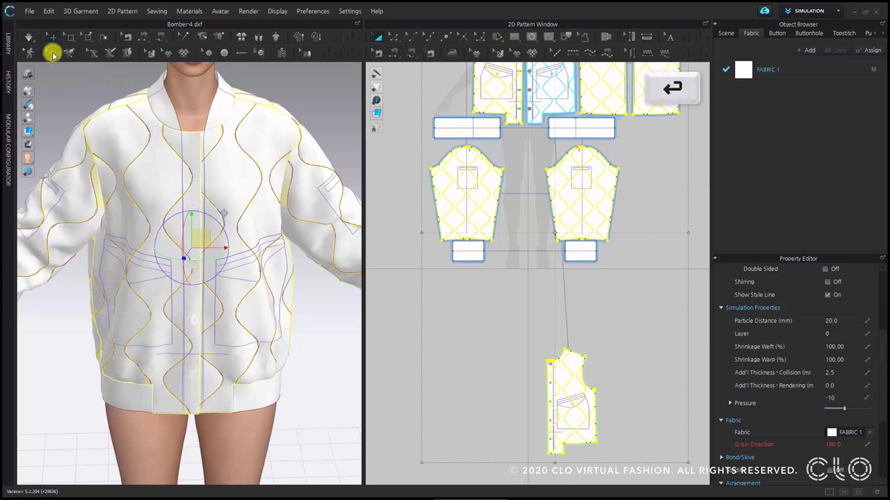
Simulate the jacket to puff up the quilting and hide the internal lines and baselines in the 3D view.
{"action": "left_click", "coordinate": [31, 42]}
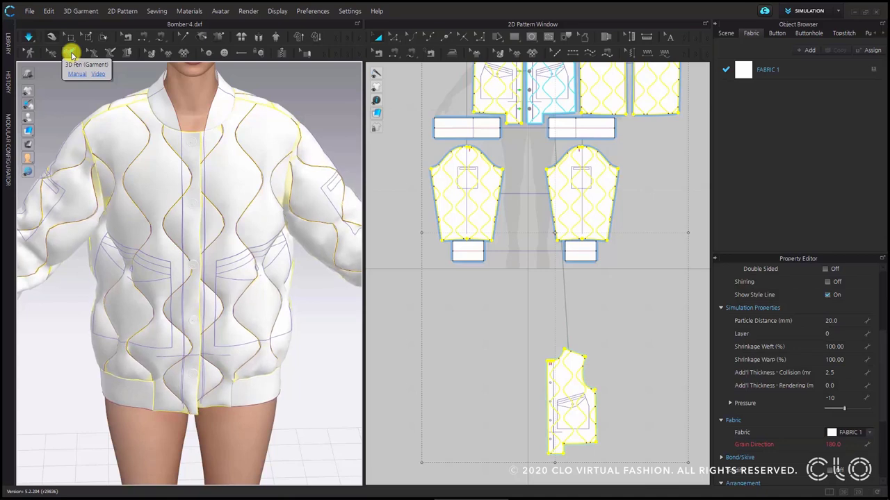
{"action": "left_click", "coordinate": [30, 38]}
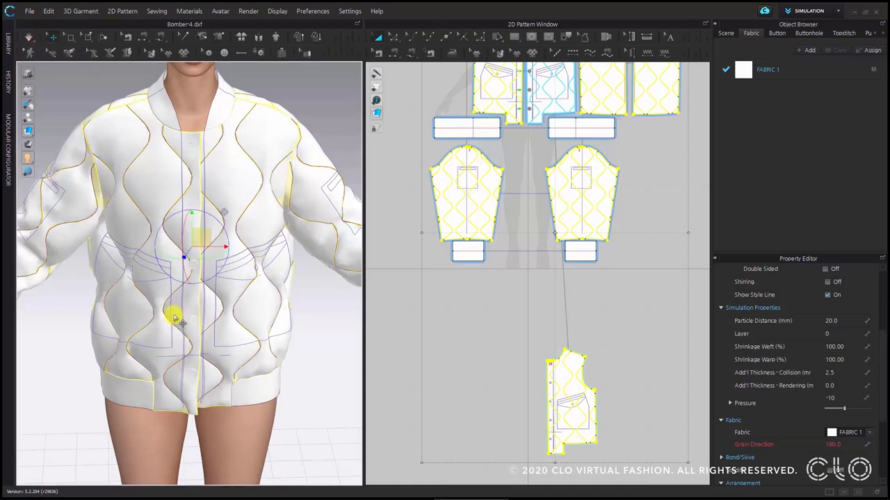
{"action": "mouse_move", "coordinate": [26, 92]}
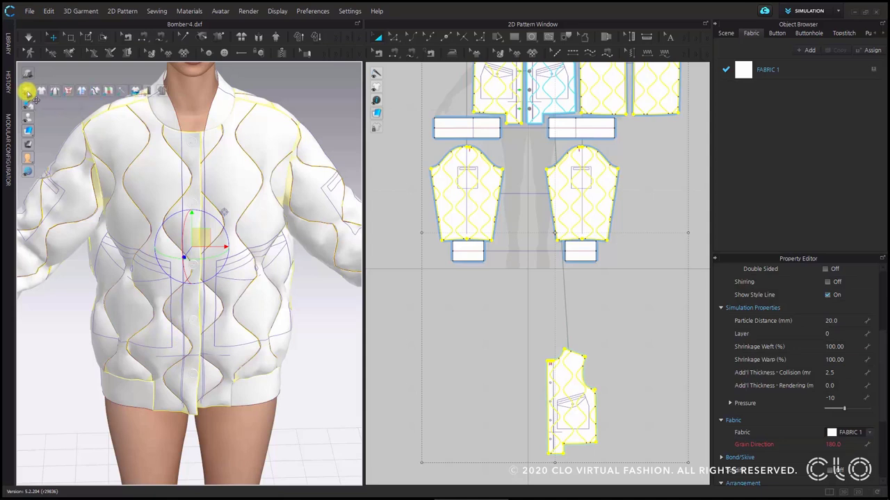
{"action": "left_click", "coordinate": [72, 90]}
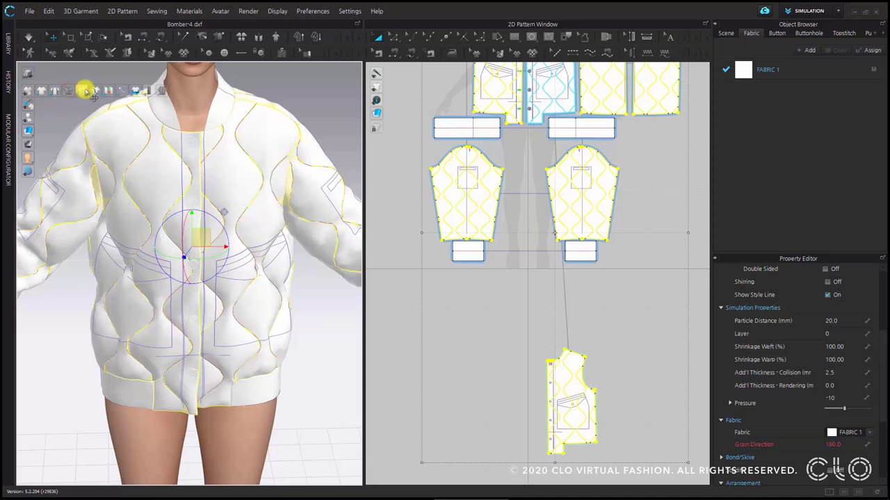
{"action": "left_click", "coordinate": [84, 90]}
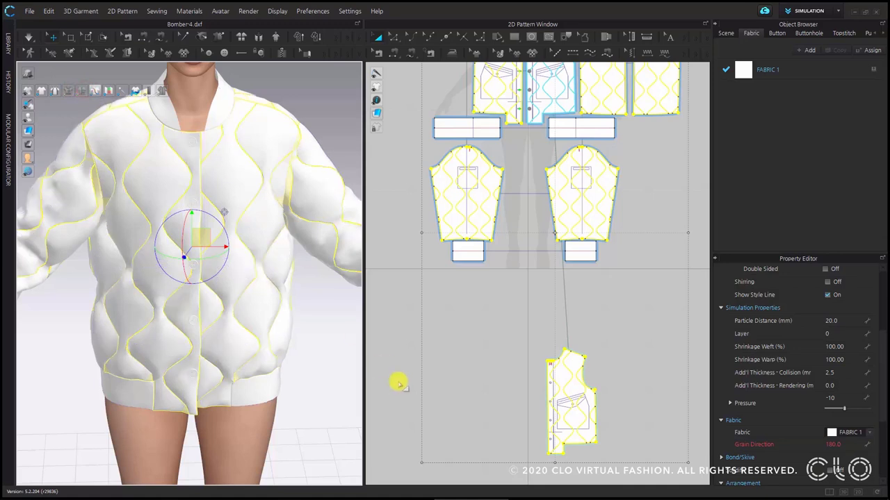
Examine the puffed quilting on the front of the jacket, both up close and at full-figure distance.
{"action": "left_click", "coordinate": [330, 339]}
{"action": "right_click_drag", "start_coordinate": [312, 298], "coordinate": [302, 292]}
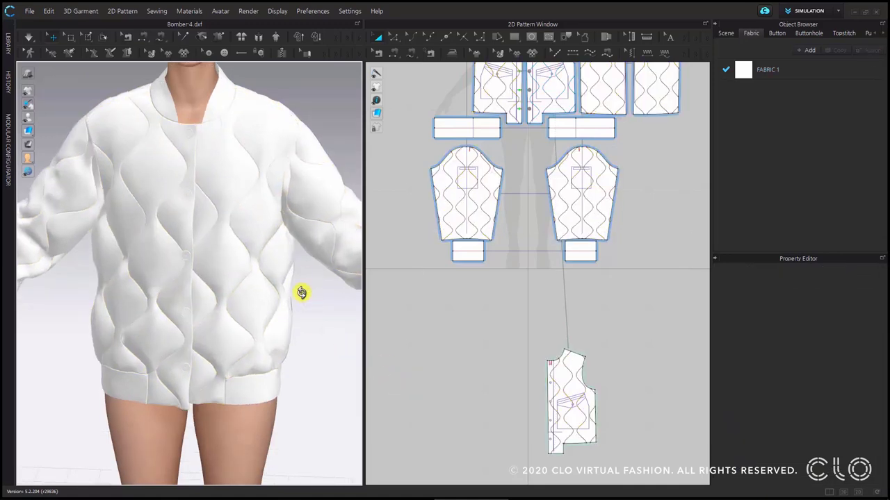
{"action": "scroll", "coordinate": [207, 224], "scroll_direction": "down", "scroll_amount": 3}
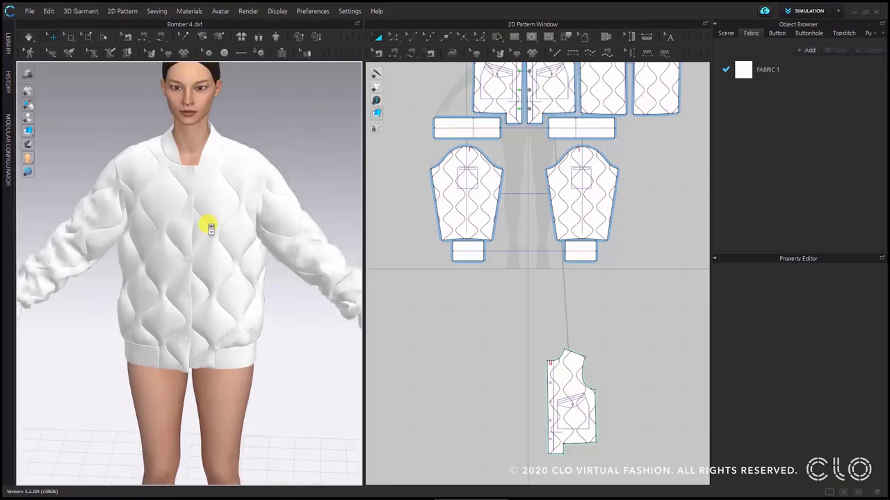
{"action": "right_click_drag", "start_coordinate": [208, 221], "coordinate": [214, 202]}
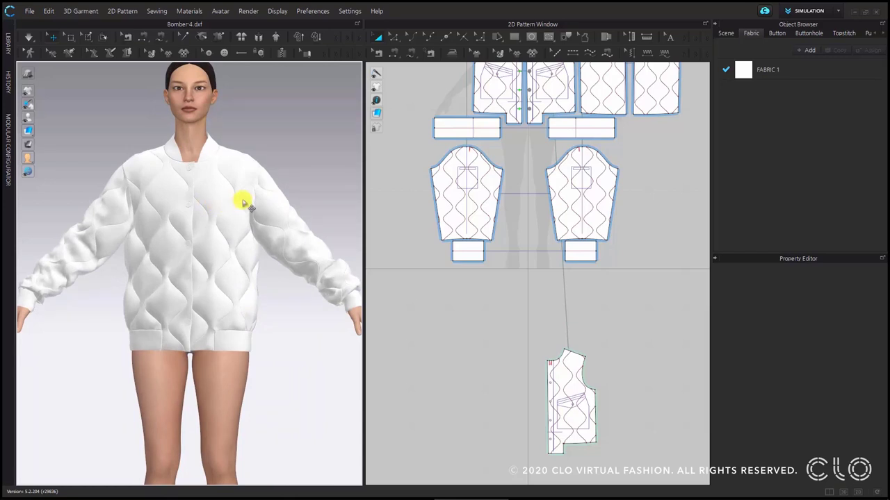
{"action": "scroll", "coordinate": [463, 248], "scroll_direction": "down", "scroll_amount": 2}
{"action": "scroll", "coordinate": [196, 229], "scroll_direction": "up", "scroll_amount": 3}
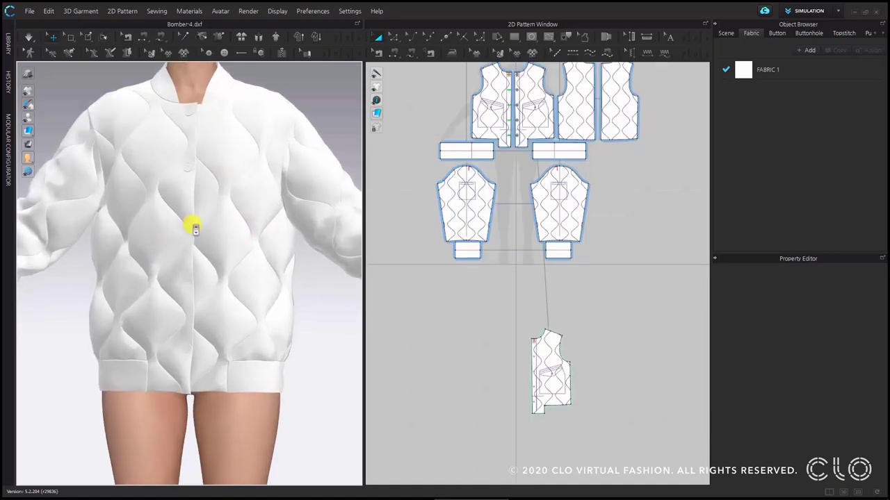
{"action": "mouse_move", "coordinate": [200, 256]}
{"action": "right_mouse_down"}
{"action": "mouse_move", "coordinate": [308, 258]}
{"action": "mouse_move", "coordinate": [304, 266]}
{"action": "mouse_move", "coordinate": [209, 264]}
{"action": "right_mouse_up"}
{"action": "scroll", "coordinate": [159, 239], "scroll_direction": "down", "scroll_amount": 3}
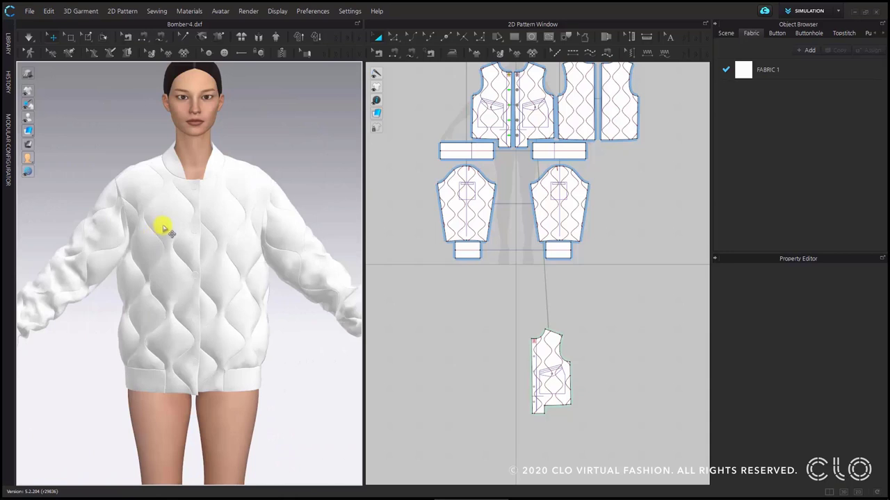
Examine the linked front panels and their quilting lines, as well as the separate pocket and flap pattern pieces above them.
{"action": "scroll", "coordinate": [540, 192], "scroll_direction": "down", "scroll_amount": 2}
{"action": "scroll", "coordinate": [506, 193], "scroll_direction": "up", "scroll_amount": 4}
{"action": "scroll", "coordinate": [506, 193], "scroll_direction": "down", "scroll_amount": 2}
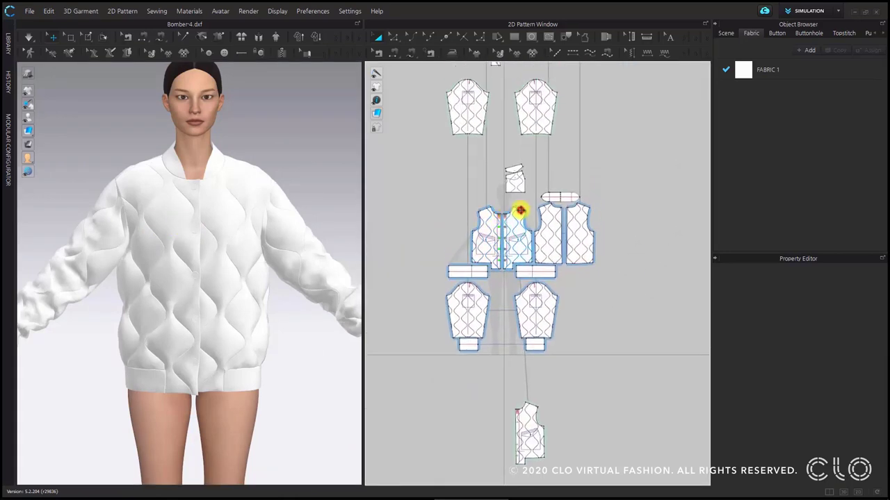
{"action": "left_click", "coordinate": [515, 210]}
{"action": "scroll", "coordinate": [482, 198], "scroll_direction": "down", "scroll_amount": 2}
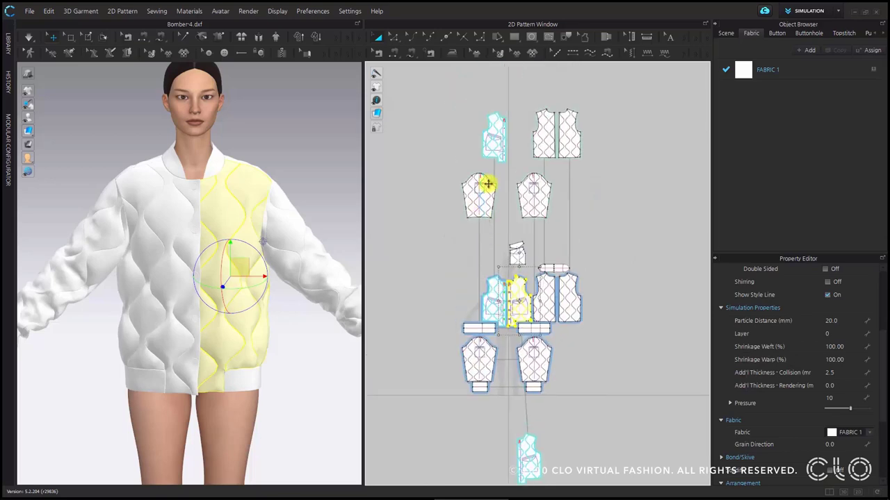
{"action": "left_click", "coordinate": [489, 116]}
{"action": "left_click", "coordinate": [493, 117]}
{"action": "scroll", "coordinate": [501, 122], "scroll_direction": "up", "scroll_amount": 2}
{"action": "scroll", "coordinate": [551, 330], "scroll_direction": "down", "scroll_amount": 2}
{"action": "scroll", "coordinate": [499, 237], "scroll_direction": "up", "scroll_amount": 4}
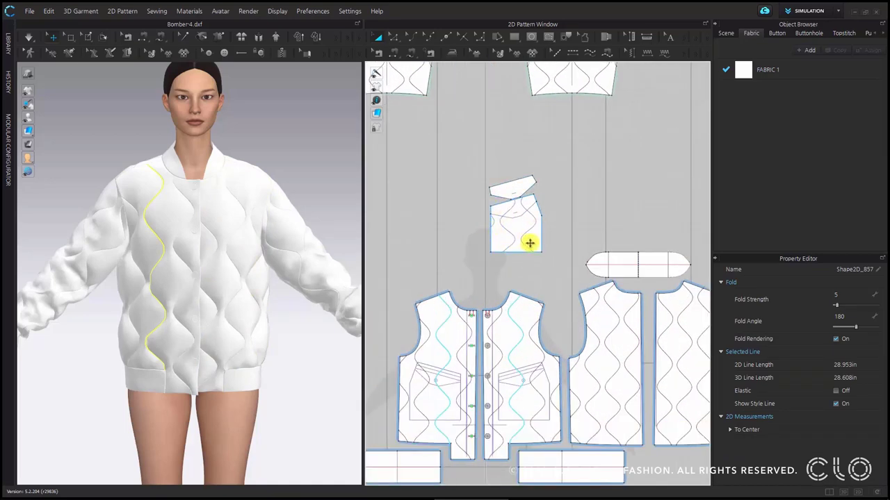
{"action": "middle_click_drag", "start_coordinate": [512, 364], "coordinate": [505, 290]}
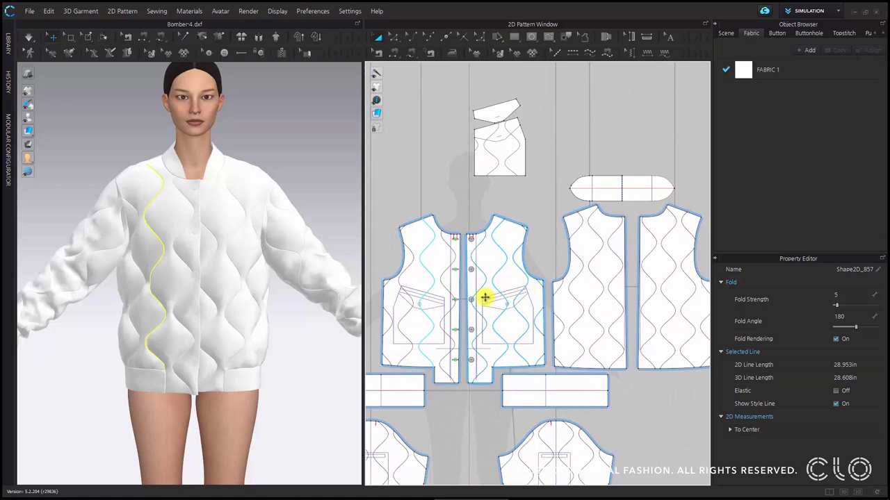
{"action": "scroll", "coordinate": [505, 147], "scroll_direction": "up", "scroll_amount": 5}
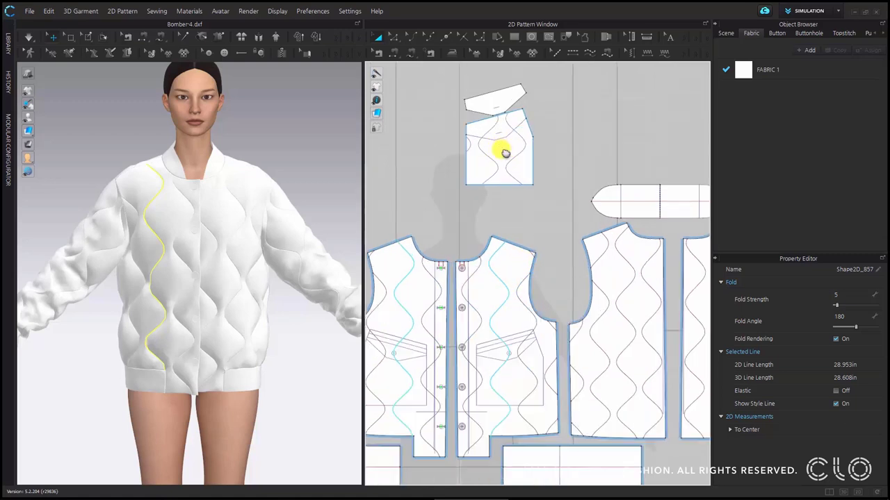
{"action": "left_click_drag", "start_coordinate": [495, 179], "coordinate": [514, 183]}
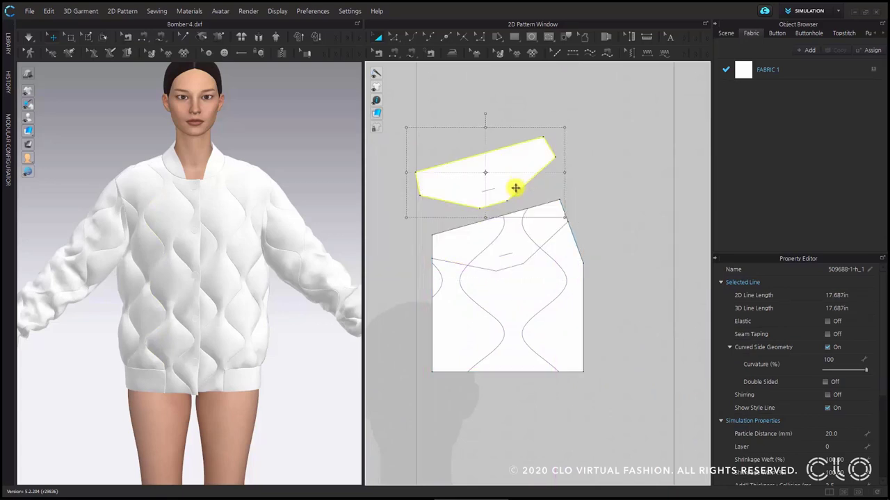
{"action": "scroll", "coordinate": [487, 177], "scroll_direction": "down", "scroll_amount": 4}
{"action": "scroll", "coordinate": [477, 162], "scroll_direction": "down", "scroll_amount": 2}
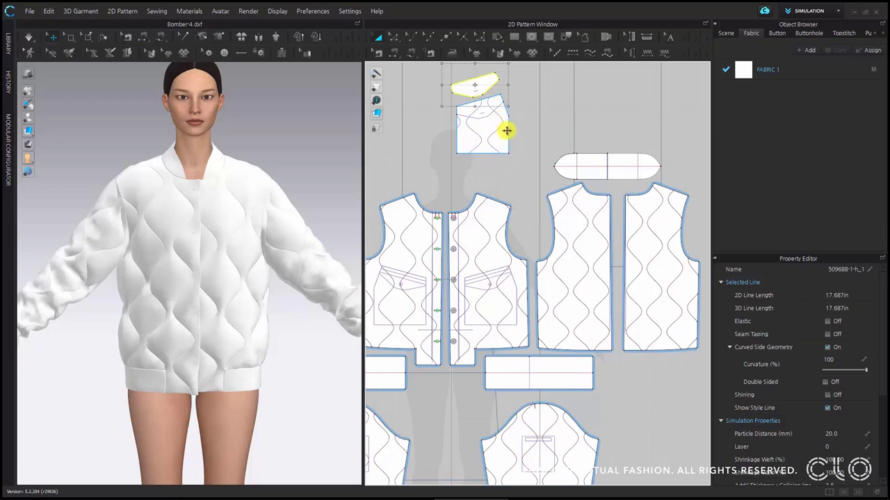
Trace the side and bottom baselines of the pocket outline on the wearer's left front panel into internal lines.
{"action": "left_click", "coordinate": [569, 40]}
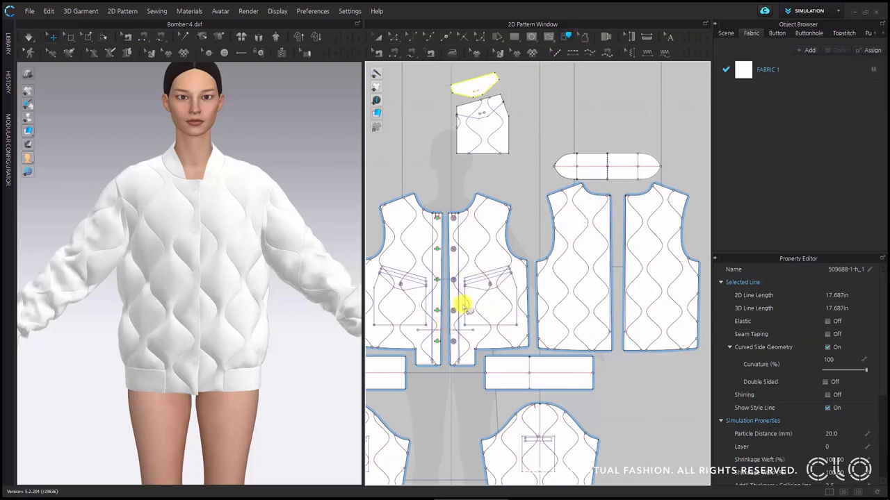
{"action": "scroll", "coordinate": [463, 295], "scroll_direction": "up", "scroll_amount": 5}
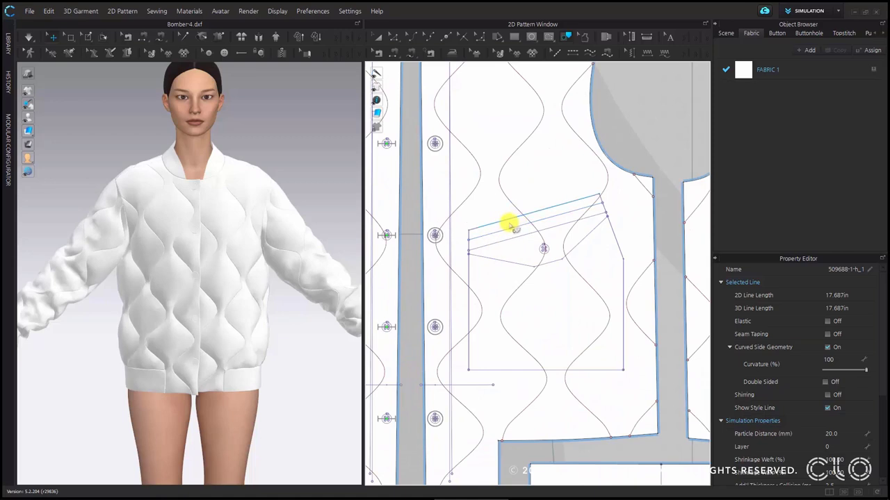
{"action": "left_click", "coordinate": [468, 273]}
{"action": "scroll", "coordinate": [476, 250], "scroll_direction": "up", "scroll_amount": 2}
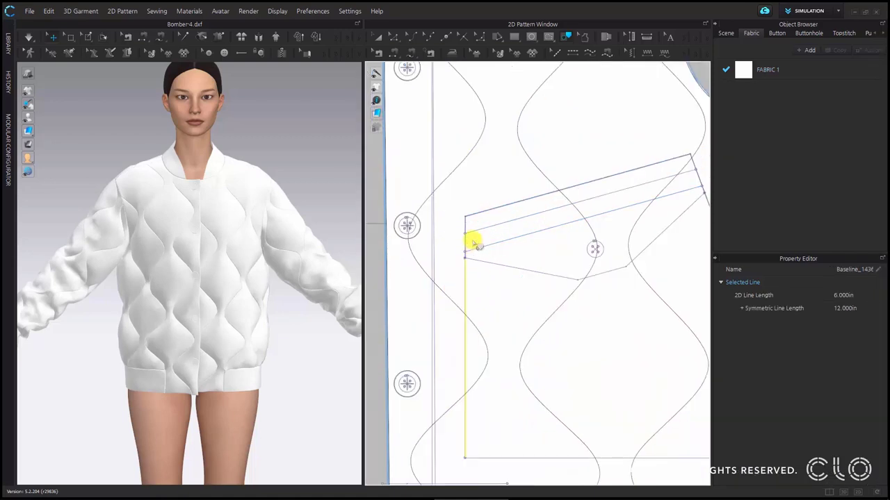
{"action": "left_click", "coordinate": [462, 240]}
{"action": "scroll", "coordinate": [534, 411], "scroll_direction": "down", "scroll_amount": 2}
{"action": "left_click", "coordinate": [577, 441], "text": "shift"}
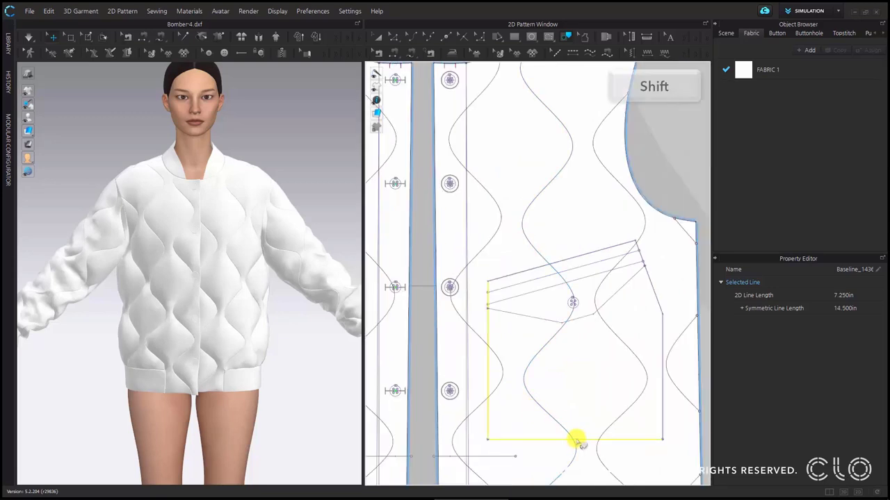
{"action": "left_click", "coordinate": [662, 387], "text": "shift"}
{"action": "left_click", "coordinate": [641, 251], "text": "shift"}
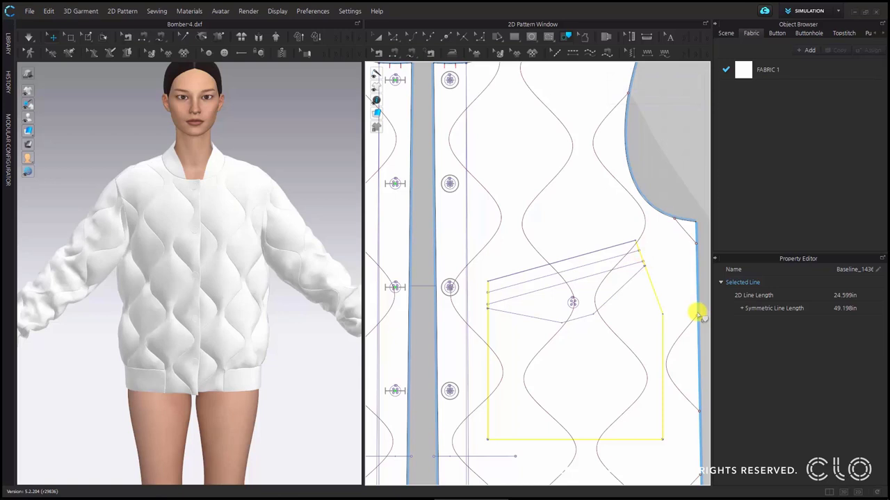
{"action": "key", "text": "Return"}
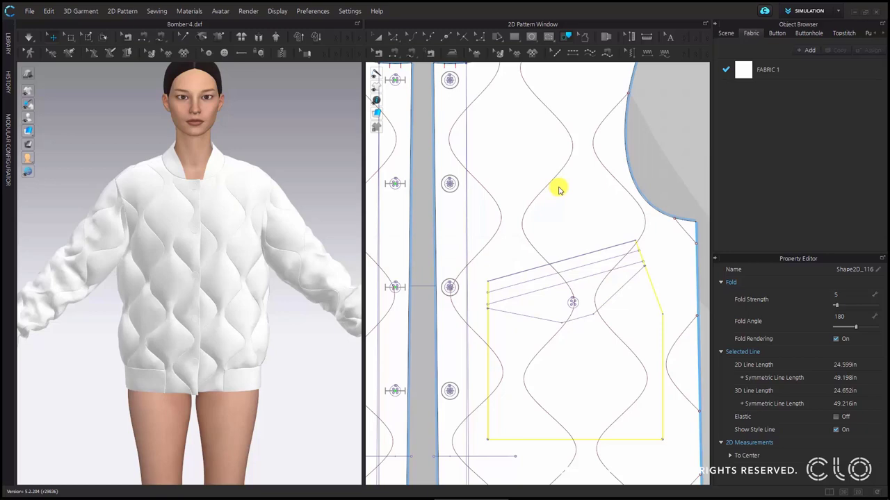
Free-sew the pocket's center-front side edge and bottom edge to the matching traced lines on the wearer's left front panel.
{"action": "scroll", "coordinate": [558, 189], "scroll_direction": "down", "scroll_amount": 8}
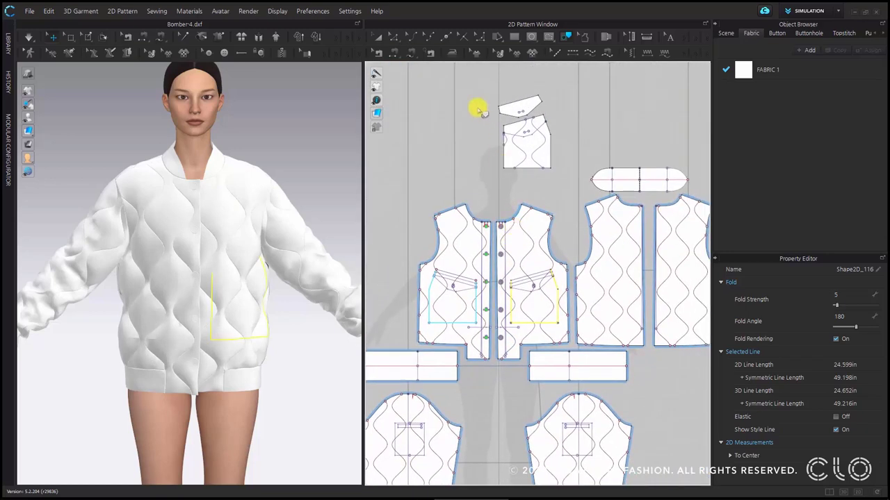
{"action": "left_click", "coordinate": [410, 54]}
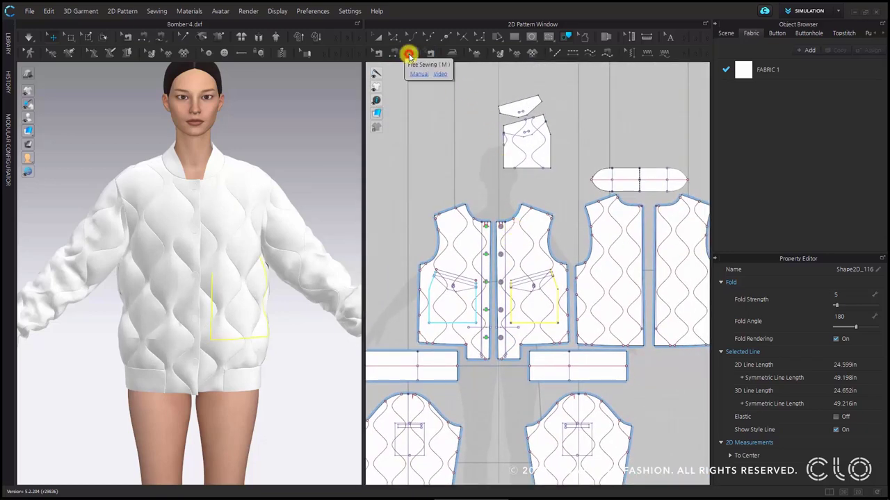
{"action": "left_click", "coordinate": [499, 127]}
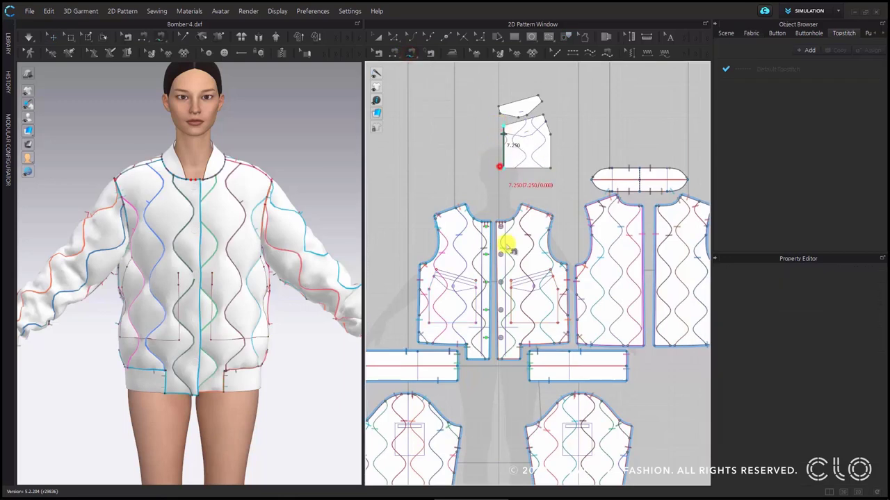
{"action": "left_click", "coordinate": [511, 282]}
{"action": "left_click", "coordinate": [510, 322]}
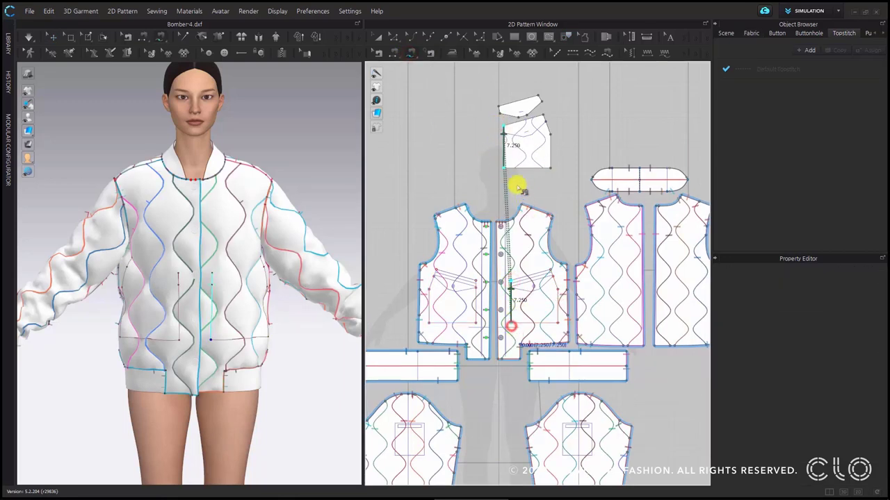
{"action": "left_click", "coordinate": [504, 167]}
{"action": "left_click", "coordinate": [550, 167]}
{"action": "left_click", "coordinate": [512, 322]}
{"action": "left_click", "coordinate": [554, 322]}
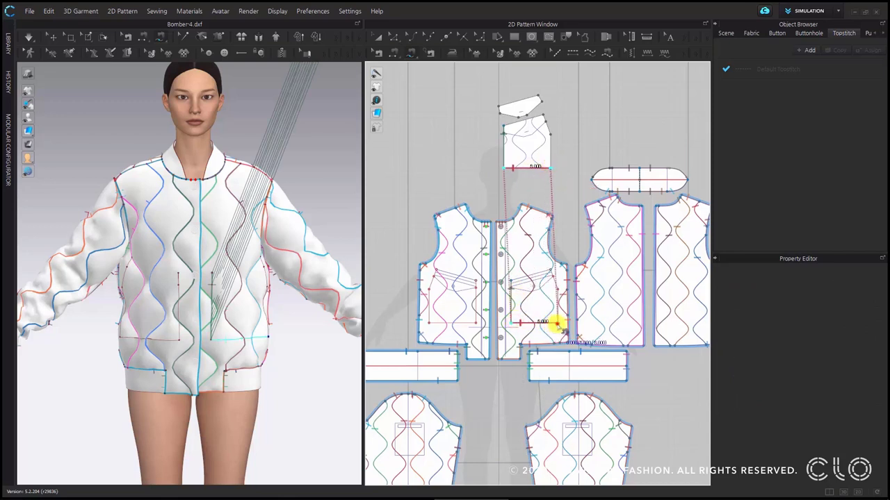
Free-sew the straight and slanted parts of the pocket's side-seam edge to the traced outline on the wearer's left front panel.
{"action": "left_click", "coordinate": [551, 167]}
{"action": "left_click", "coordinate": [550, 134]}
{"action": "left_click", "coordinate": [556, 324]}
{"action": "left_click", "coordinate": [558, 290]}
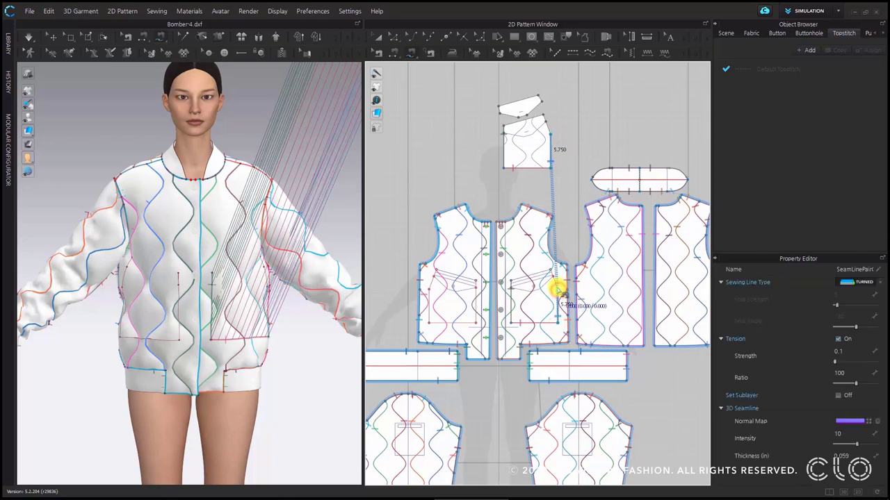
{"action": "left_click", "coordinate": [557, 285]}
{"action": "left_click", "coordinate": [551, 272]}
{"action": "left_click", "coordinate": [551, 133]}
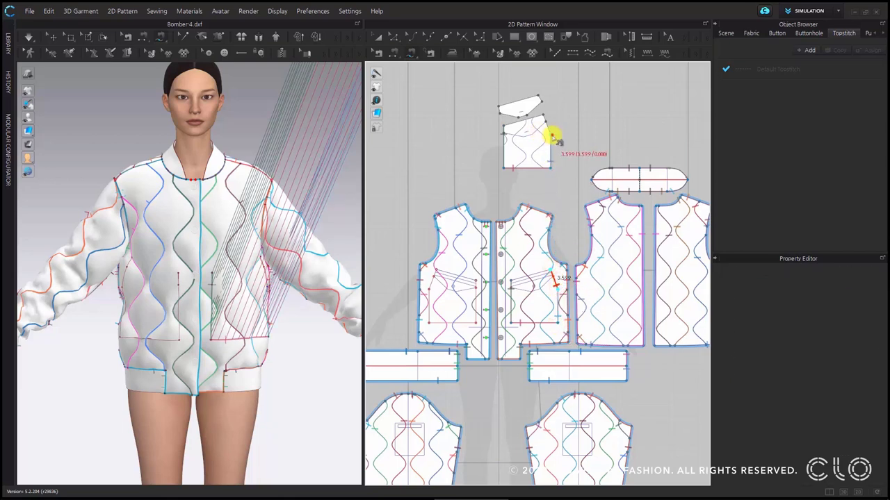
{"action": "left_click", "coordinate": [549, 112]}
Activate the pocket pattern and move it down beside the wearer's left side of the jacket in 3D.
{"action": "key", "text": "a"}
{"action": "left_click", "coordinate": [530, 162]}
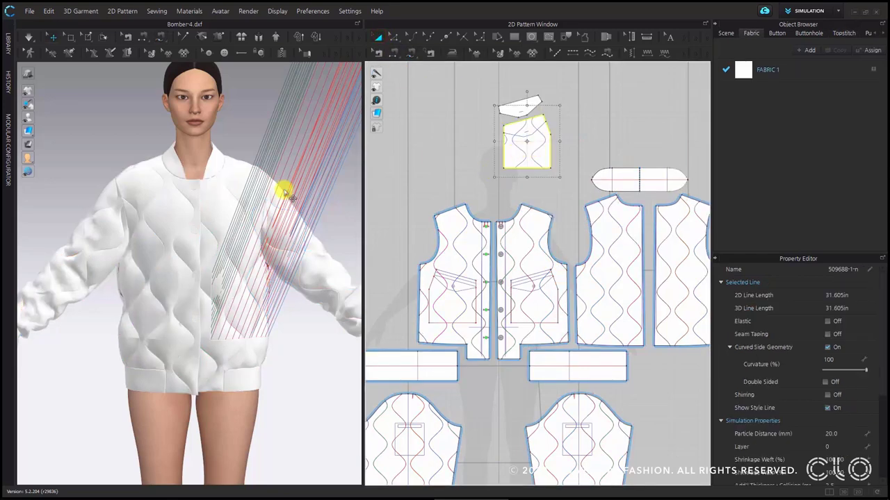
{"action": "scroll", "coordinate": [225, 222], "scroll_direction": "down", "scroll_amount": 3}
{"action": "scroll", "coordinate": [239, 220], "scroll_direction": "down", "scroll_amount": 2}
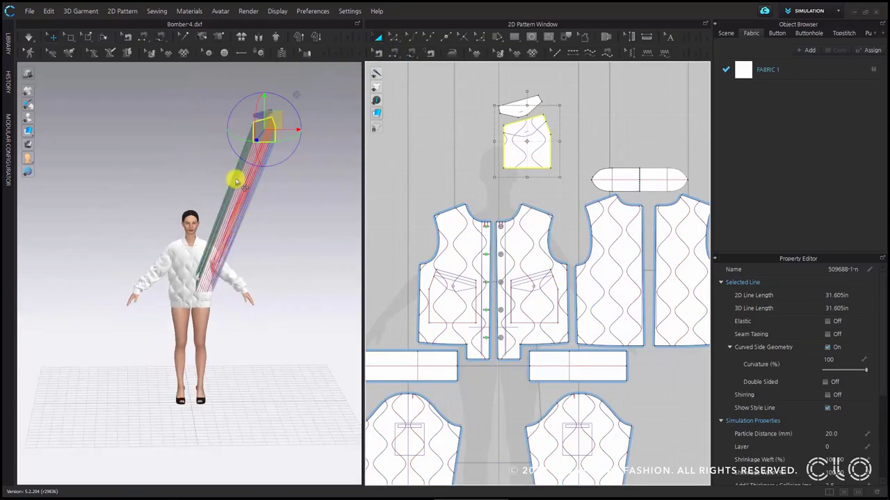
{"action": "right_click", "coordinate": [271, 121]}
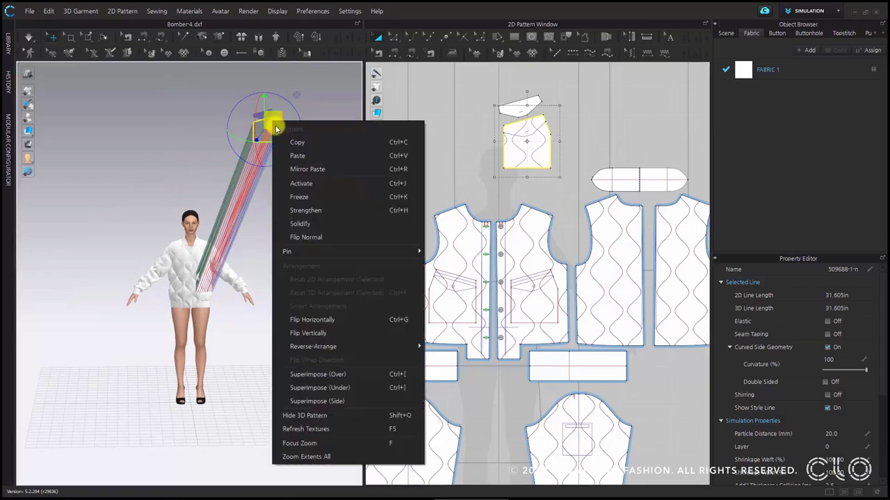
{"action": "left_click", "coordinate": [326, 185]}
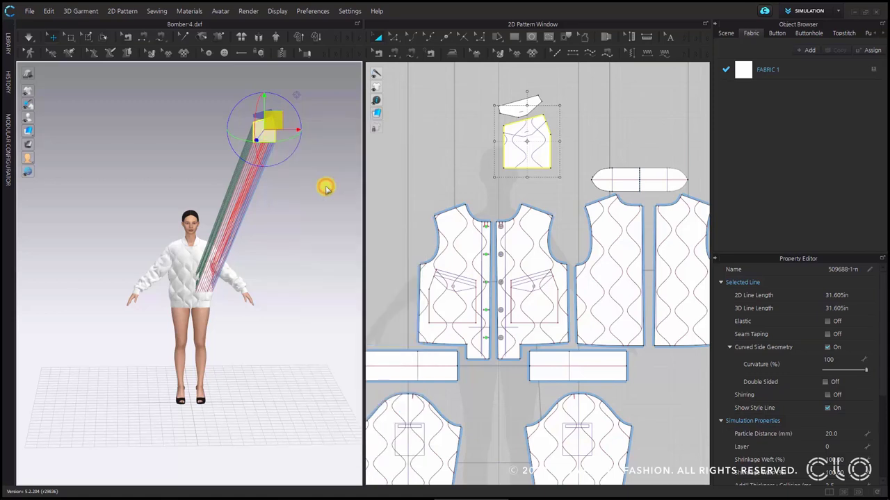
{"action": "left_click_drag", "start_coordinate": [277, 131], "coordinate": [256, 254]}
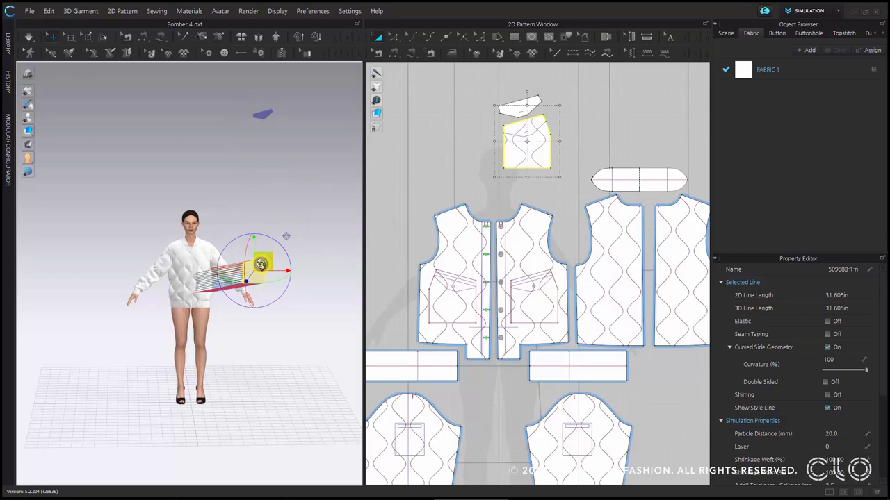
Superimpose the pocket over the wearer's left front panel and simulate to settle it onto the jacket.
{"action": "right_click", "coordinate": [261, 265]}
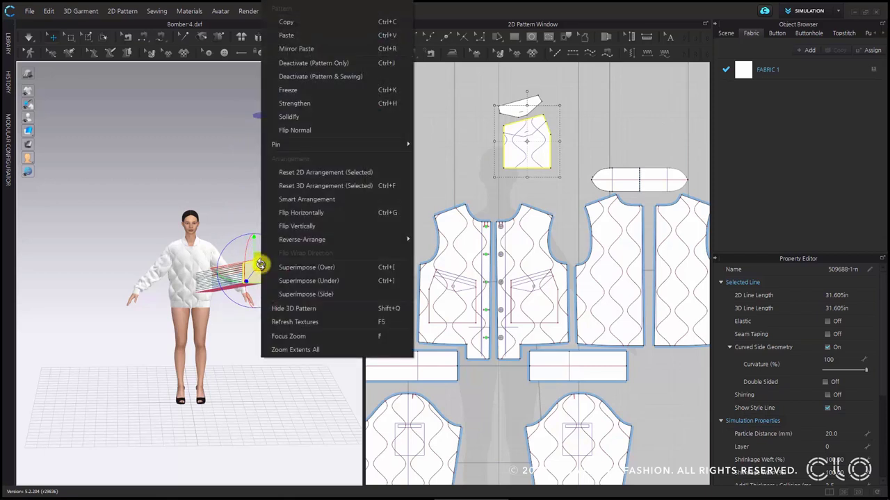
{"action": "left_click", "coordinate": [341, 269]}
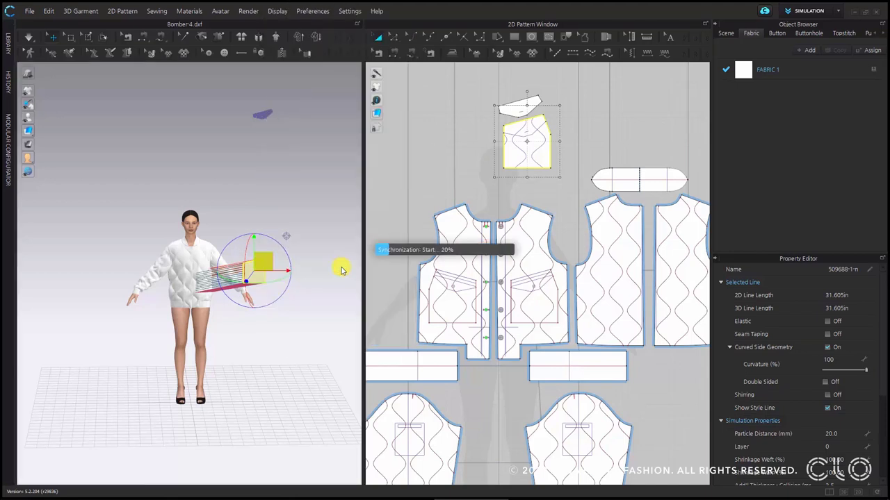
{"action": "scroll", "coordinate": [228, 294], "scroll_direction": "up", "scroll_amount": 5}
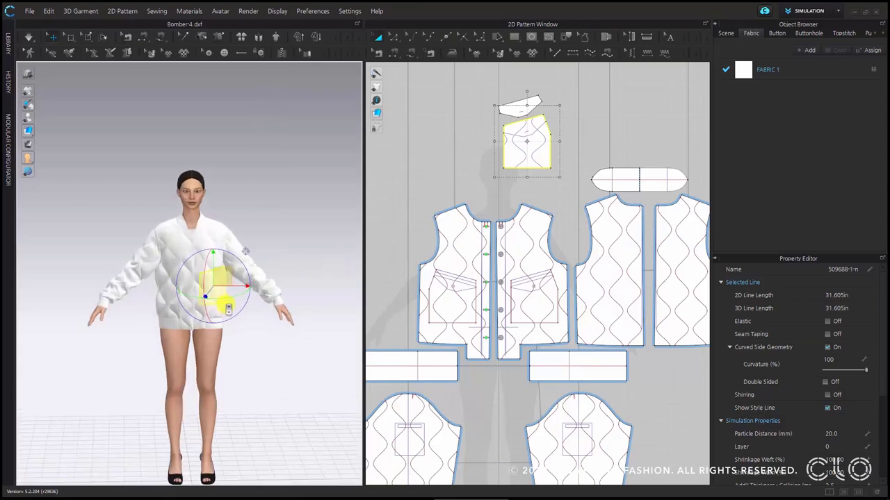
{"action": "left_click", "coordinate": [268, 306]}
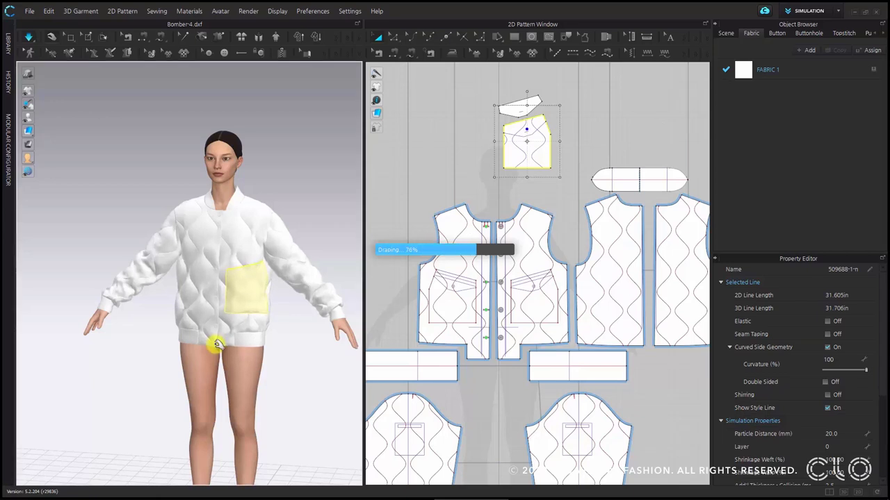
{"action": "scroll", "coordinate": [245, 299], "scroll_direction": "down", "scroll_amount": 4}
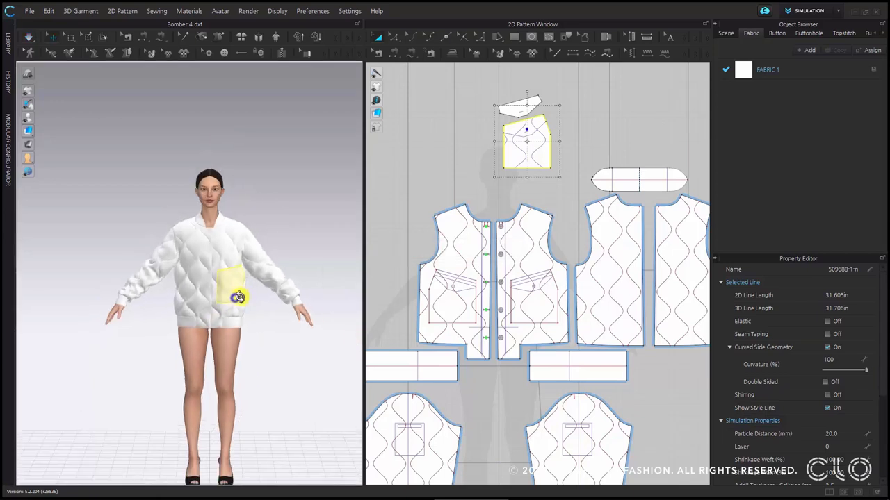
{"action": "scroll", "coordinate": [243, 298], "scroll_direction": "up", "scroll_amount": 3}
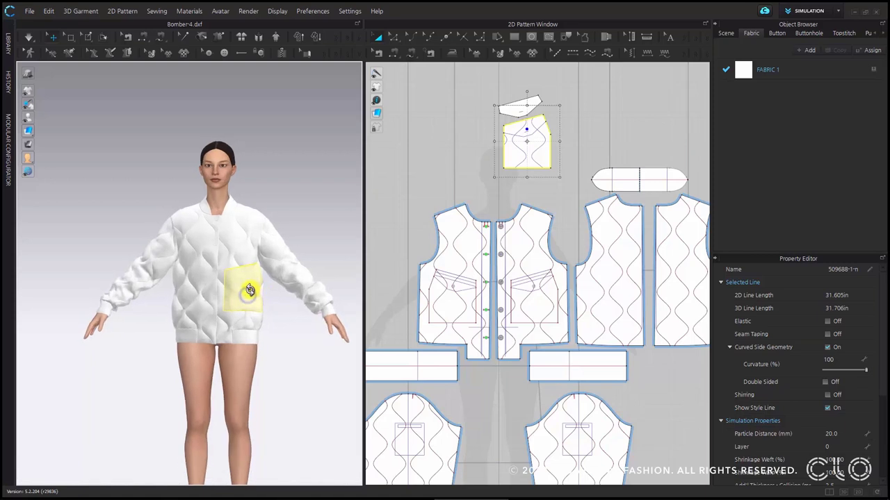
Clone the pocket as a symmetric pattern with sewing and place the copy beside the original, toward the wearer's right side.
{"action": "scroll", "coordinate": [250, 289], "scroll_direction": "down", "scroll_amount": 4}
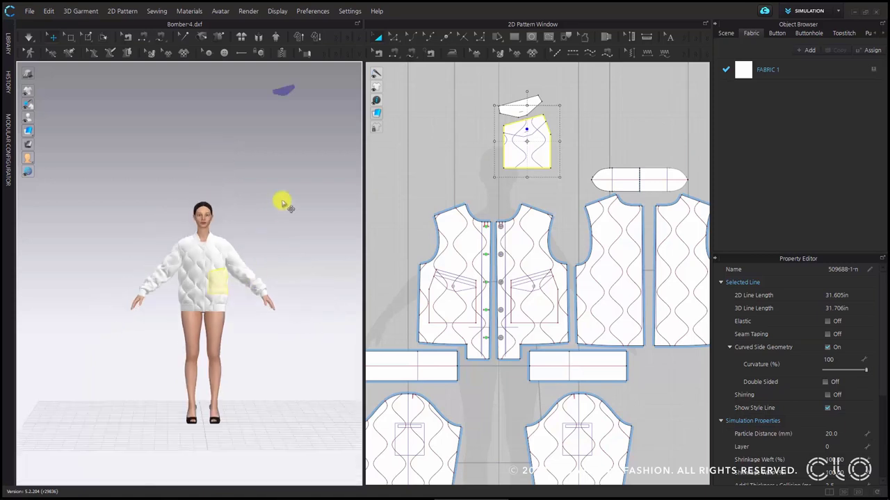
{"action": "left_click", "coordinate": [285, 144]}
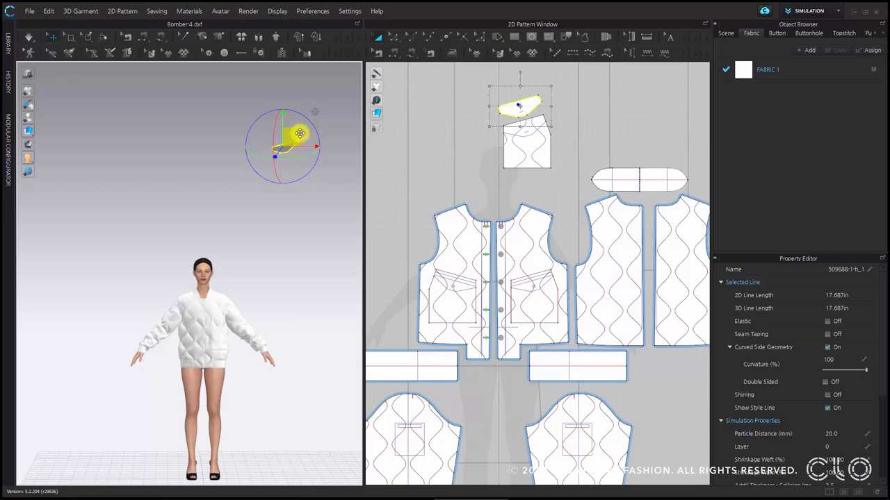
{"action": "scroll", "coordinate": [503, 129], "scroll_direction": "up", "scroll_amount": 3}
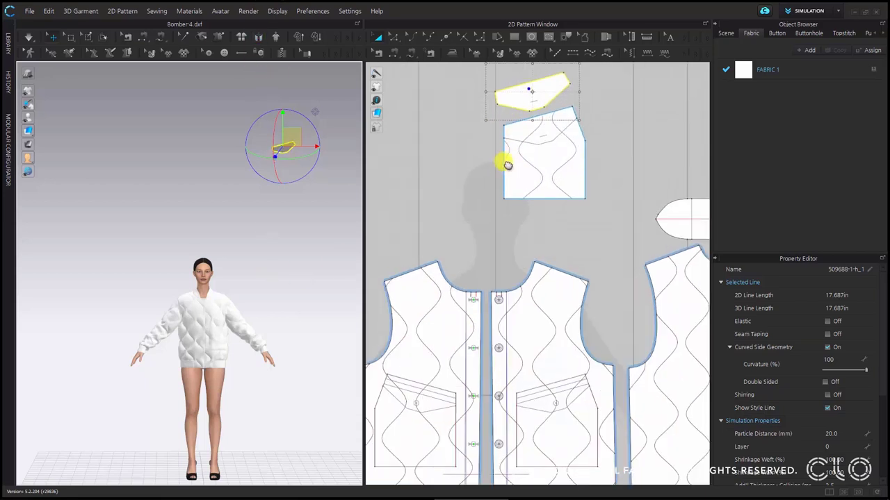
{"action": "scroll", "coordinate": [214, 308], "scroll_direction": "up", "scroll_amount": 5}
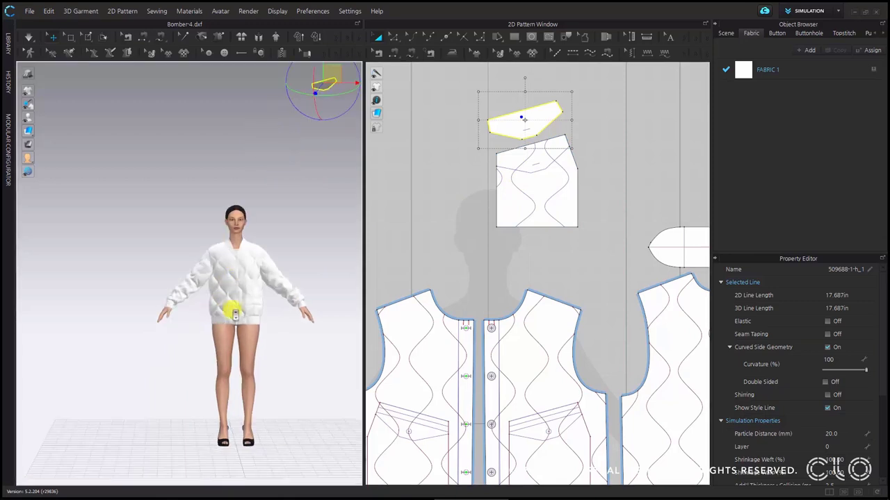
{"action": "middle_click_drag", "start_coordinate": [324, 284], "coordinate": [258, 290]}
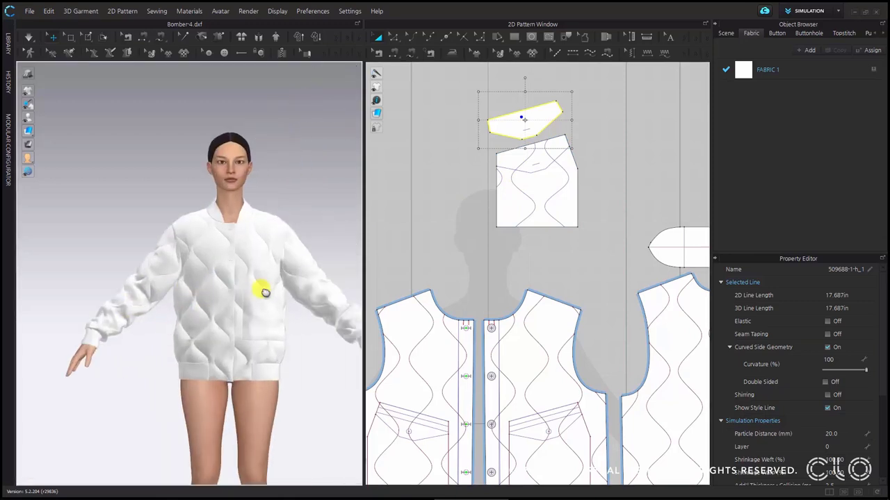
{"action": "left_click", "coordinate": [526, 185]}
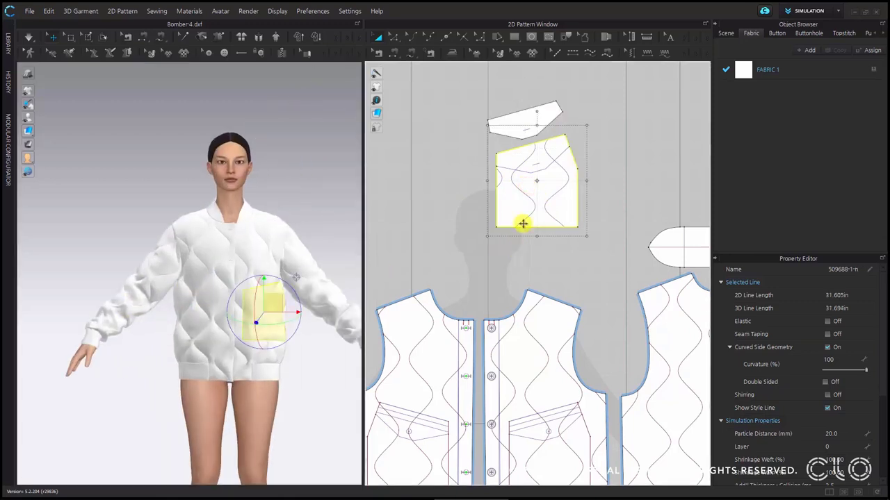
{"action": "right_click", "coordinate": [523, 182]}
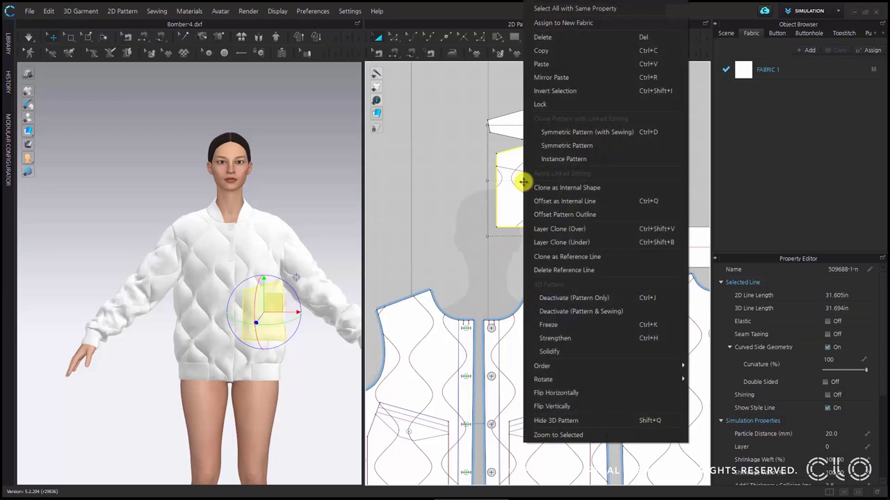
{"action": "left_click", "coordinate": [583, 137]}
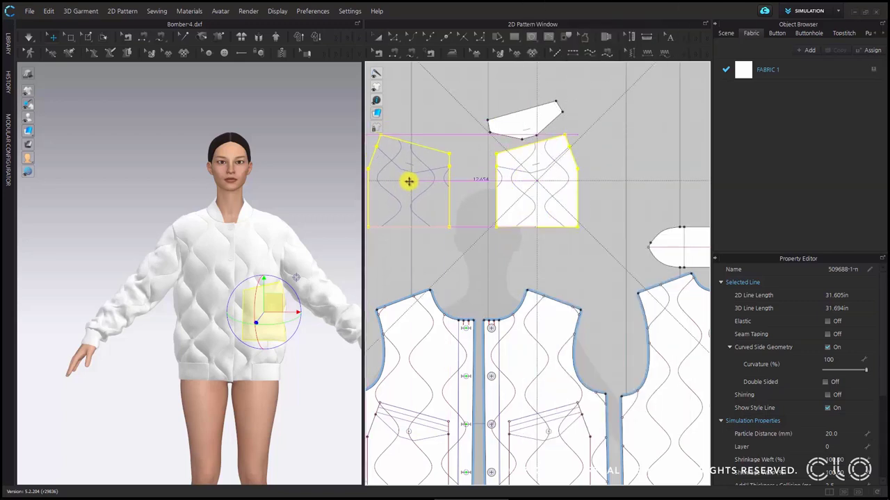
{"action": "left_click", "coordinate": [413, 184]}
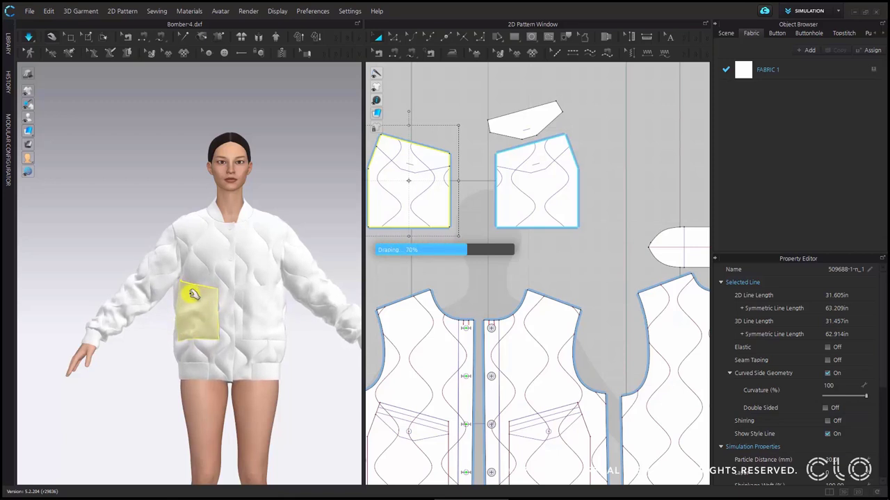
Simulate and pull the mirrored pocket by its lower area to settle it on the wearer's right front.
{"action": "left_click", "coordinate": [180, 299]}
{"action": "left_click_drag", "start_coordinate": [200, 337], "coordinate": [178, 342]}
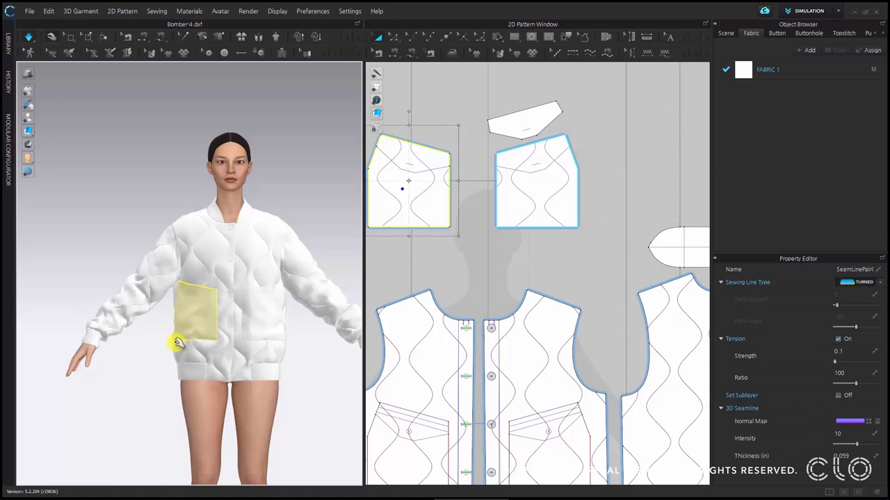
{"action": "right_click_drag", "start_coordinate": [198, 347], "coordinate": [207, 321]}
{"action": "key", "text": "2"}
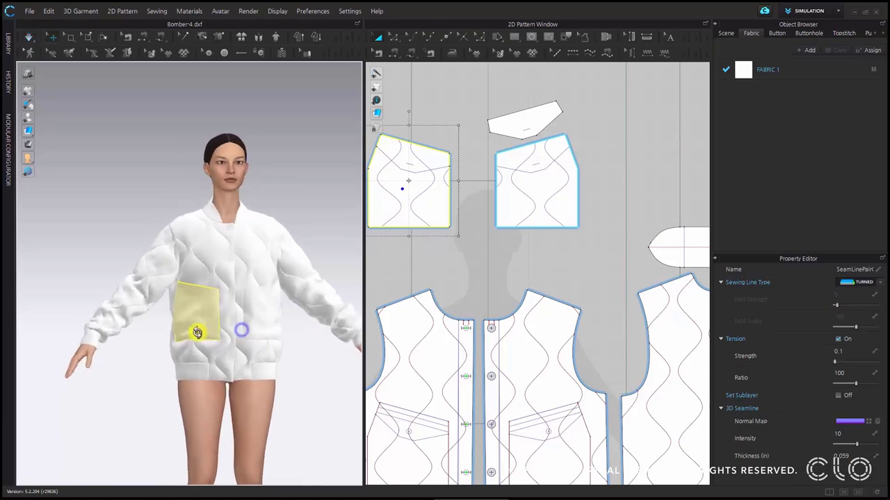
Move the flap pattern up clear of the pocket and trace the pocket's three quilting curves into internal lines.
{"action": "scroll", "coordinate": [507, 252], "scroll_direction": "down", "scroll_amount": 3}
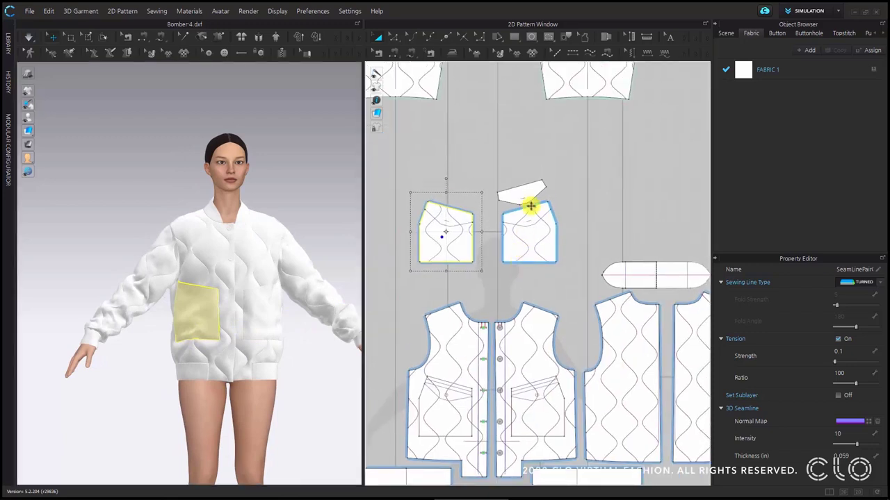
{"action": "left_click_drag", "start_coordinate": [529, 183], "coordinate": [528, 138]}
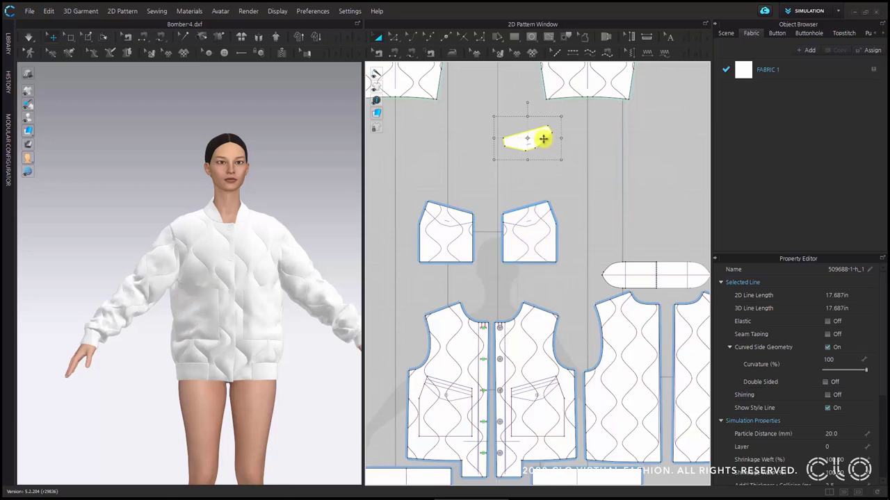
{"action": "left_click", "coordinate": [560, 39]}
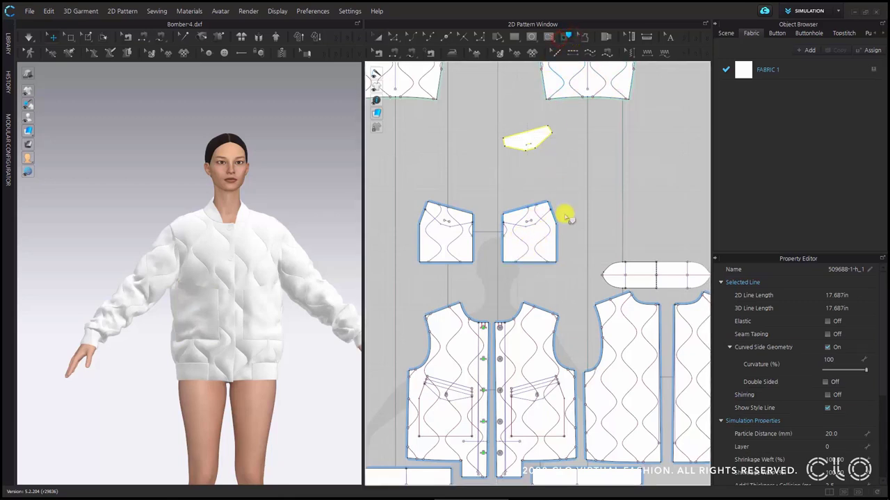
{"action": "scroll", "coordinate": [507, 234], "scroll_direction": "up", "scroll_amount": 5}
{"action": "left_click", "coordinate": [502, 226], "text": "shift"}
{"action": "left_click", "coordinate": [521, 225], "text": "shift"}
{"action": "left_click", "coordinate": [628, 206], "text": "shift"}
{"action": "scroll", "coordinate": [526, 222], "scroll_direction": "down", "scroll_amount": 3}
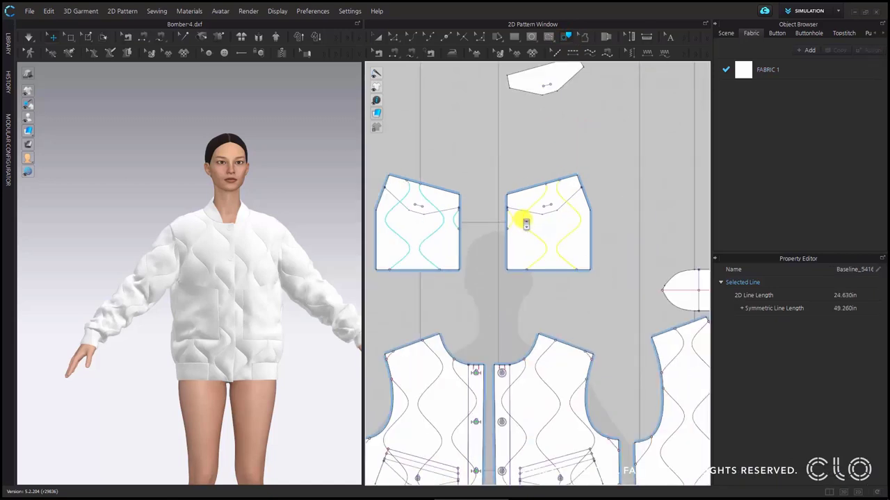
{"action": "key", "text": "Return"}
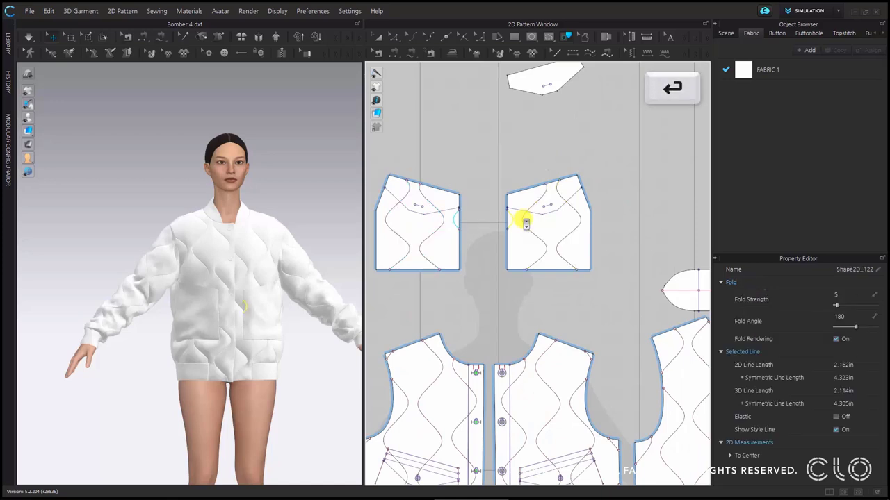
Create Layer Clone (Over) copies of both pockets and place them directly above the originals in the 2D window.
{"action": "left_click", "coordinate": [378, 37]}
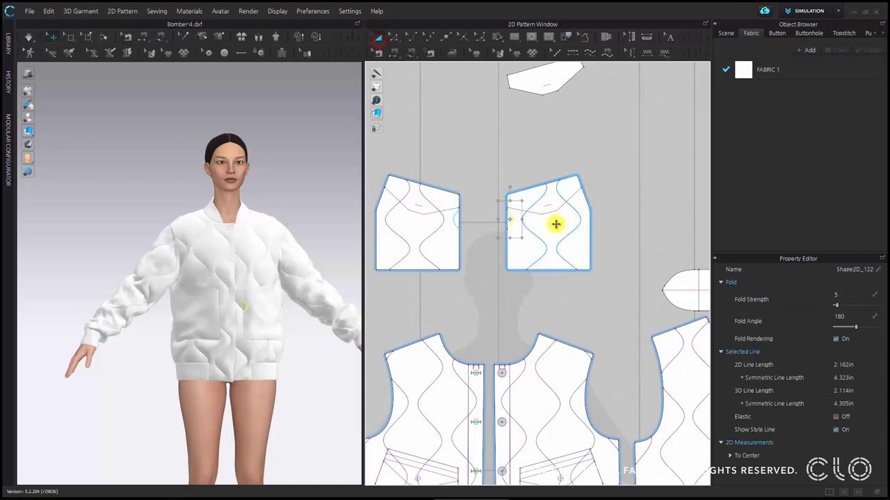
{"action": "left_click", "coordinate": [531, 192]}
{"action": "left_click", "coordinate": [452, 196], "text": "shift"}
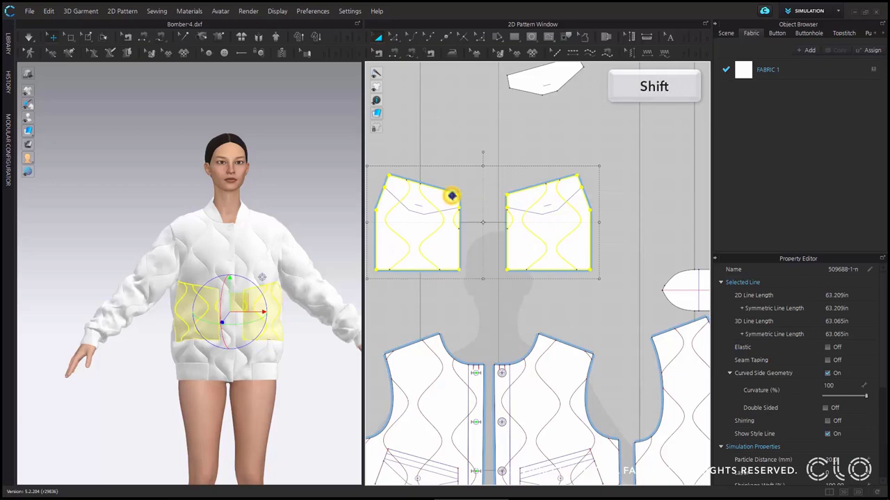
{"action": "right_click", "coordinate": [452, 196]}
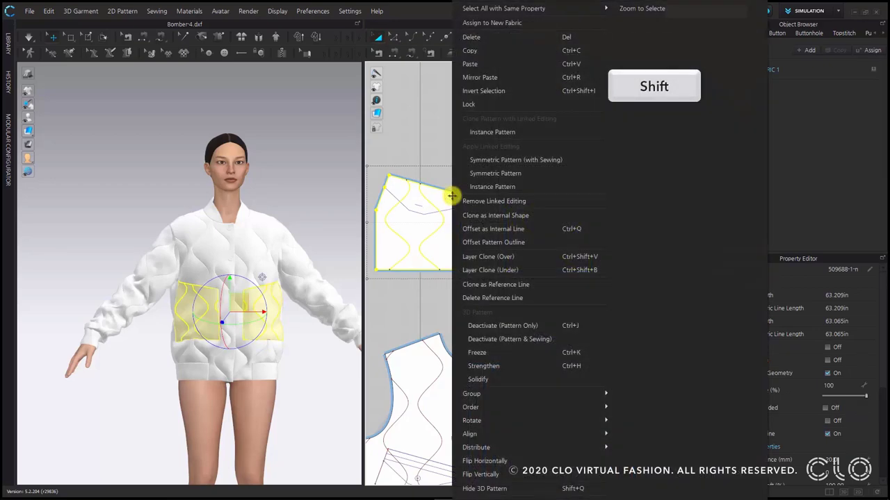
{"action": "left_click", "coordinate": [527, 257]}
{"action": "middle_click_drag", "start_coordinate": [479, 132], "coordinate": [491, 226]}
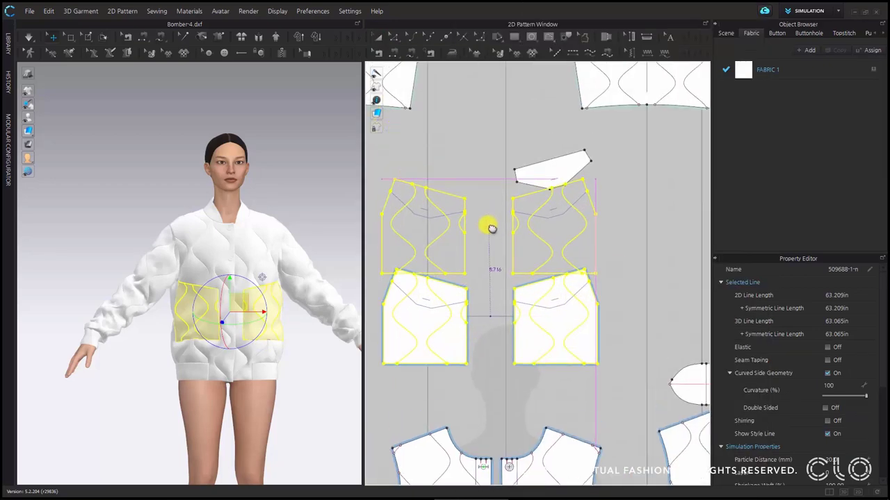
{"action": "left_click", "coordinate": [491, 220]}
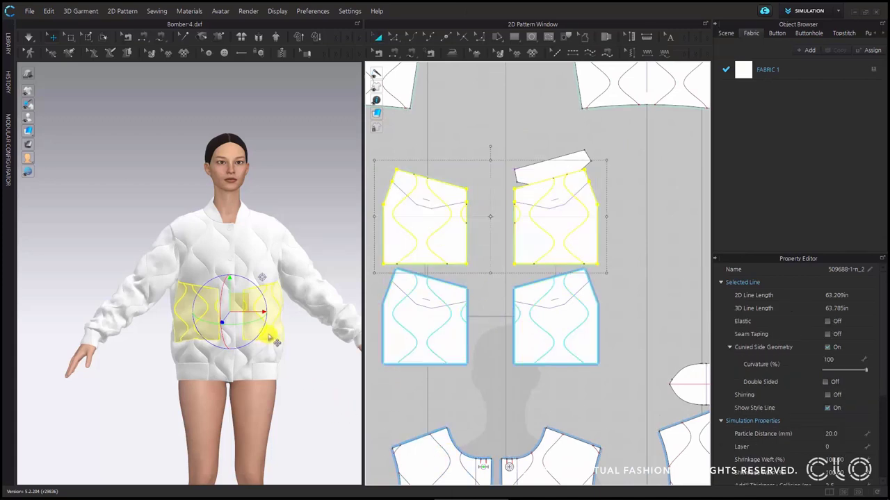
Move the flap up clear of the cloned pockets and simulate to settle the layered pockets on the jacket.
{"action": "left_click_drag", "start_coordinate": [570, 153], "coordinate": [560, 130]}
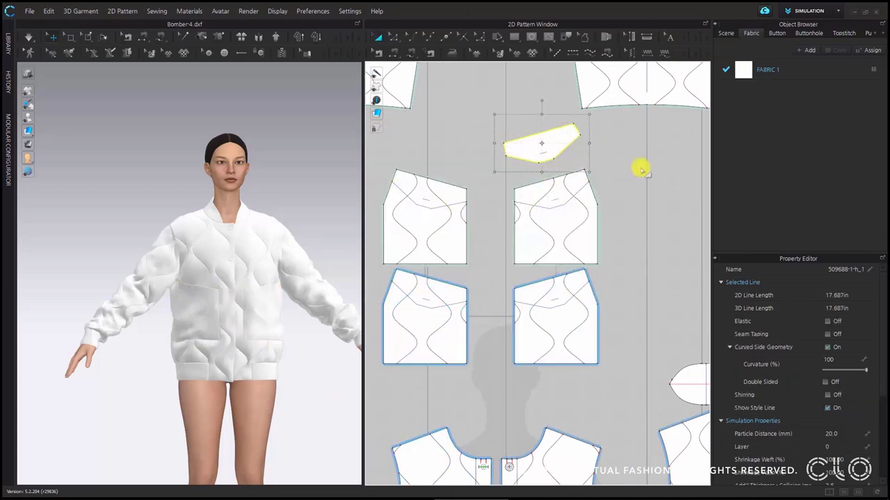
{"action": "left_click", "coordinate": [640, 168]}
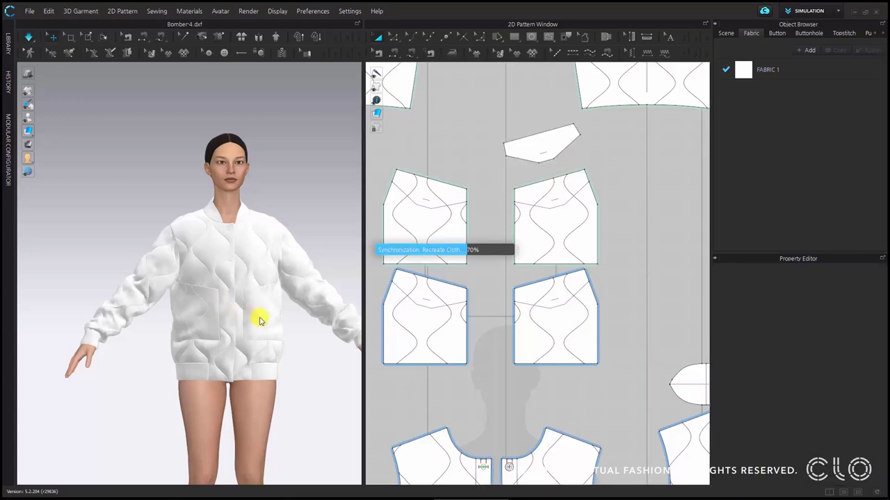
{"action": "scroll", "coordinate": [263, 322], "scroll_direction": "up", "scroll_amount": 6}
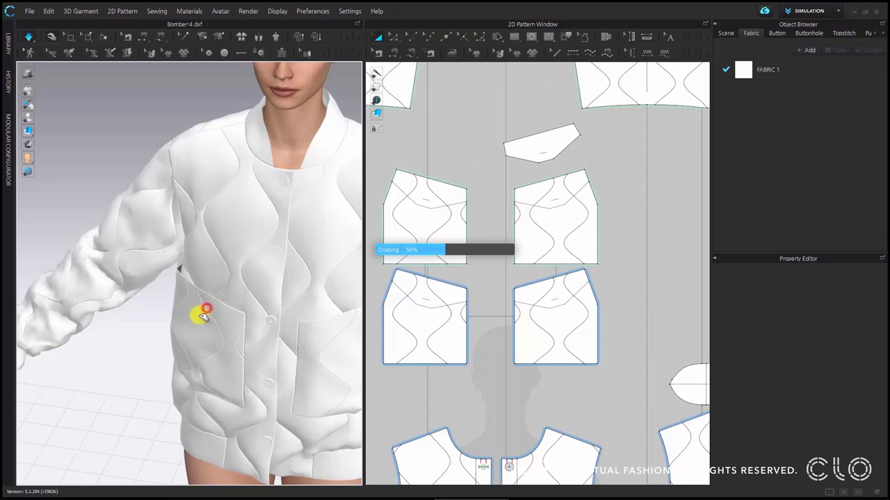
{"action": "left_click", "coordinate": [201, 314]}
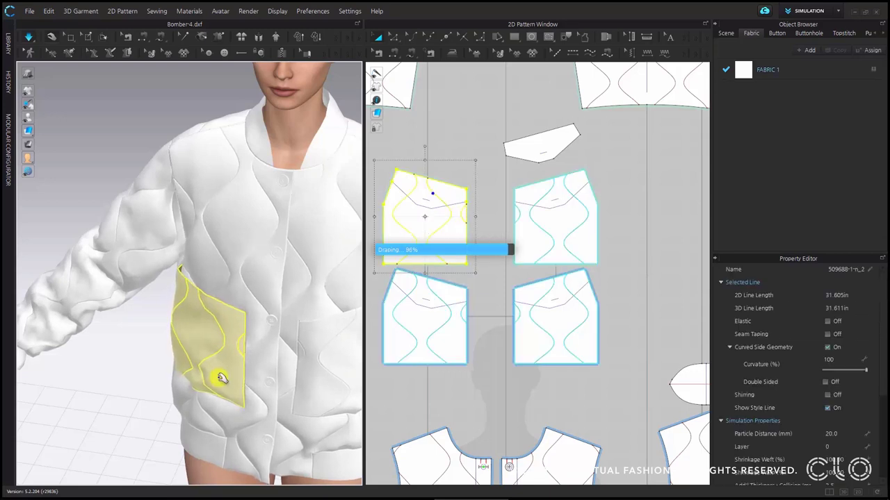
Set the pressure of both cloned outer pockets to 10.
{"action": "left_click", "coordinate": [556, 216]}
{"action": "left_click", "coordinate": [449, 233], "text": "shift"}
{"action": "scroll", "coordinate": [834, 421], "scroll_direction": "down", "scroll_amount": 2}
{"action": "scroll", "coordinate": [834, 421], "scroll_direction": "down", "scroll_amount": 2}
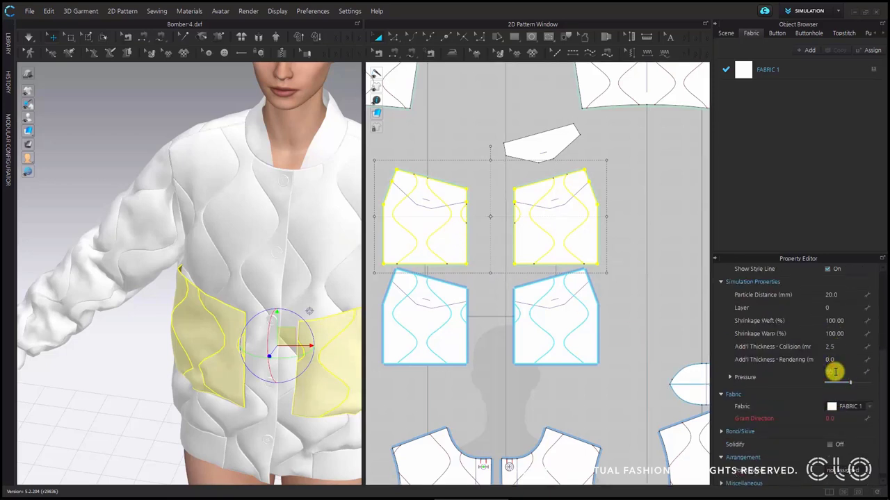
Set the pressure of both original under-layer pockets to -10 and simulate to inflate the pockets.
{"action": "left_click", "coordinate": [554, 317]}
{"action": "left_click", "coordinate": [429, 323], "text": "shift"}
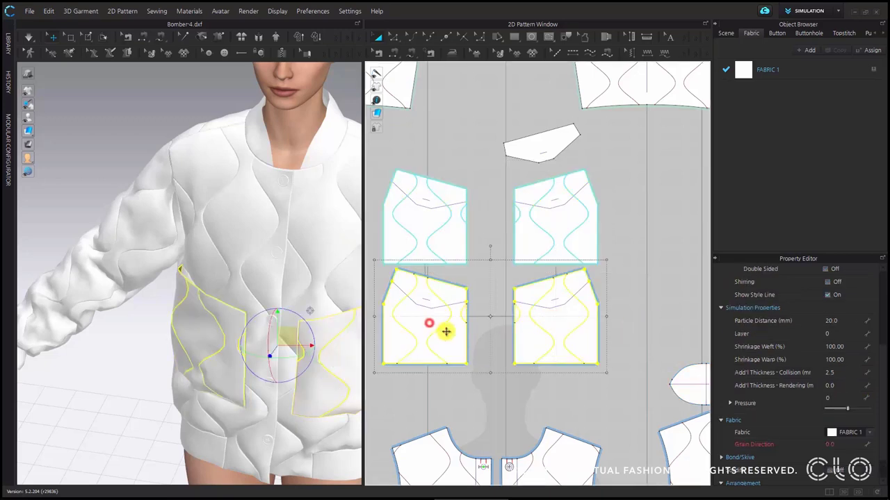
{"action": "left_click", "coordinate": [837, 399]}
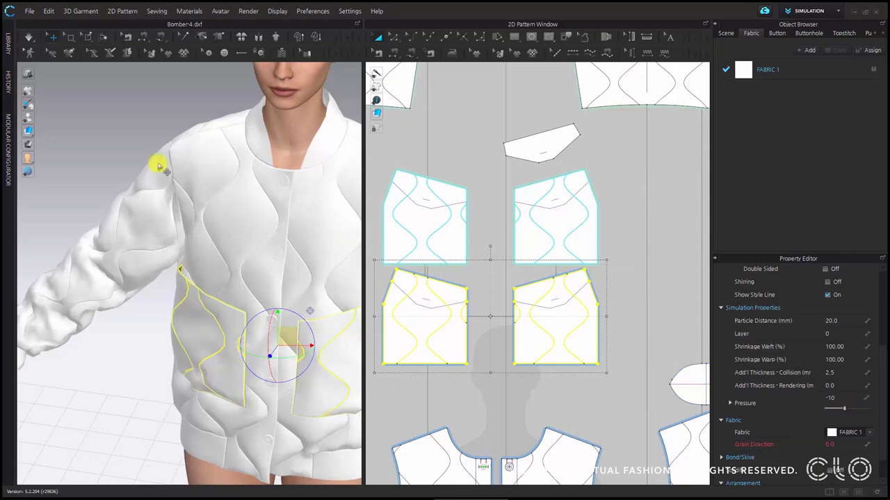
{"action": "left_click", "coordinate": [31, 36]}
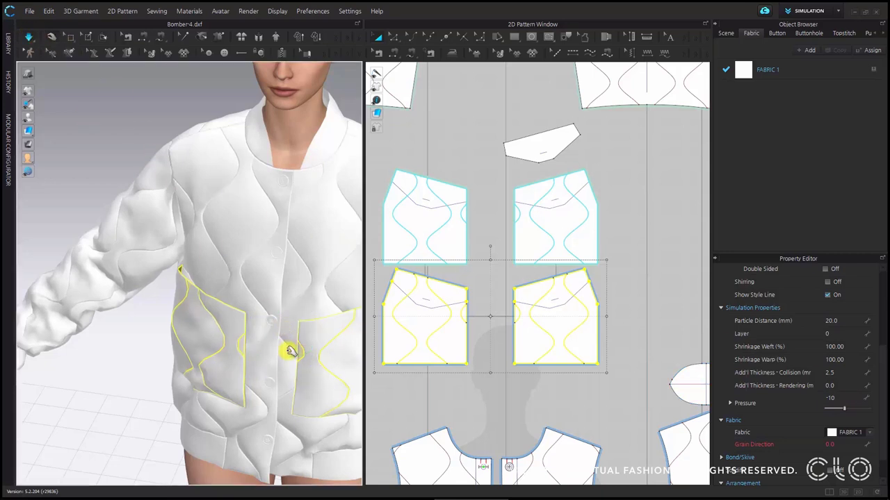
{"action": "mouse_move", "coordinate": [282, 338]}
{"action": "right_mouse_down"}
{"action": "mouse_move", "coordinate": [222, 298]}
{"action": "mouse_move", "coordinate": [266, 304]}
{"action": "mouse_move", "coordinate": [258, 349]}
{"action": "right_mouse_up"}
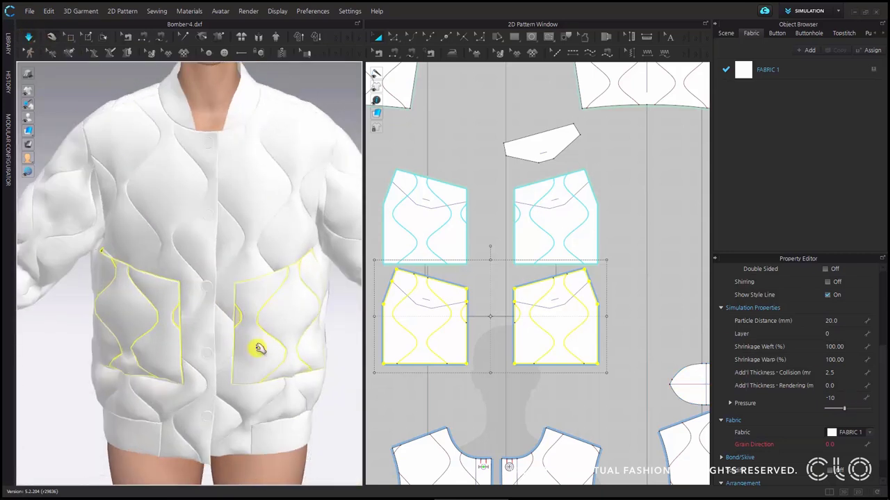
{"action": "key", "text": "space"}
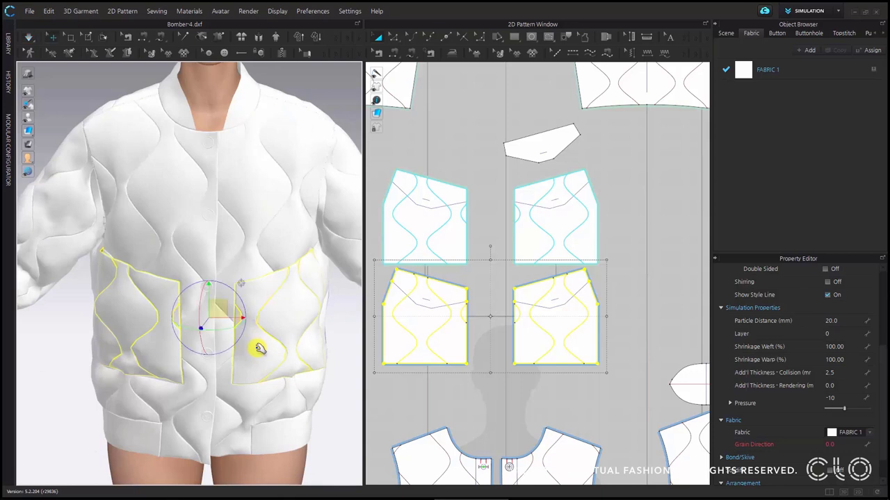
Move the flap pattern down to just above the cloned pocket for the wearer's left side.
{"action": "right_click_drag", "start_coordinate": [566, 217], "coordinate": [564, 265]}
{"action": "mouse_move", "coordinate": [554, 203]}
{"action": "left_mouse_down"}
{"action": "mouse_move", "coordinate": [563, 248]}
{"action": "mouse_move", "coordinate": [558, 216]}
{"action": "left_mouse_up"}
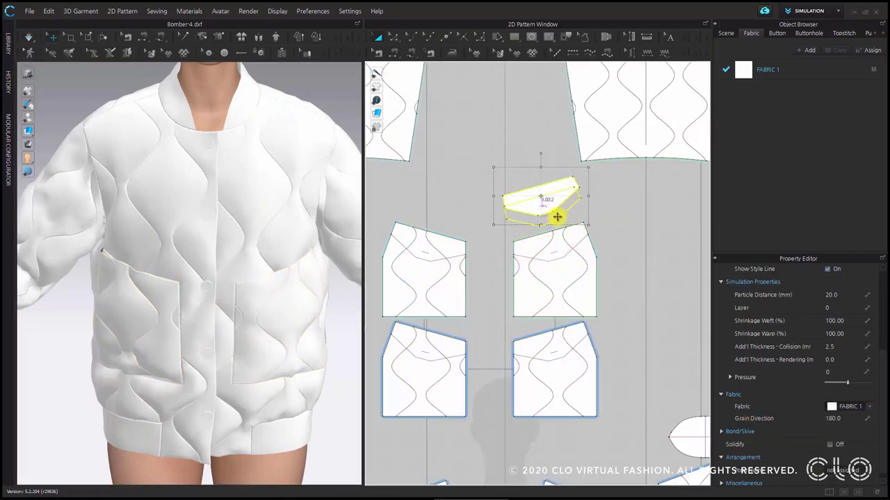
{"action": "scroll", "coordinate": [528, 222], "scroll_direction": "up", "scroll_amount": 3}
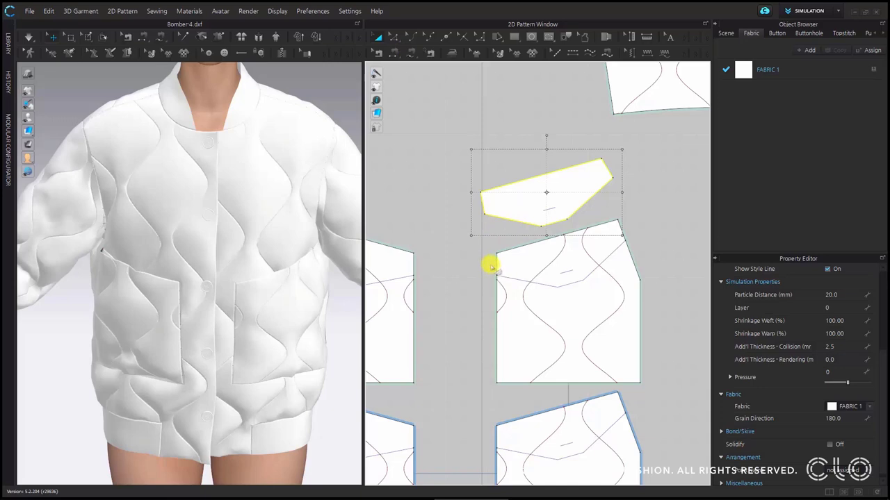
Sew the flap's long upper edge and both short side edges to the matching edges of the outer pocket on the wearer's left.
{"action": "left_click", "coordinate": [391, 36]}
{"action": "left_click", "coordinate": [497, 259]}
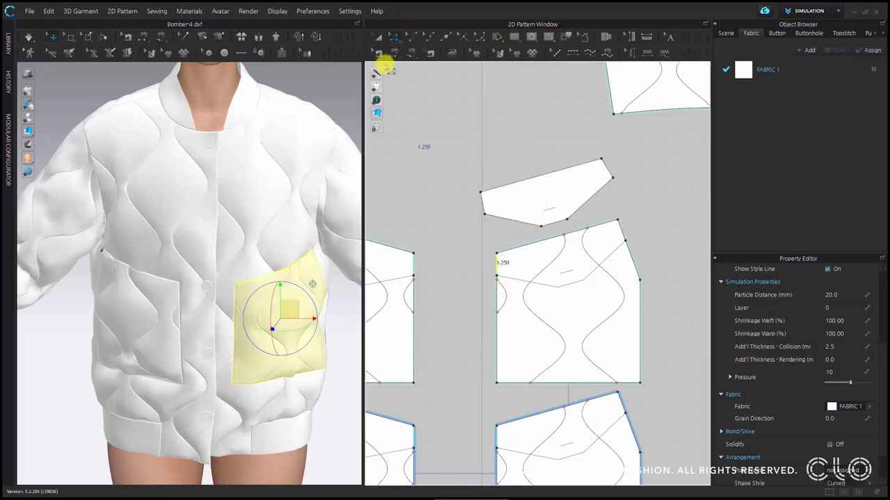
{"action": "left_click", "coordinate": [394, 54]}
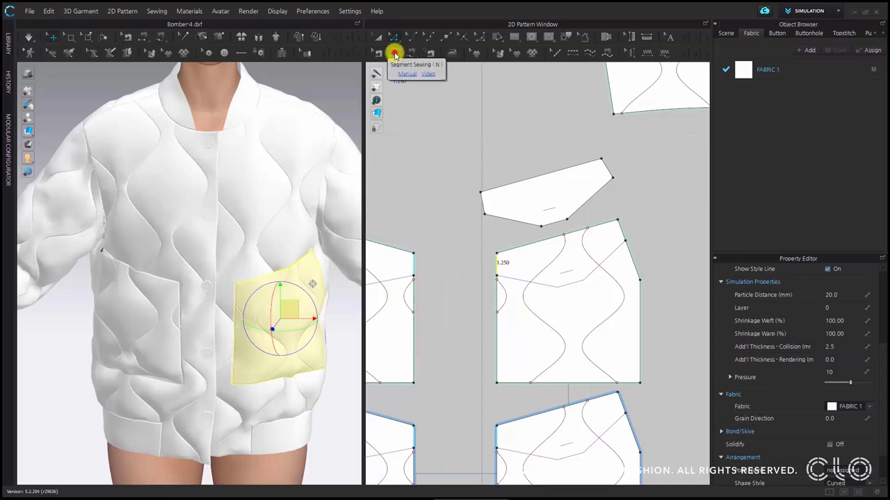
{"action": "left_click", "coordinate": [493, 186]}
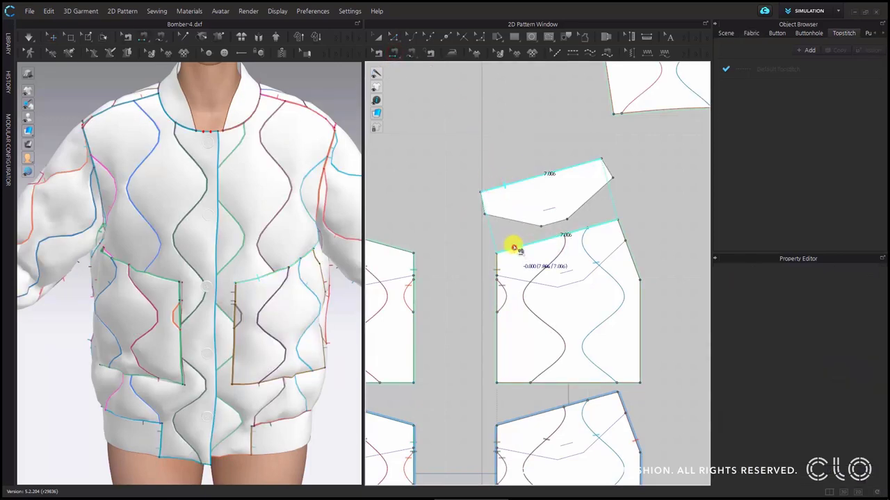
{"action": "left_click", "coordinate": [512, 242]}
{"action": "left_click", "coordinate": [485, 198]}
{"action": "left_click", "coordinate": [495, 261]}
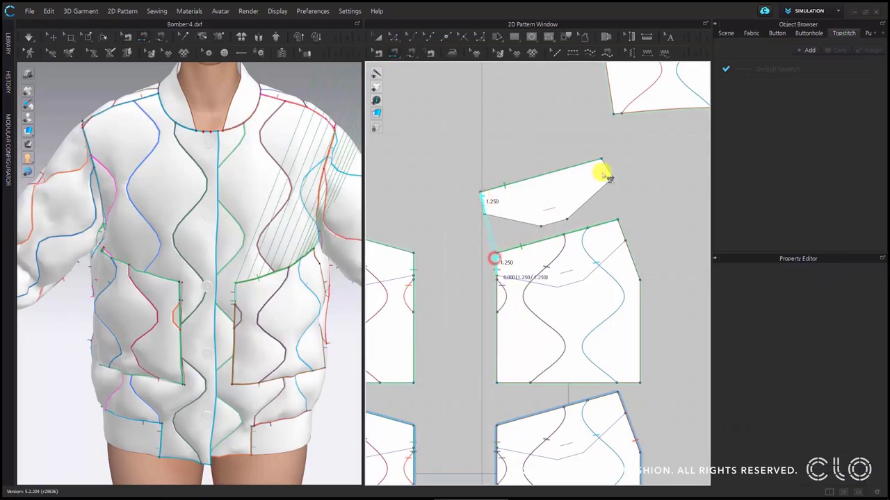
{"action": "left_click", "coordinate": [603, 164]}
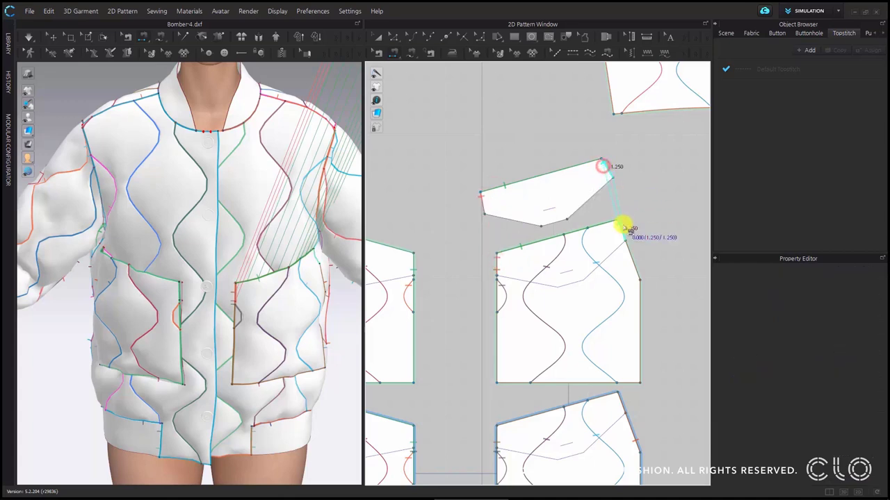
{"action": "left_click", "coordinate": [622, 221]}
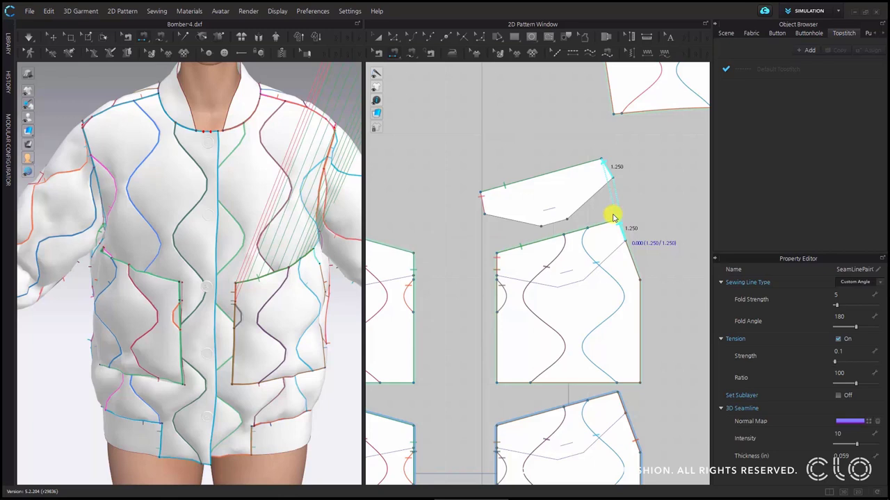
Set the sewing line type of the three seams joining the left flap to its pocket to Turned.
{"action": "left_click", "coordinate": [602, 163]}
{"action": "left_click", "coordinate": [480, 192]}
{"action": "left_click", "coordinate": [378, 55]}
{"action": "left_click_drag", "start_coordinate": [447, 153], "coordinate": [622, 223]}
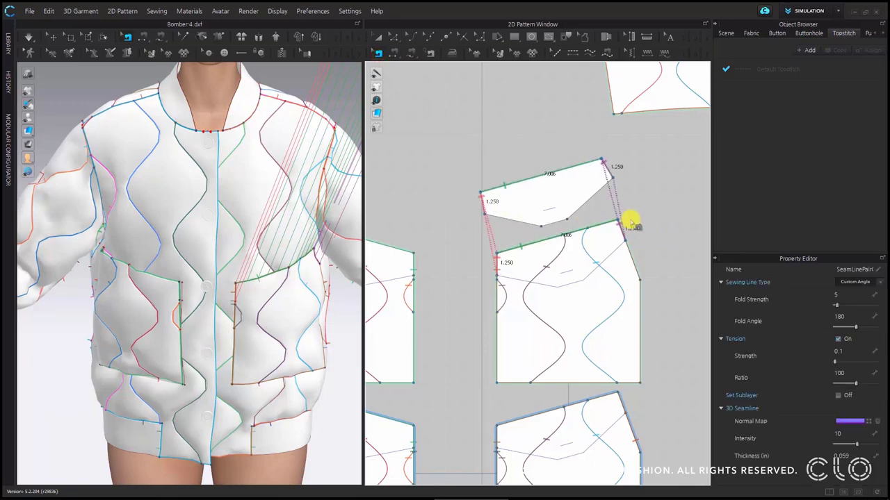
{"action": "left_click", "coordinate": [868, 285]}
{"action": "left_click", "coordinate": [866, 275]}
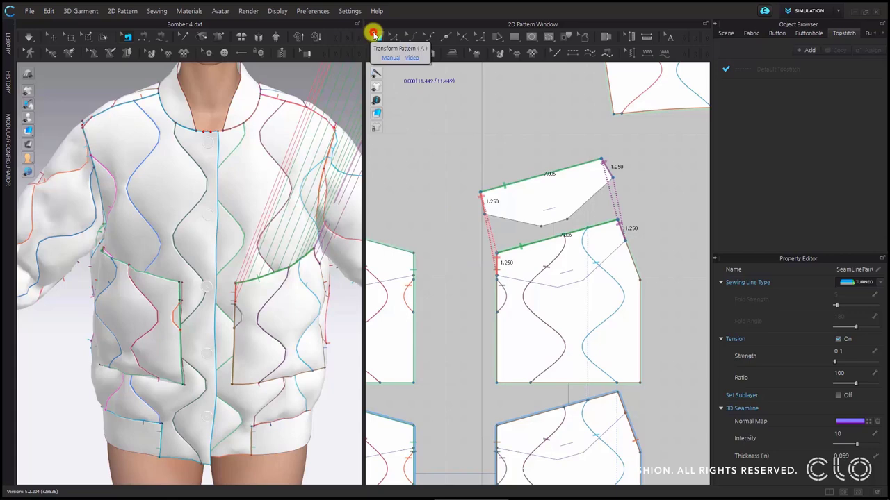
Position the flap over the wearer's left pocket on the 3D jacket and simulate to attach it.
{"action": "left_click", "coordinate": [373, 35]}
{"action": "left_click", "coordinate": [551, 176]}
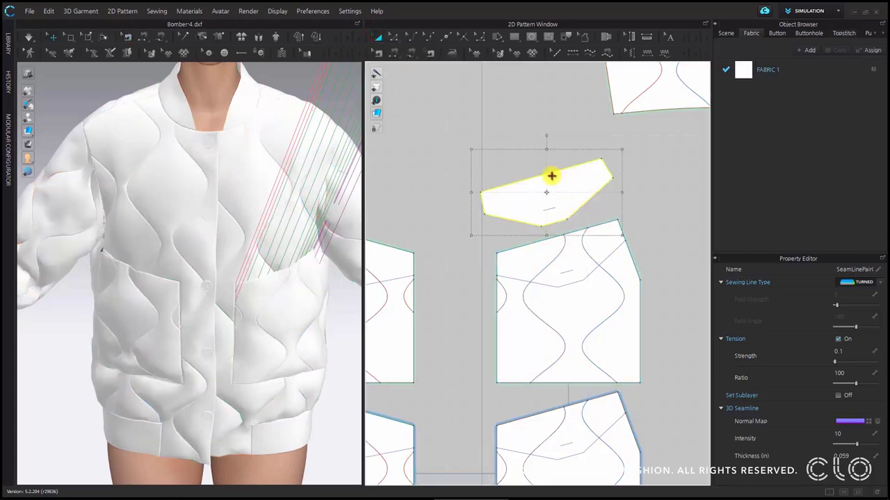
{"action": "scroll", "coordinate": [274, 258], "scroll_direction": "down", "scroll_amount": 5}
{"action": "scroll", "coordinate": [274, 229], "scroll_direction": "down", "scroll_amount": 3}
{"action": "scroll", "coordinate": [275, 243], "scroll_direction": "down", "scroll_amount": 3}
{"action": "scroll", "coordinate": [281, 166], "scroll_direction": "down", "scroll_amount": 2}
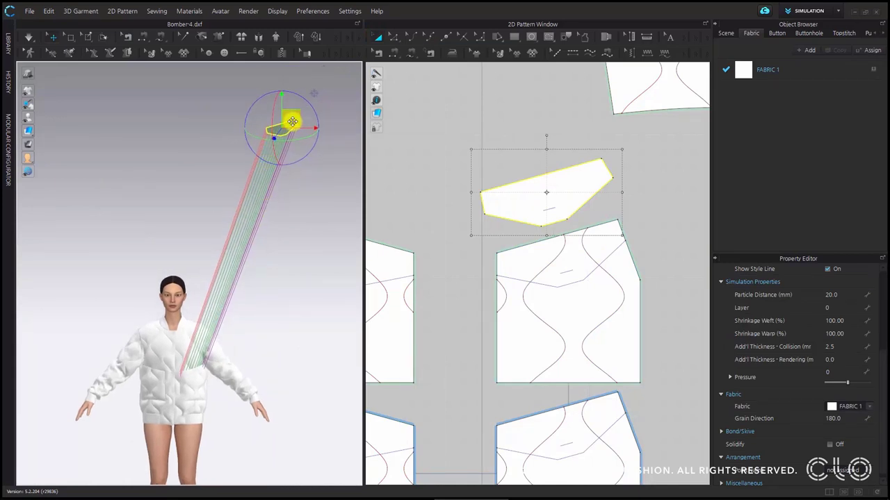
{"action": "right_click", "coordinate": [292, 121]}
{"action": "left_click", "coordinate": [328, 185]}
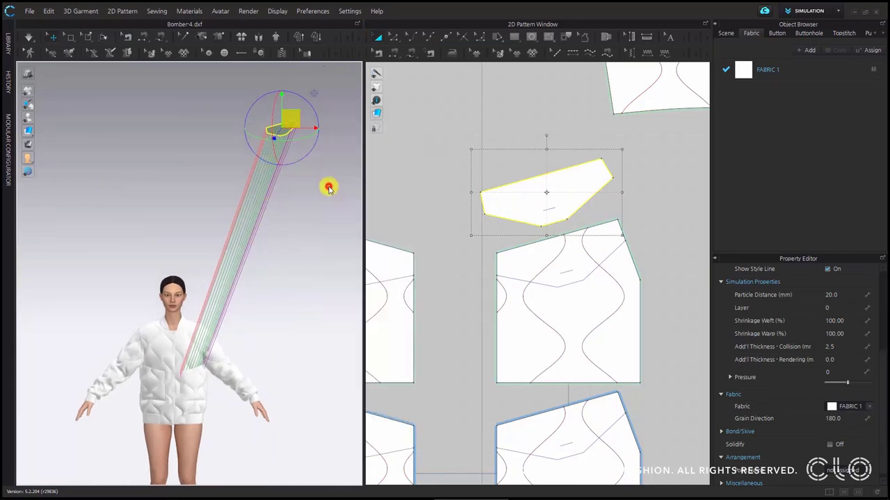
{"action": "left_click_drag", "start_coordinate": [292, 121], "coordinate": [233, 341]}
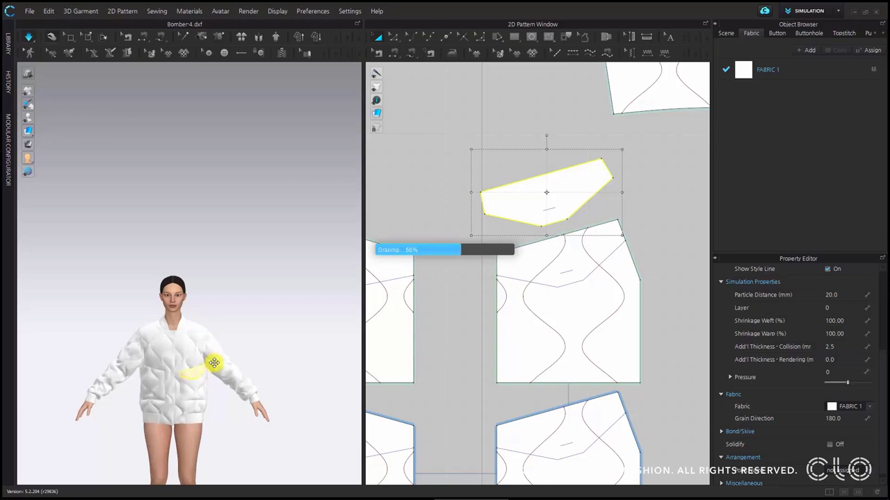
{"action": "scroll", "coordinate": [200, 379], "scroll_direction": "up", "scroll_amount": 2}
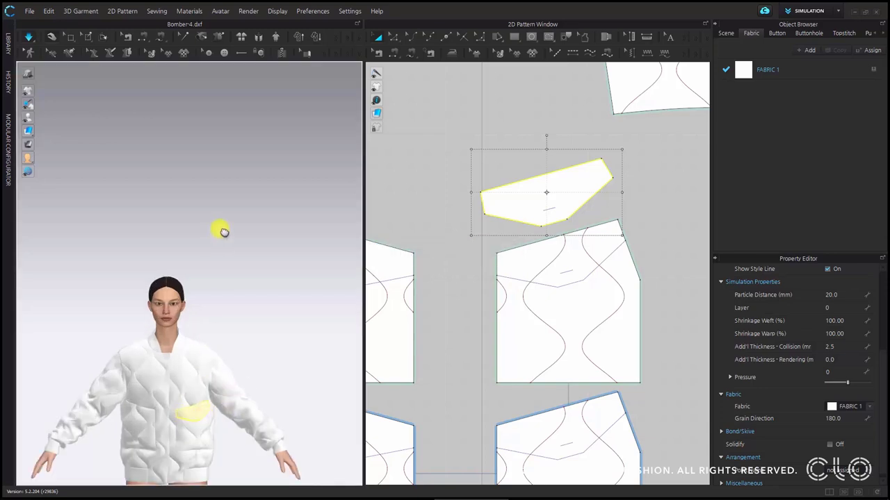
{"action": "scroll", "coordinate": [212, 292], "scroll_direction": "up", "scroll_amount": 2}
{"action": "scroll", "coordinate": [222, 243], "scroll_direction": "up", "scroll_amount": 5}
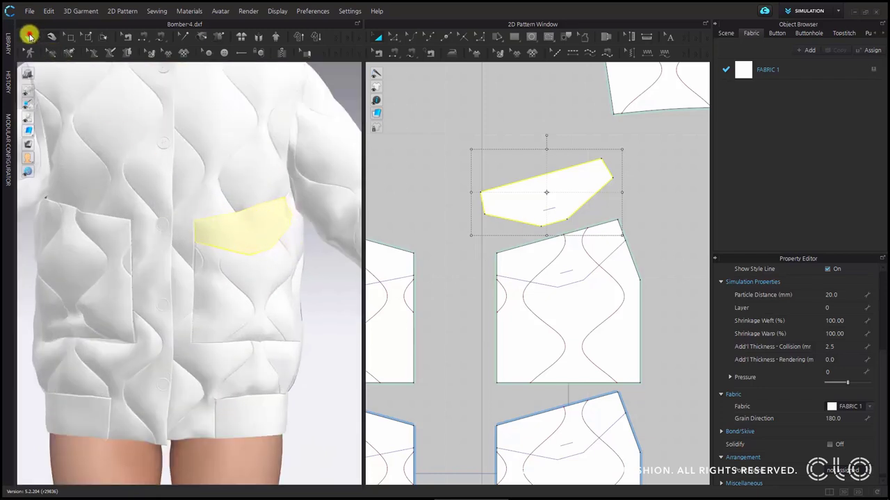
{"action": "left_click", "coordinate": [51, 36]}
Clone the flap as a symmetric pattern with sewing, place it above the opposite pocket, and position it over that pocket on the 3D jacket.
{"action": "scroll", "coordinate": [633, 198], "scroll_direction": "down", "scroll_amount": 3}
{"action": "right_click_drag", "start_coordinate": [581, 226], "coordinate": [616, 233]}
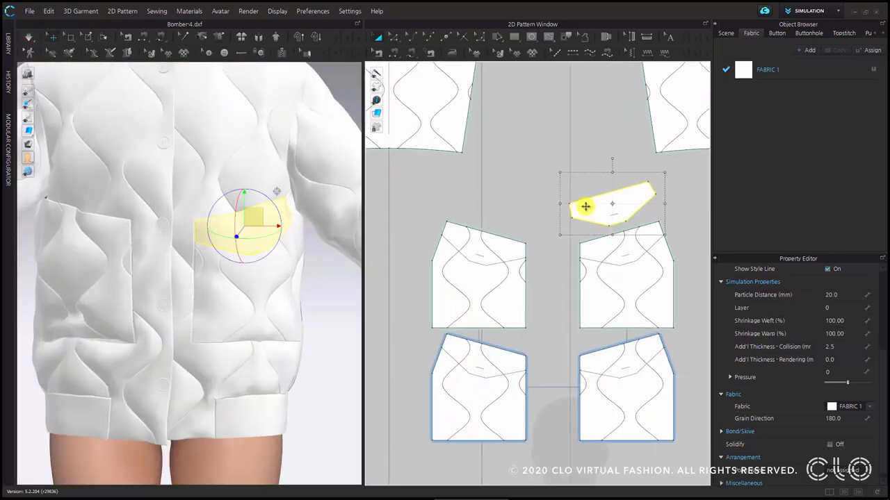
{"action": "right_click", "coordinate": [586, 207]}
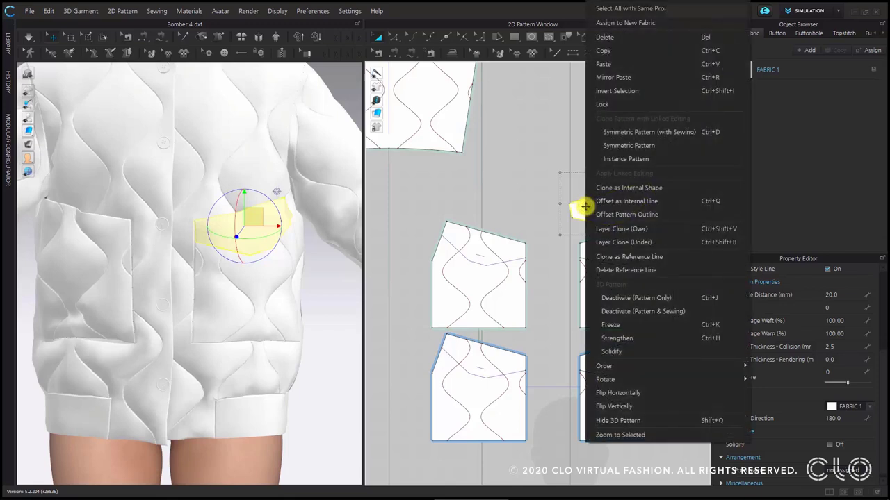
{"action": "left_click", "coordinate": [646, 132]}
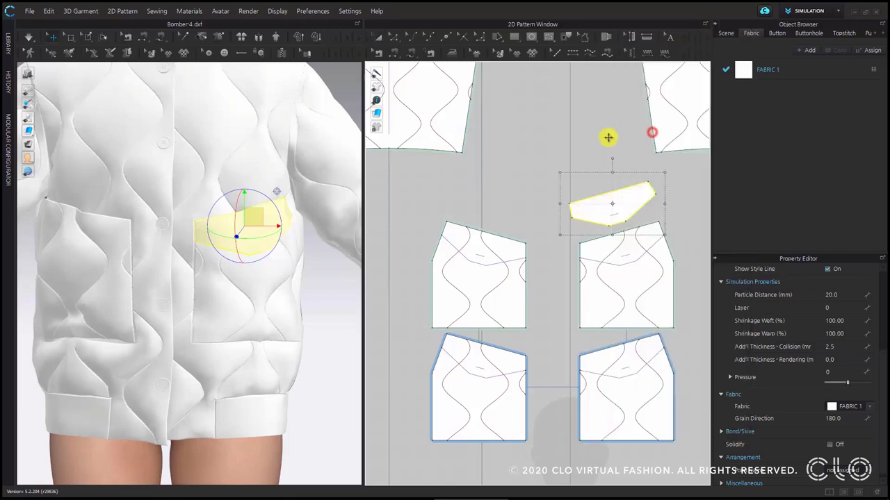
{"action": "left_click_drag", "start_coordinate": [490, 201], "coordinate": [492, 202]}
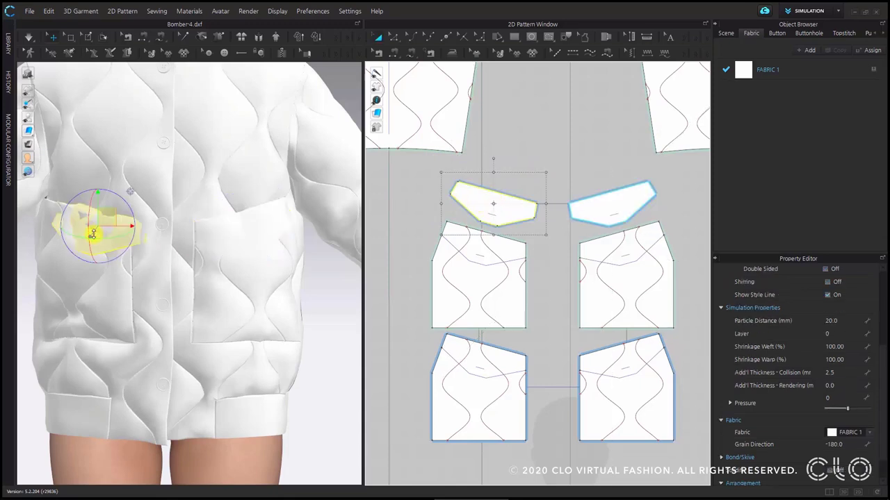
{"action": "left_click_drag", "start_coordinate": [93, 234], "coordinate": [84, 217]}
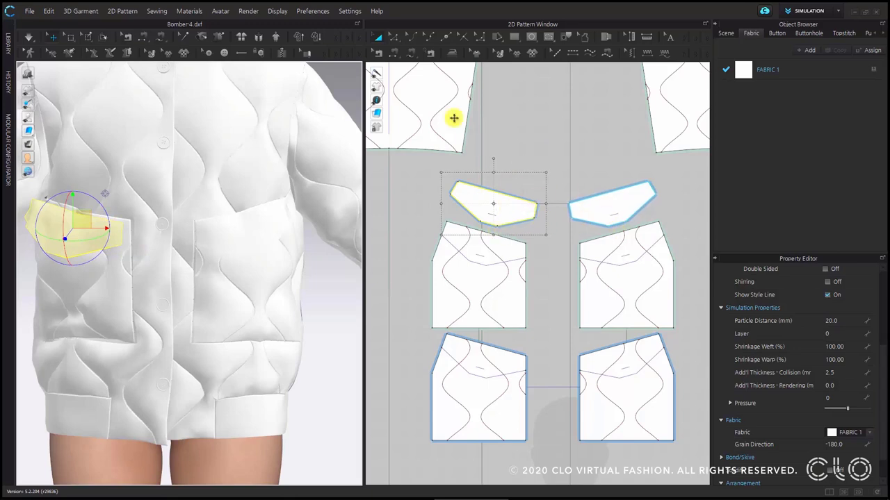
{"action": "left_click", "coordinate": [377, 54]}
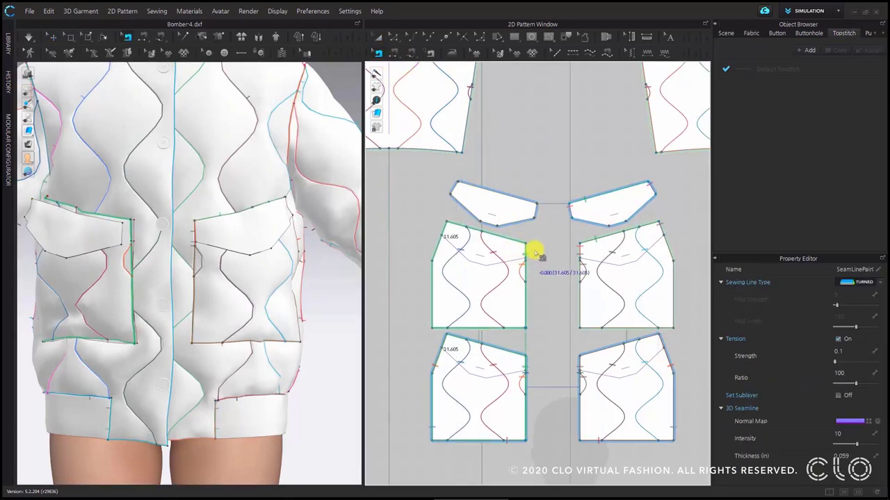
{"action": "left_click", "coordinate": [535, 249]}
{"action": "left_click", "coordinate": [377, 37]}
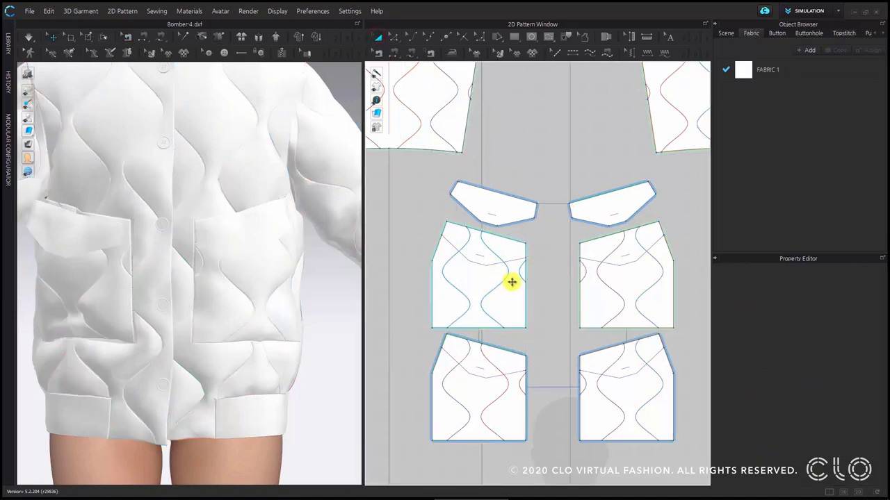
{"action": "left_click", "coordinate": [512, 281]}
{"action": "left_click", "coordinate": [627, 275], "text": "shift"}
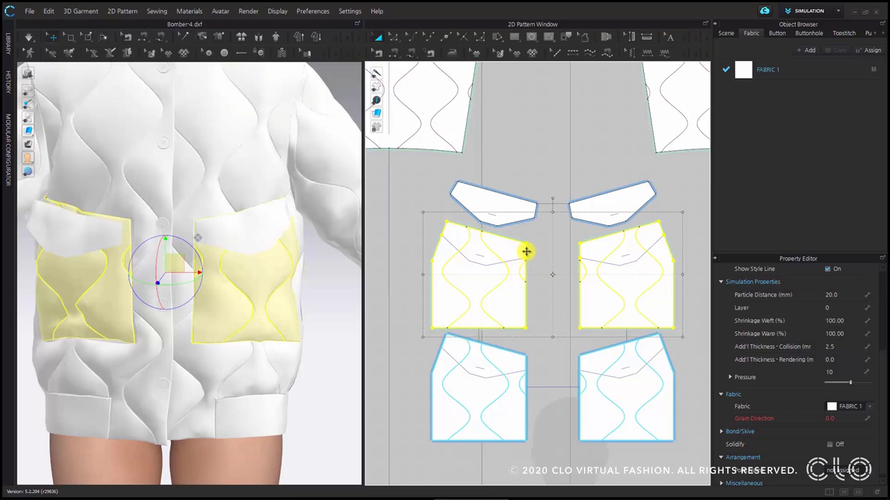
Sew the mirrored flap's long upper edge and both short side edges to the outer pocket on the wearer's right.
{"action": "left_click", "coordinate": [396, 53]}
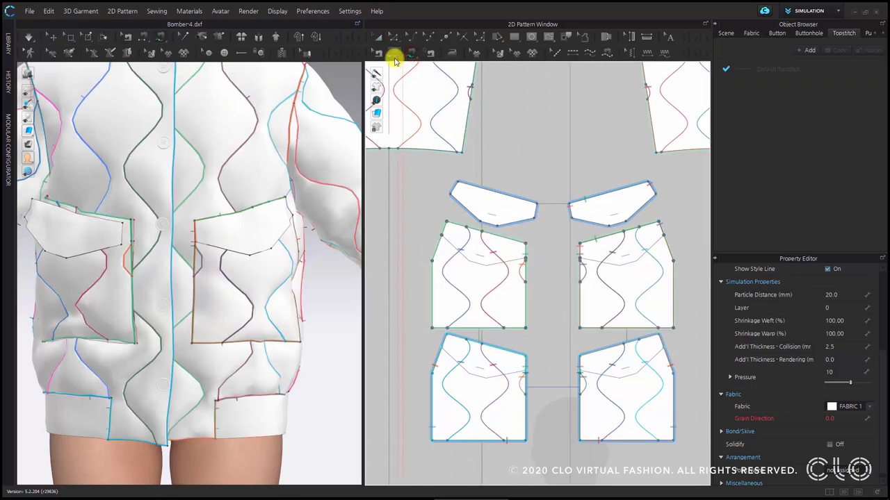
{"action": "scroll", "coordinate": [528, 195], "scroll_direction": "up", "scroll_amount": 3}
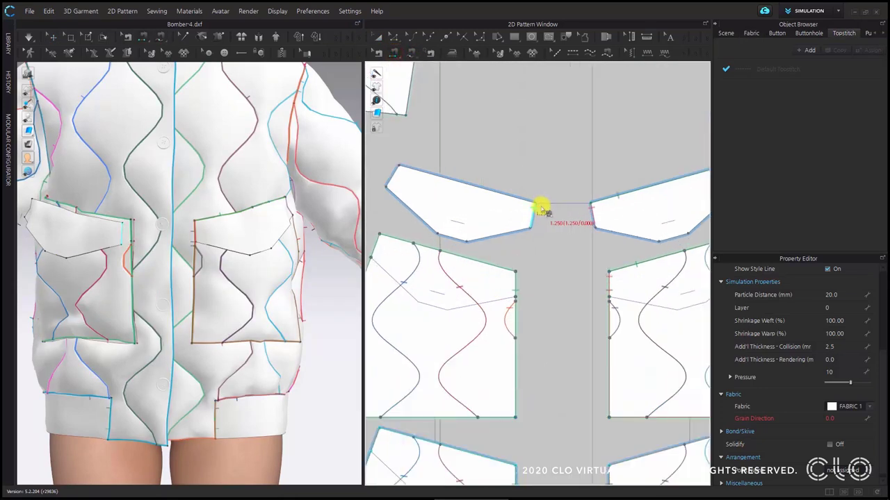
{"action": "left_click", "coordinate": [540, 207]}
{"action": "left_click", "coordinate": [517, 279]}
{"action": "left_click", "coordinate": [527, 198]}
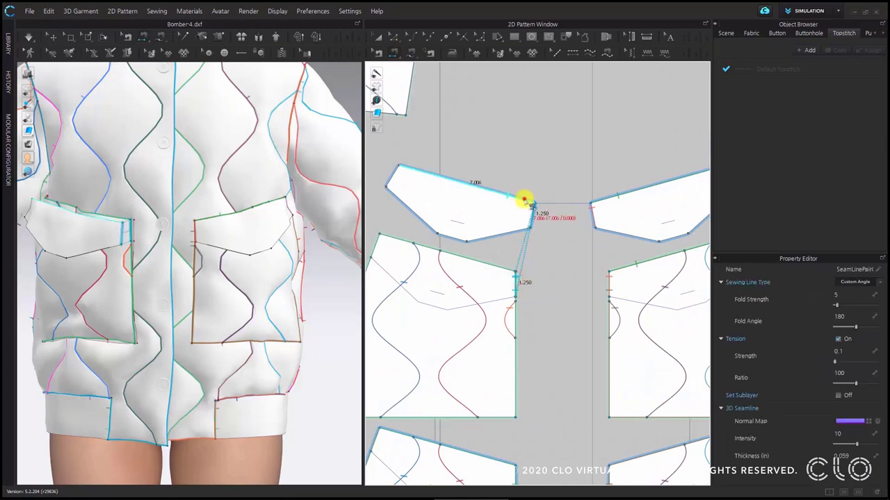
{"action": "left_click", "coordinate": [436, 236]}
{"action": "middle_click_drag", "start_coordinate": [436, 234], "coordinate": [506, 218]}
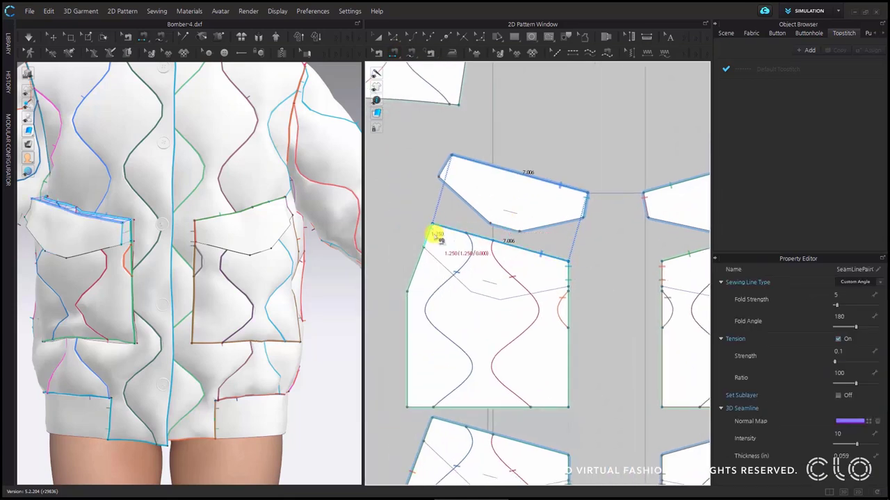
{"action": "left_click", "coordinate": [435, 235]}
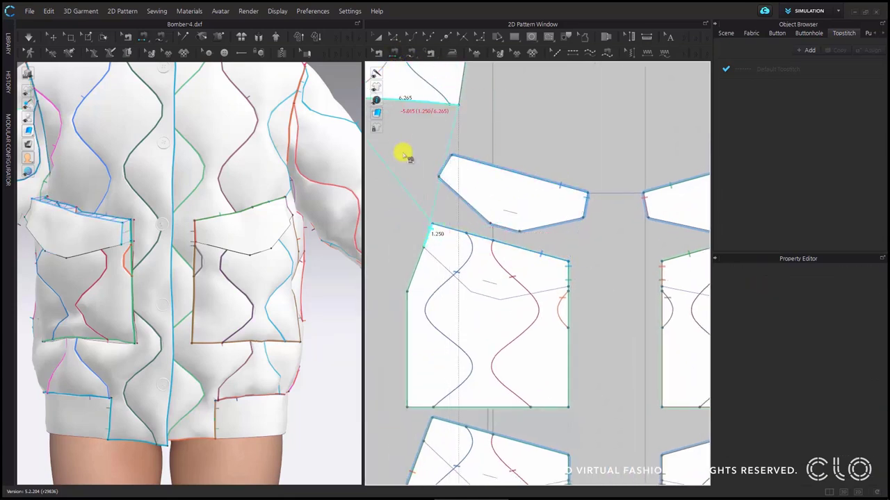
{"action": "left_click", "coordinate": [448, 159]}
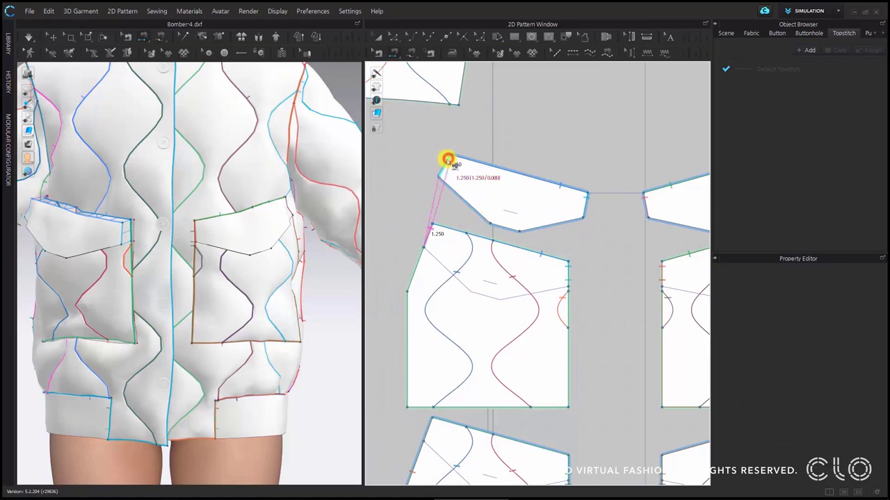
Set the mirrored flap's three pocket seams to the Turned sewing line type and simulate the garment.
{"action": "left_click", "coordinate": [377, 53]}
{"action": "left_click_drag", "start_coordinate": [426, 132], "coordinate": [635, 235]}
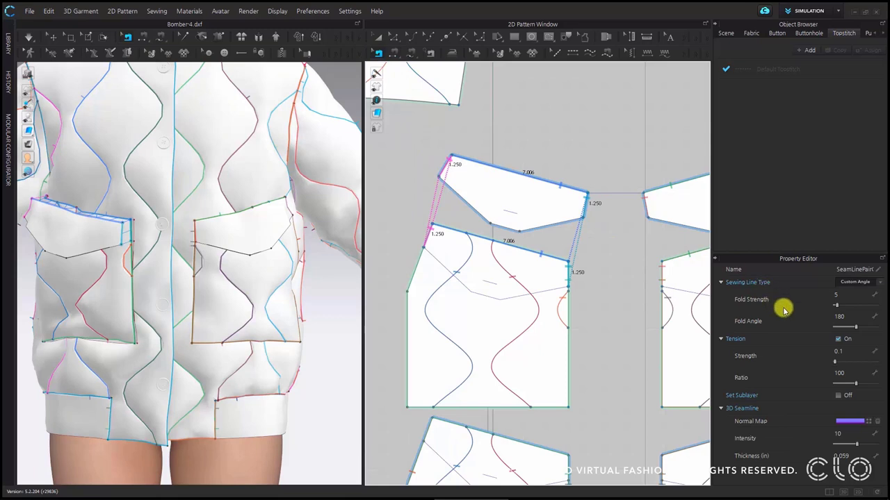
{"action": "left_click", "coordinate": [858, 282]}
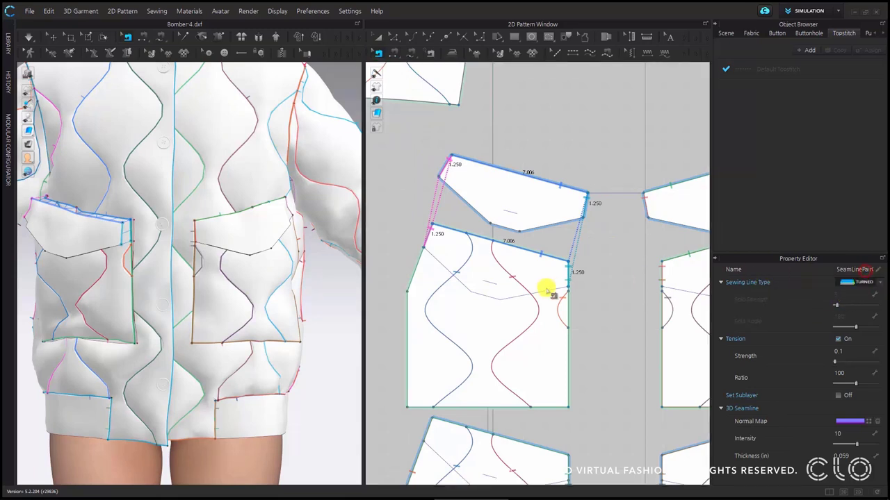
{"action": "left_click", "coordinate": [33, 37]}
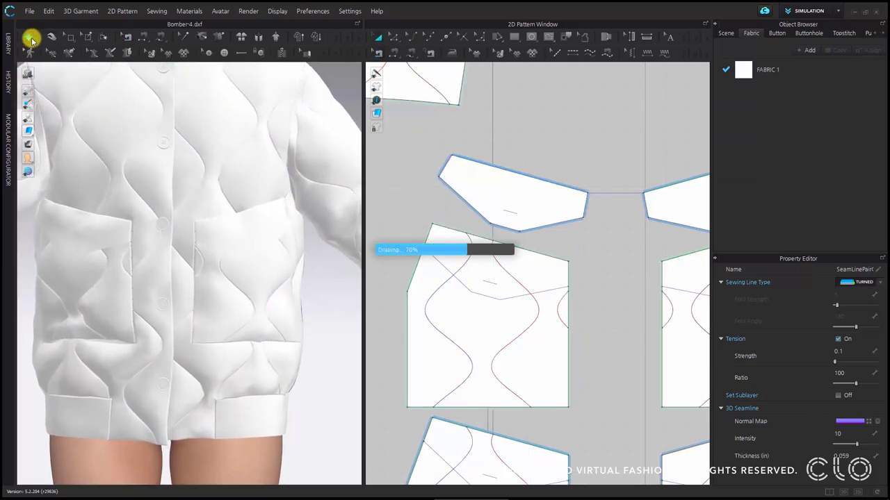
{"action": "left_click", "coordinate": [33, 38]}
Place a default button on the wearer's right outer pocket, just above the point of the flap outline.
{"action": "scroll", "coordinate": [534, 283], "scroll_direction": "down", "scroll_amount": 3}
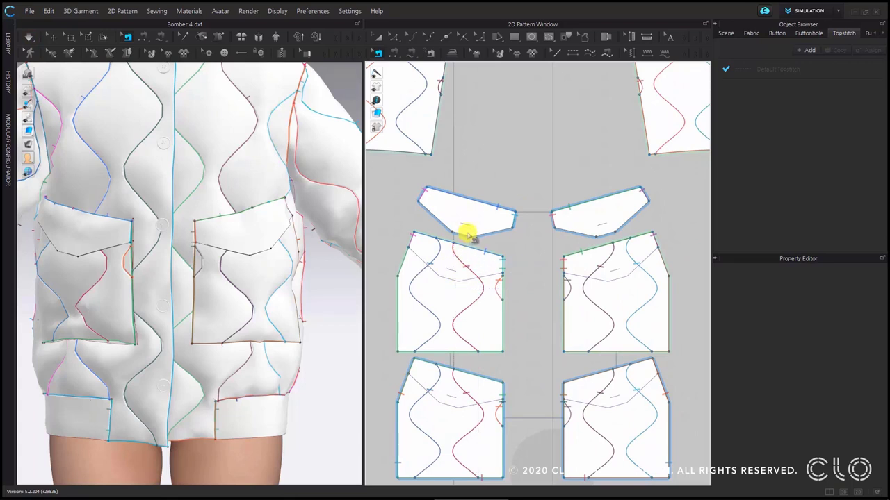
{"action": "left_click", "coordinate": [225, 54]}
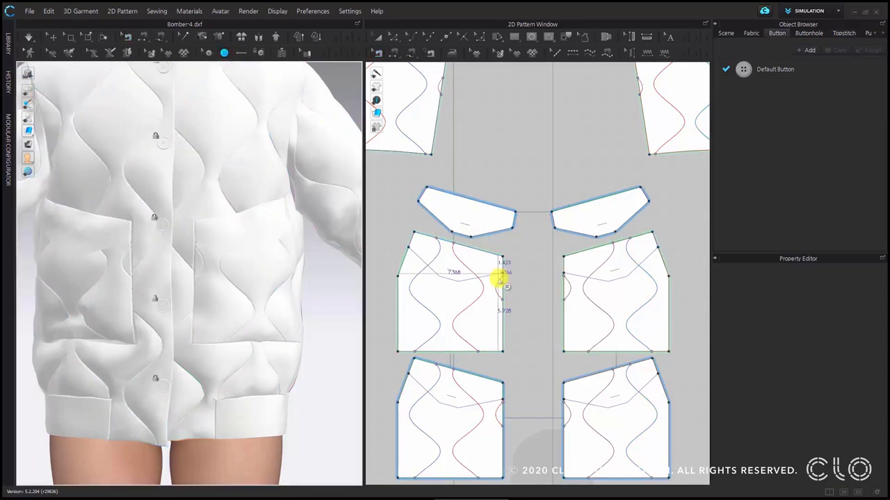
{"action": "scroll", "coordinate": [423, 255], "scroll_direction": "up", "scroll_amount": 1}
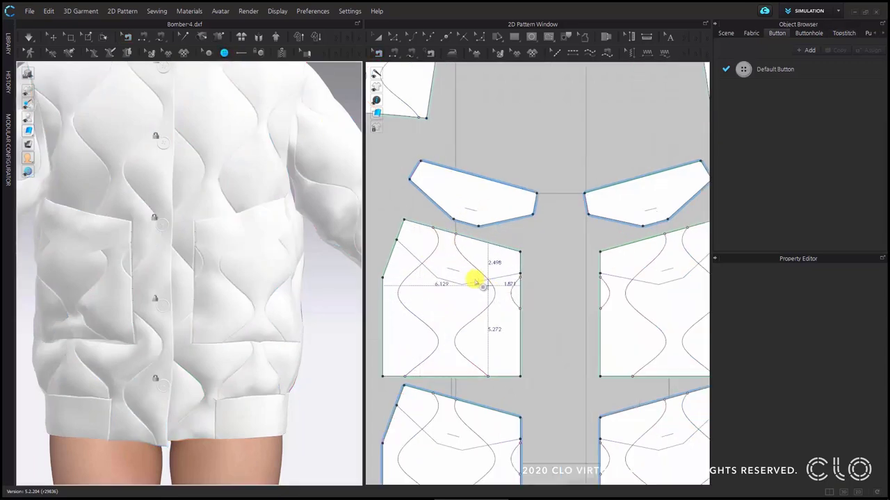
{"action": "scroll", "coordinate": [429, 262], "scroll_direction": "up", "scroll_amount": 2}
{"action": "left_click", "coordinate": [430, 261]}
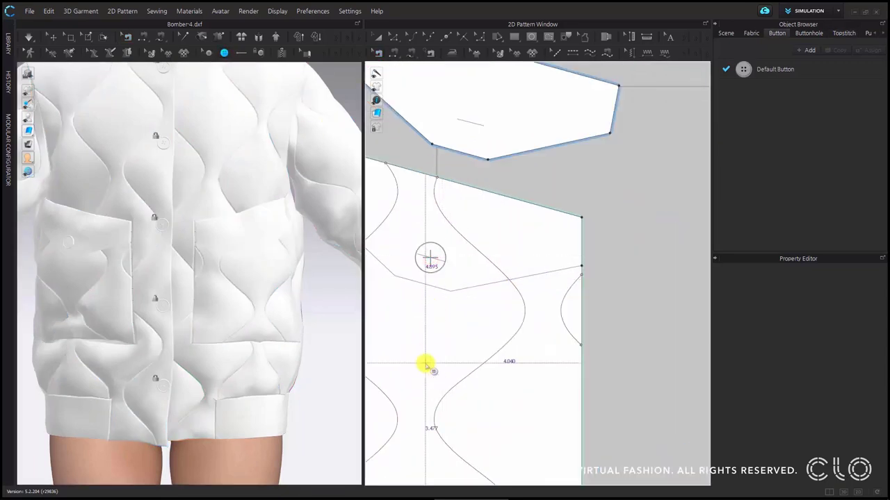
Place a default button on the wearer's left outer pocket, just above the point of the flap outline.
{"action": "scroll", "coordinate": [456, 341], "scroll_direction": "down", "scroll_amount": 3}
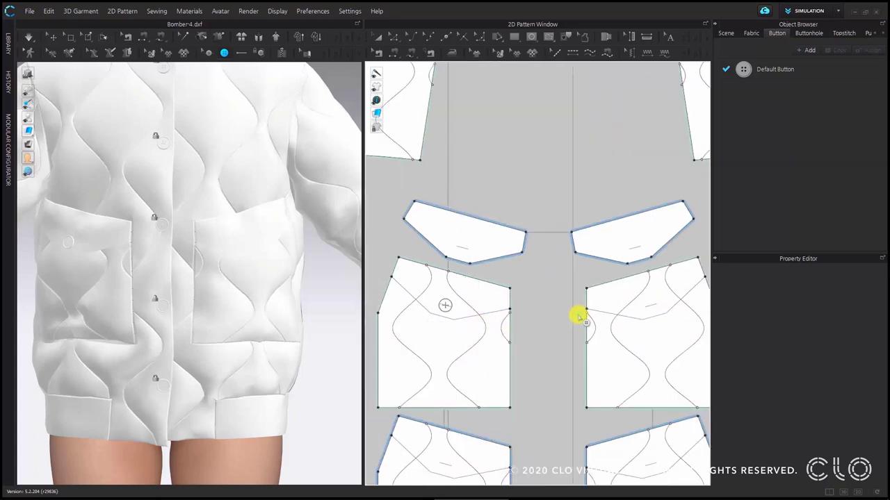
{"action": "scroll", "coordinate": [641, 298], "scroll_direction": "up", "scroll_amount": 3}
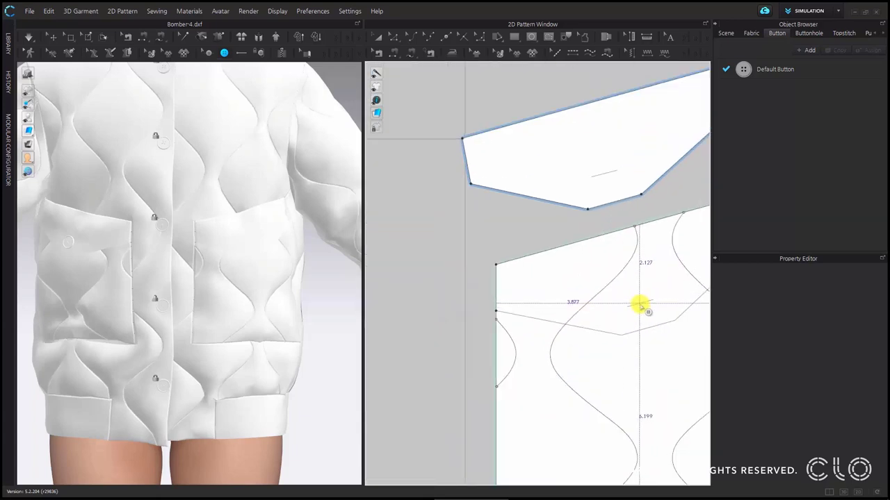
{"action": "left_click", "coordinate": [640, 304]}
Place a default buttonhole on the wearer's right pocket flap, centred on the short slanted line above its point.
{"action": "scroll", "coordinate": [459, 304], "scroll_direction": "down", "scroll_amount": 3}
{"action": "scroll", "coordinate": [512, 301], "scroll_direction": "up", "scroll_amount": 2}
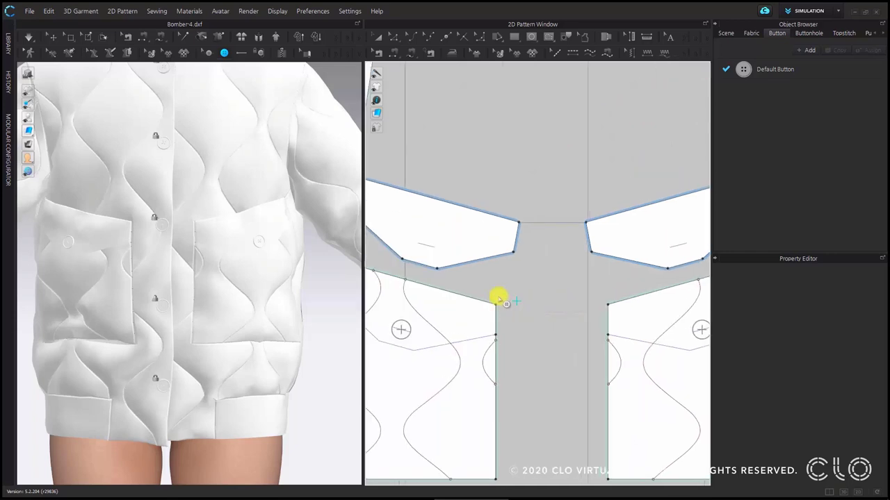
{"action": "left_click", "coordinate": [239, 56]}
{"action": "scroll", "coordinate": [486, 247], "scroll_direction": "up", "scroll_amount": 5}
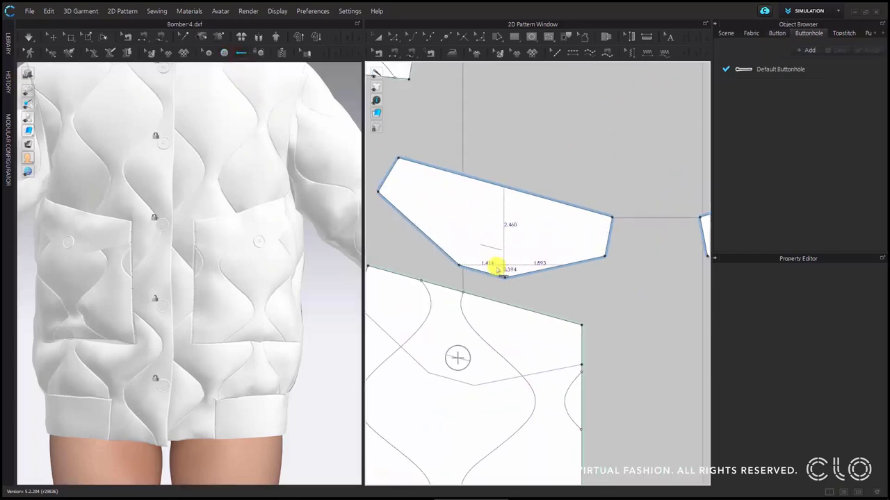
{"action": "left_click", "coordinate": [481, 223]}
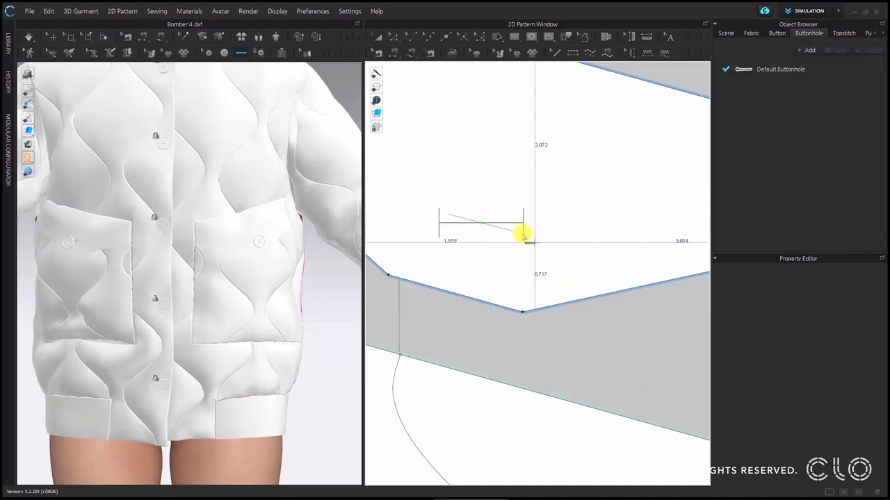
Rotate the flap's buttonhole to an angle of 166 so it follows the slanted guide line.
{"action": "left_click", "coordinate": [209, 53]}
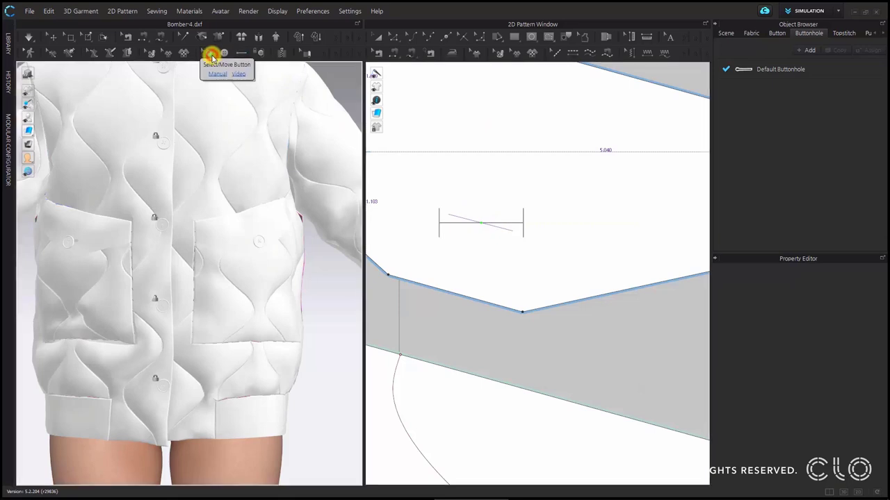
{"action": "left_click", "coordinate": [491, 223]}
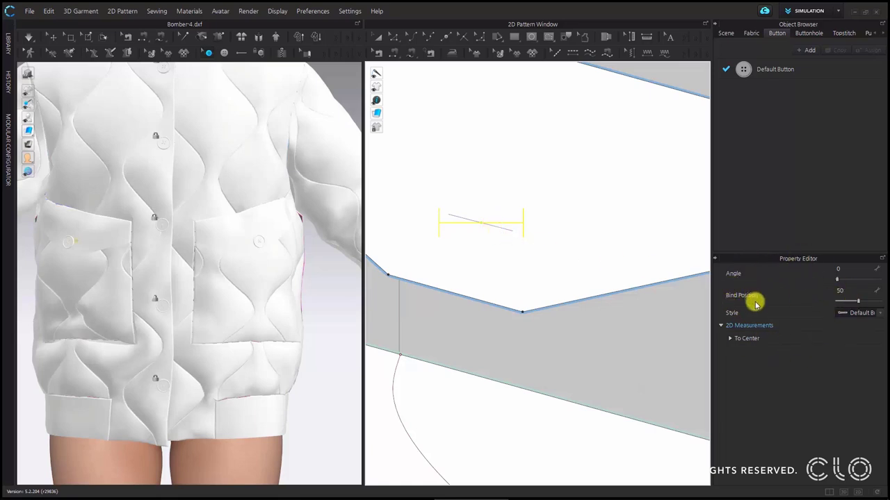
{"action": "left_click_drag", "start_coordinate": [836, 281], "coordinate": [856, 280]}
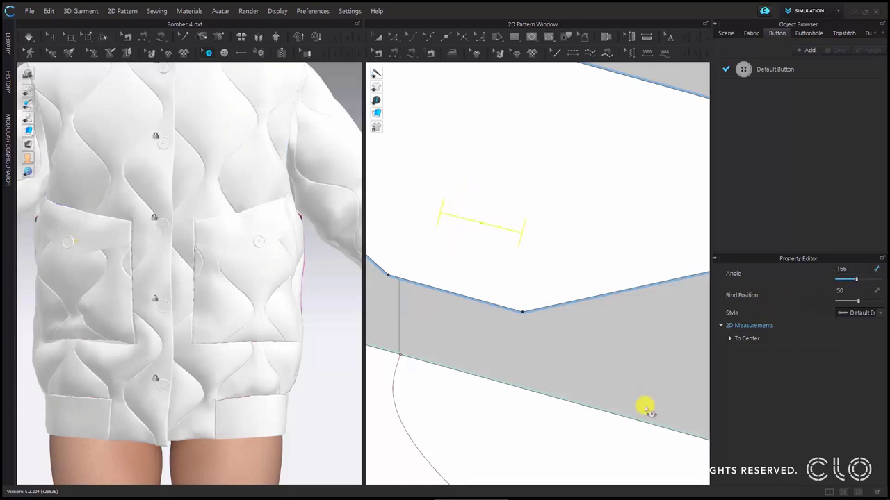
Duplicate the buttonhole to the symmetric pattern so the wearer's left flap gets a mirrored one.
{"action": "scroll", "coordinate": [570, 343], "scroll_direction": "down", "scroll_amount": 10}
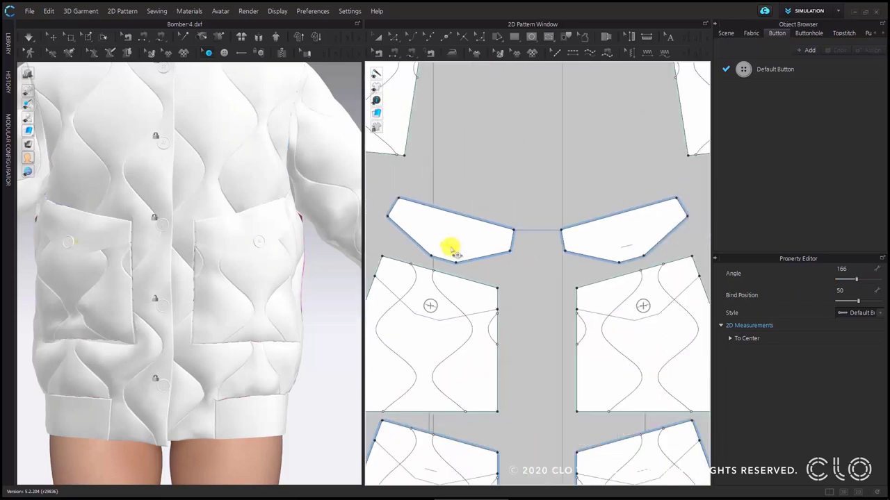
{"action": "right_click", "coordinate": [450, 248]}
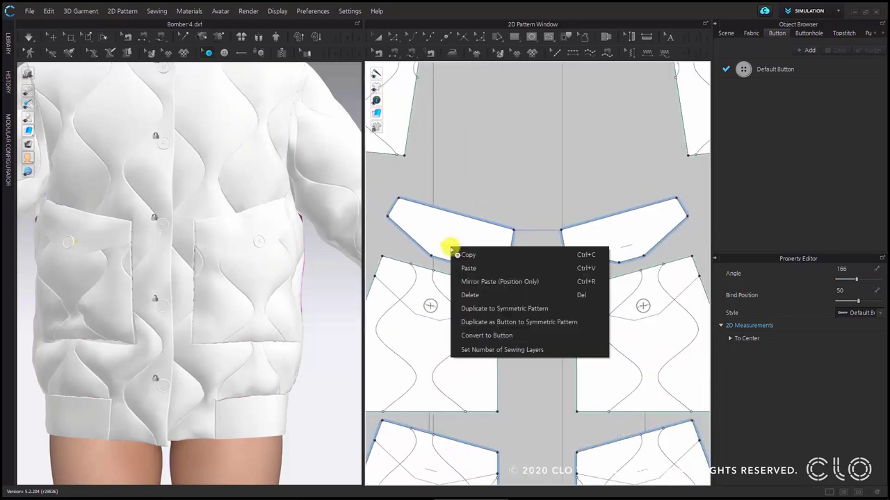
{"action": "left_click", "coordinate": [533, 311]}
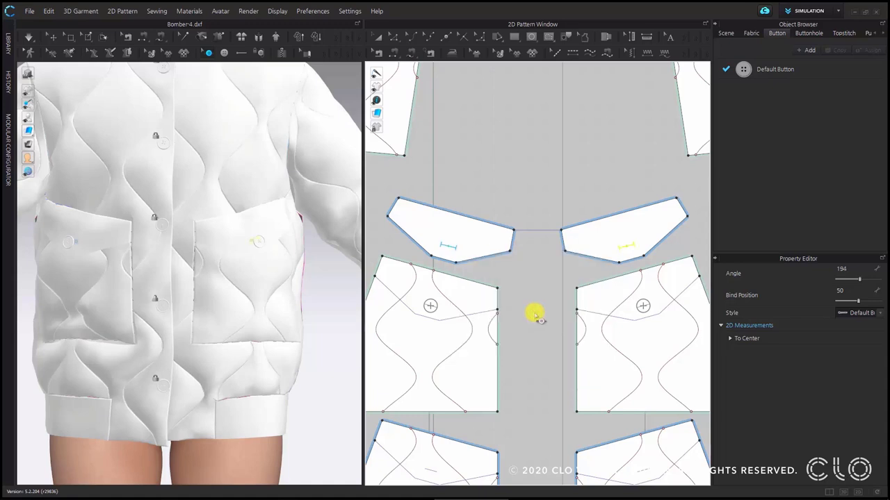
{"action": "scroll", "coordinate": [625, 248], "scroll_direction": "up", "scroll_amount": 5}
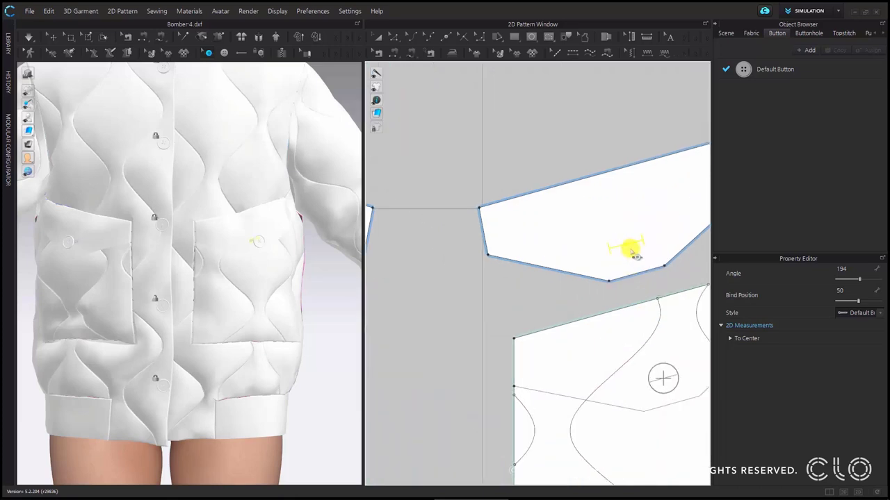
{"action": "scroll", "coordinate": [618, 260], "scroll_direction": "down", "scroll_amount": 5}
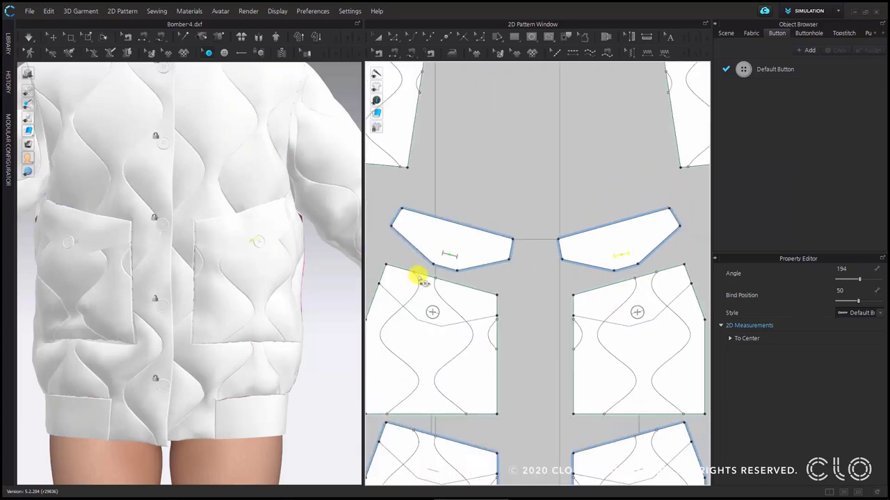
Fasten each outer pocket's button to the buttonhole on the flap above it.
{"action": "left_click", "coordinate": [259, 52]}
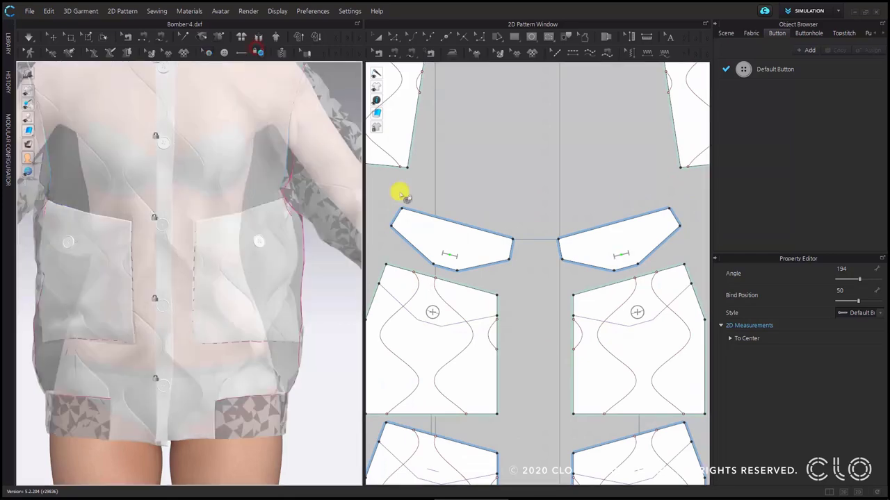
{"action": "left_click", "coordinate": [433, 313]}
{"action": "left_click", "coordinate": [449, 255]}
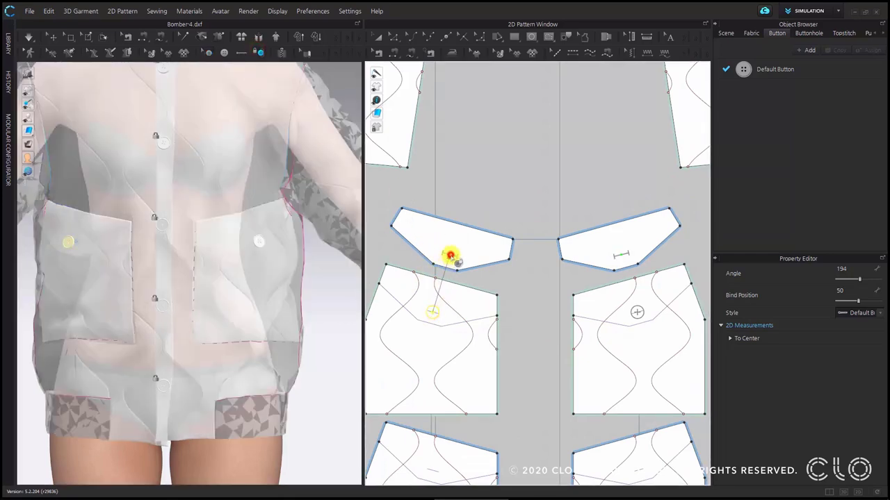
{"action": "left_click", "coordinate": [639, 310]}
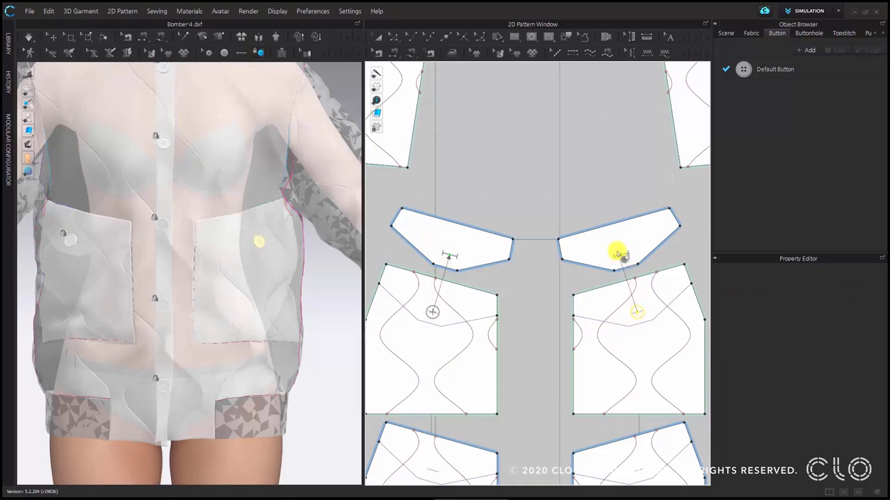
{"action": "left_click", "coordinate": [620, 256]}
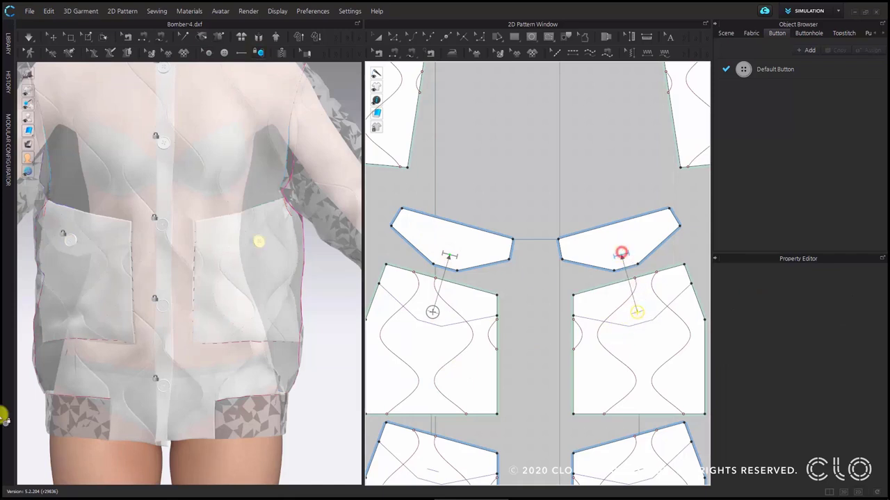
Simulate the garment with the pocket flap buttons fastened, stop the simulation, and bring the whole jacket into view.
{"action": "left_click", "coordinate": [30, 38]}
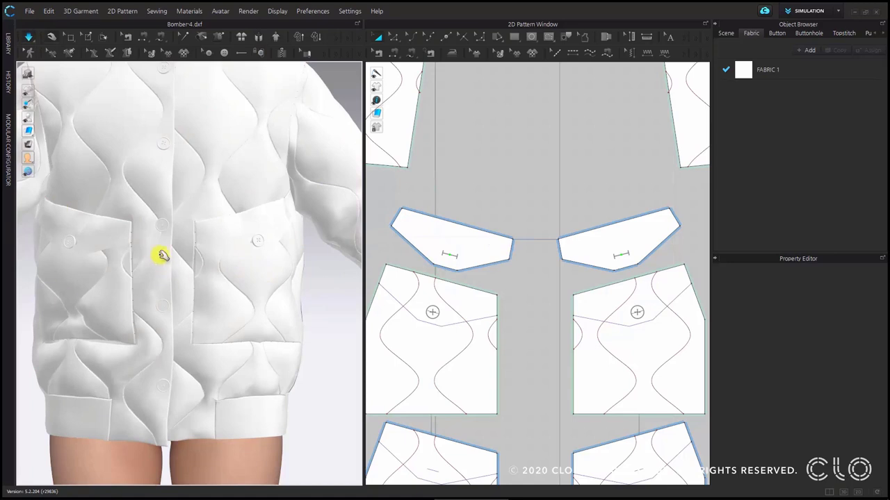
{"action": "left_click", "coordinate": [29, 37]}
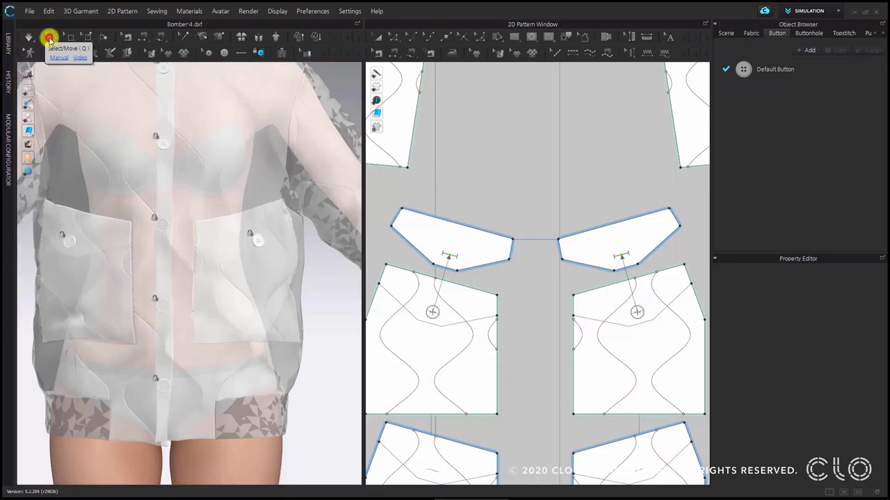
{"action": "left_click", "coordinate": [50, 39]}
{"action": "scroll", "coordinate": [200, 265], "scroll_direction": "down", "scroll_amount": 3}
{"action": "scroll", "coordinate": [209, 269], "scroll_direction": "down", "scroll_amount": 4}
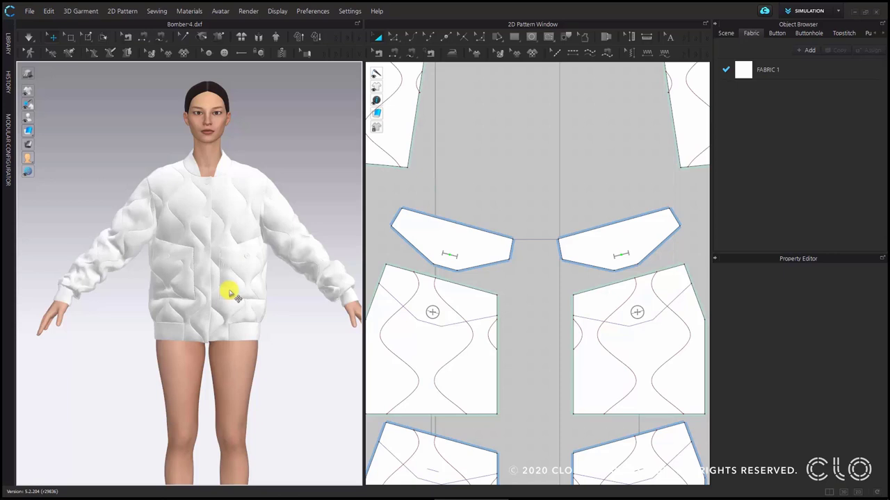
Load the second pose from the avatar pose library with Pose Only (Maintain Avatar Size) and simulate the jacket into it.
{"action": "left_click", "coordinate": [9, 49]}
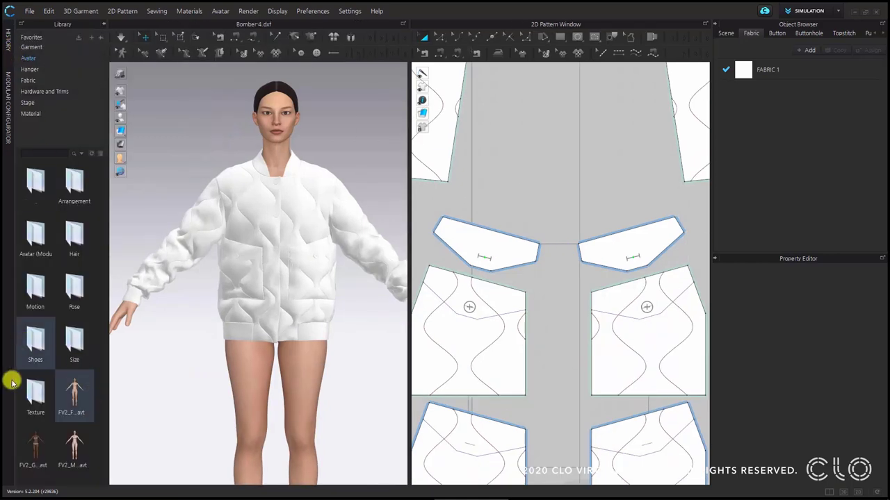
{"action": "double_click", "coordinate": [74, 290]}
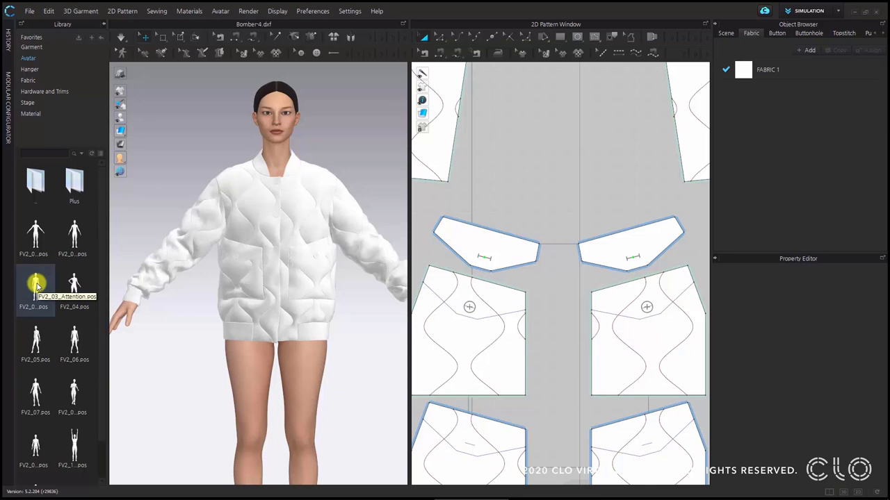
{"action": "left_click_drag", "start_coordinate": [36, 285], "coordinate": [221, 243]}
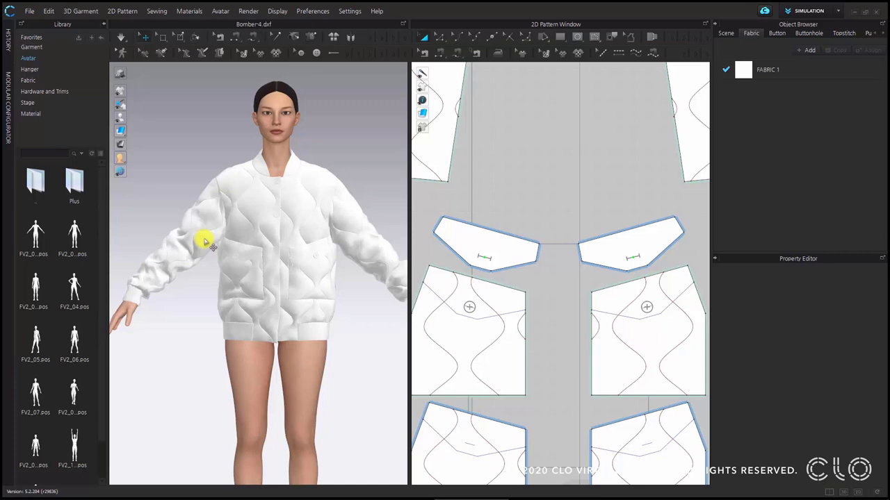
{"action": "double_click", "coordinate": [82, 240]}
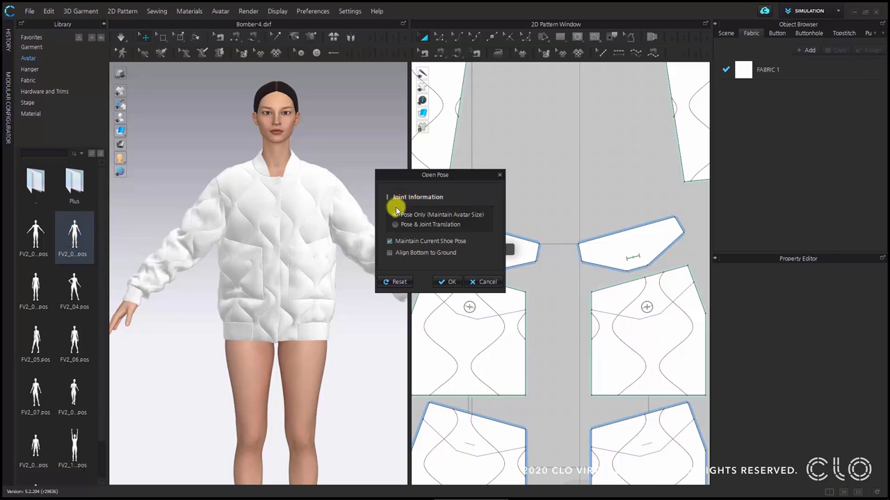
{"action": "left_click", "coordinate": [453, 282]}
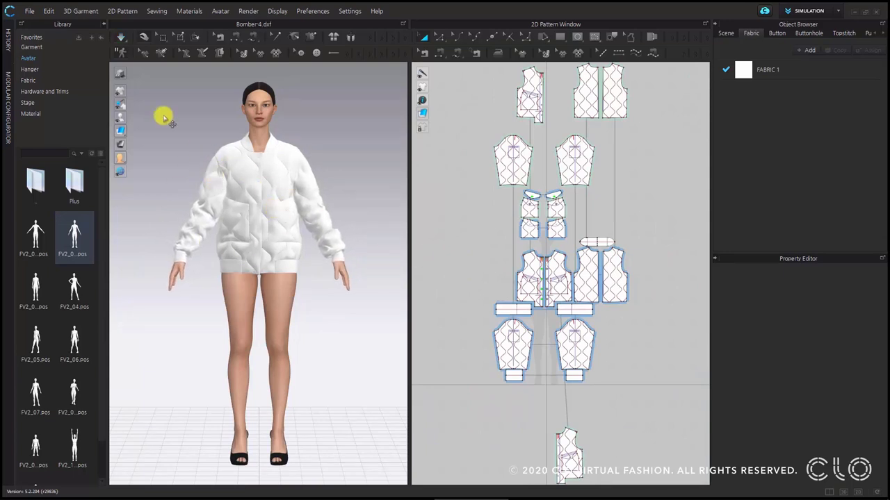
{"action": "left_click", "coordinate": [122, 35]}
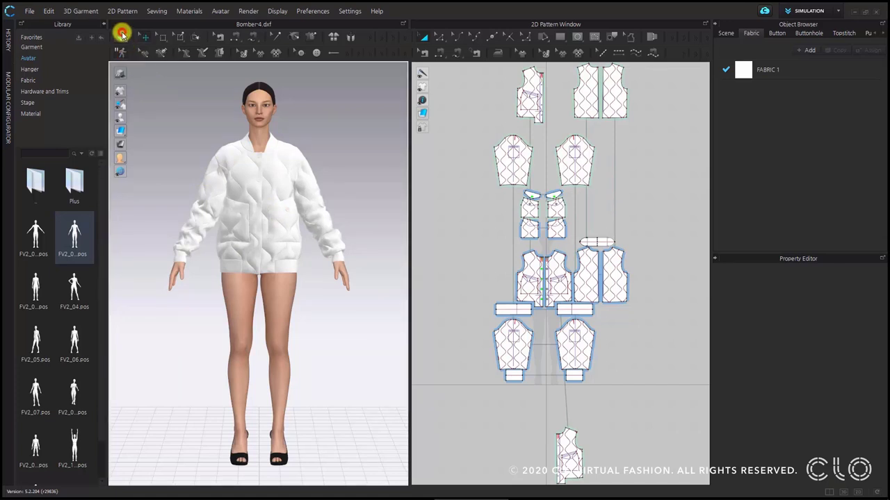
{"action": "scroll", "coordinate": [308, 189], "scroll_direction": "up", "scroll_amount": 3}
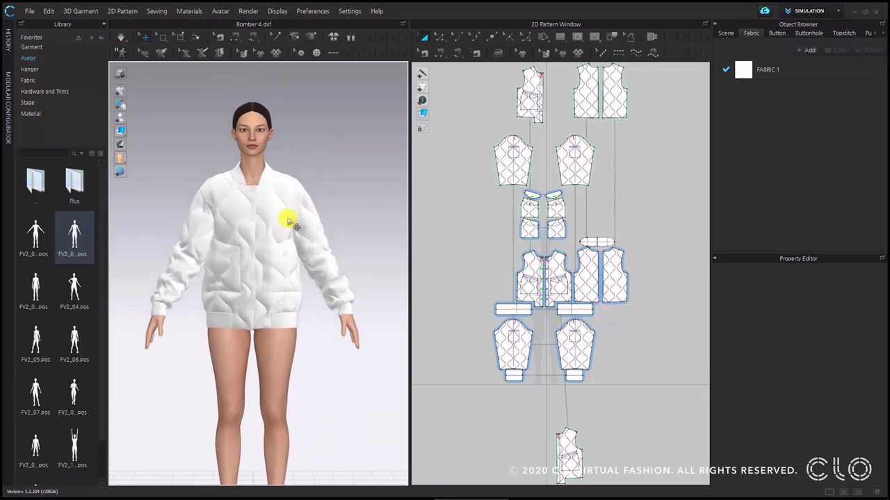
{"action": "scroll", "coordinate": [302, 240], "scroll_direction": "up", "scroll_amount": 2}
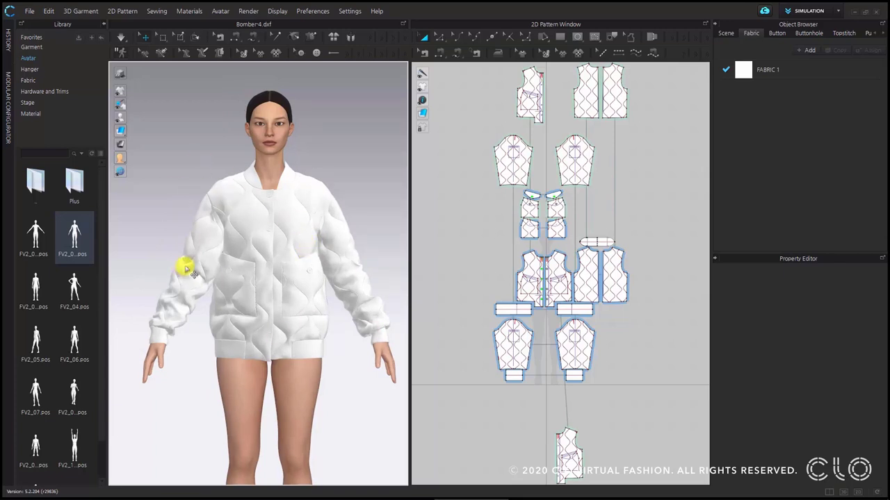
Search the fabric library for "nylon" and preview the details of the Nylon_Matte fabric.
{"action": "left_click", "coordinate": [40, 82]}
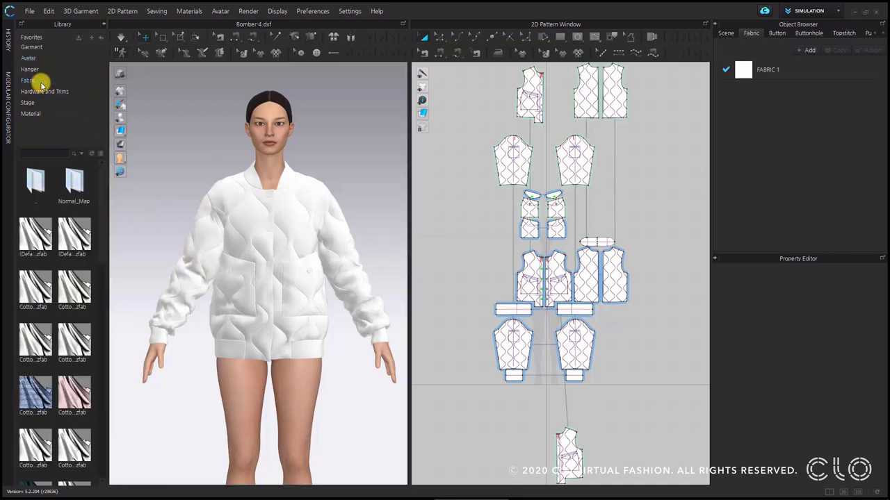
{"action": "left_click_drag", "start_coordinate": [99, 238], "coordinate": [115, 397]}
{"action": "mouse_move", "coordinate": [87, 340]}
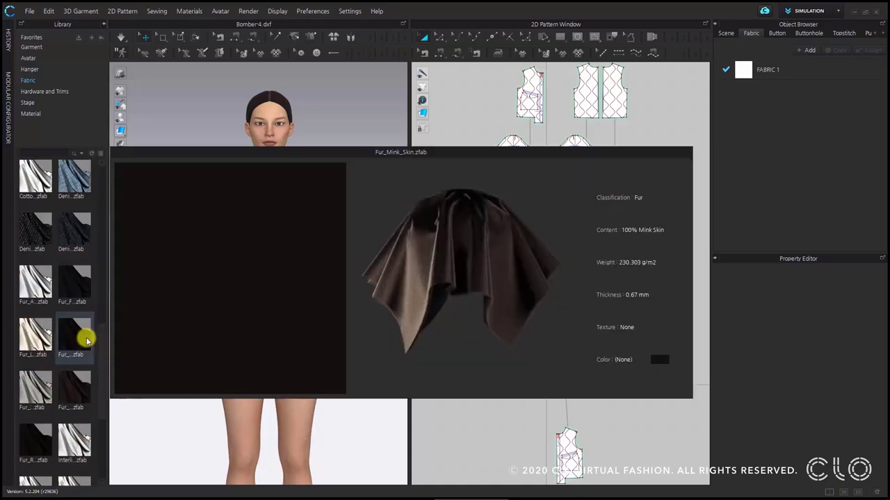
{"action": "left_click_drag", "start_coordinate": [97, 342], "coordinate": [95, 180]}
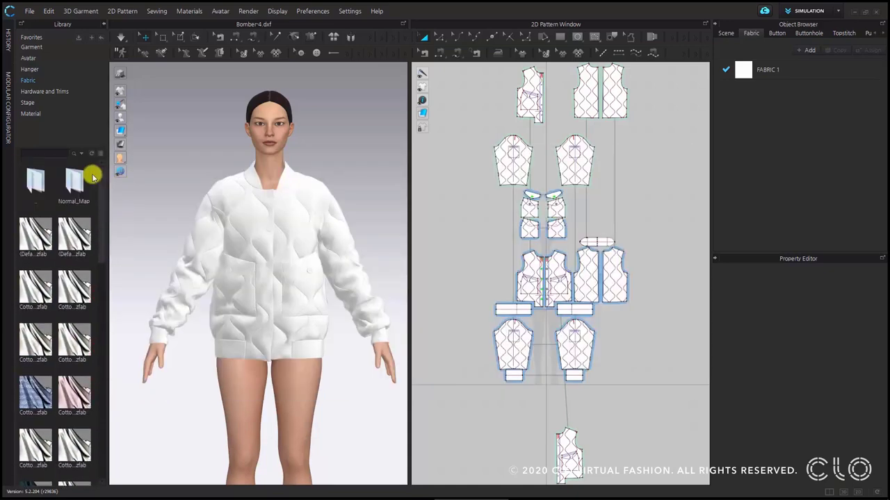
{"action": "left_click", "coordinate": [55, 153]}
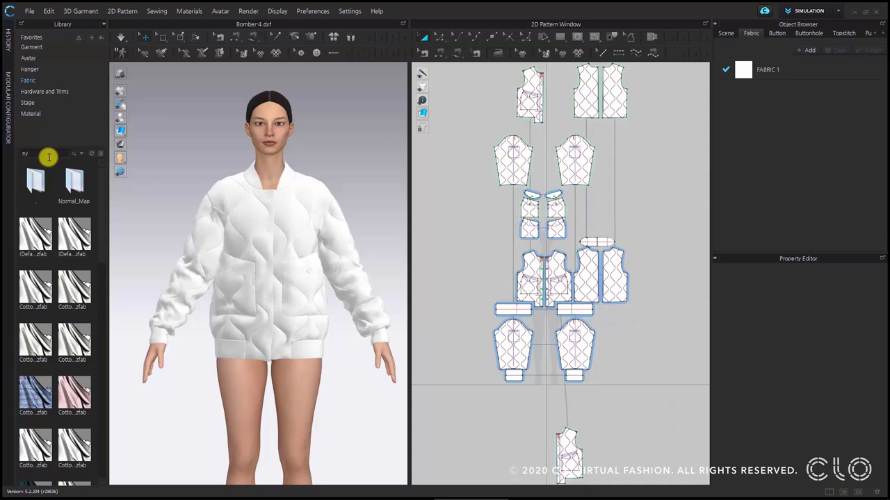
{"action": "key", "text": "Return"}
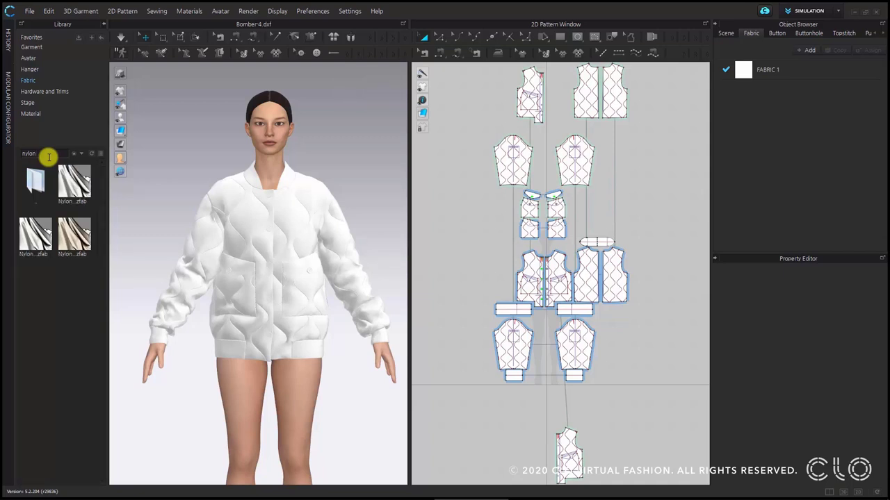
{"action": "mouse_move", "coordinate": [36, 239]}
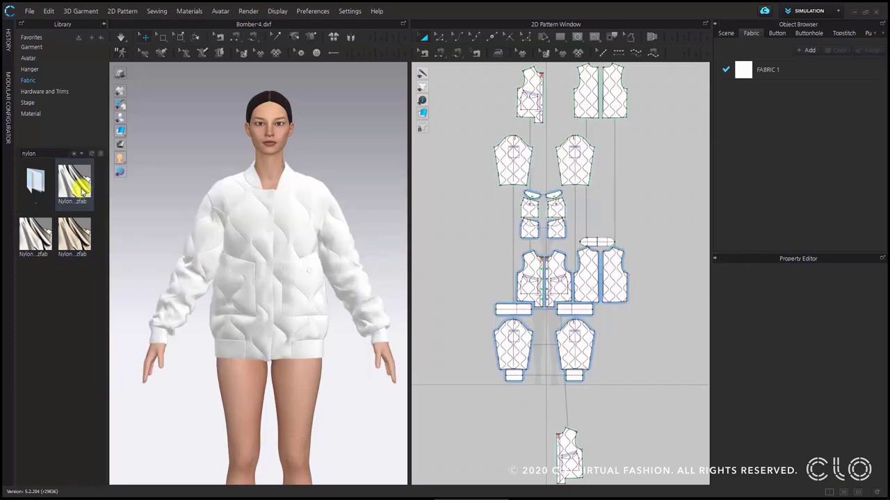
{"action": "mouse_move", "coordinate": [78, 186]}
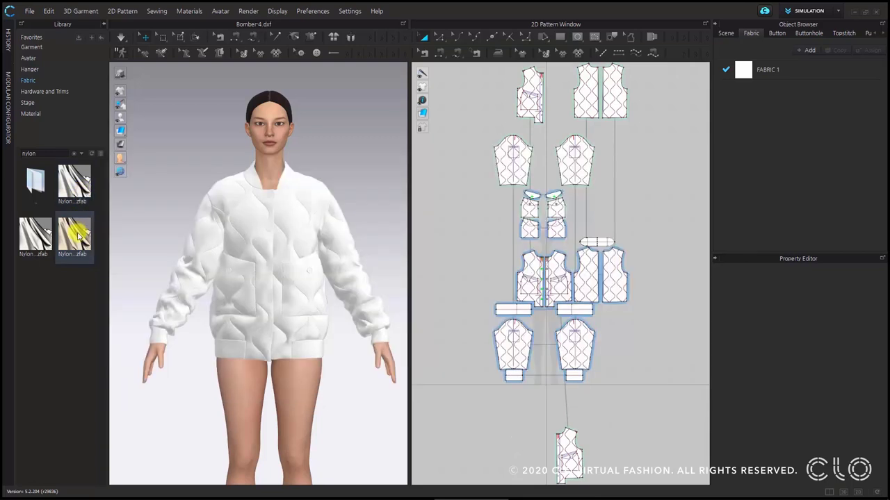
{"action": "mouse_move", "coordinate": [78, 236]}
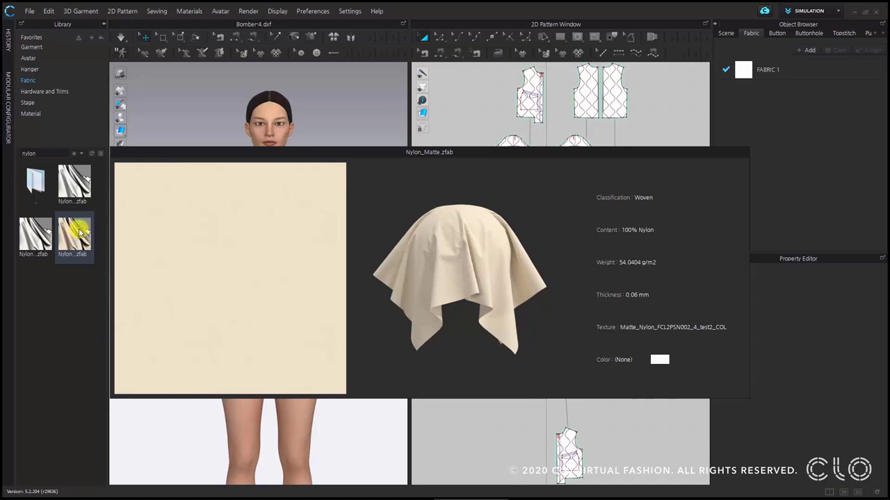
Try Nylon_Matte on only the wearer's left front panel, and undo the assignment.
{"action": "left_click_drag", "start_coordinate": [72, 252], "coordinate": [297, 219]}
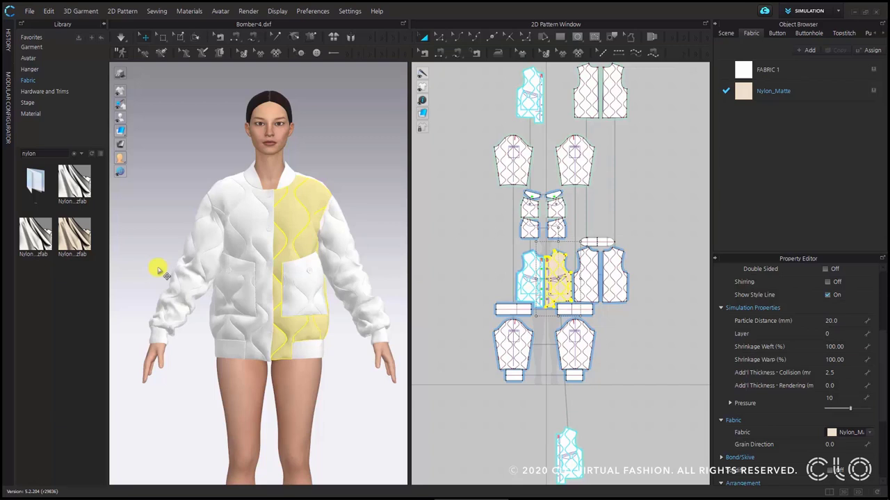
{"action": "key", "text": "ctrl+z"}
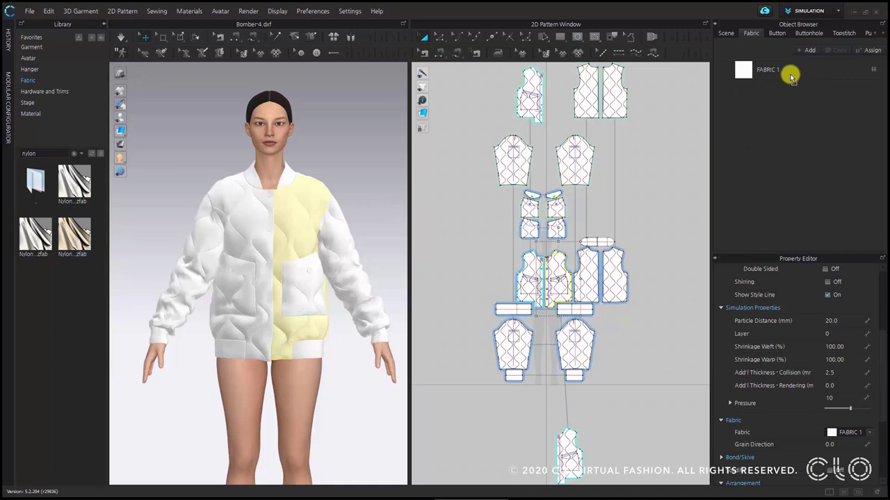
Replace FABRIC 1 with Nylon_Matte so it covers the whole jacket, and simulate the drape.
{"action": "left_click_drag", "start_coordinate": [791, 77], "coordinate": [790, 74]}
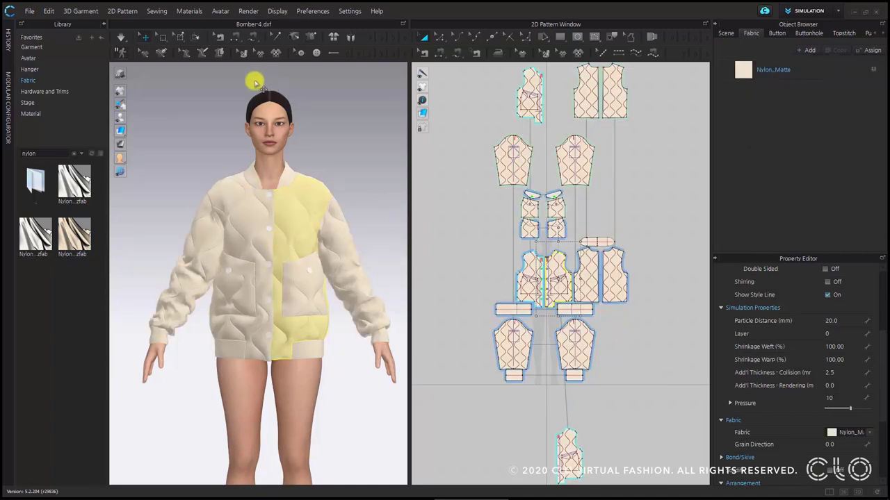
{"action": "left_click", "coordinate": [124, 37]}
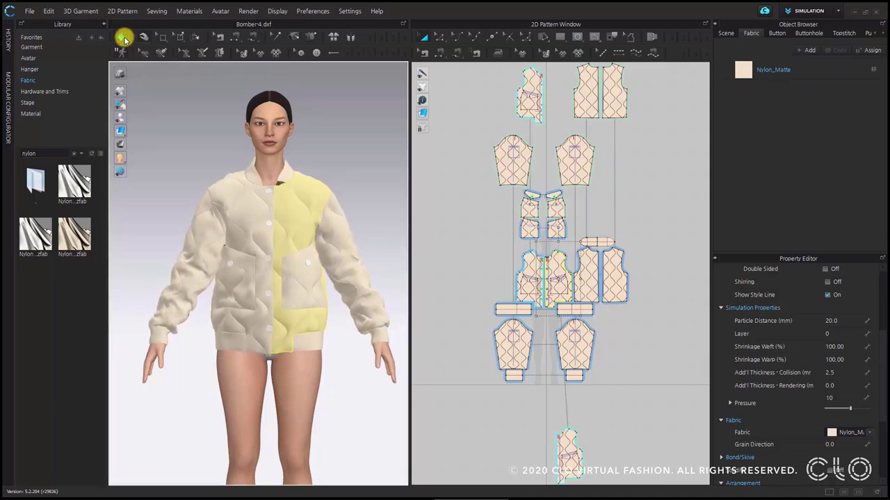
{"action": "left_click", "coordinate": [123, 38]}
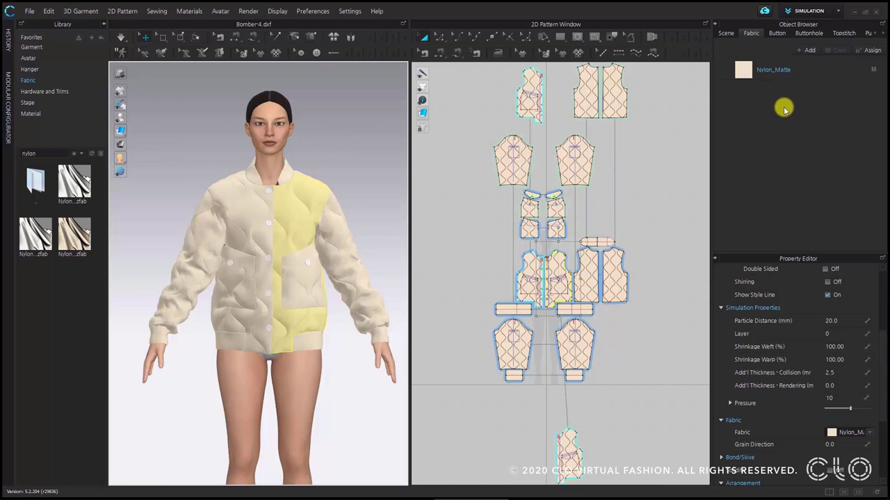
Try Nylon_Canvas and Nylon_Featherweight in turn as the jacket's fabric, simulating the garment with each.
{"action": "left_click", "coordinate": [74, 185]}
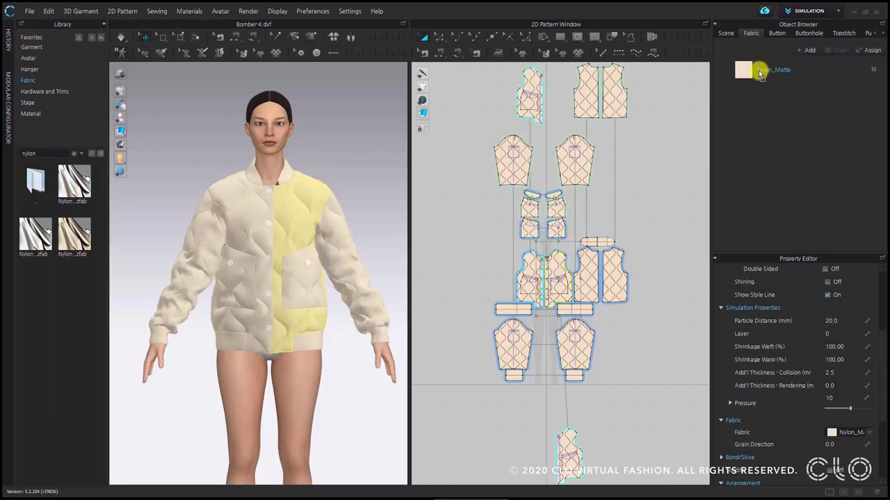
{"action": "left_click", "coordinate": [760, 72]}
{"action": "left_click", "coordinate": [121, 36]}
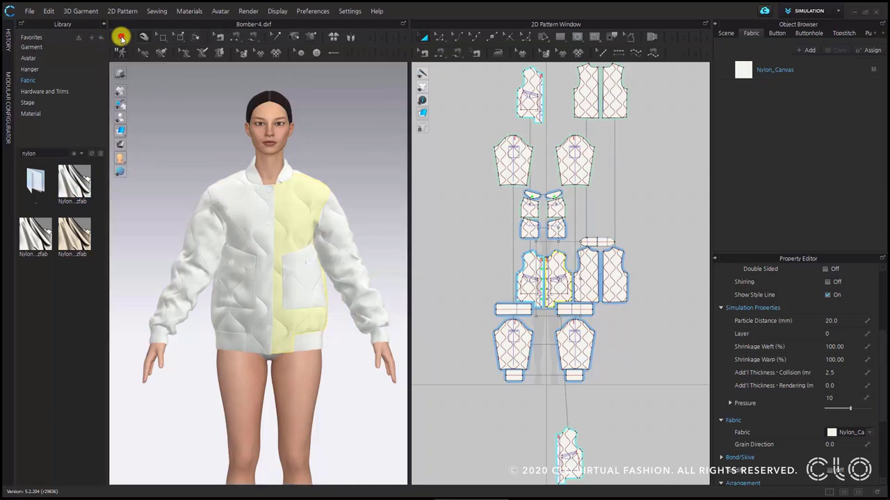
{"action": "left_click", "coordinate": [121, 37]}
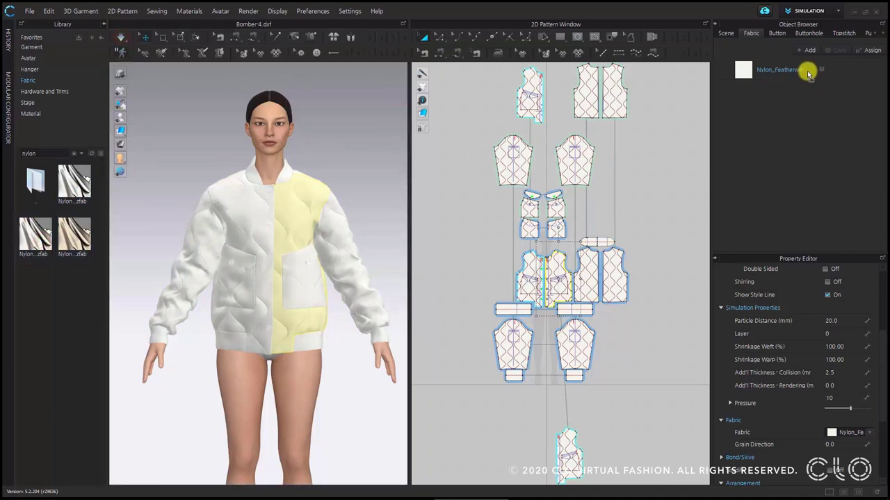
{"action": "left_click", "coordinate": [124, 37]}
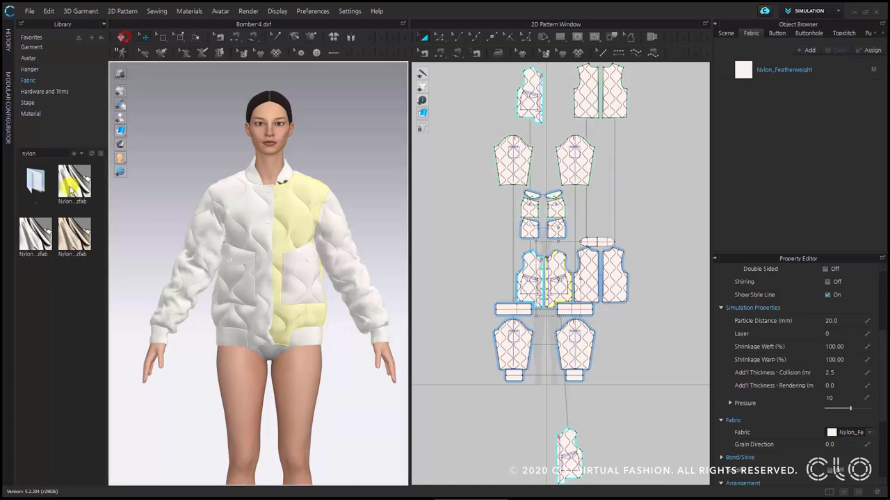
Replace the jacket's fabric with Nylon_Canvas, simulate the garment, and stop the simulation.
{"action": "mouse_move", "coordinate": [77, 190]}
{"action": "left_click_drag", "start_coordinate": [77, 189], "coordinate": [764, 69]}
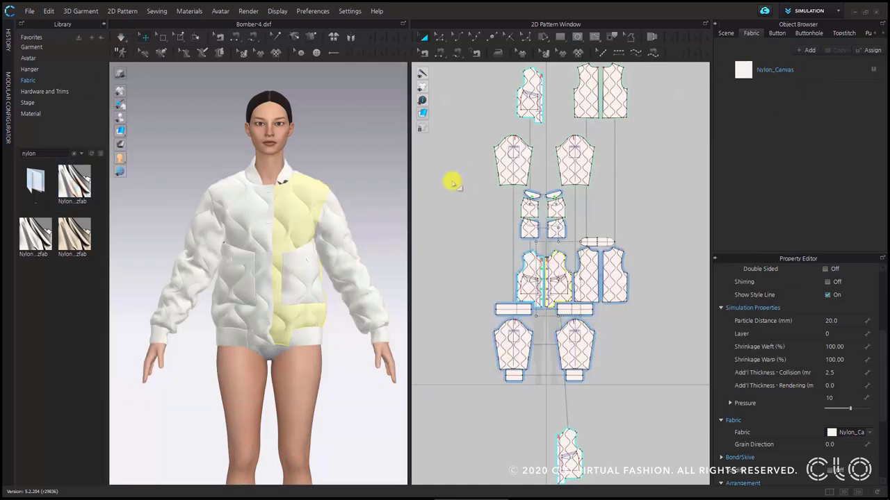
{"action": "left_click", "coordinate": [120, 38]}
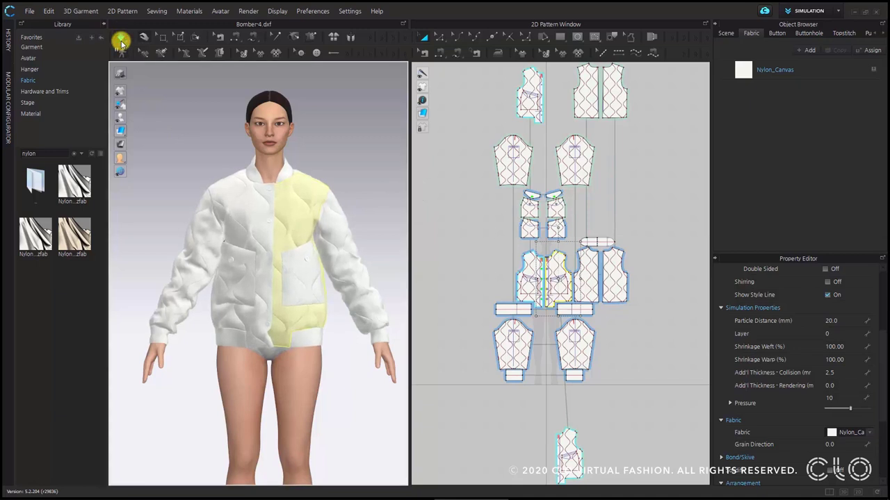
{"action": "scroll", "coordinate": [294, 248], "scroll_direction": "up", "scroll_amount": 3}
{"action": "scroll", "coordinate": [291, 264], "scroll_direction": "down", "scroll_amount": 3}
{"action": "right_click_drag", "start_coordinate": [302, 277], "coordinate": [331, 271]}
{"action": "scroll", "coordinate": [585, 225], "scroll_direction": "down", "scroll_amount": 1}
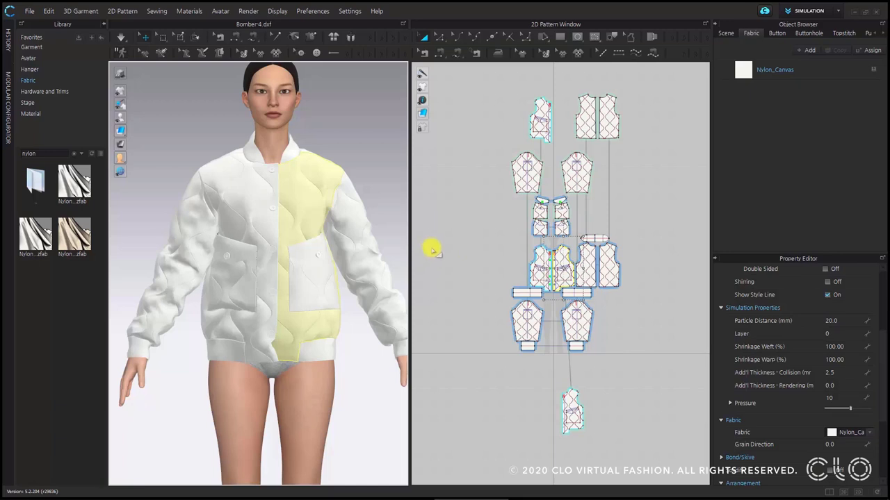
Search the fabric library for "rib" and look over the rib knit fabrics.
{"action": "left_click_drag", "start_coordinate": [39, 154], "coordinate": [5, 150]}
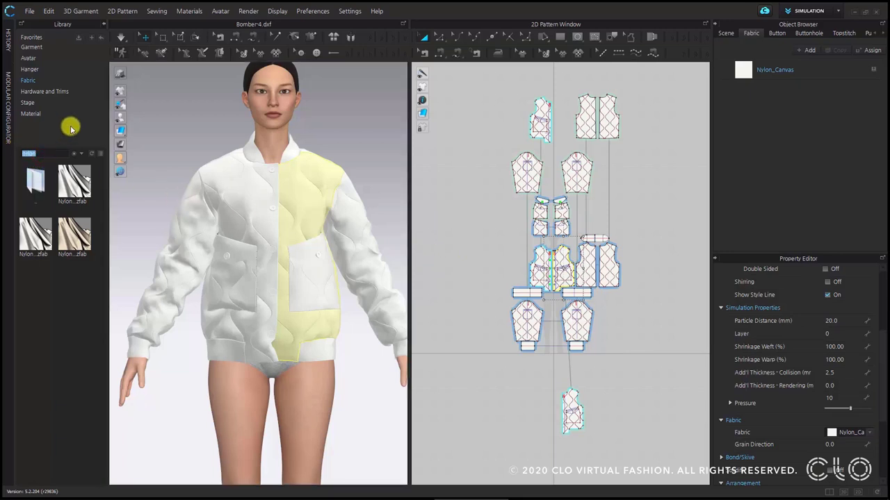
{"action": "type", "text": "rib"}
{"action": "key", "text": "Return"}
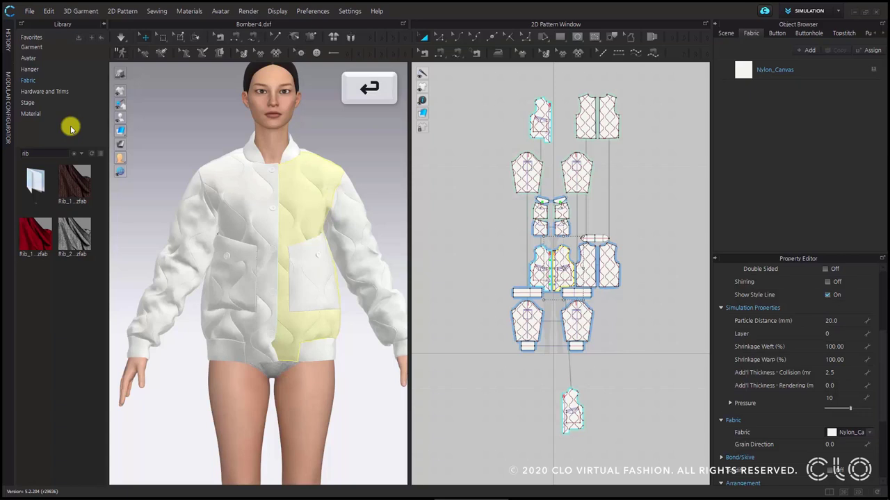
{"action": "left_click_drag", "start_coordinate": [35, 234], "coordinate": [83, 248]}
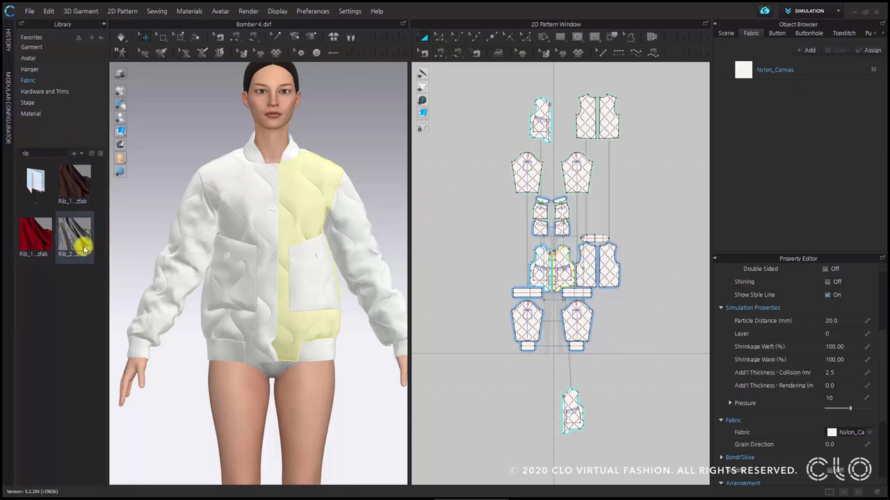
{"action": "mouse_move", "coordinate": [60, 255]}
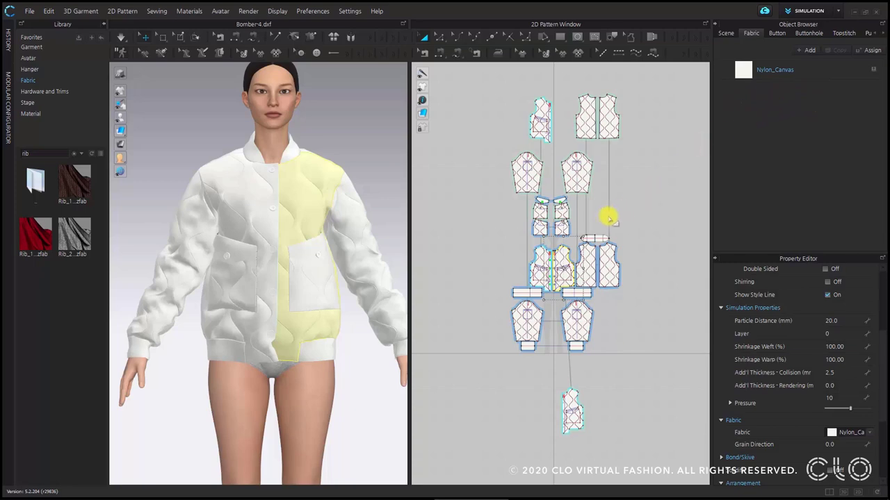
Add a new fabric, FABRIC 1, and assign it to the collar, both waistband pieces and both cuffs.
{"action": "scroll", "coordinate": [595, 226], "scroll_direction": "up", "scroll_amount": 2}
{"action": "left_click", "coordinate": [596, 242]}
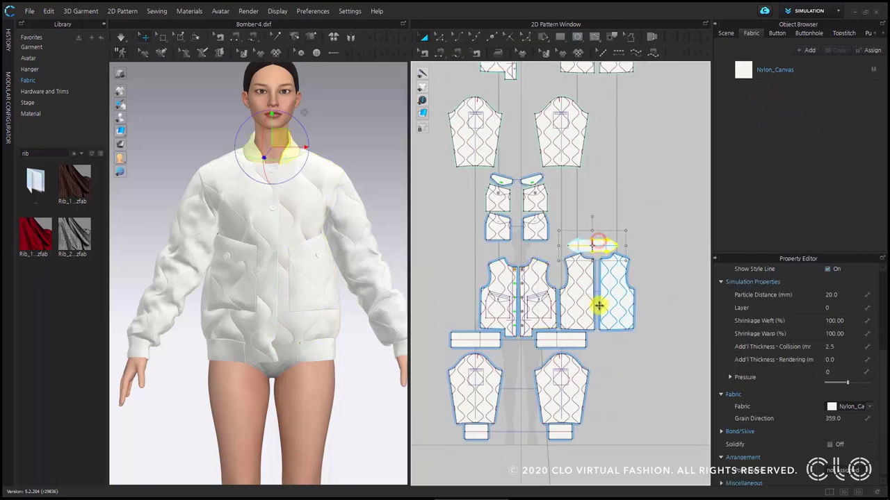
{"action": "scroll", "coordinate": [597, 313], "scroll_direction": "down", "scroll_amount": 3}
{"action": "key", "text": "shift"}
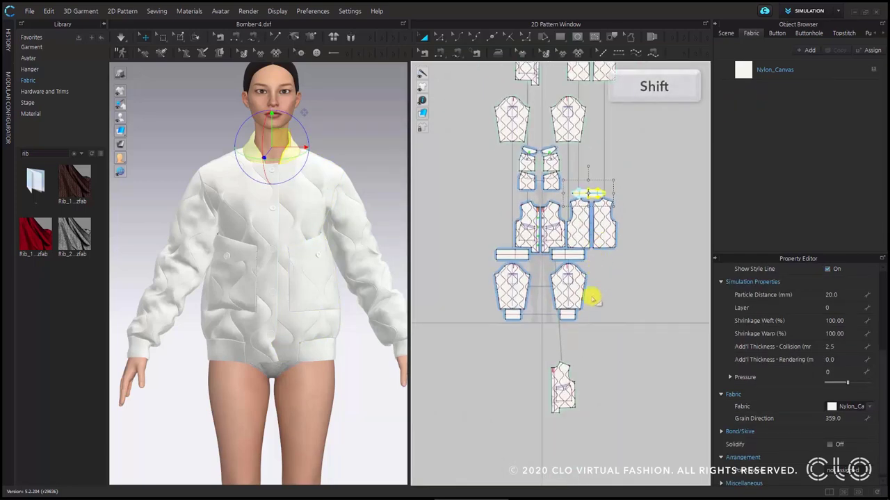
{"action": "left_click", "coordinate": [577, 260], "text": "shift"}
{"action": "left_click", "coordinate": [528, 255], "text": "shift"}
{"action": "left_click", "coordinate": [514, 318], "text": "shift"}
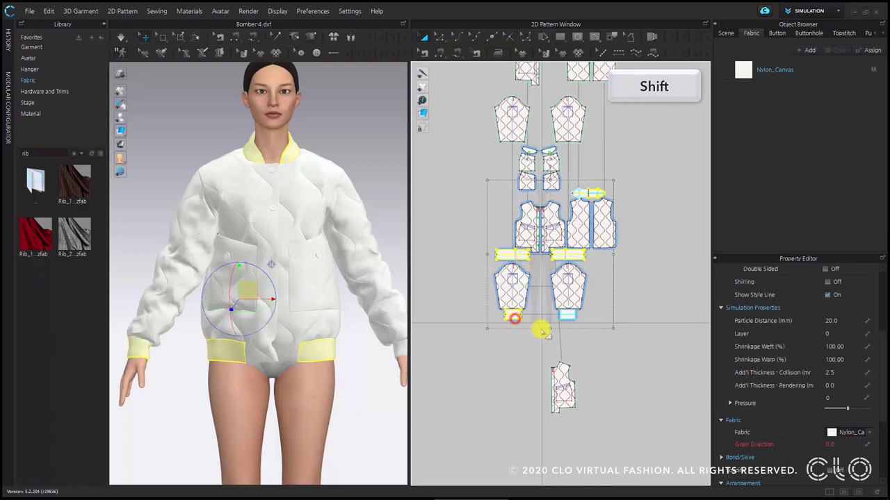
{"action": "left_click", "coordinate": [568, 316], "text": "shift"}
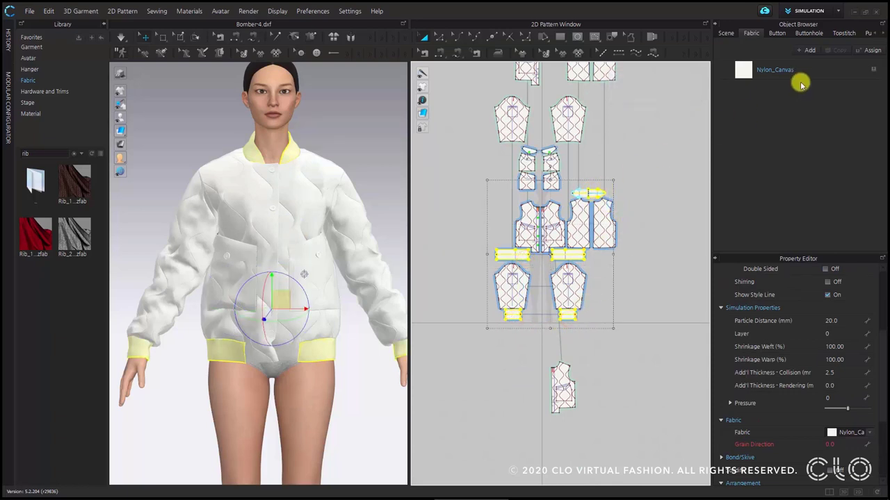
{"action": "left_click", "coordinate": [866, 53]}
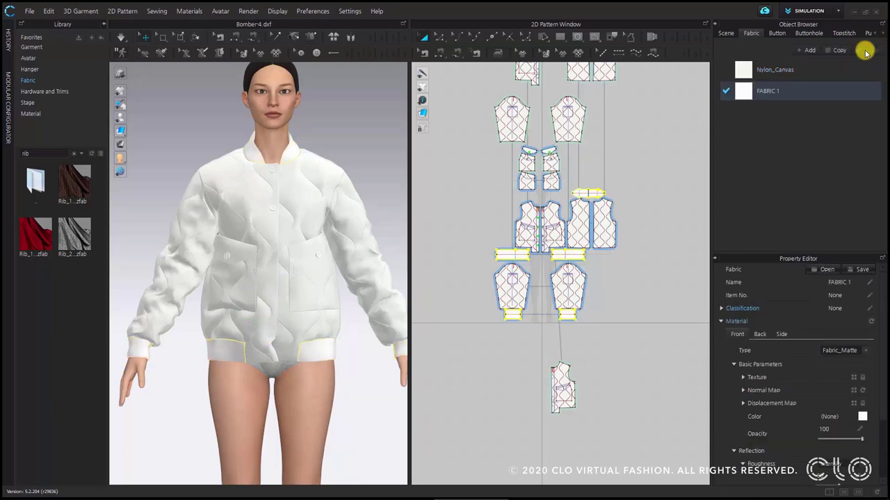
{"action": "double_click", "coordinate": [771, 91]}
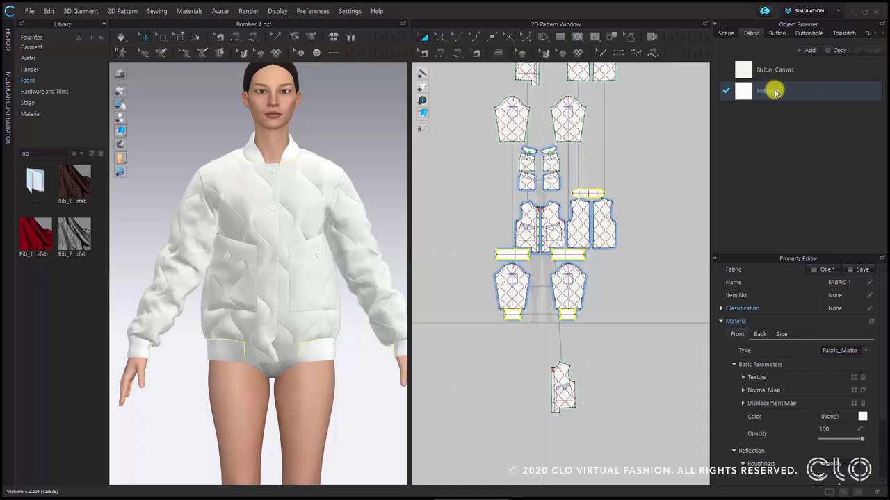
{"action": "key", "text": "Return"}
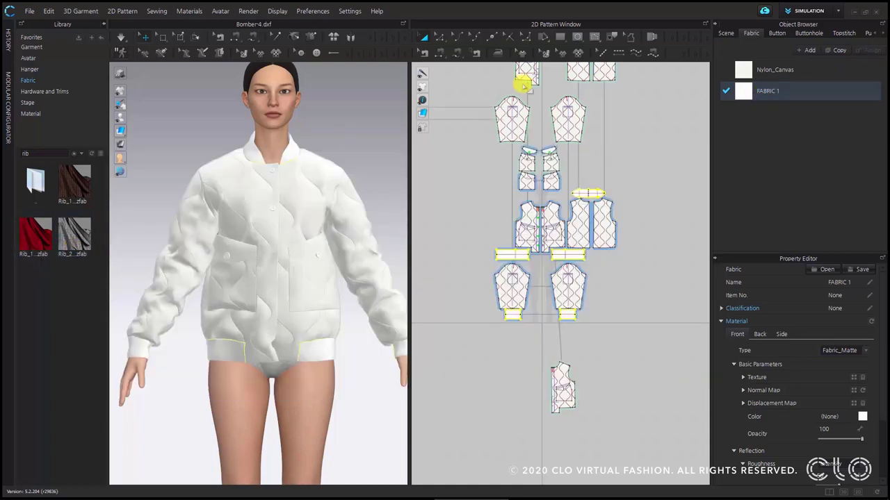
Replace FABRIC 1 with the red Rib_1X1_486gsm fabric for the collar, waistband and cuffs, and simulate the garment.
{"action": "mouse_move", "coordinate": [87, 231]}
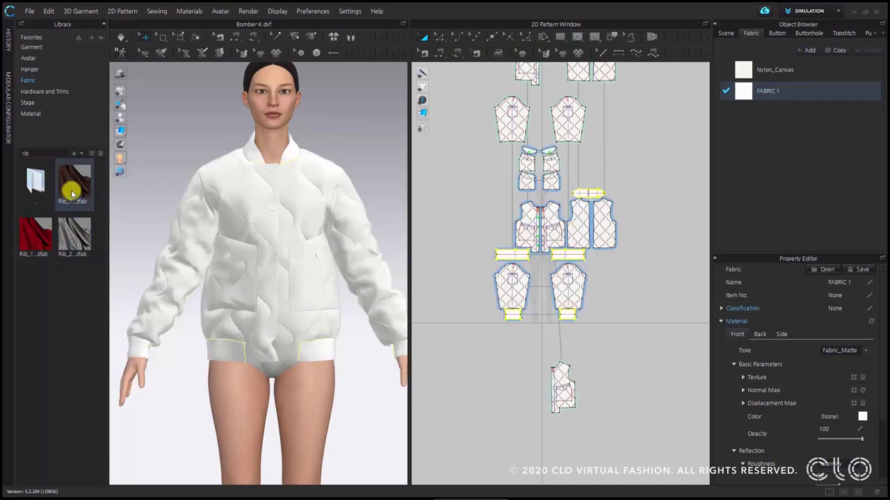
{"action": "mouse_move", "coordinate": [72, 194]}
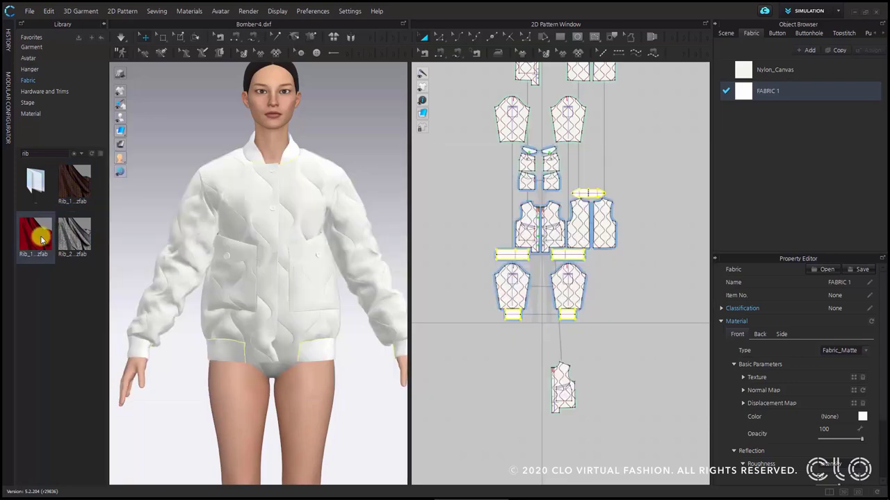
{"action": "mouse_move", "coordinate": [41, 240]}
{"action": "left_click_drag", "start_coordinate": [41, 240], "coordinate": [766, 94]}
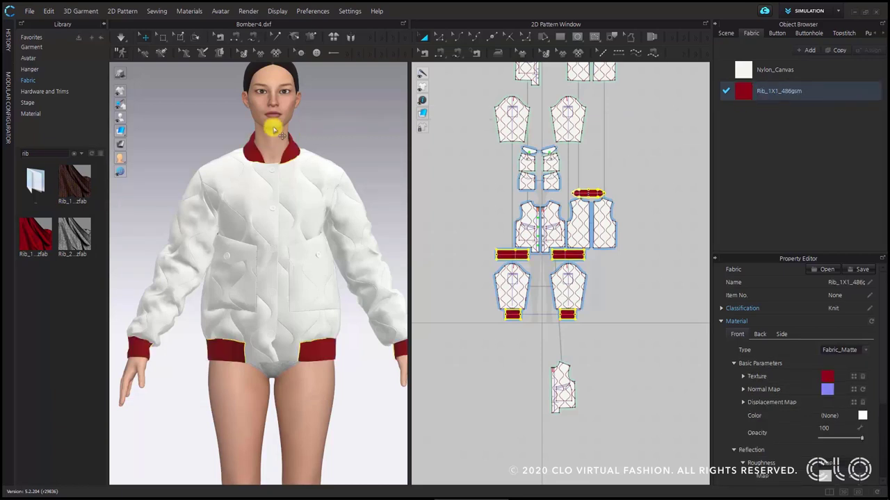
{"action": "left_click", "coordinate": [121, 38]}
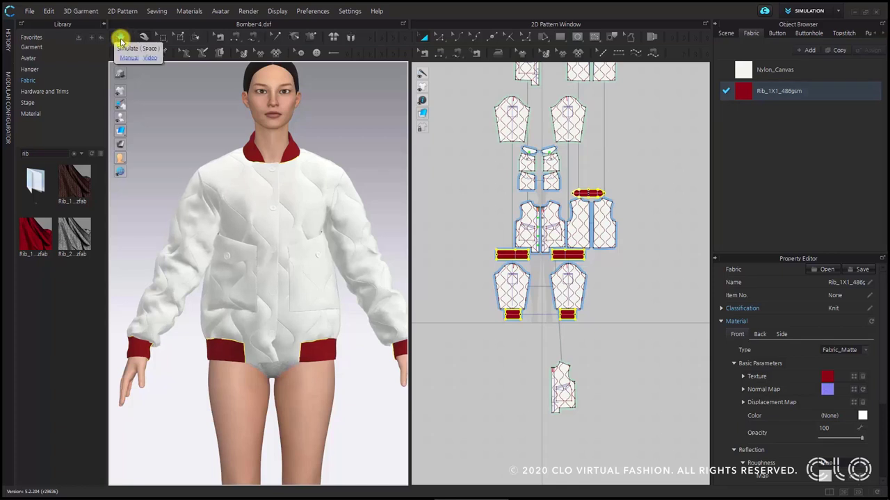
Stop the simulation and inspect the jacket's front closure and pockets.
{"action": "left_click", "coordinate": [120, 38]}
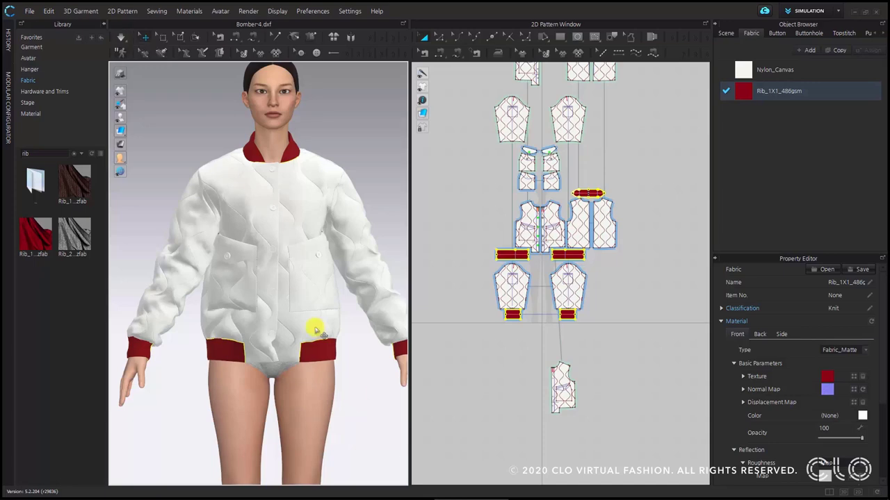
{"action": "right_click_drag", "start_coordinate": [316, 324], "coordinate": [304, 256]}
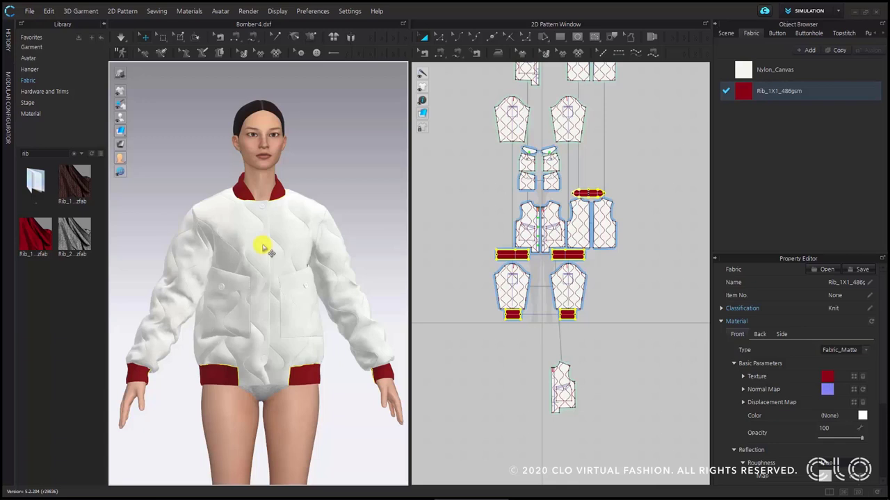
{"action": "scroll", "coordinate": [333, 259], "scroll_direction": "up", "scroll_amount": 4}
{"action": "right_click_drag", "start_coordinate": [327, 252], "coordinate": [310, 255]}
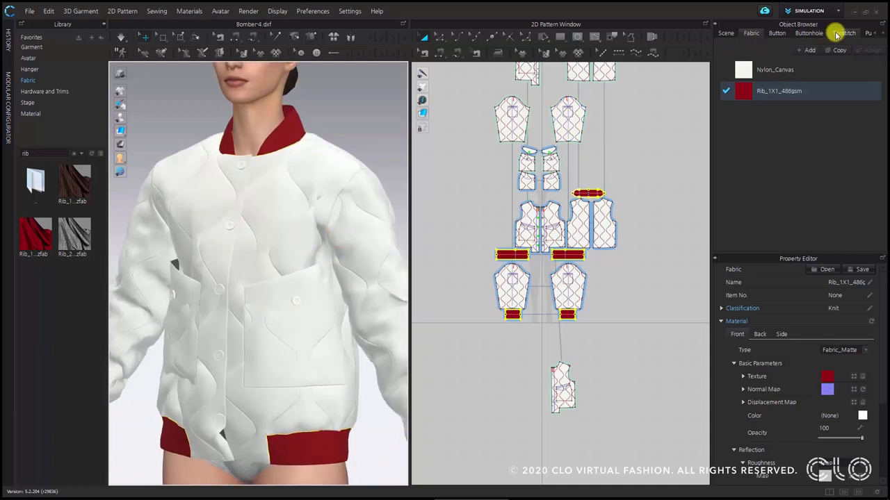
Change the shape of Default Button to a plain, domed round button without thread holes.
{"action": "left_click", "coordinate": [778, 33]}
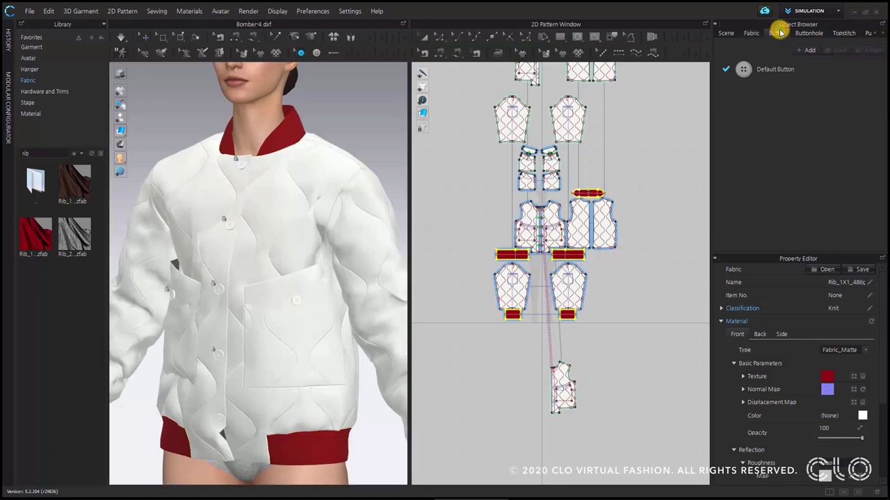
{"action": "left_click", "coordinate": [796, 68]}
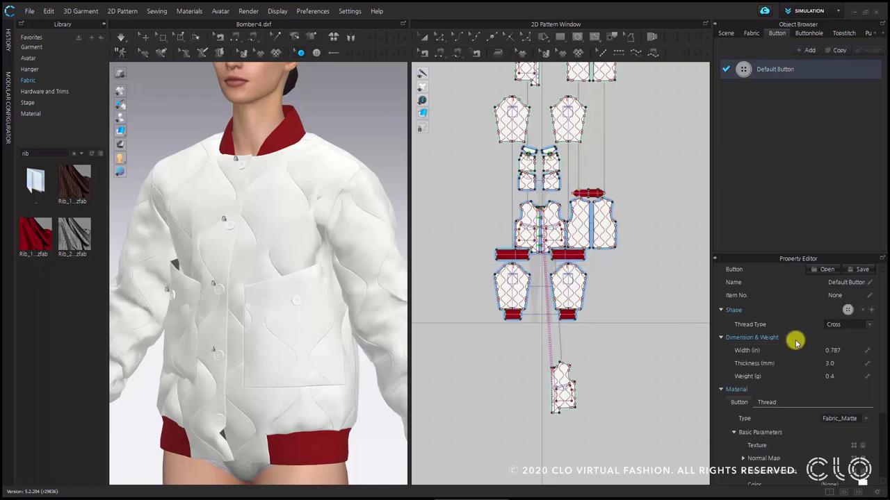
{"action": "left_click", "coordinate": [860, 312]}
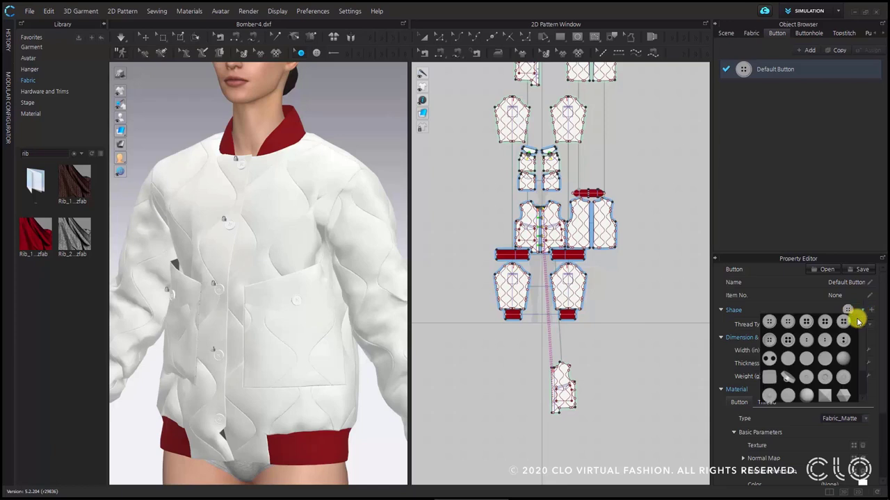
{"action": "left_click", "coordinate": [827, 360]}
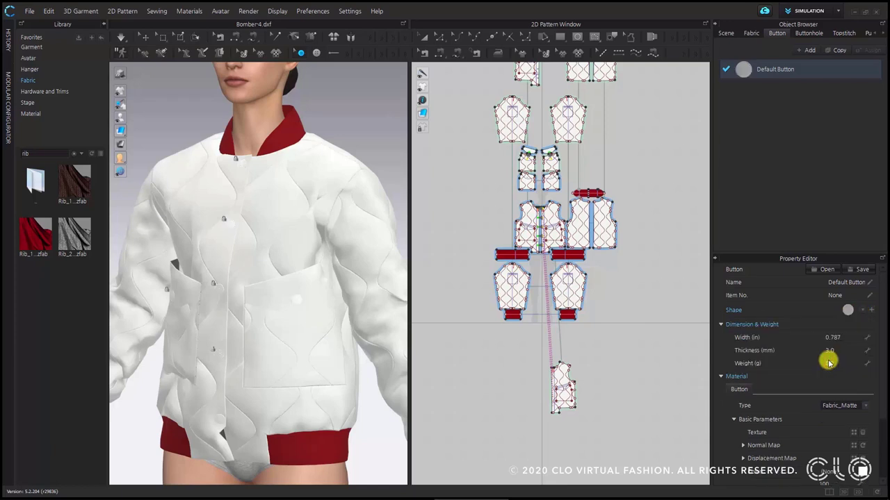
{"action": "scroll", "coordinate": [222, 248], "scroll_direction": "up", "scroll_amount": 6}
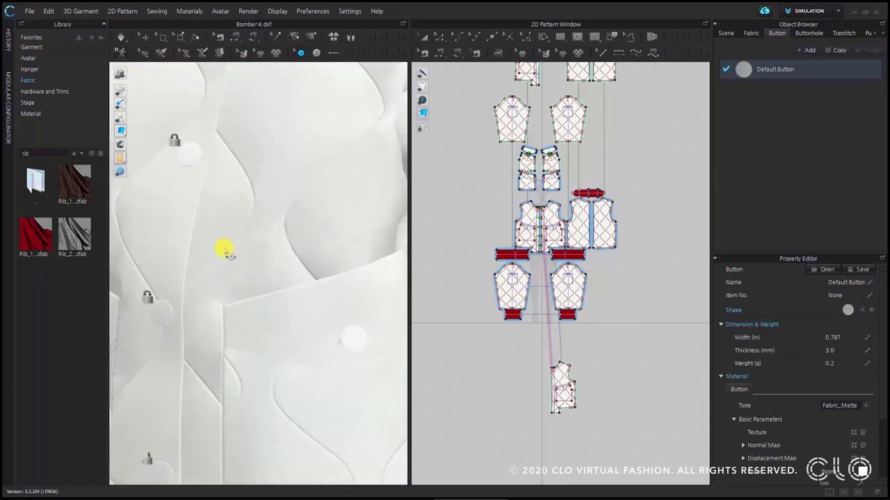
{"action": "mouse_move", "coordinate": [304, 281]}
{"action": "right_mouse_down"}
{"action": "mouse_move", "coordinate": [276, 301]}
{"action": "mouse_move", "coordinate": [252, 302]}
{"action": "mouse_move", "coordinate": [313, 296]}
{"action": "right_mouse_up"}
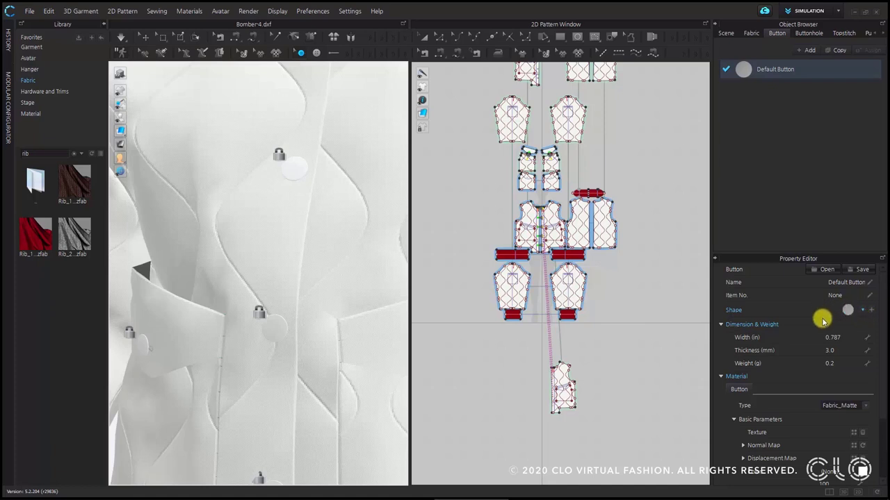
{"action": "left_click", "coordinate": [866, 310]}
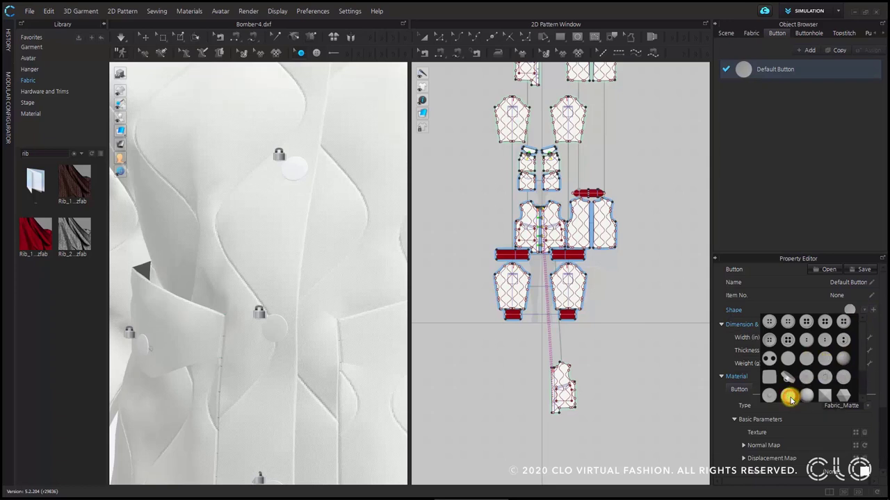
{"action": "left_click", "coordinate": [790, 397]}
{"action": "mouse_move", "coordinate": [323, 316]}
{"action": "right_mouse_down"}
{"action": "mouse_move", "coordinate": [271, 312]}
{"action": "mouse_move", "coordinate": [318, 310]}
{"action": "right_mouse_up"}
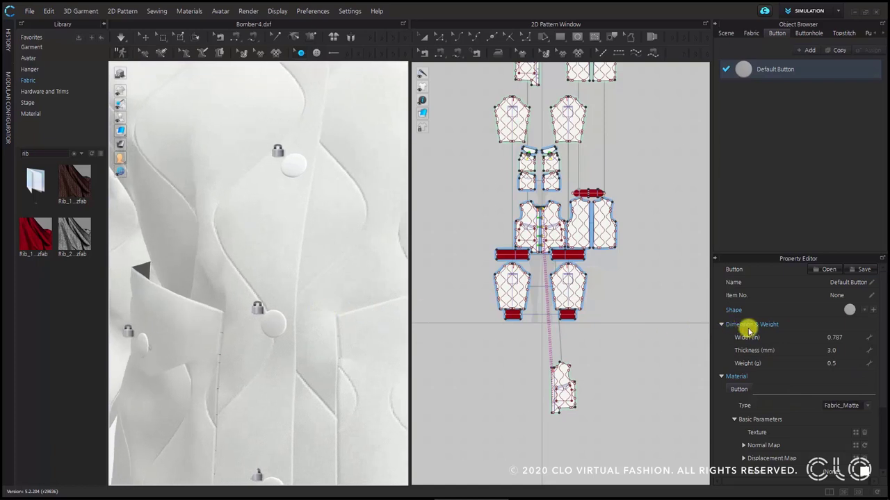
Set the material type of Default Button to Metal and check the buttons on the jacket.
{"action": "left_click", "coordinate": [851, 408]}
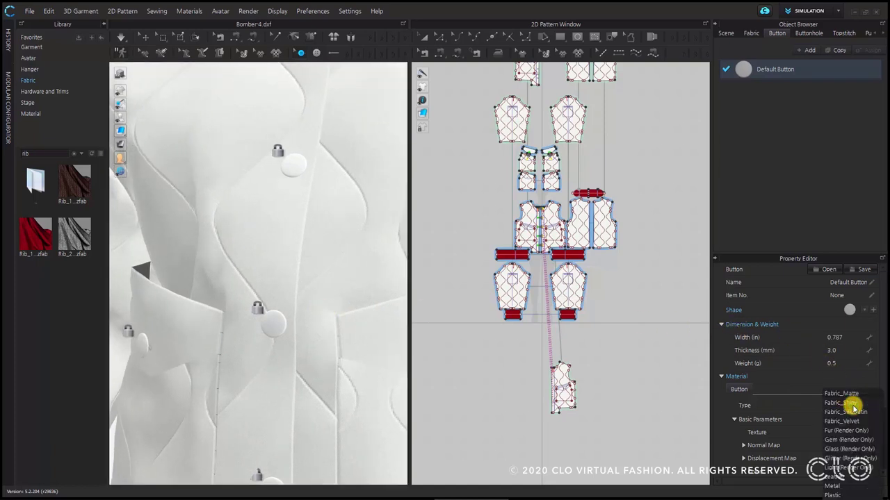
{"action": "left_click", "coordinate": [845, 486]}
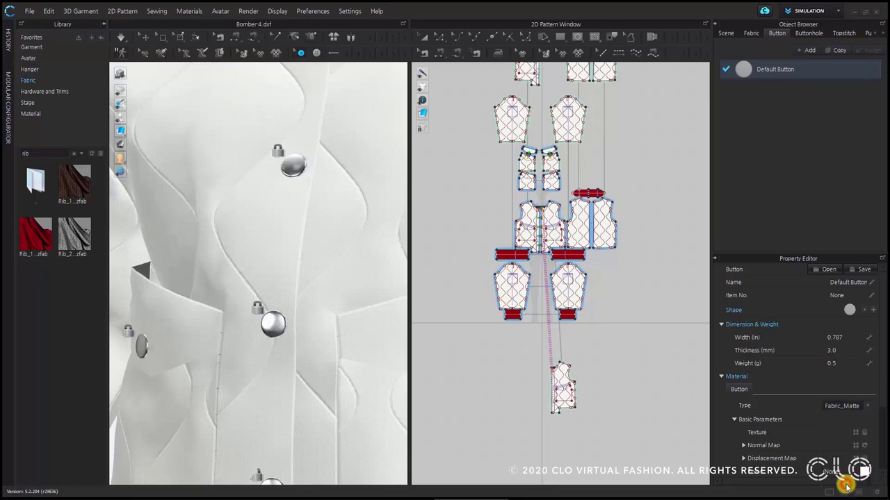
{"action": "scroll", "coordinate": [272, 292], "scroll_direction": "down", "scroll_amount": 5}
{"action": "mouse_move", "coordinate": [288, 288]}
{"action": "right_mouse_down"}
{"action": "mouse_move", "coordinate": [230, 292]}
{"action": "mouse_move", "coordinate": [294, 288]}
{"action": "right_mouse_up"}
{"action": "scroll", "coordinate": [294, 288], "scroll_direction": "down", "scroll_amount": 8}
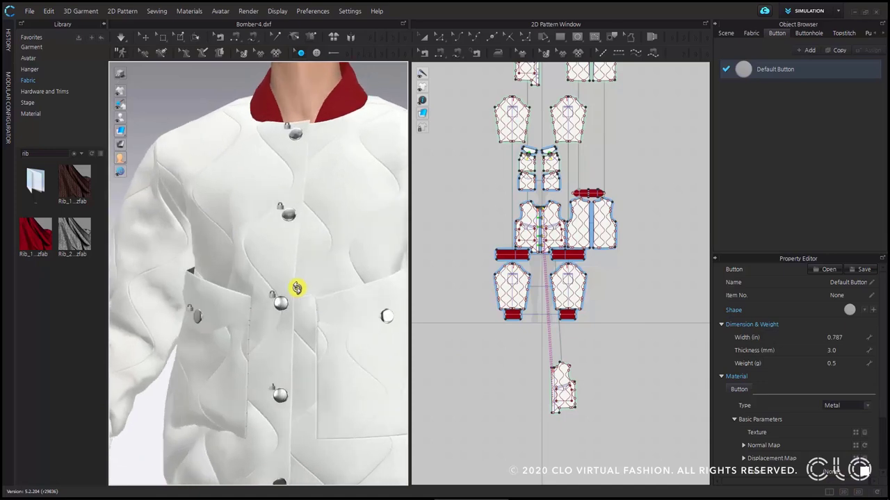
{"action": "scroll", "coordinate": [304, 292], "scroll_direction": "up", "scroll_amount": 3}
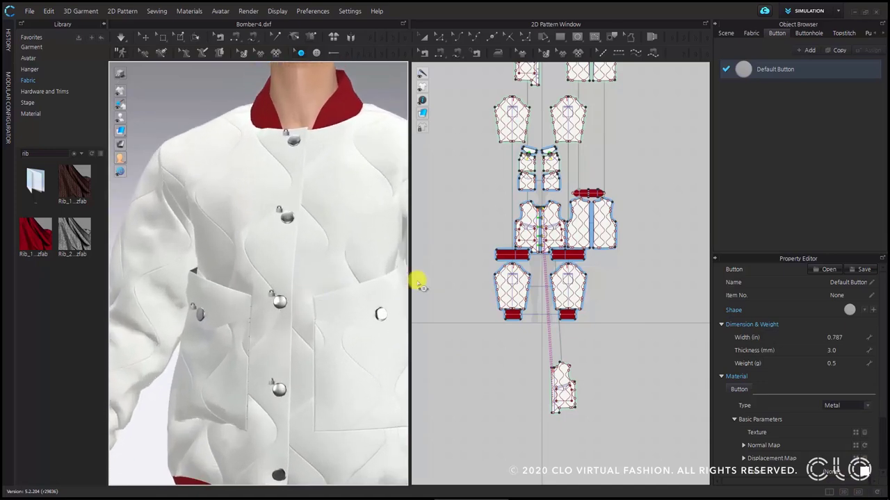
Set the width of Default Button to 0.5 in.
{"action": "scroll", "coordinate": [540, 173], "scroll_direction": "up", "scroll_amount": 6}
{"action": "scroll", "coordinate": [562, 272], "scroll_direction": "down", "scroll_amount": 8}
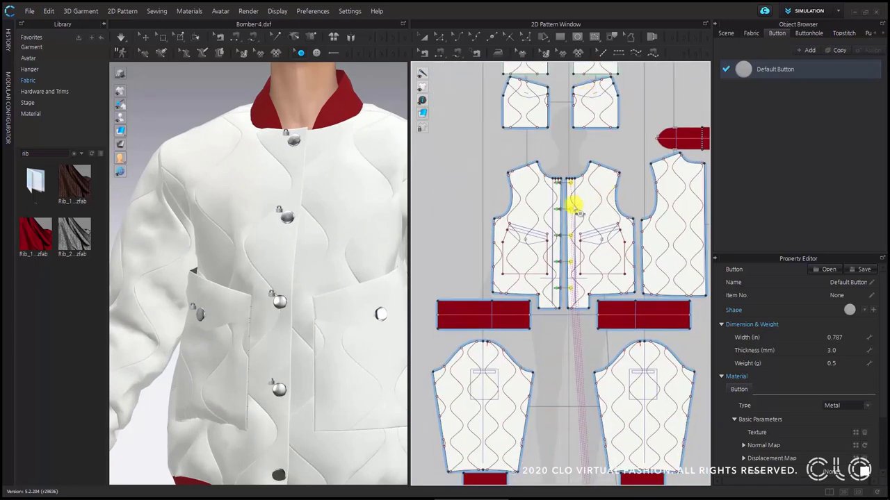
{"action": "scroll", "coordinate": [572, 199], "scroll_direction": "up", "scroll_amount": 7}
{"action": "scroll", "coordinate": [542, 199], "scroll_direction": "up", "scroll_amount": 3}
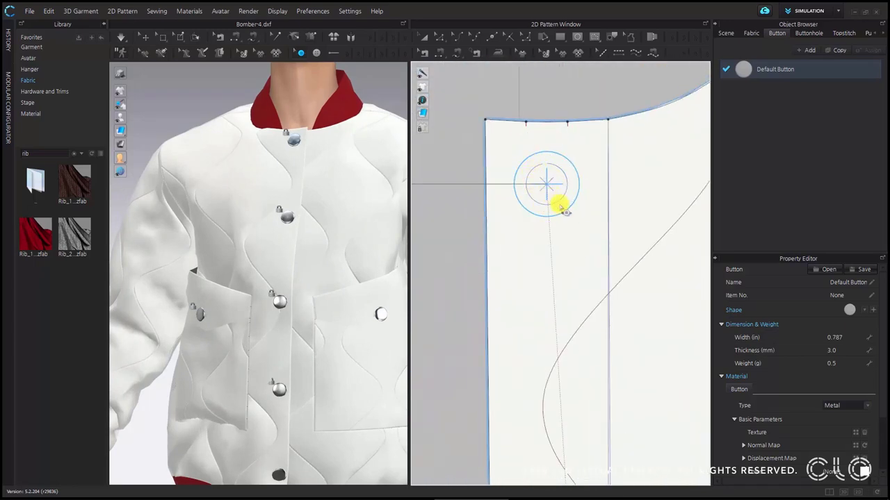
{"action": "double_click", "coordinate": [855, 338]}
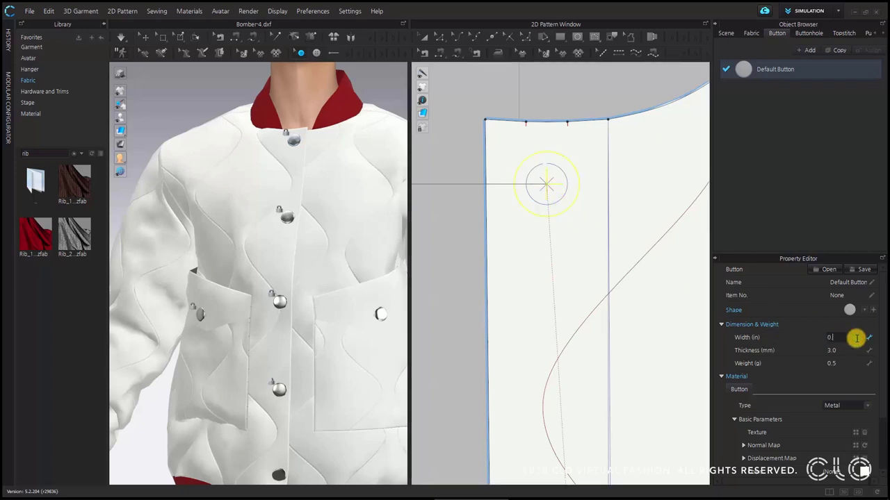
{"action": "type", "text": "0.5"}
{"action": "key", "text": "Return"}
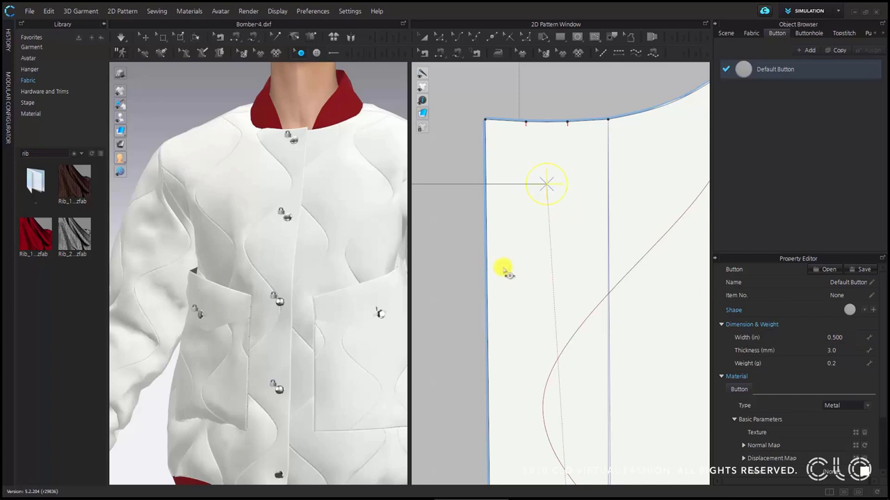
Set the width of Default Buttonhole to 0.5 in to match the button size.
{"action": "scroll", "coordinate": [513, 264], "scroll_direction": "down", "scroll_amount": 5}
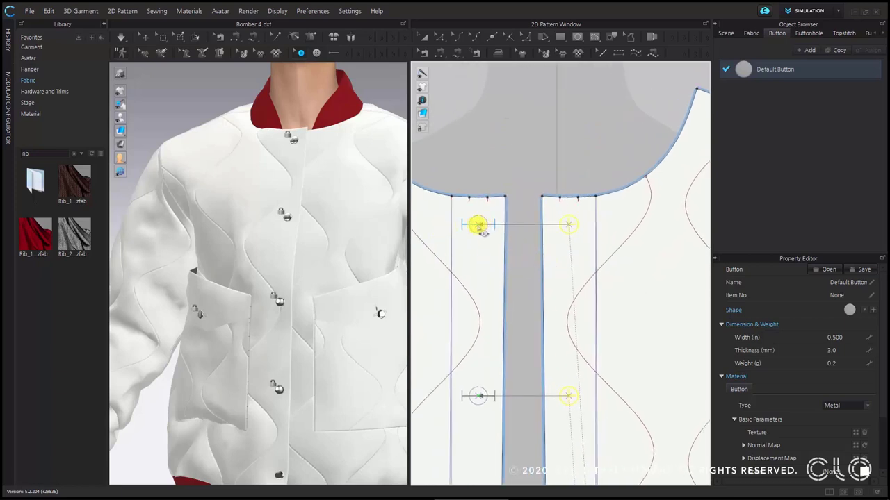
{"action": "scroll", "coordinate": [479, 226], "scroll_direction": "up", "scroll_amount": 6}
{"action": "scroll", "coordinate": [296, 221], "scroll_direction": "up", "scroll_amount": 4}
{"action": "scroll", "coordinate": [335, 316], "scroll_direction": "up", "scroll_amount": 2}
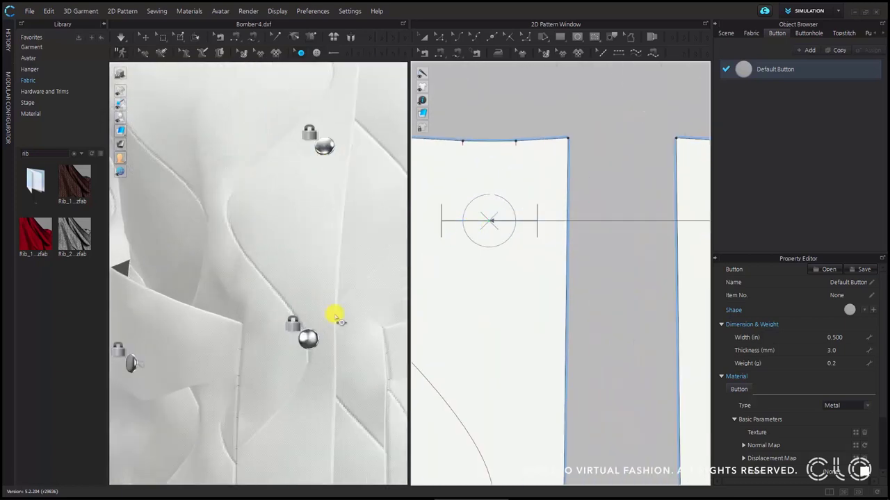
{"action": "scroll", "coordinate": [507, 222], "scroll_direction": "down", "scroll_amount": 3}
{"action": "left_click", "coordinate": [507, 223]}
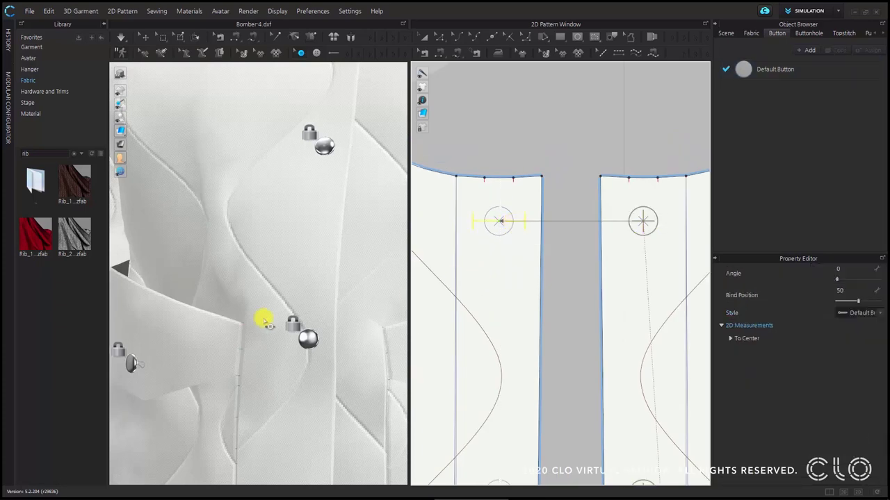
{"action": "scroll", "coordinate": [275, 315], "scroll_direction": "down", "scroll_amount": 1}
{"action": "scroll", "coordinate": [299, 312], "scroll_direction": "up", "scroll_amount": 5}
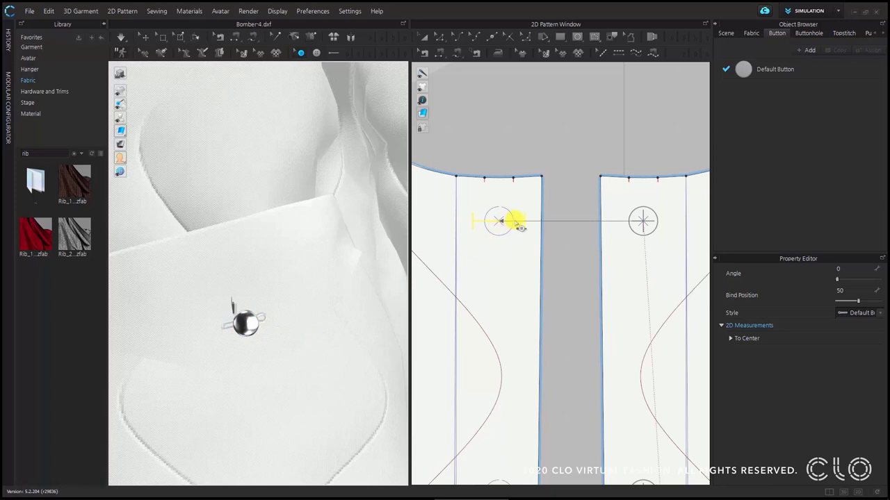
{"action": "left_click", "coordinate": [808, 33]}
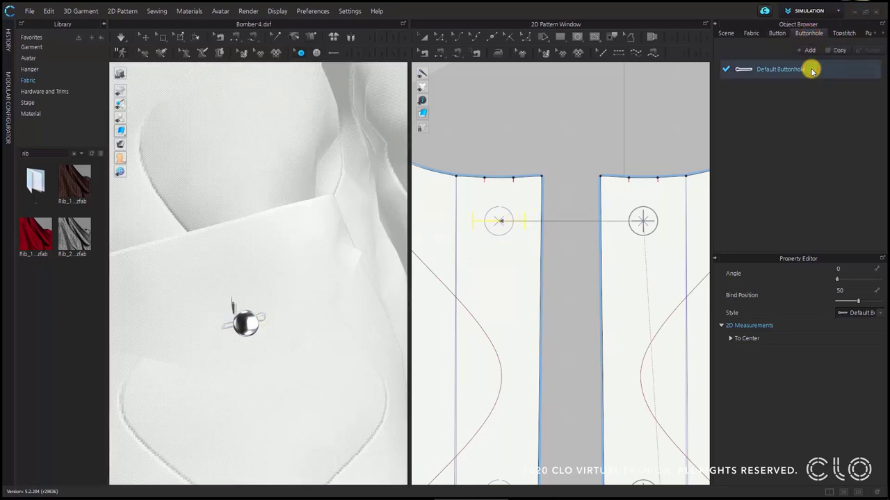
{"action": "left_click", "coordinate": [810, 69]}
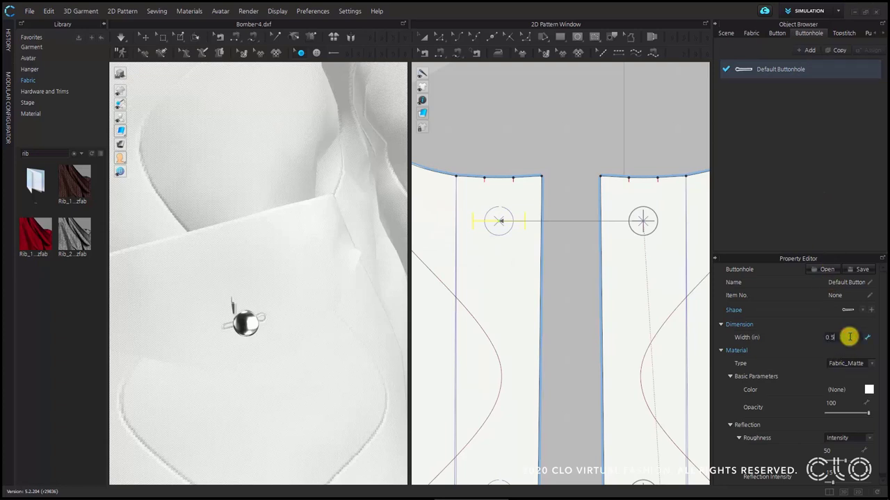
{"action": "key", "text": "Return"}
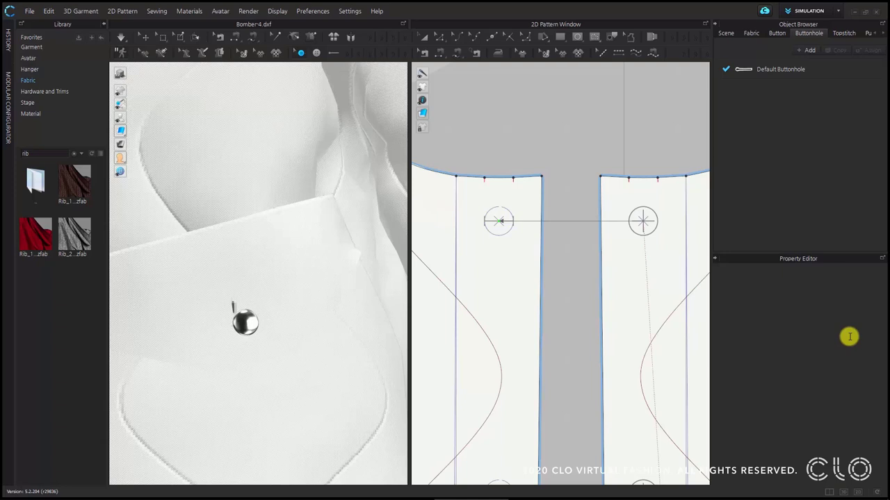
Change the shape of Default Buttonhole to a straight, square-ended buttonhole.
{"action": "left_click", "coordinate": [825, 69]}
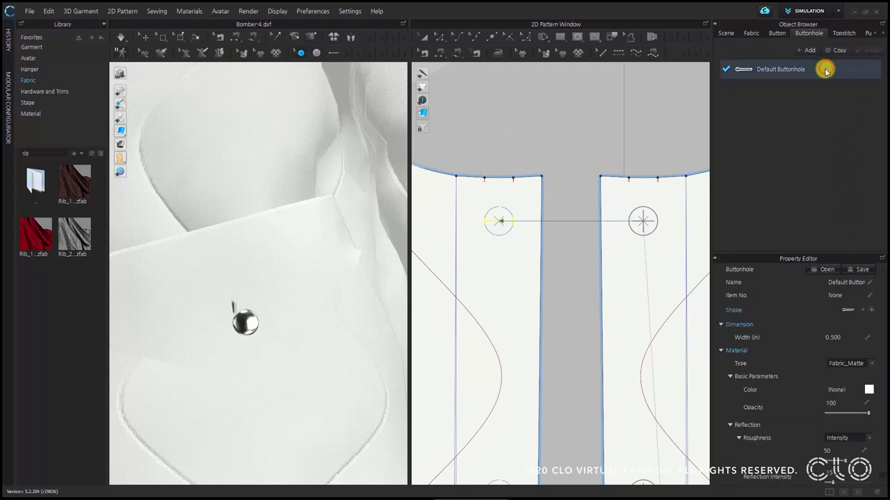
{"action": "left_click", "coordinate": [860, 310]}
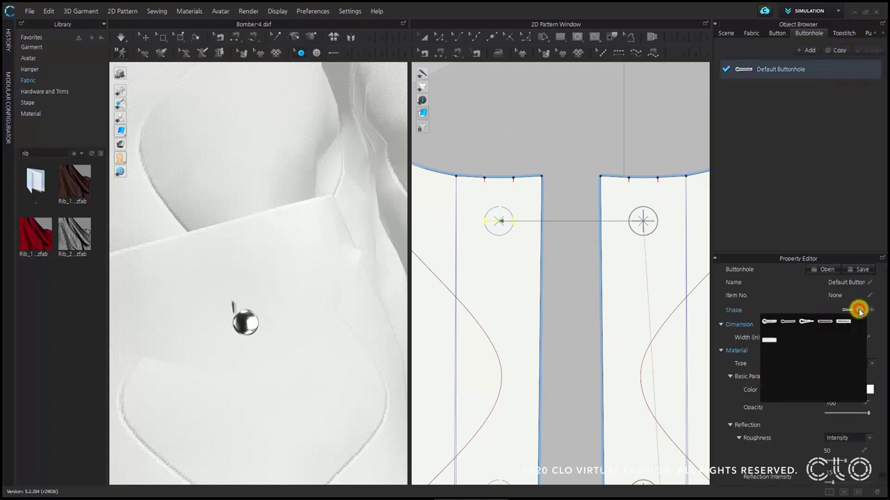
{"action": "left_click", "coordinate": [824, 324]}
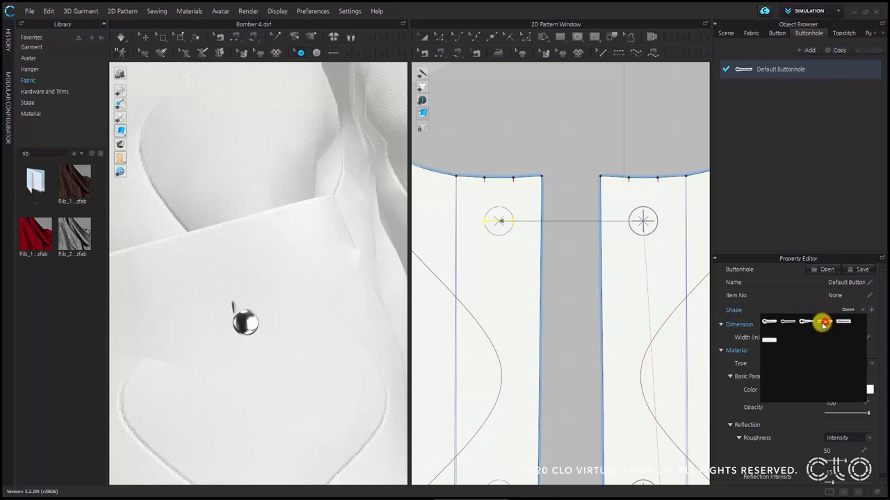
{"action": "scroll", "coordinate": [321, 327], "scroll_direction": "down", "scroll_amount": 10}
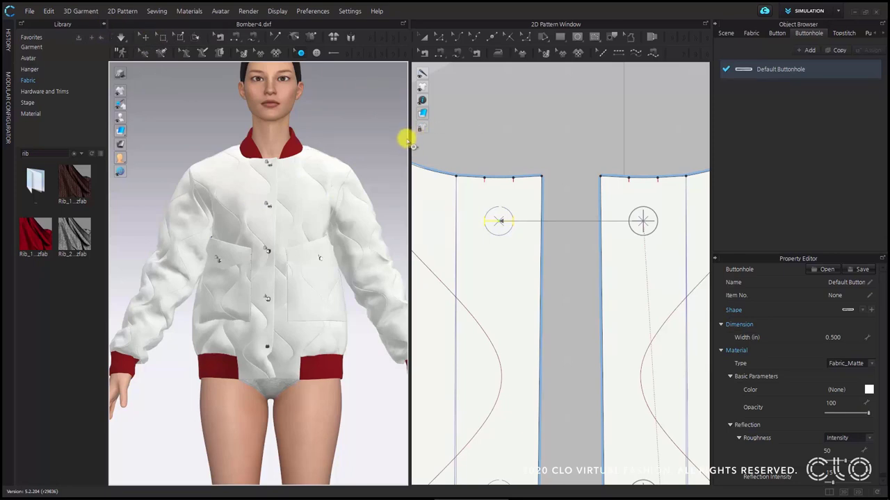
Convert the jacket to a high-resolution garment with 5.0 mm particle distance and Fitting (Accurate Fabric) simulation quality.
{"action": "left_click_drag", "start_coordinate": [410, 137], "coordinate": [515, 142]}
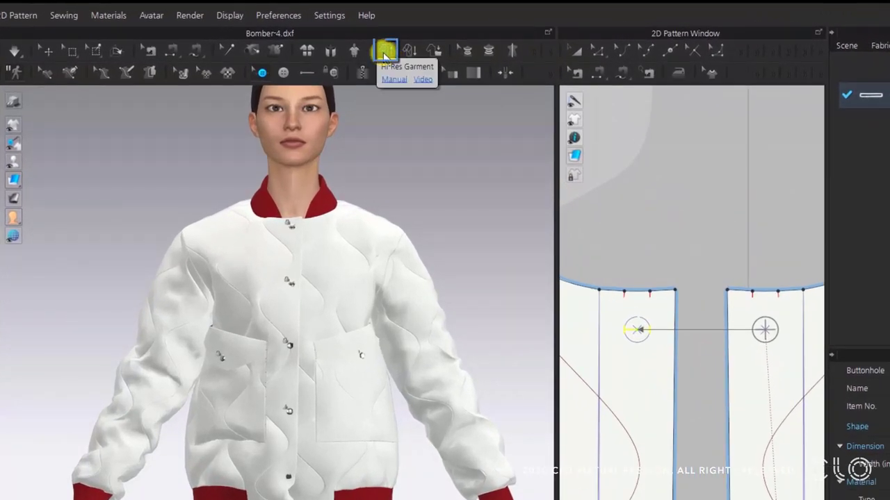
{"action": "left_click", "coordinate": [384, 53]}
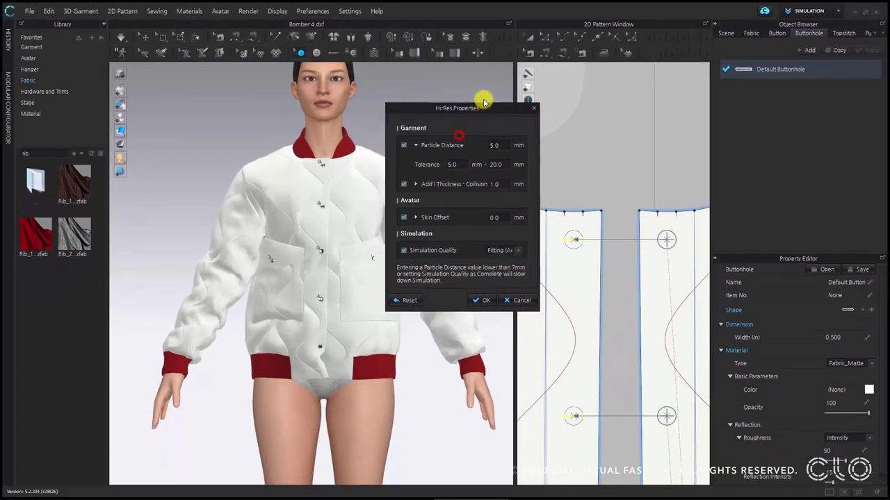
{"action": "left_click_drag", "start_coordinate": [481, 110], "coordinate": [490, 56]}
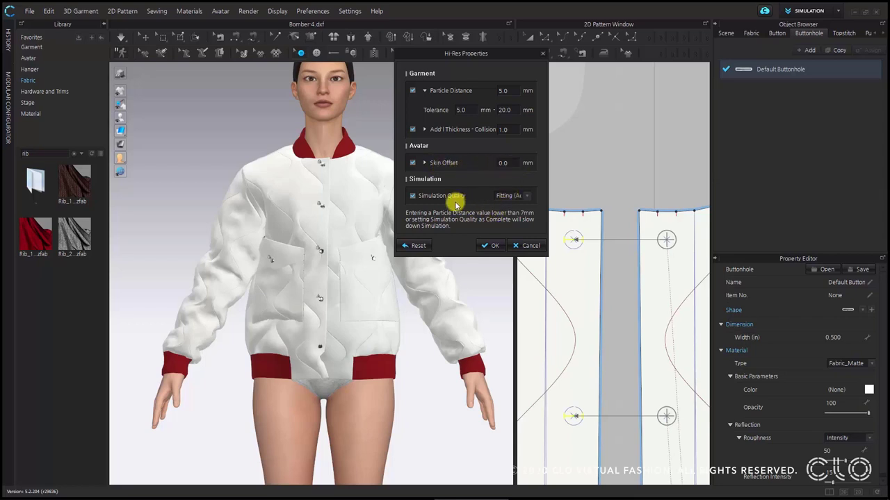
{"action": "left_click", "coordinate": [524, 198]}
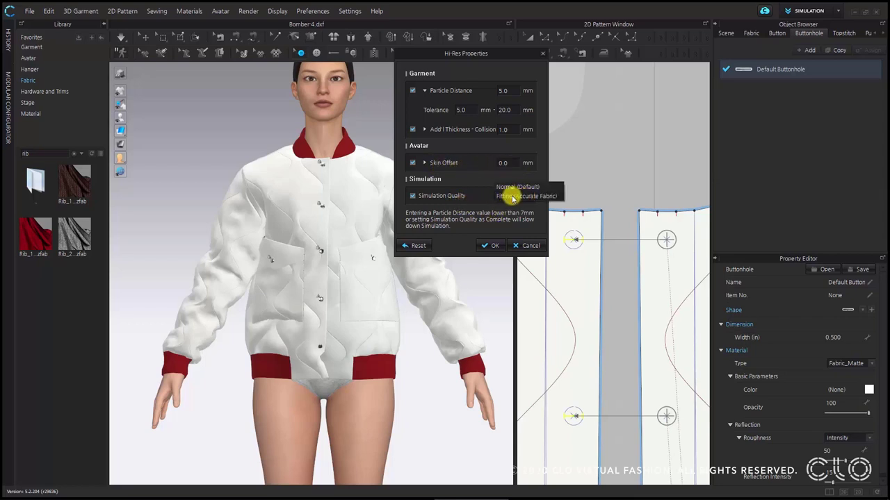
{"action": "left_click", "coordinate": [511, 195]}
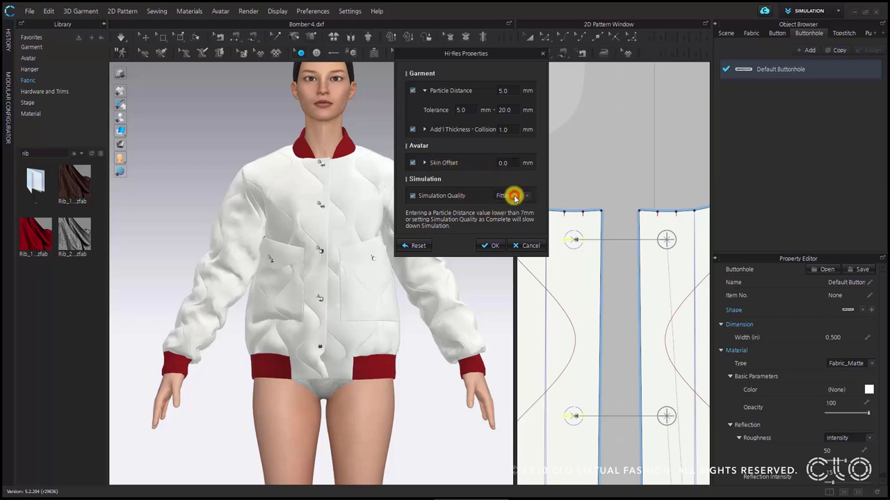
{"action": "left_click", "coordinate": [489, 246]}
{"action": "left_click", "coordinate": [490, 249]}
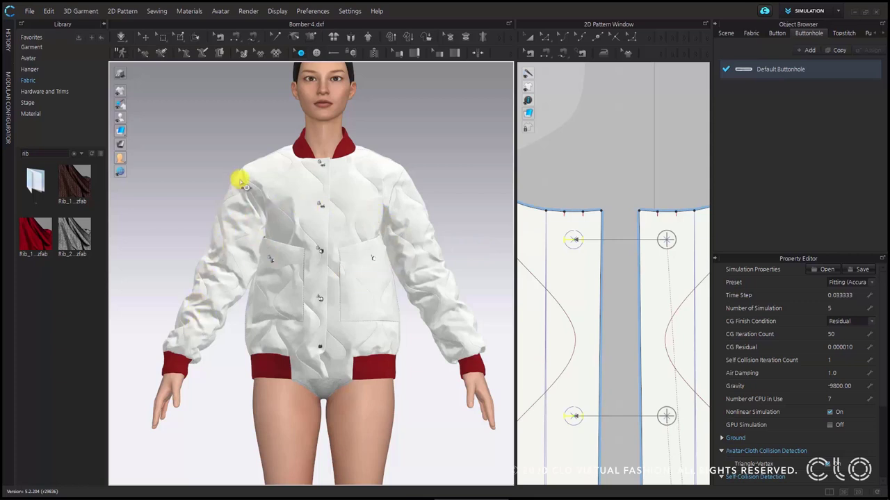
Simulate the high-resolution jacket and check how the metal buttons sit on the front placket and pockets.
{"action": "left_click", "coordinate": [122, 37]}
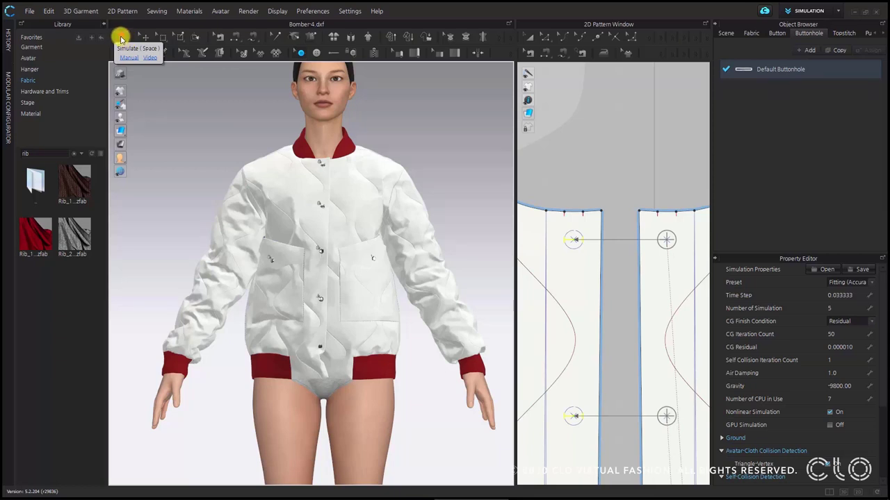
{"action": "left_click", "coordinate": [120, 37]}
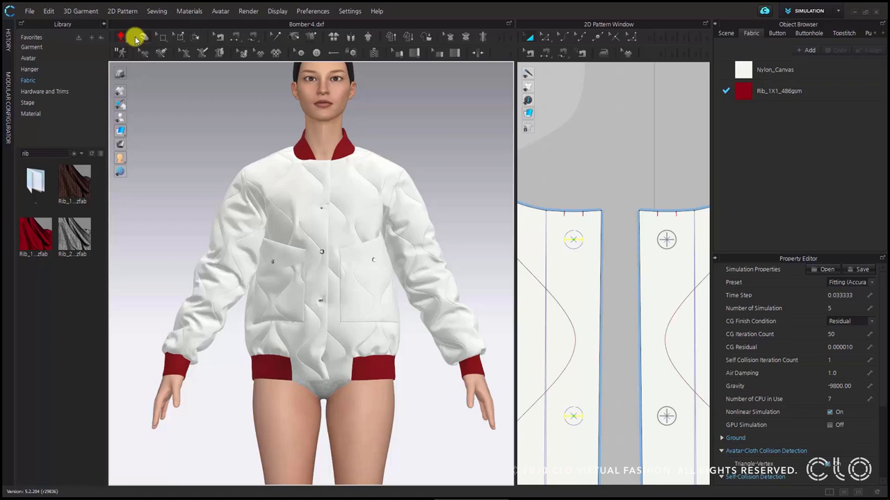
{"action": "left_click", "coordinate": [137, 38]}
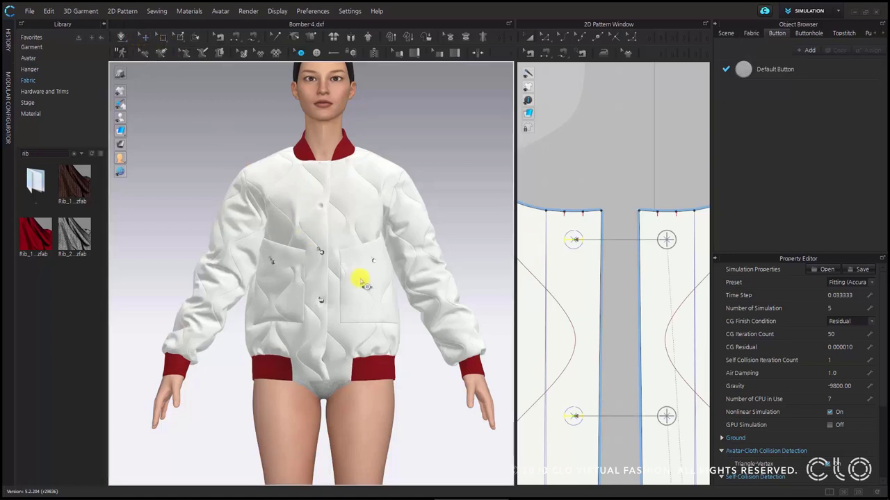
{"action": "scroll", "coordinate": [338, 277], "scroll_direction": "up", "scroll_amount": 5}
{"action": "scroll", "coordinate": [340, 276], "scroll_direction": "up", "scroll_amount": 2}
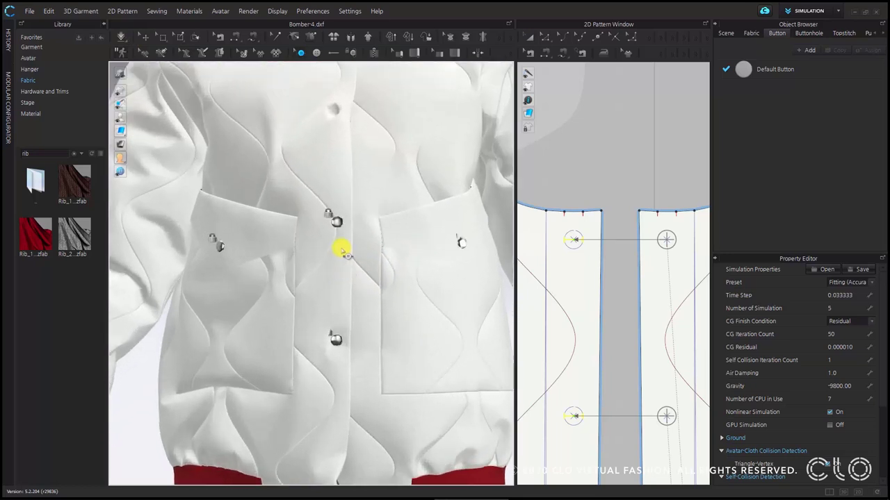
{"action": "middle_click_drag", "start_coordinate": [346, 256], "coordinate": [333, 295]}
{"action": "scroll", "coordinate": [318, 201], "scroll_direction": "down", "scroll_amount": 5}
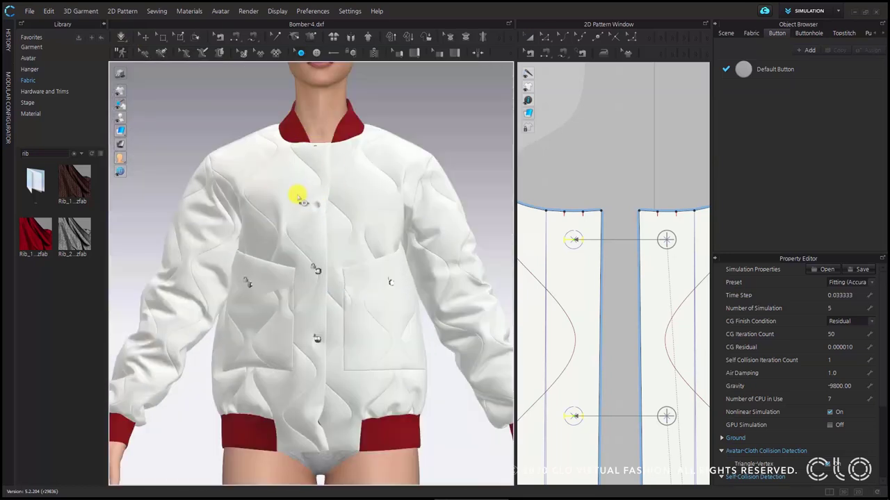
Select the top two and the bottom front buttons and move them forward, out in front of the placket fabric.
{"action": "left_click", "coordinate": [143, 38]}
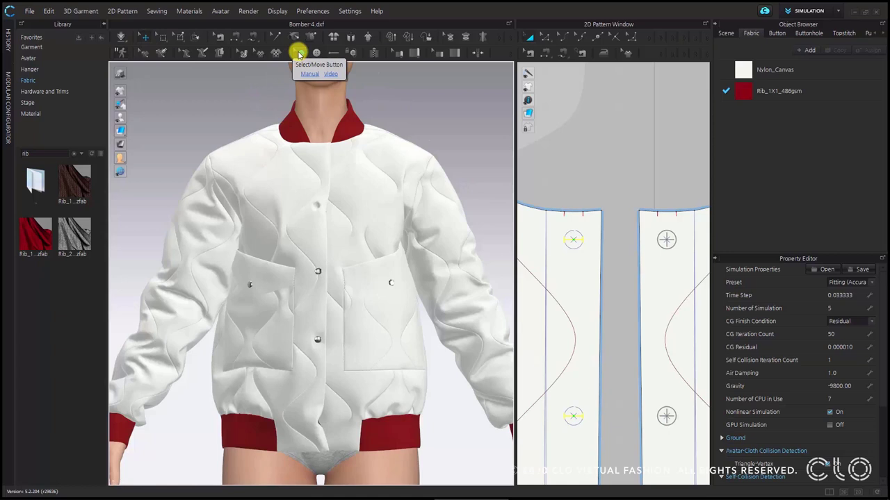
{"action": "left_click", "coordinate": [299, 54]}
{"action": "scroll", "coordinate": [667, 253], "scroll_direction": "down", "scroll_amount": 5}
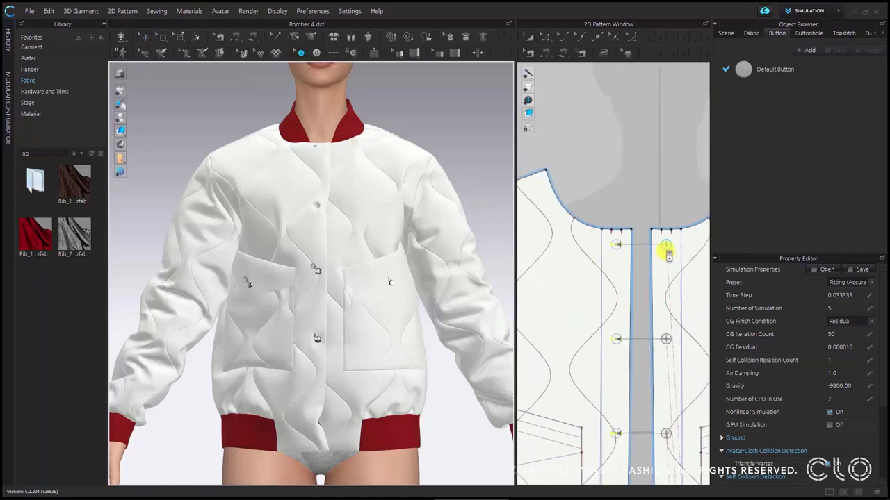
{"action": "left_click", "coordinate": [664, 294]}
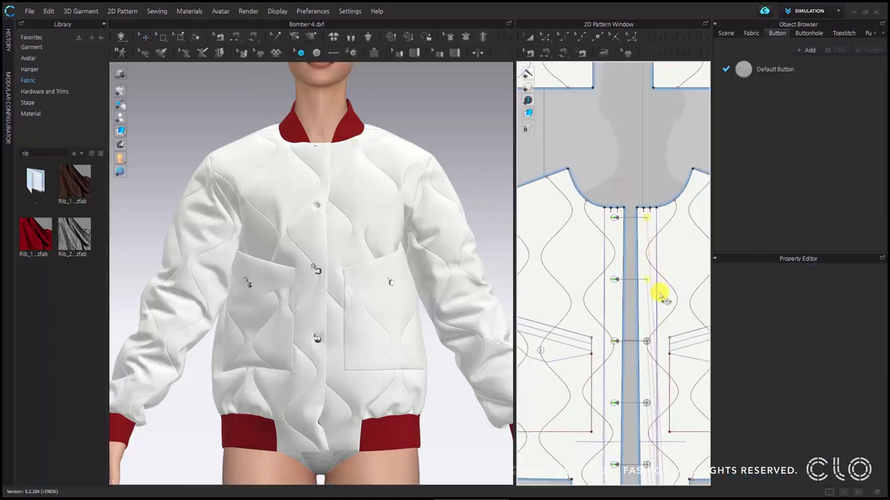
{"action": "right_click_drag", "start_coordinate": [631, 324], "coordinate": [617, 239]}
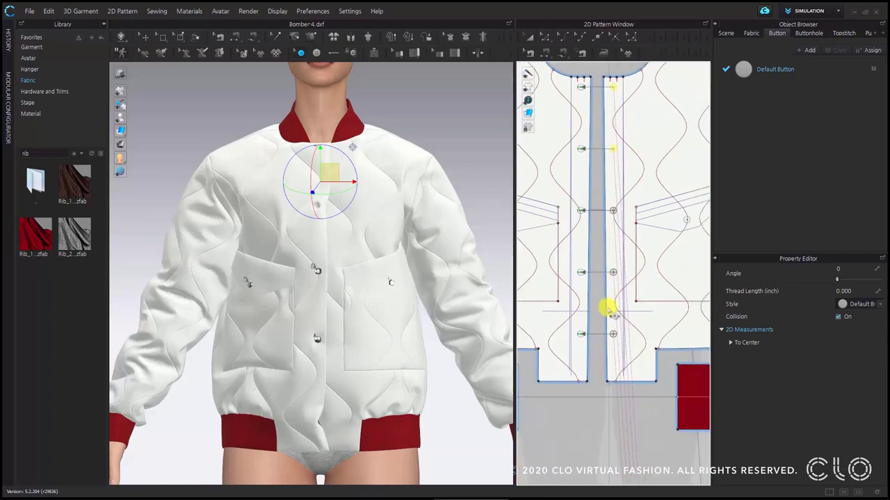
{"action": "left_click", "coordinate": [613, 330]}
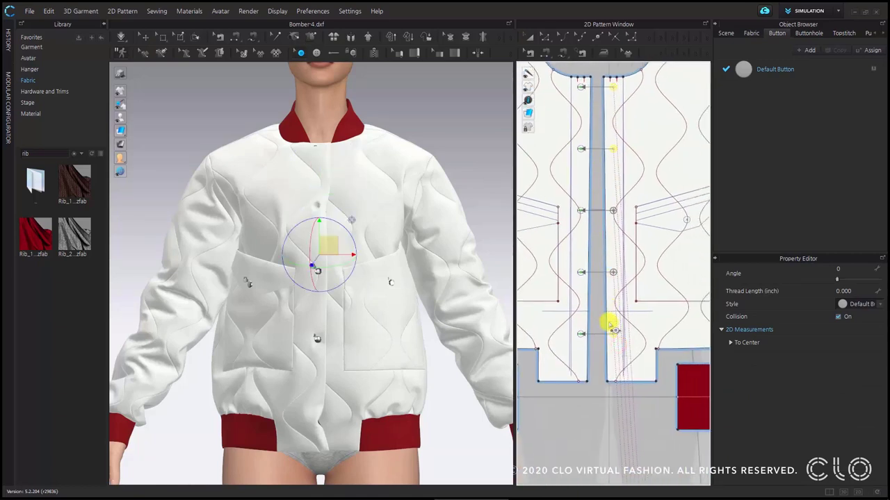
{"action": "left_click", "coordinate": [315, 263]}
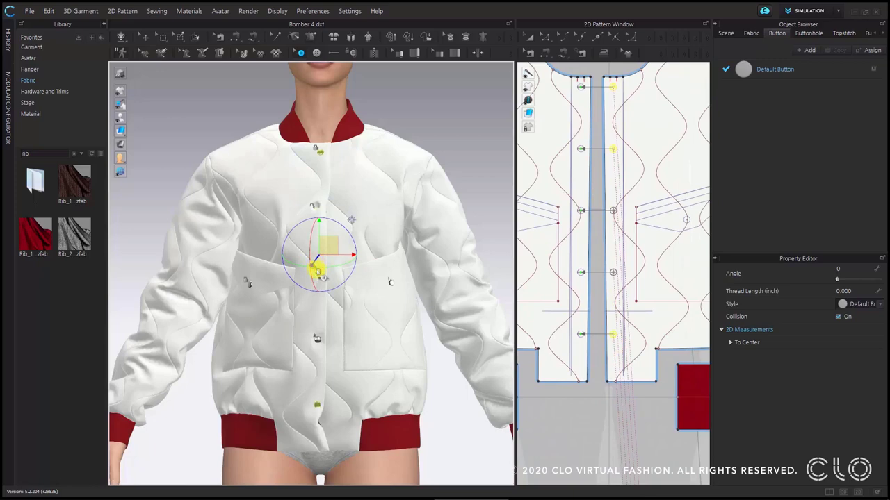
{"action": "left_click_drag", "start_coordinate": [326, 246], "coordinate": [328, 241]}
{"action": "right_click_drag", "start_coordinate": [305, 307], "coordinate": [323, 283]}
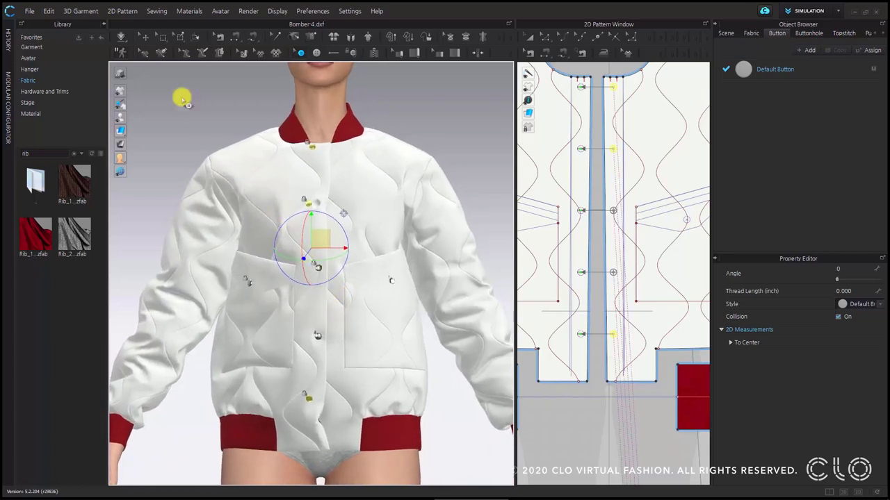
Simulate the jacket again to settle the moved front buttons, and return to the Select/Move tool.
{"action": "left_click", "coordinate": [122, 37]}
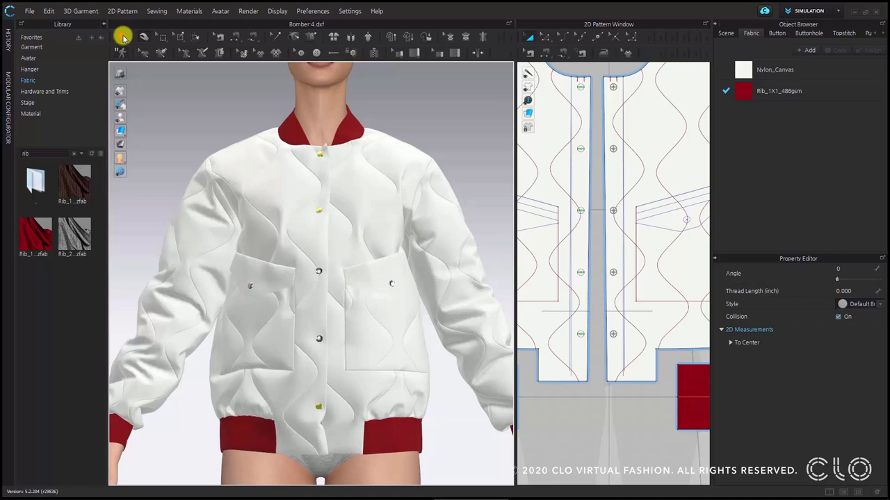
{"action": "left_click", "coordinate": [122, 37]}
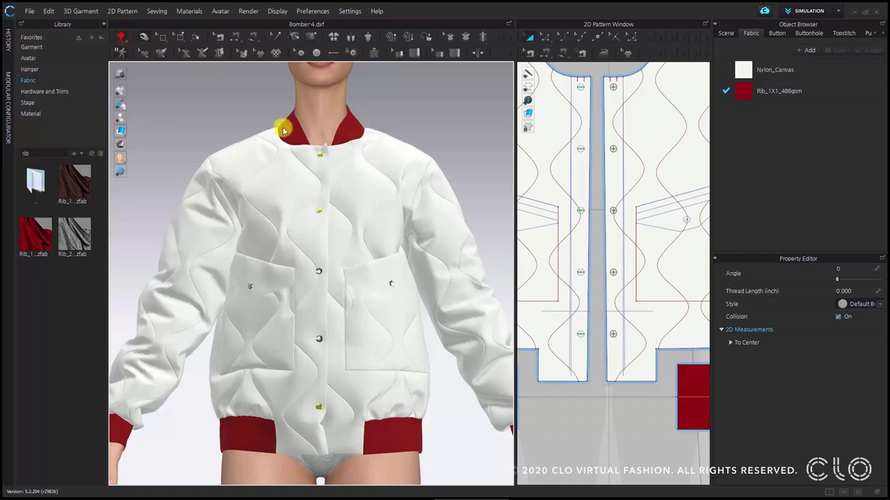
{"action": "key", "text": "b"}
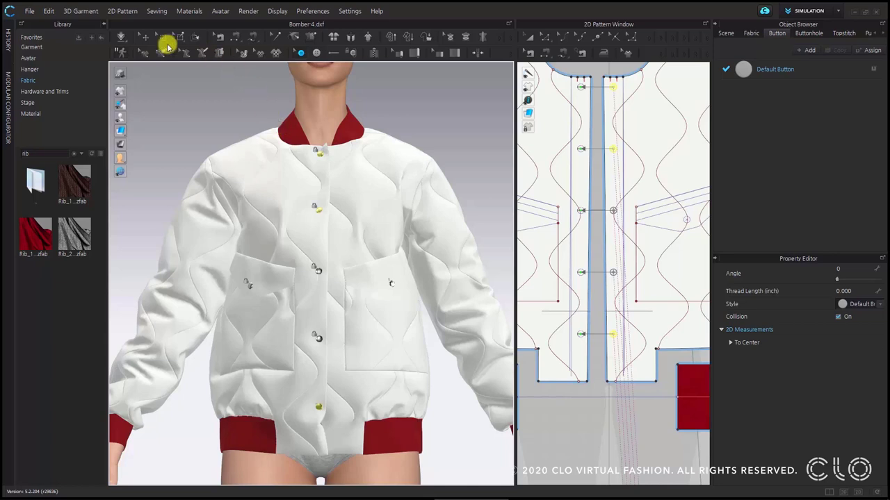
{"action": "left_click", "coordinate": [147, 38]}
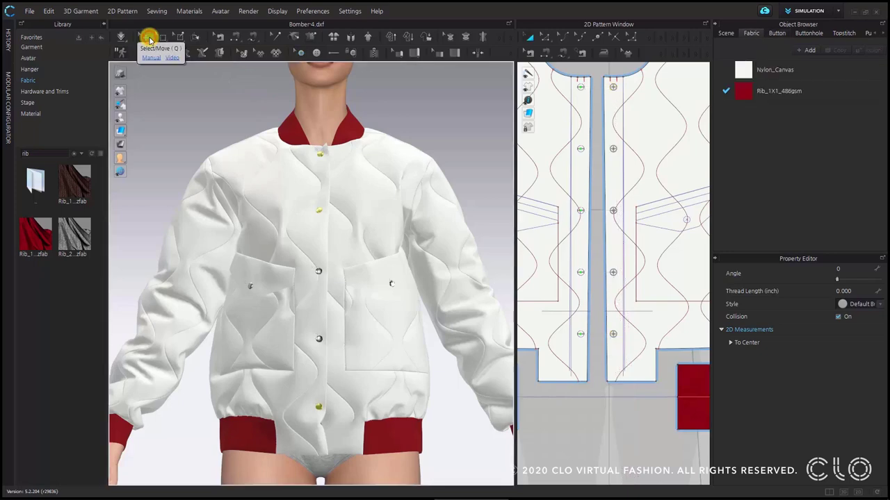
Examine the folded rib at the hem and collar from below, from the side and from the front.
{"action": "right_click_drag", "start_coordinate": [417, 382], "coordinate": [385, 257]}
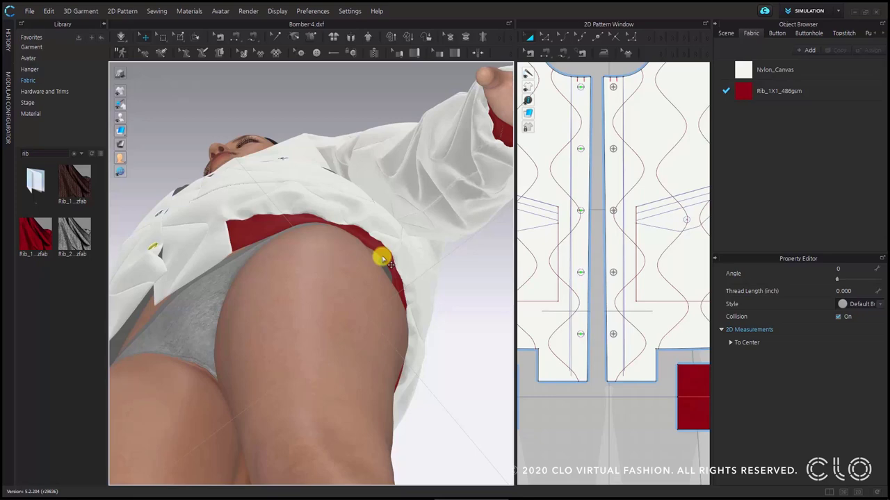
{"action": "right_click_drag", "start_coordinate": [383, 259], "coordinate": [294, 252]}
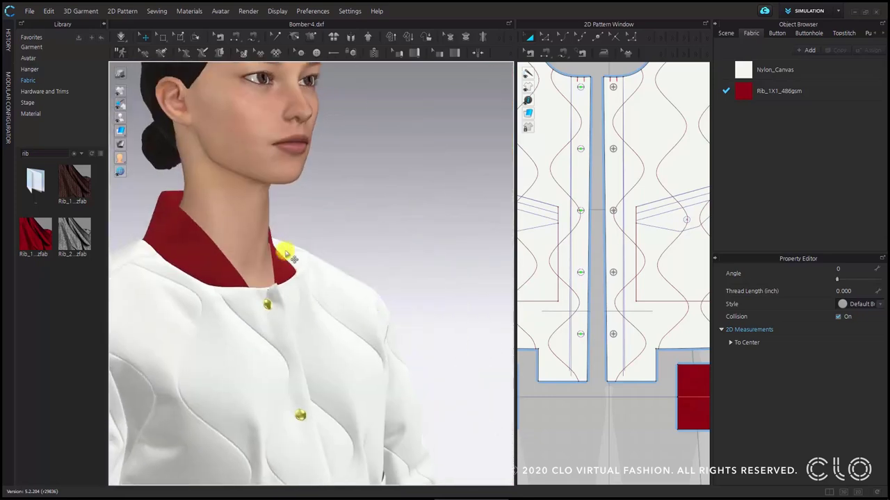
{"action": "right_click_drag", "start_coordinate": [216, 234], "coordinate": [324, 262]}
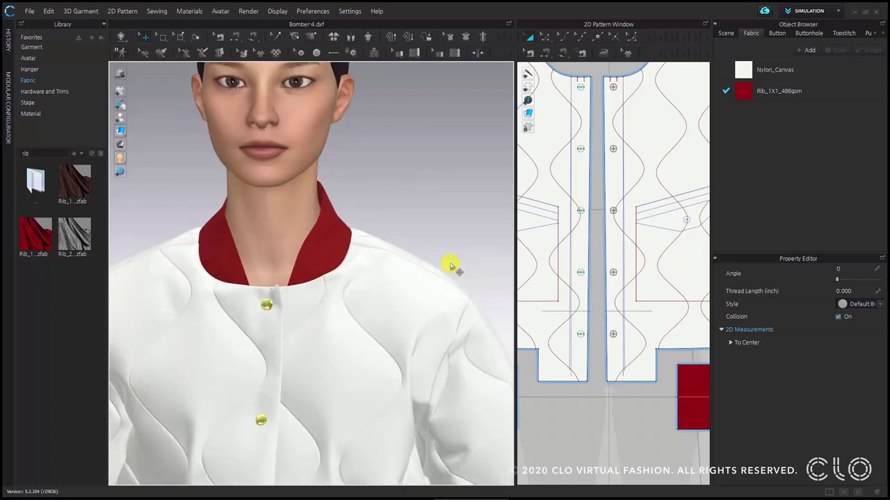
{"action": "scroll", "coordinate": [450, 265], "scroll_direction": "down", "scroll_amount": 5}
{"action": "scroll", "coordinate": [401, 146], "scroll_direction": "down", "scroll_amount": 4}
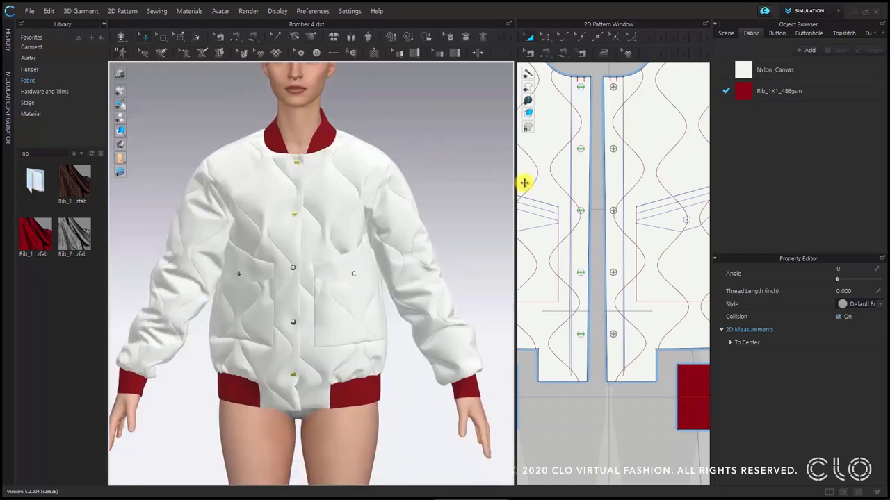
Set the fold angle to 180 and turn off fold rendering for the center lines of the rib hem, cuff and collar.
{"action": "scroll", "coordinate": [612, 216], "scroll_direction": "down", "scroll_amount": 6}
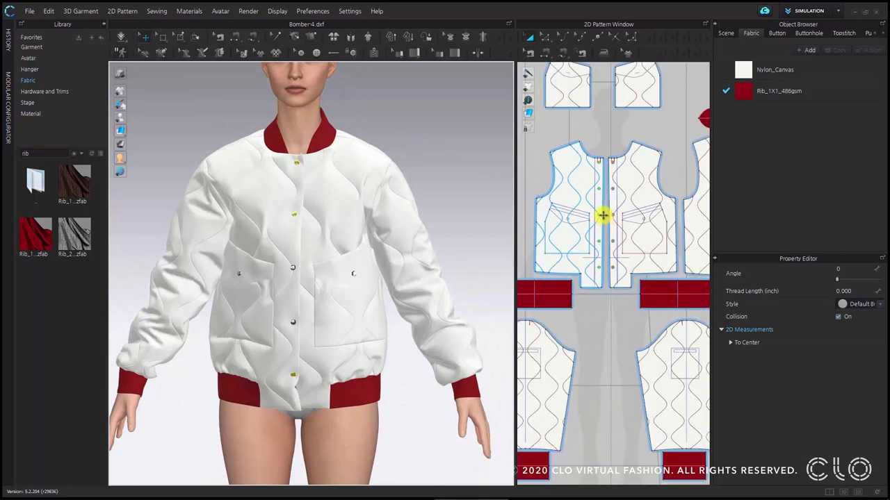
{"action": "scroll", "coordinate": [601, 244], "scroll_direction": "down", "scroll_amount": 3}
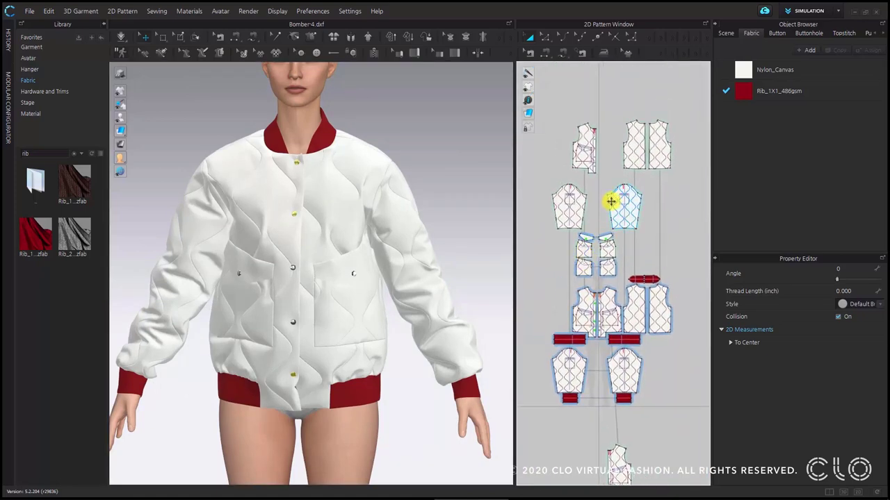
{"action": "scroll", "coordinate": [596, 256], "scroll_direction": "down", "scroll_amount": 2}
{"action": "left_click_drag", "start_coordinate": [512, 212], "coordinate": [438, 208]}
{"action": "scroll", "coordinate": [541, 238], "scroll_direction": "up", "scroll_amount": 2}
{"action": "scroll", "coordinate": [570, 258], "scroll_direction": "up", "scroll_amount": 1}
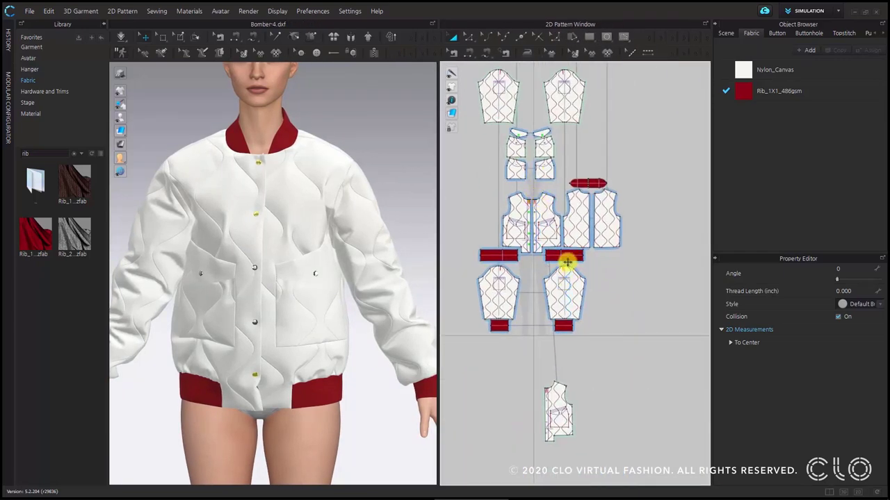
{"action": "scroll", "coordinate": [570, 253], "scroll_direction": "up", "scroll_amount": 1}
{"action": "left_click", "coordinate": [553, 253]}
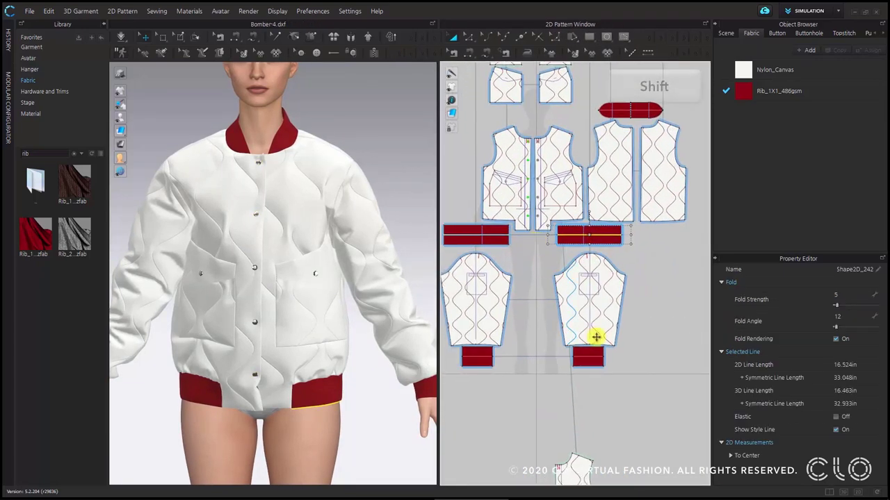
{"action": "left_click", "coordinate": [640, 109], "text": "shift"}
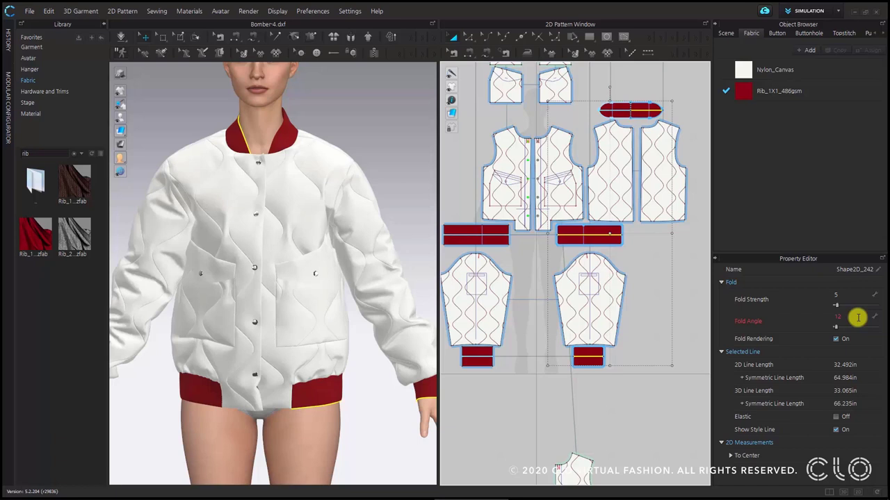
{"action": "left_click", "coordinate": [857, 318]}
{"action": "type", "text": "180"}
{"action": "key", "text": "Return"}
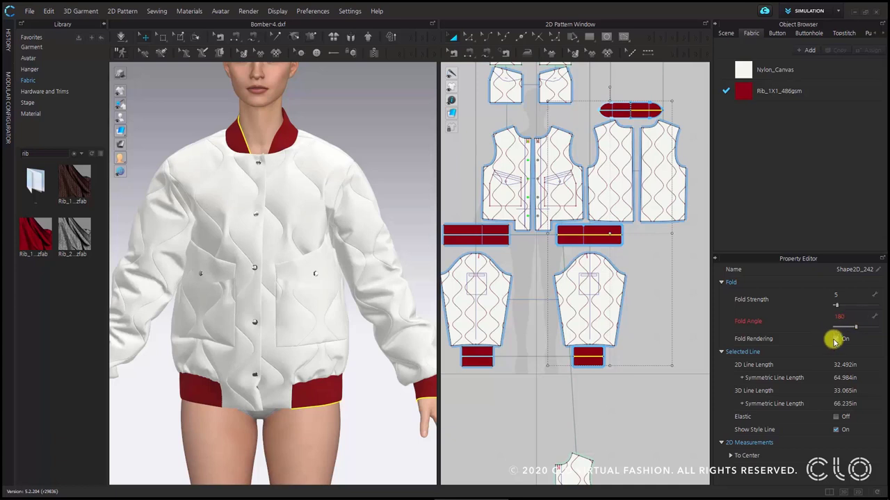
{"action": "left_click", "coordinate": [835, 339]}
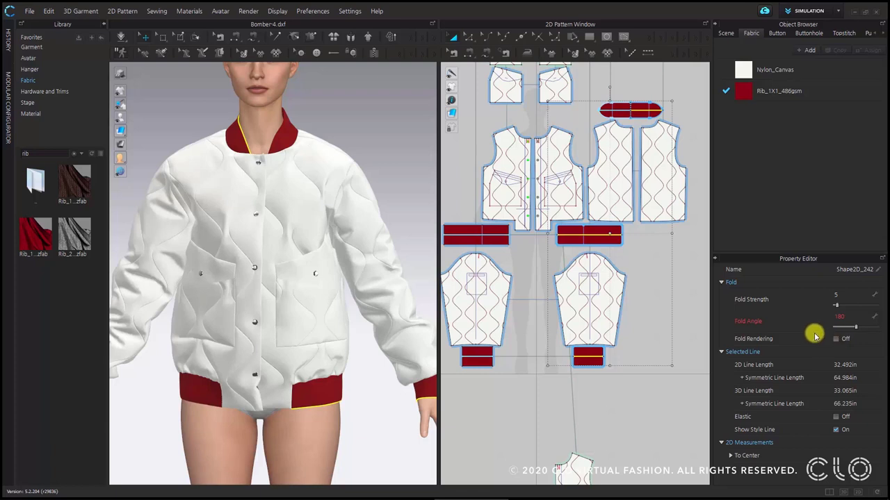
Deselect the fold lines and simulate the jacket while viewing the rib collar up close.
{"action": "left_click", "coordinate": [337, 116]}
{"action": "right_click_drag", "start_coordinate": [338, 117], "coordinate": [285, 149]}
{"action": "scroll", "coordinate": [285, 149], "scroll_direction": "up", "scroll_amount": 3}
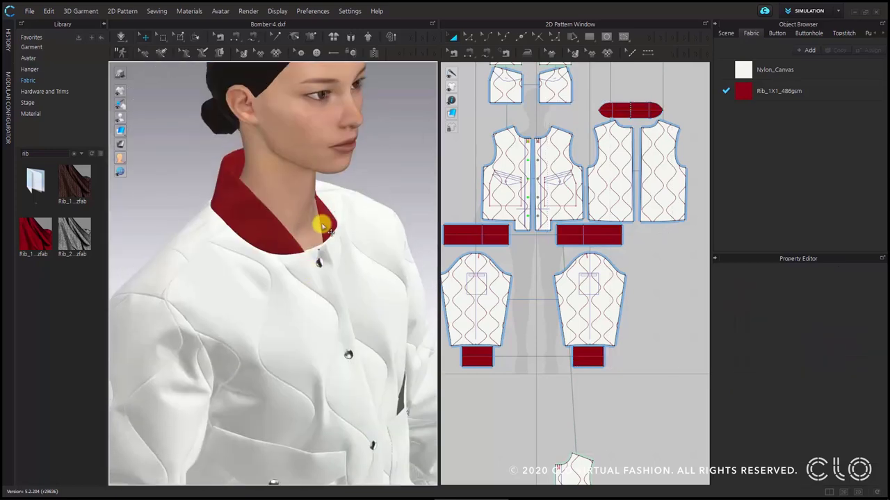
{"action": "left_click", "coordinate": [119, 38]}
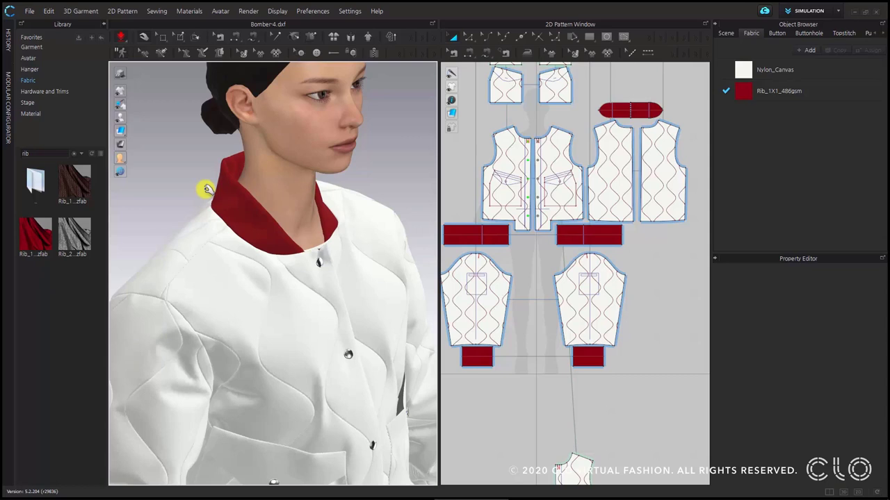
Stop the simulation and view the jacket's collar and button placket from the front.
{"action": "left_click", "coordinate": [122, 39]}
{"action": "key", "text": "space"}
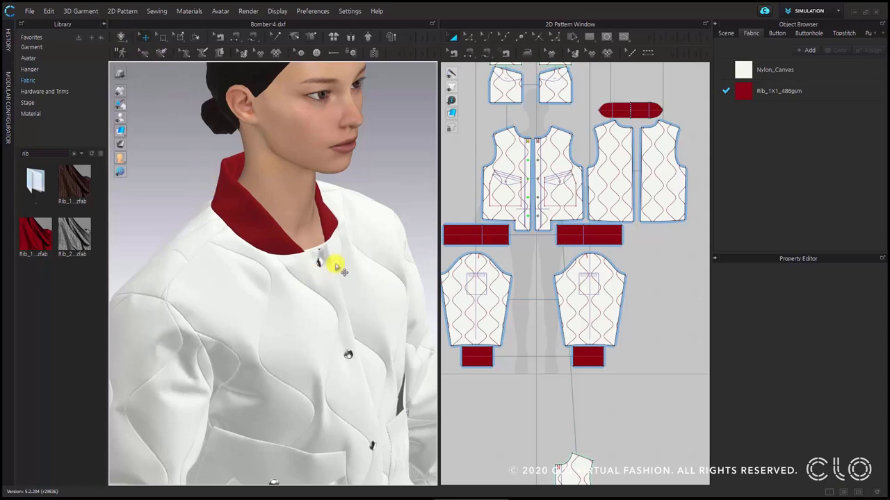
{"action": "key", "text": "2"}
{"action": "mouse_move", "coordinate": [323, 310]}
{"action": "right_mouse_down"}
{"action": "mouse_move", "coordinate": [359, 292]}
{"action": "mouse_move", "coordinate": [377, 258]}
{"action": "mouse_move", "coordinate": [359, 254]}
{"action": "mouse_move", "coordinate": [334, 300]}
{"action": "right_mouse_up"}
{"action": "scroll", "coordinate": [333, 301], "scroll_direction": "up", "scroll_amount": 10}
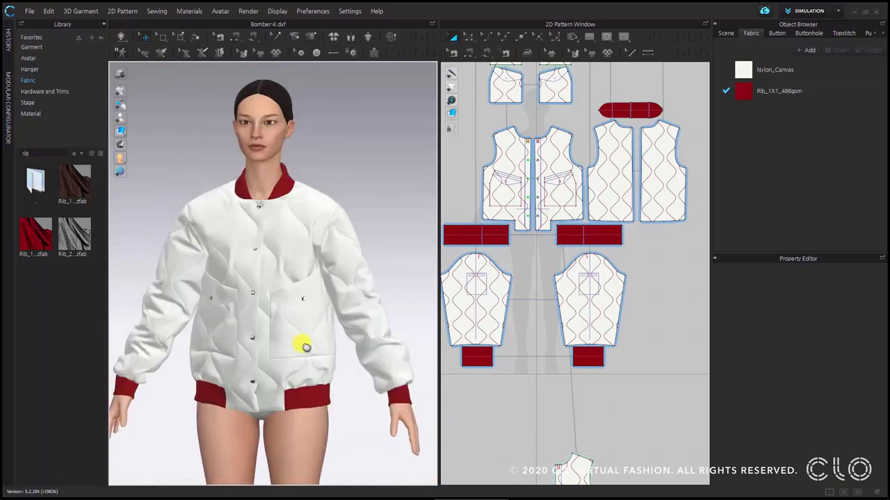
{"action": "right_click_drag", "start_coordinate": [278, 278], "coordinate": [322, 278]}
{"action": "key", "text": "2"}
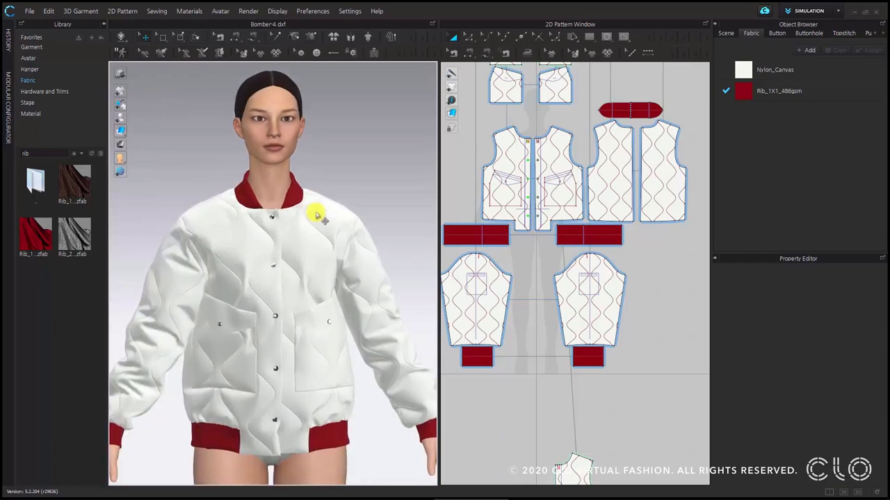
{"action": "scroll", "coordinate": [317, 217], "scroll_direction": "up", "scroll_amount": 5}
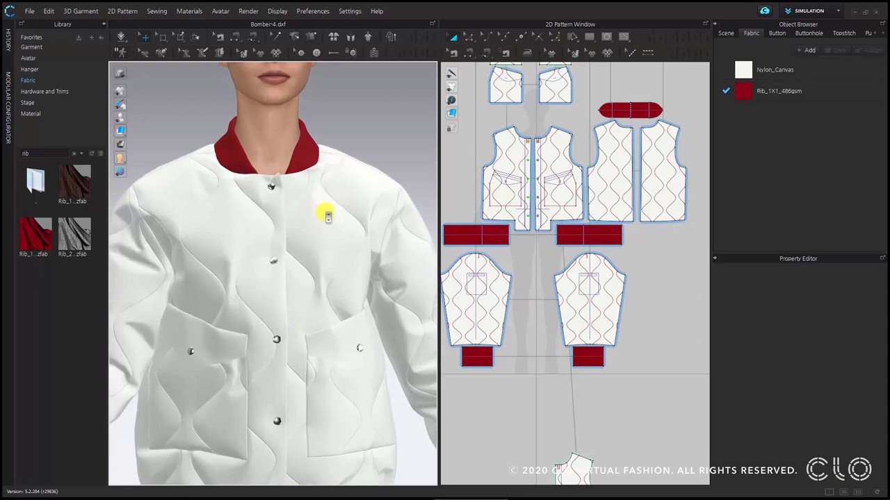
{"action": "middle_click_drag", "start_coordinate": [335, 251], "coordinate": [312, 294]}
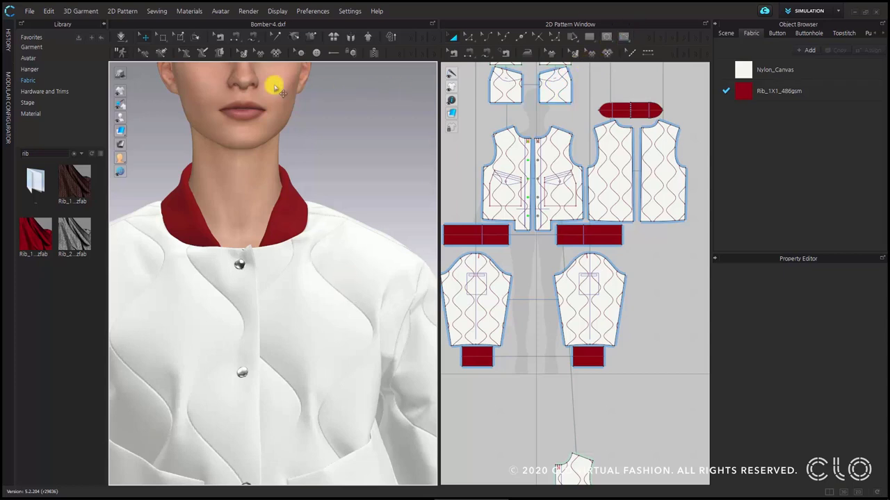
Lock all pattern outlines in the 2D pattern layout, leaving the internal quilting lines selectable.
{"action": "left_click", "coordinate": [515, 175]}
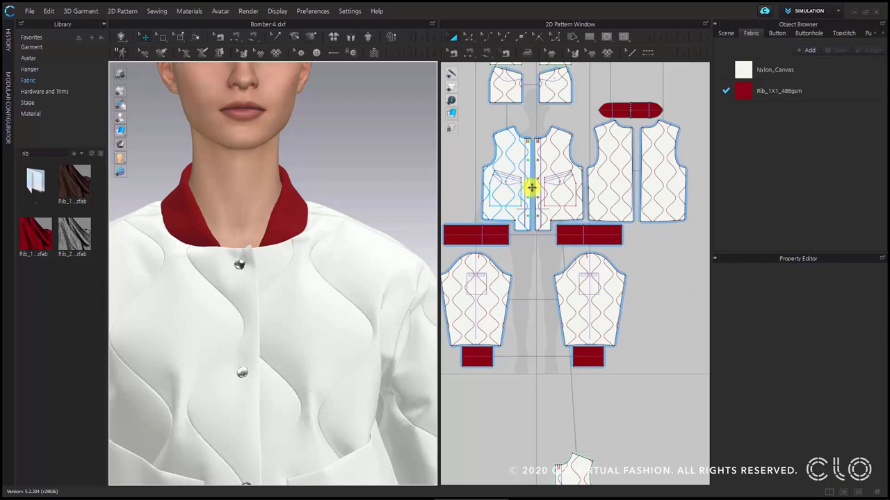
{"action": "scroll", "coordinate": [532, 187], "scroll_direction": "down", "scroll_amount": 3}
{"action": "scroll", "coordinate": [536, 185], "scroll_direction": "up", "scroll_amount": 3}
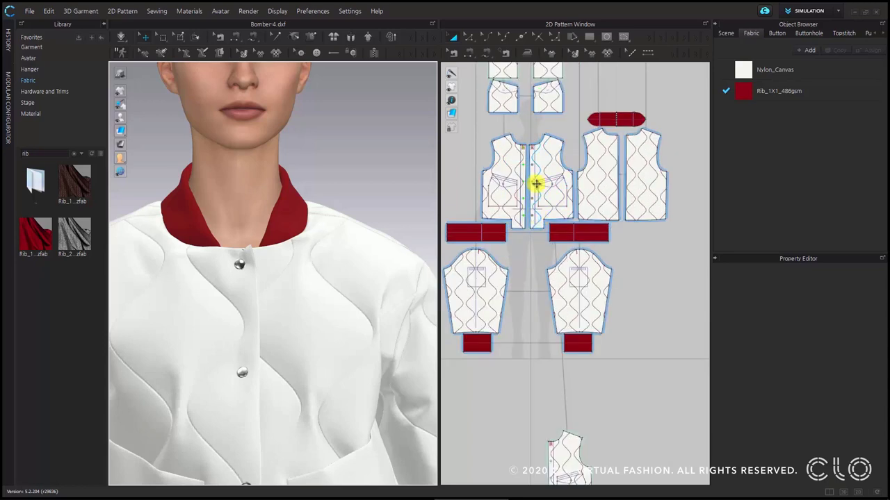
{"action": "scroll", "coordinate": [518, 202], "scroll_direction": "down", "scroll_amount": 1}
{"action": "scroll", "coordinate": [518, 201], "scroll_direction": "up", "scroll_amount": 2}
{"action": "left_click", "coordinate": [499, 178]}
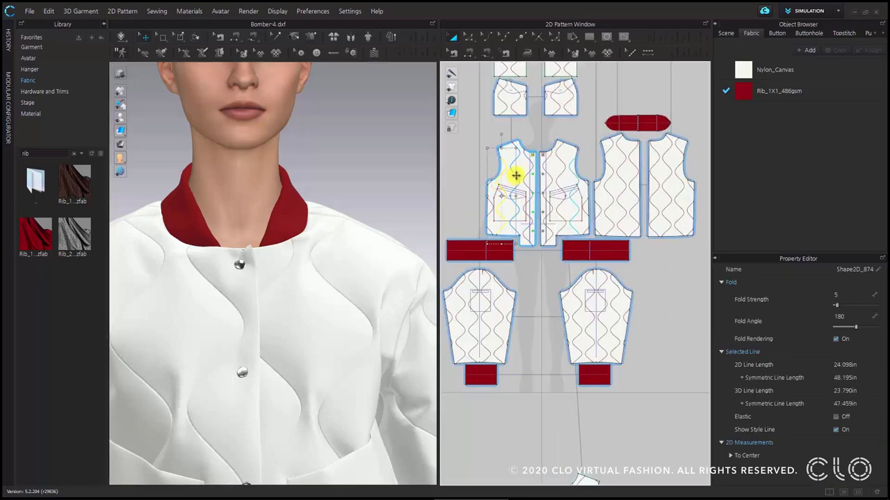
{"action": "left_click", "coordinate": [528, 170]}
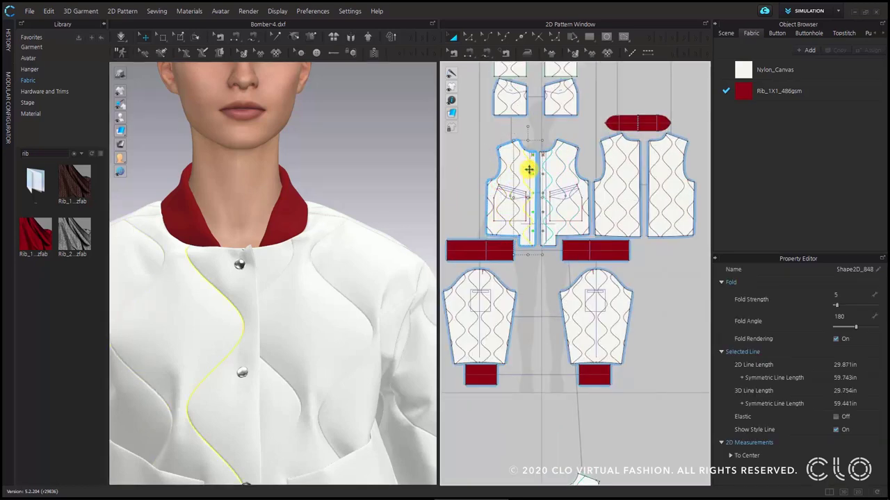
{"action": "scroll", "coordinate": [528, 170], "scroll_direction": "down", "scroll_amount": 3}
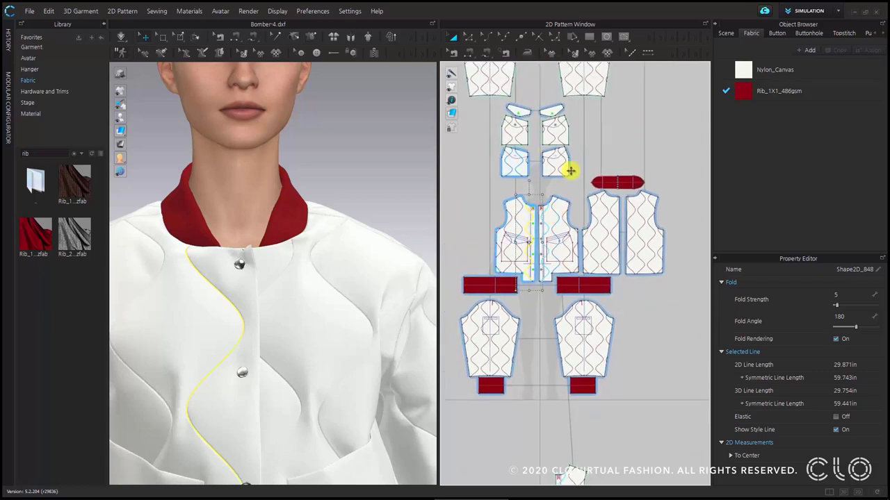
{"action": "right_click", "coordinate": [587, 144]}
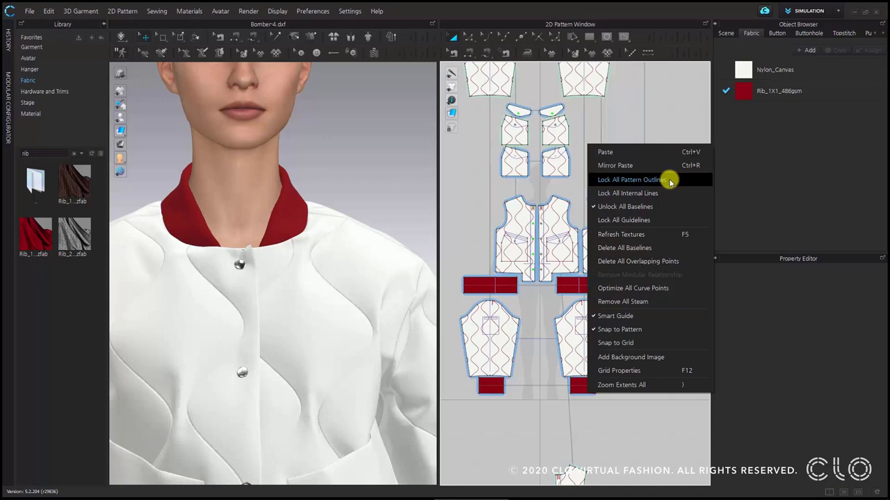
{"action": "left_click", "coordinate": [670, 181]}
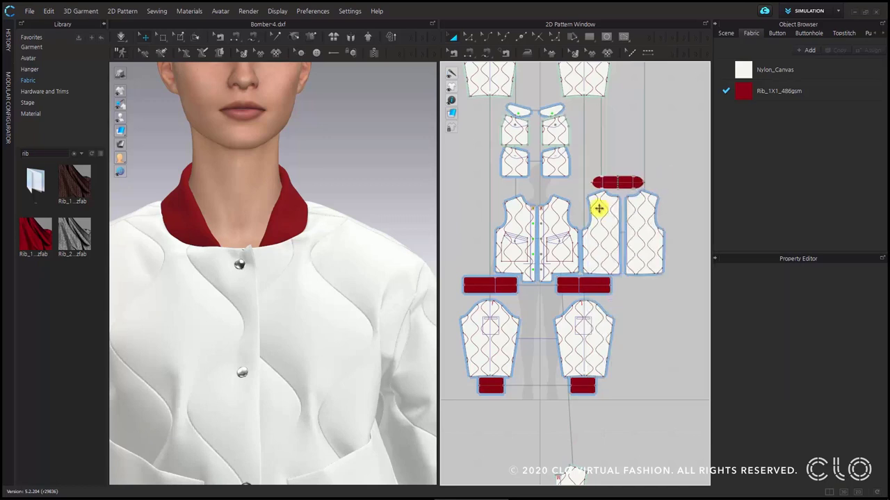
Check which lines can still be picked on the front panel with the pattern outlines locked.
{"action": "left_click", "coordinate": [558, 209]}
{"action": "left_click", "coordinate": [565, 200]}
{"action": "scroll", "coordinate": [577, 204], "scroll_direction": "up", "scroll_amount": 2}
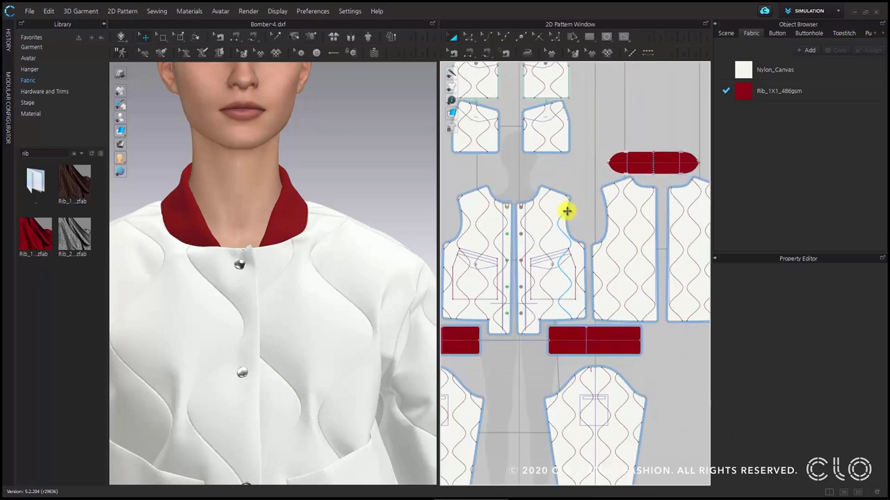
{"action": "left_click", "coordinate": [560, 213]}
{"action": "left_click", "coordinate": [540, 202]}
{"action": "left_click", "coordinate": [586, 189]}
Select the wavy quilting lines across the back, front and sleeve pattern pieces together.
{"action": "scroll", "coordinate": [585, 189], "scroll_direction": "down", "scroll_amount": 2}
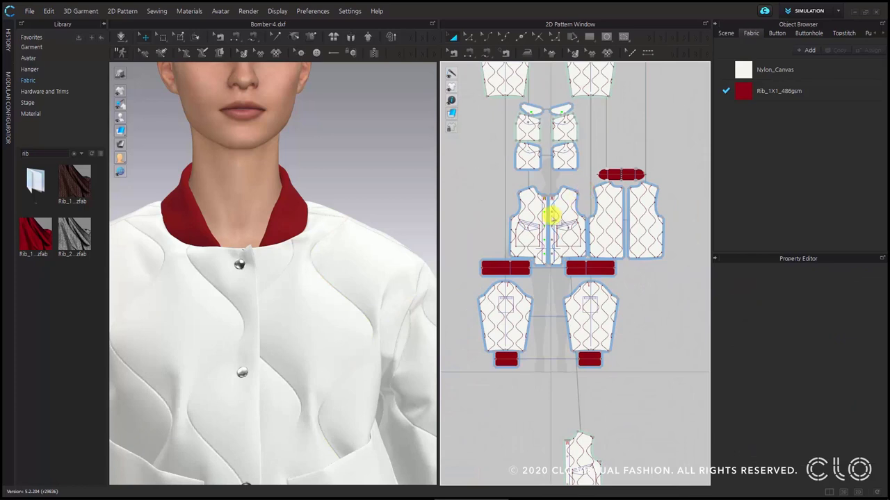
{"action": "scroll", "coordinate": [539, 191], "scroll_direction": "down", "scroll_amount": 2}
{"action": "middle_click_drag", "start_coordinate": [581, 226], "coordinate": [624, 270]}
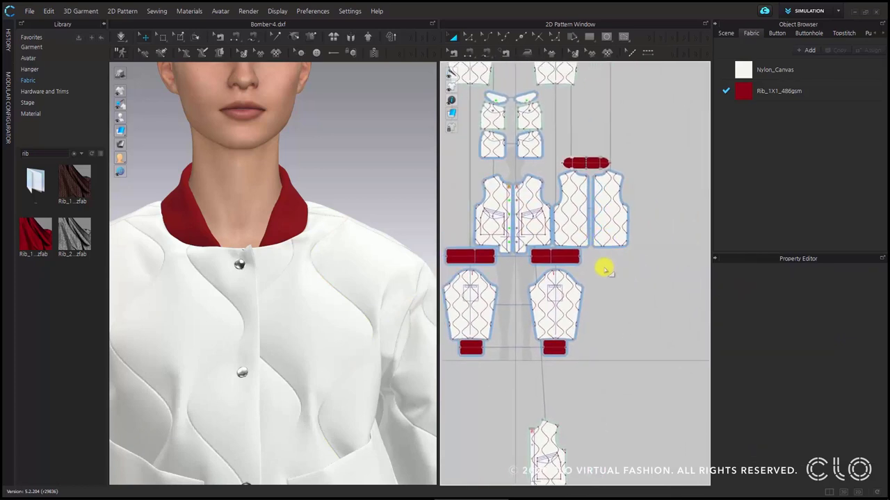
{"action": "scroll", "coordinate": [616, 265], "scroll_direction": "down", "scroll_amount": 2}
{"action": "scroll", "coordinate": [616, 265], "scroll_direction": "down", "scroll_amount": 1}
{"action": "scroll", "coordinate": [612, 243], "scroll_direction": "up", "scroll_amount": 2}
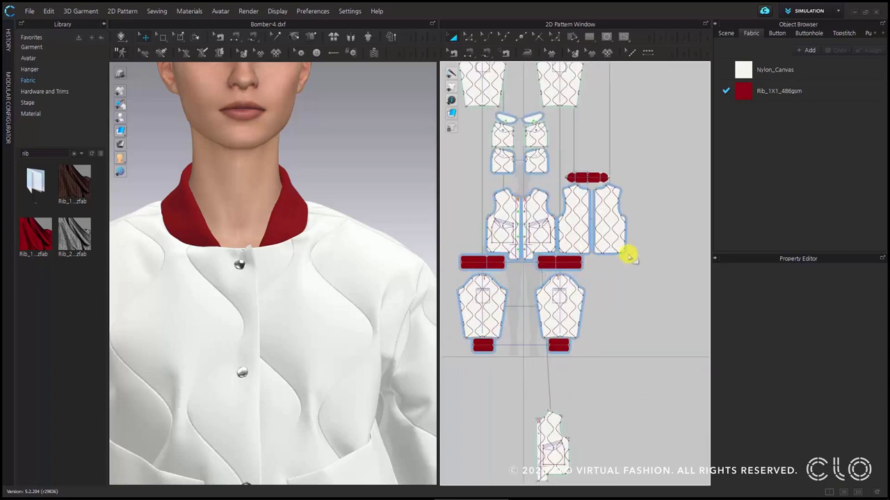
{"action": "left_click", "coordinate": [591, 202]}
{"action": "scroll", "coordinate": [600, 228], "scroll_direction": "up", "scroll_amount": 1, "text": "shift"}
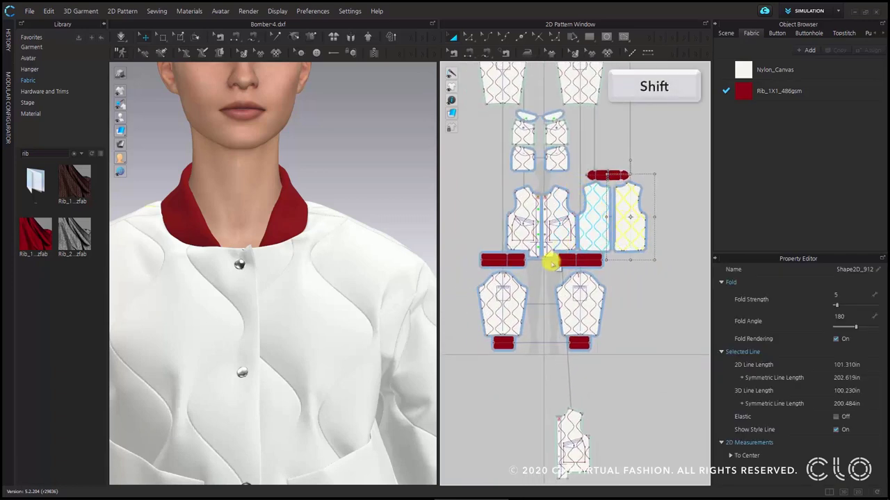
{"action": "left_click_drag", "start_coordinate": [486, 178], "coordinate": [527, 268], "text": "shift"}
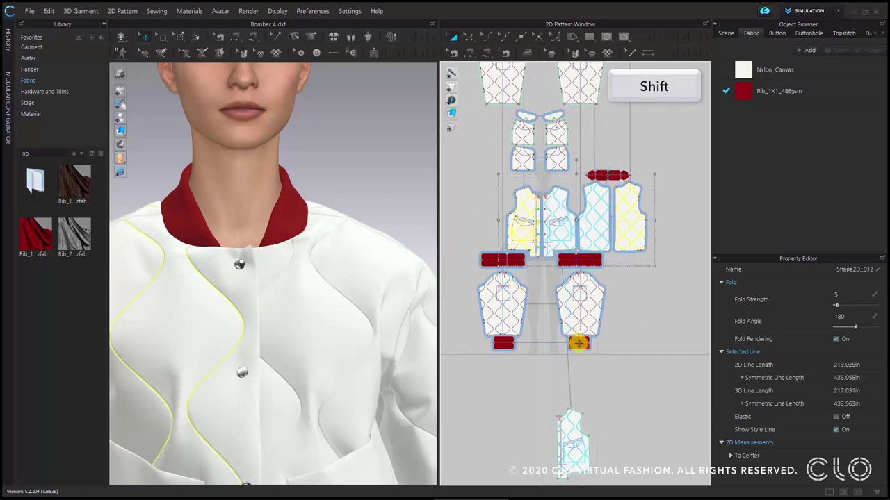
{"action": "left_click_drag", "start_coordinate": [616, 341], "coordinate": [477, 308], "text": "shift"}
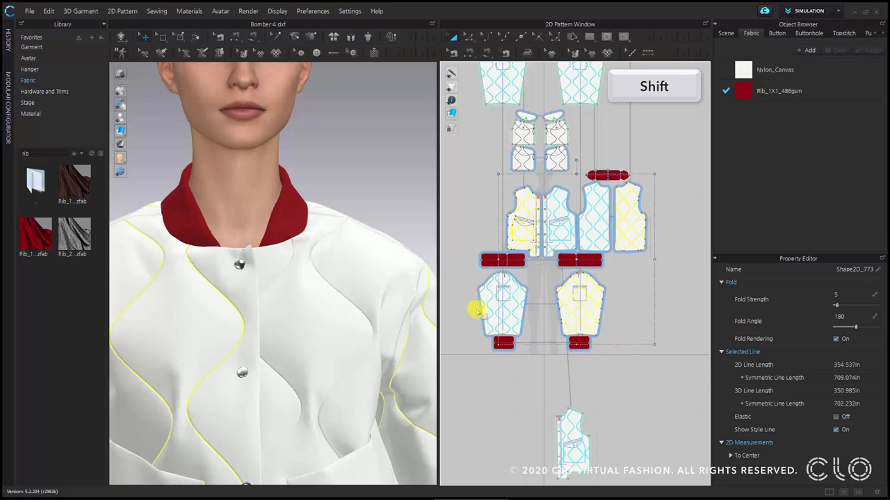
Remove the pocket outlines from the selection and add the quilting lines of the pocket pieces.
{"action": "scroll", "coordinate": [512, 221], "scroll_direction": "up", "scroll_amount": 5}
{"action": "left_click", "coordinate": [503, 237]}
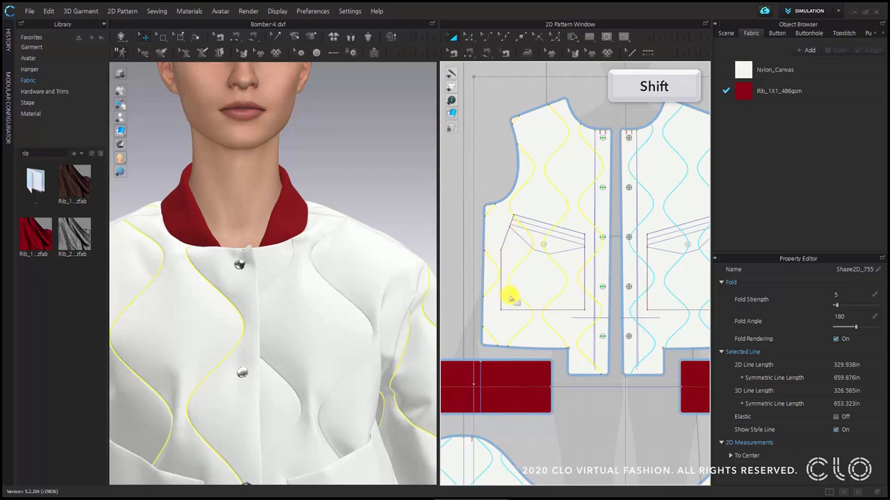
{"action": "scroll", "coordinate": [594, 259], "scroll_direction": "down", "scroll_amount": 4}
{"action": "middle_click_drag", "start_coordinate": [600, 178], "coordinate": [564, 275]}
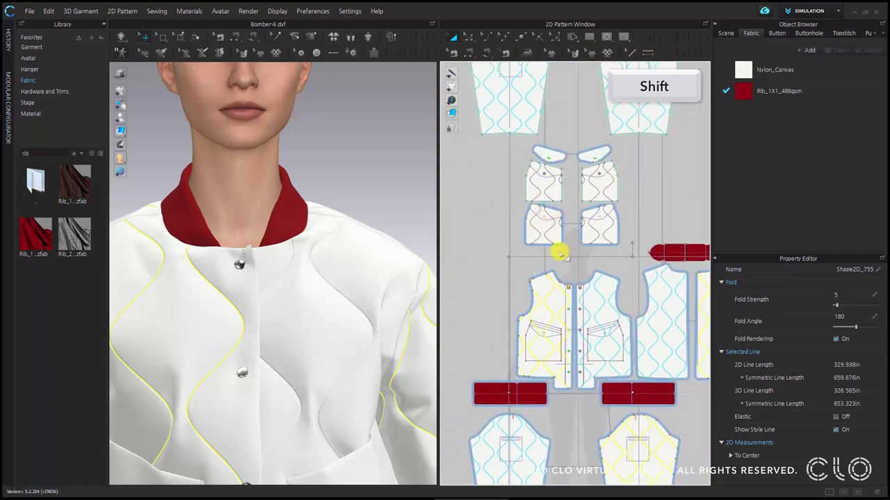
{"action": "left_click_drag", "start_coordinate": [569, 251], "coordinate": [518, 210], "text": "shift"}
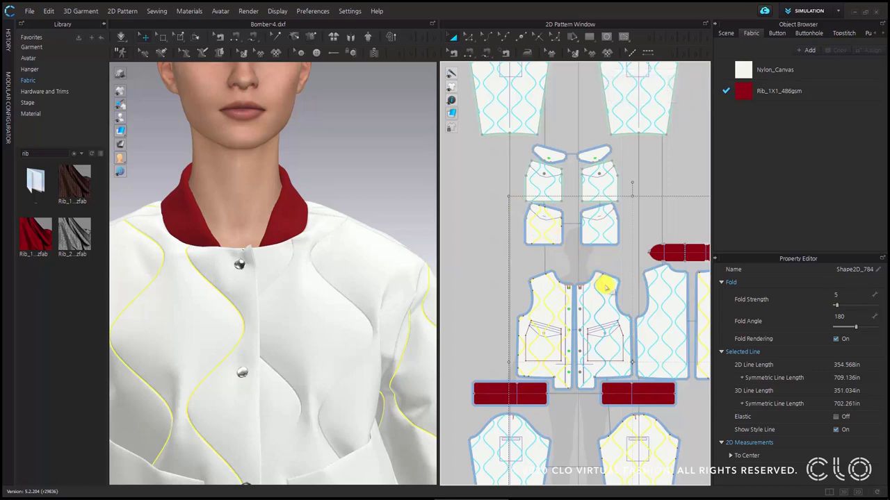
Turn on Elastic for the selected quilting lines and set the ratio to 98.
{"action": "left_click", "coordinate": [836, 416]}
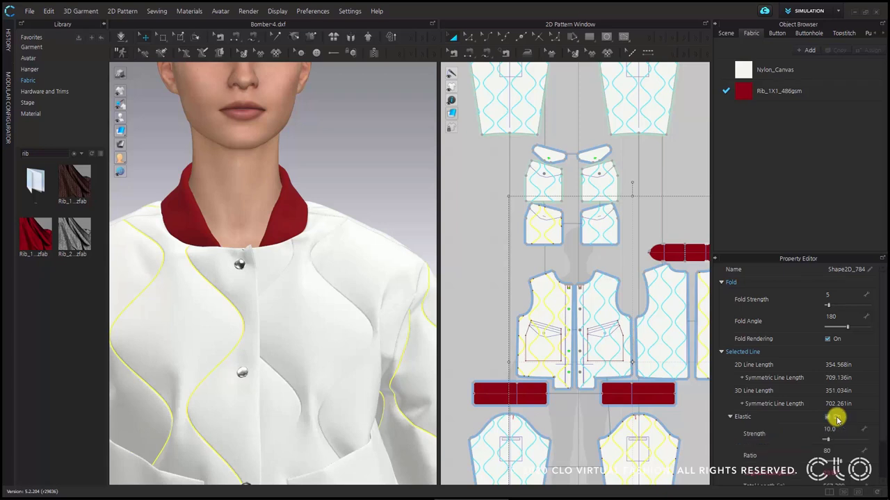
{"action": "double_click", "coordinate": [839, 450]}
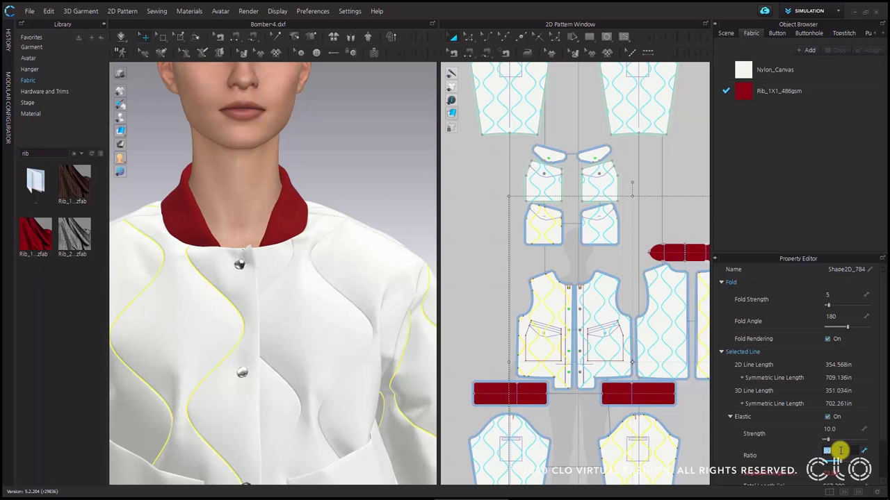
{"action": "type", "text": "98"}
{"action": "key", "text": "Return"}
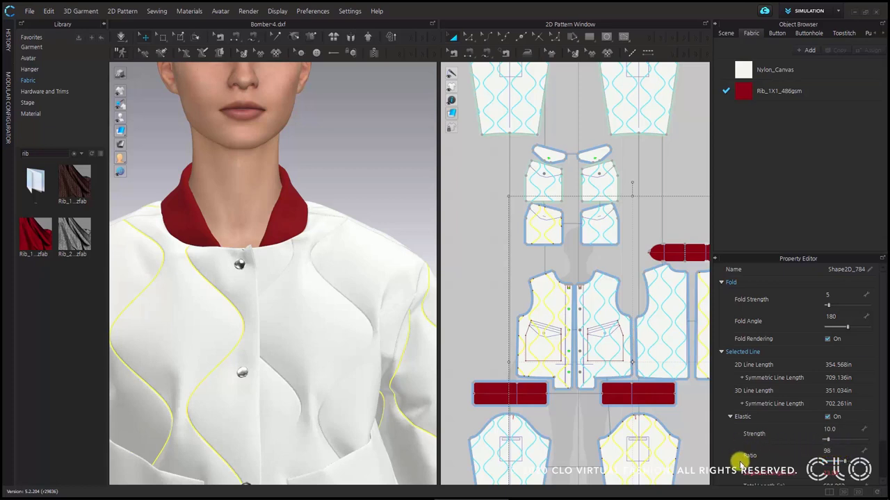
Simulate the whole jacket with the elastic quilting lines and deselect the lines.
{"action": "scroll", "coordinate": [229, 187], "scroll_direction": "down", "scroll_amount": 5}
{"action": "scroll", "coordinate": [278, 229], "scroll_direction": "up", "scroll_amount": 2}
{"action": "scroll", "coordinate": [299, 209], "scroll_direction": "down", "scroll_amount": 5}
{"action": "left_click", "coordinate": [123, 43]}
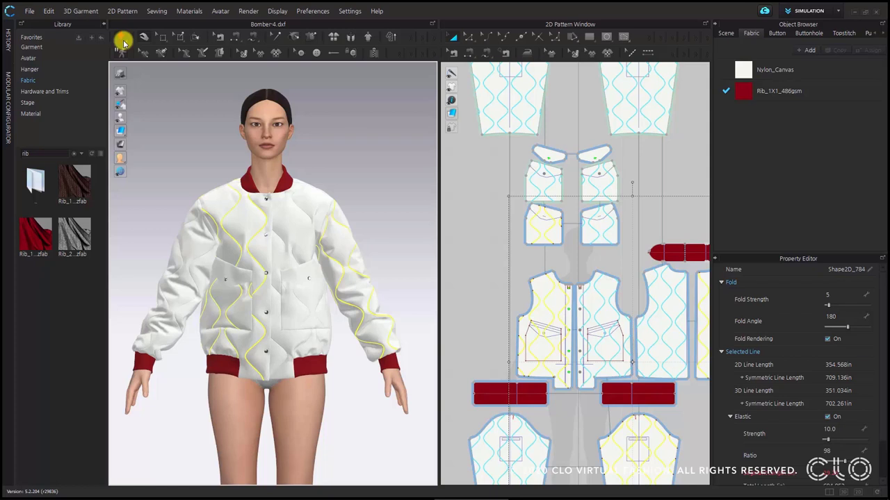
{"action": "left_click", "coordinate": [387, 187]}
{"action": "scroll", "coordinate": [387, 187], "scroll_direction": "up", "scroll_amount": 2}
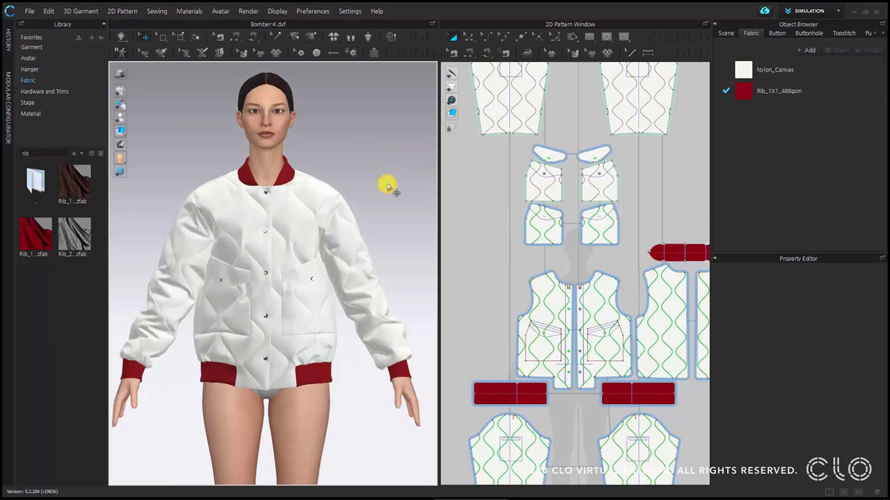
{"action": "scroll", "coordinate": [303, 328], "scroll_direction": "up", "scroll_amount": 1}
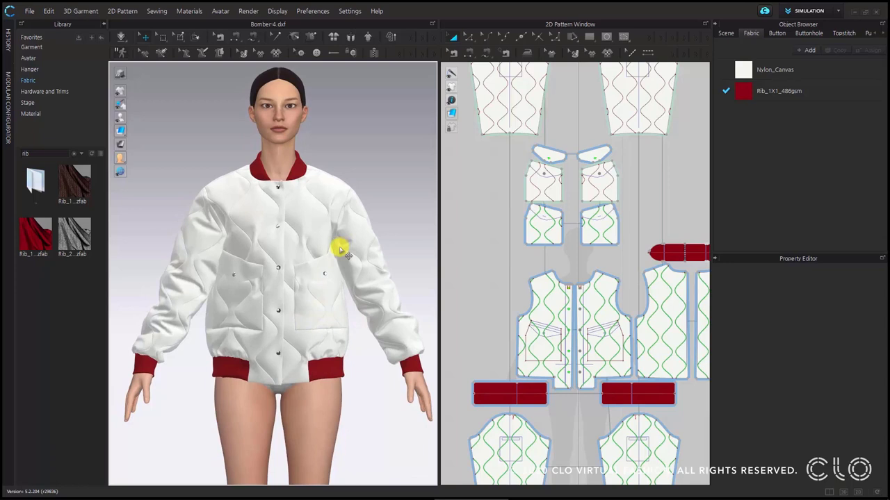
Undo and redo the last simulation to compare the quilting, and clear the line selection.
{"action": "left_click", "coordinate": [342, 251]}
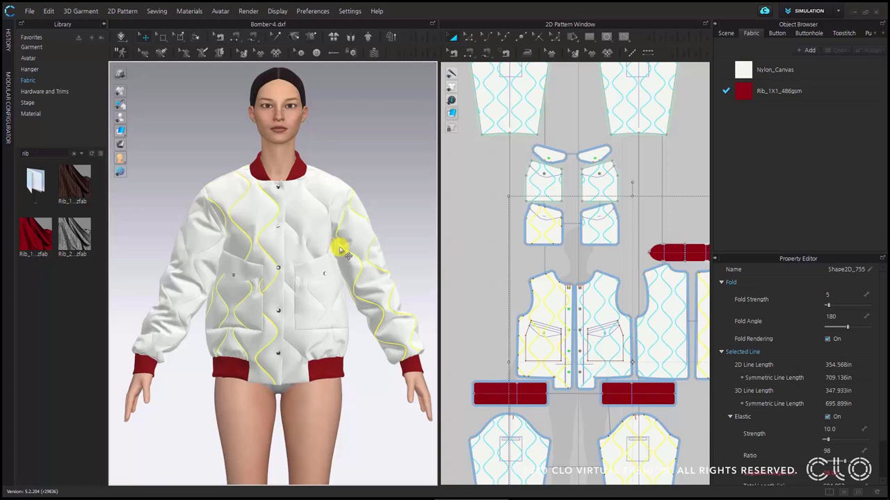
{"action": "key", "text": "ctrl+z"}
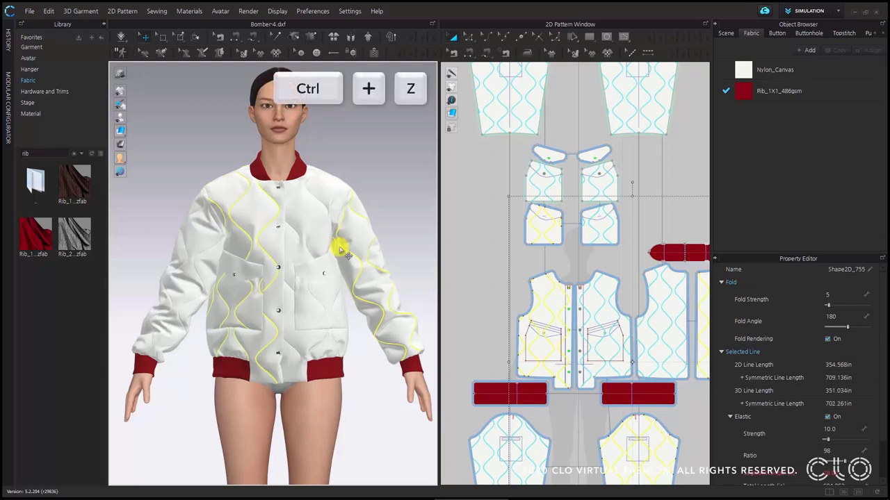
{"action": "key", "text": "ctrl+y"}
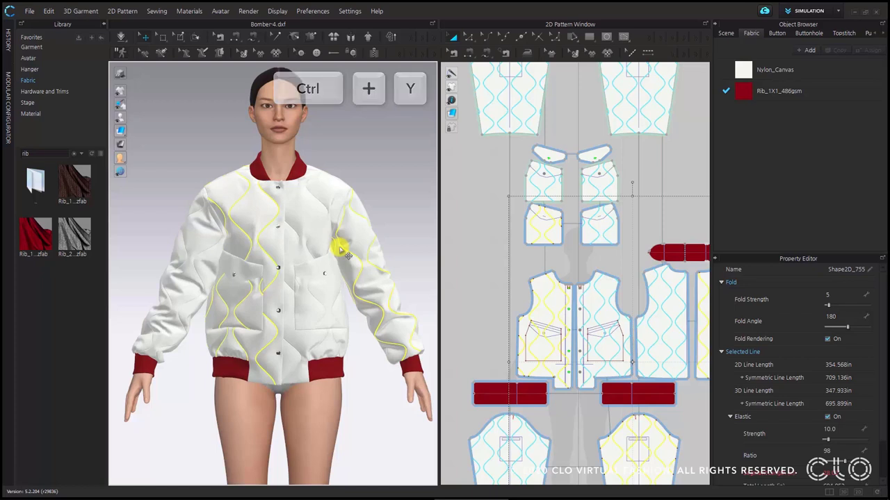
{"action": "left_click", "coordinate": [342, 243]}
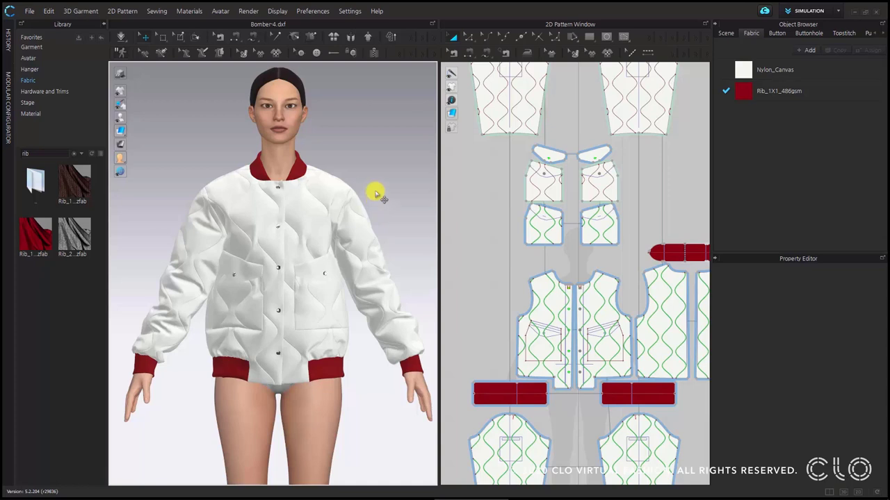
Add segment puckering to the quilting lines beside the front opening and the adjacent quilting lines on the front bodice pieces.
{"action": "left_click_drag", "start_coordinate": [437, 123], "coordinate": [318, 142]}
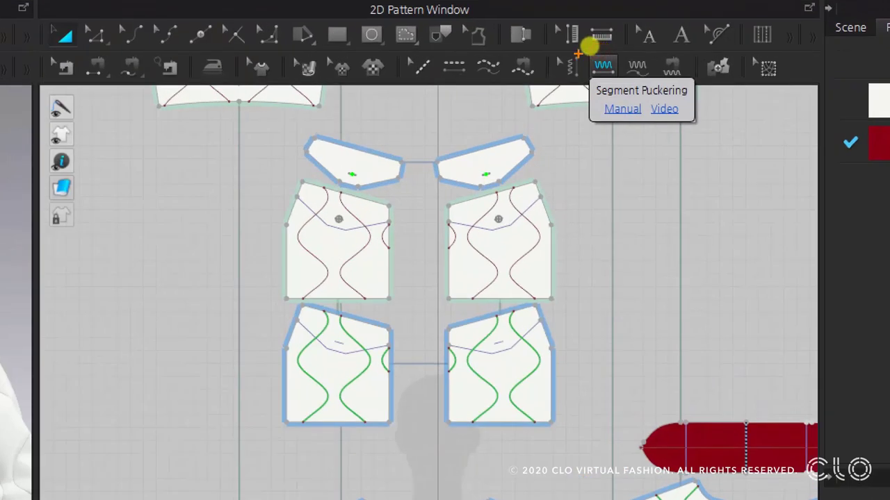
{"action": "left_click", "coordinate": [603, 64]}
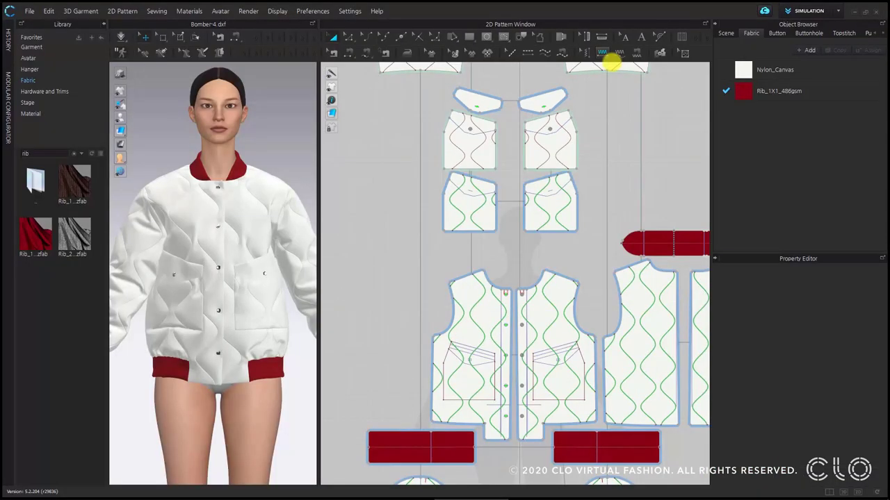
{"action": "left_click", "coordinate": [602, 54]}
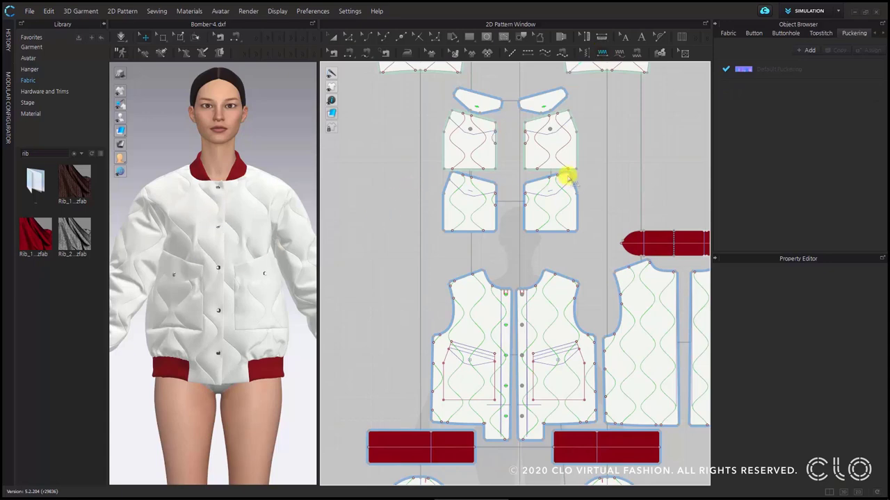
{"action": "scroll", "coordinate": [512, 123], "scroll_direction": "down", "scroll_amount": 3}
{"action": "right_click_drag", "start_coordinate": [512, 123], "coordinate": [500, 183]}
{"action": "scroll", "coordinate": [490, 278], "scroll_direction": "up", "scroll_amount": 3}
{"action": "scroll", "coordinate": [490, 278], "scroll_direction": "down", "scroll_amount": 2}
{"action": "scroll", "coordinate": [468, 149], "scroll_direction": "up", "scroll_amount": 2}
{"action": "right_click_drag", "start_coordinate": [468, 149], "coordinate": [458, 65]}
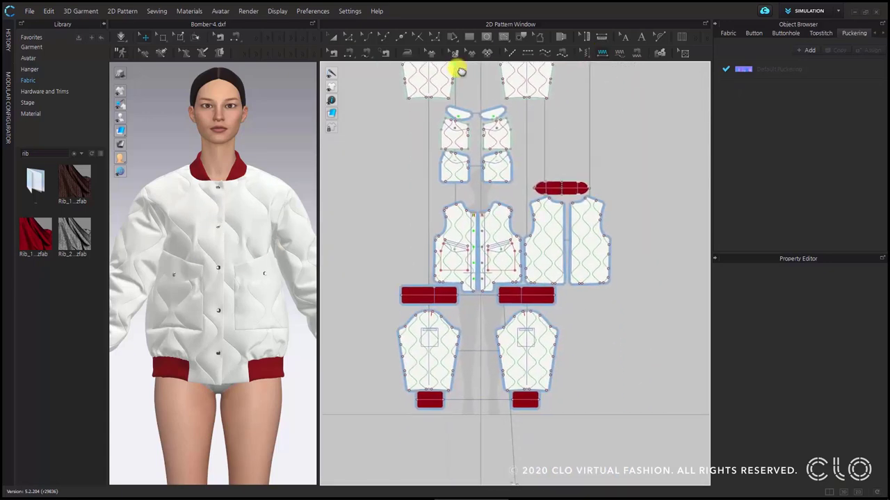
{"action": "scroll", "coordinate": [481, 222], "scroll_direction": "up", "scroll_amount": 2}
{"action": "scroll", "coordinate": [481, 222], "scroll_direction": "up", "scroll_amount": 4}
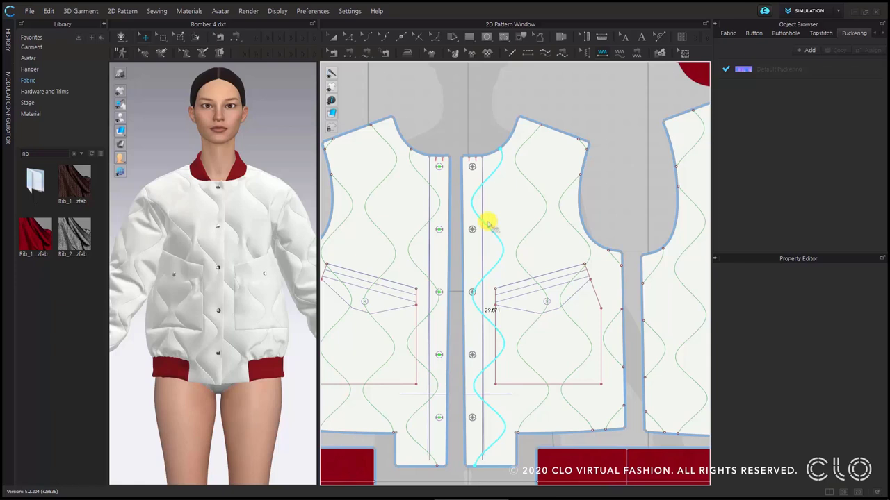
{"action": "left_click", "coordinate": [488, 223]}
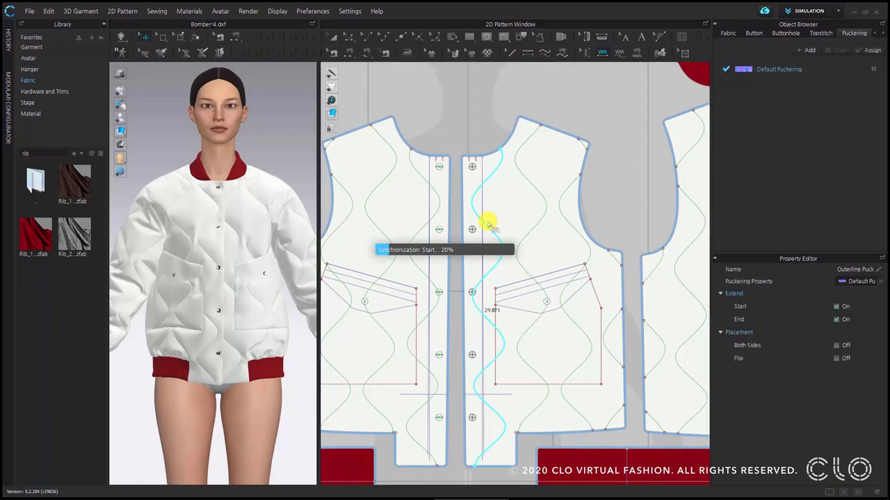
{"action": "left_click", "coordinate": [537, 191]}
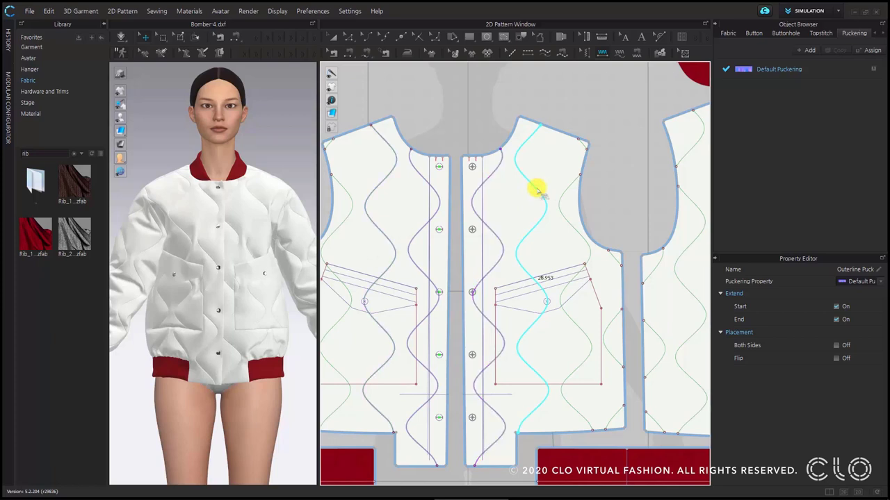
{"action": "left_click", "coordinate": [537, 191]}
Examine the default puckering along the quilting lines on the jacket's front from close up and from farther away.
{"action": "scroll", "coordinate": [226, 232], "scroll_direction": "up", "scroll_amount": 10}
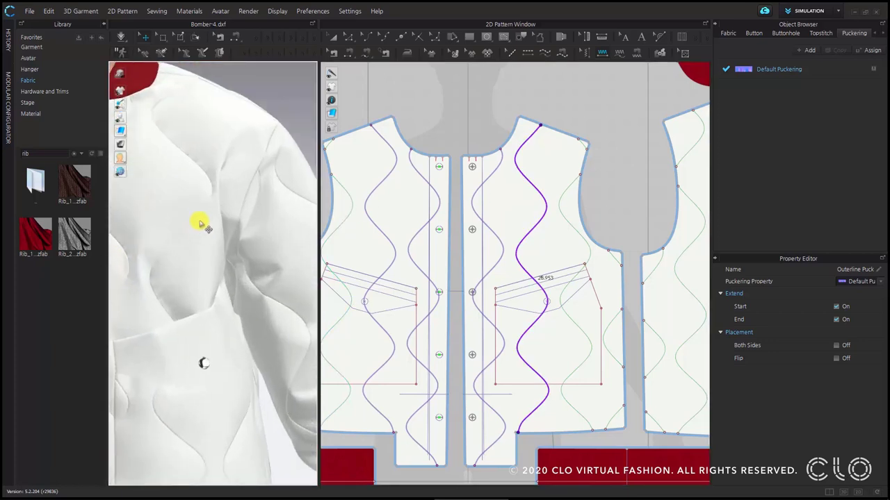
{"action": "scroll", "coordinate": [278, 312], "scroll_direction": "down", "scroll_amount": 3}
{"action": "scroll", "coordinate": [255, 278], "scroll_direction": "up", "scroll_amount": 6}
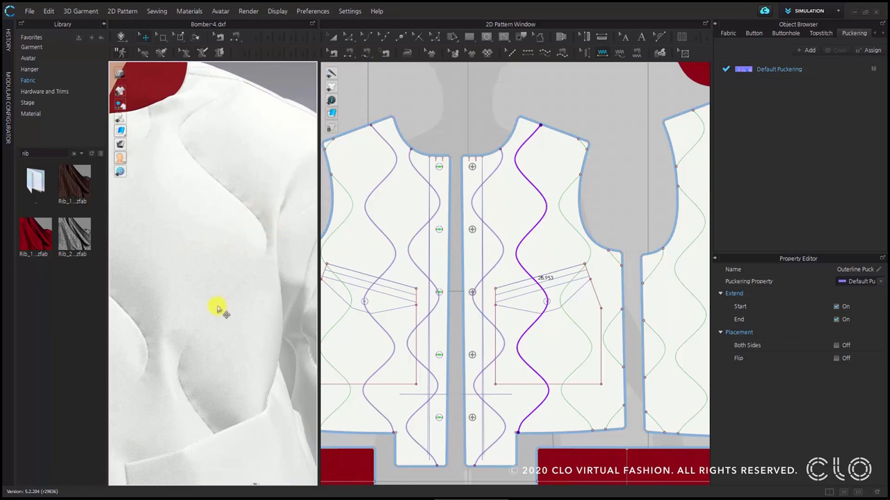
{"action": "scroll", "coordinate": [218, 311], "scroll_direction": "down", "scroll_amount": 4}
{"action": "scroll", "coordinate": [234, 209], "scroll_direction": "up", "scroll_amount": 2}
{"action": "scroll", "coordinate": [210, 243], "scroll_direction": "down", "scroll_amount": 5}
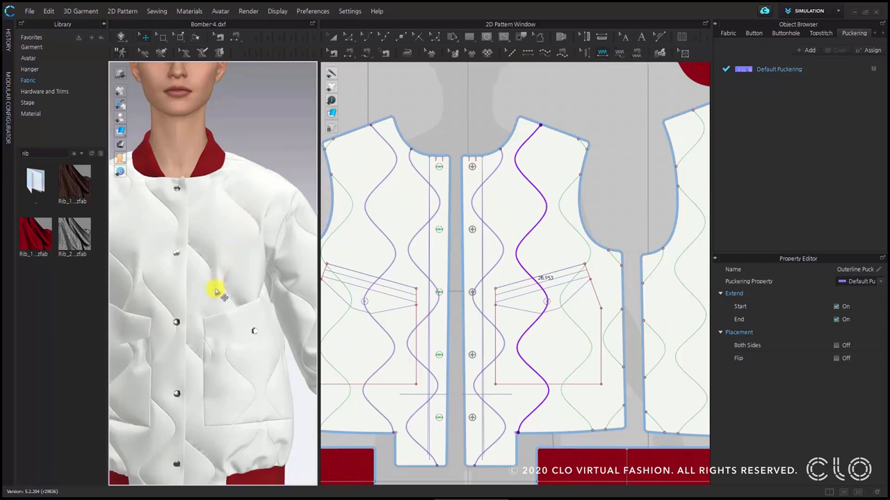
{"action": "scroll", "coordinate": [252, 218], "scroll_direction": "up", "scroll_amount": 2}
{"action": "scroll", "coordinate": [251, 218], "scroll_direction": "up", "scroll_amount": 1}
{"action": "middle_click_drag", "start_coordinate": [252, 218], "coordinate": [232, 254]}
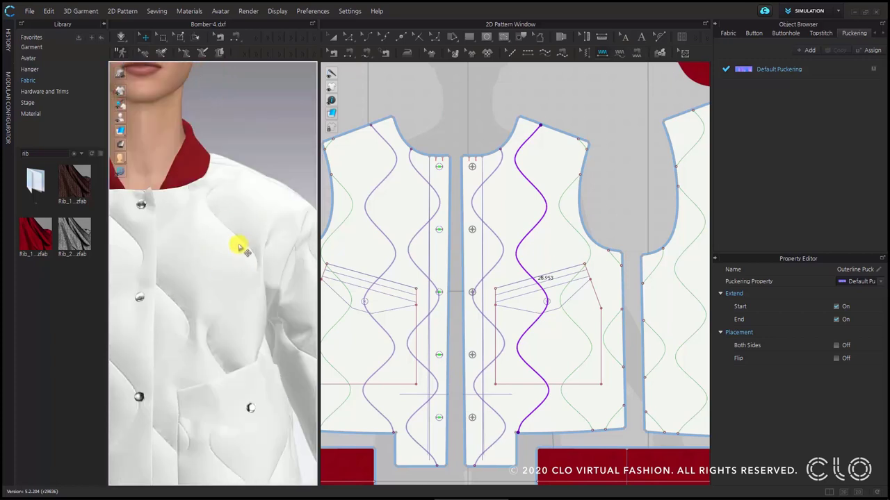
Set the Default Puckering's material to Nylon and its opacity to 15.
{"action": "left_click", "coordinate": [843, 74]}
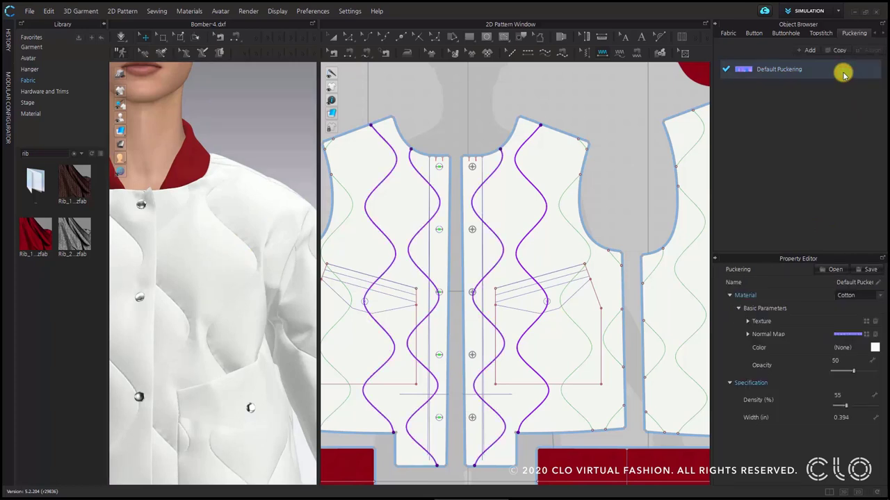
{"action": "left_click", "coordinate": [860, 297]}
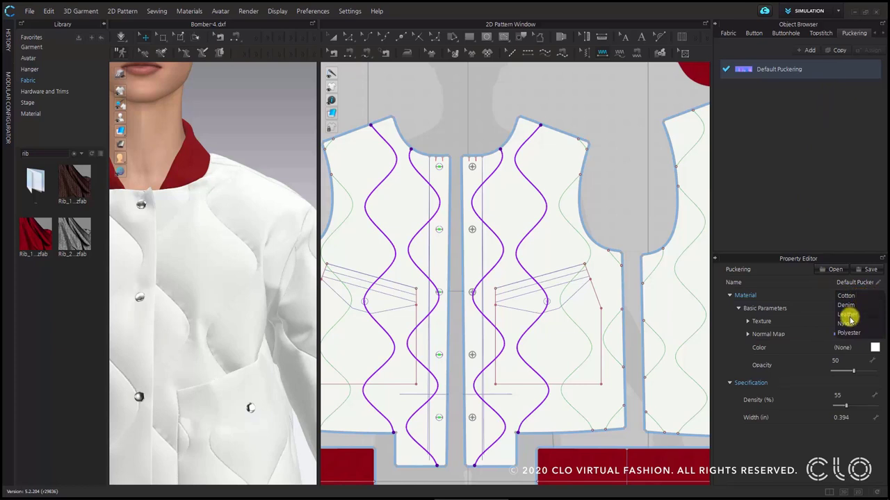
{"action": "left_click", "coordinate": [852, 324]}
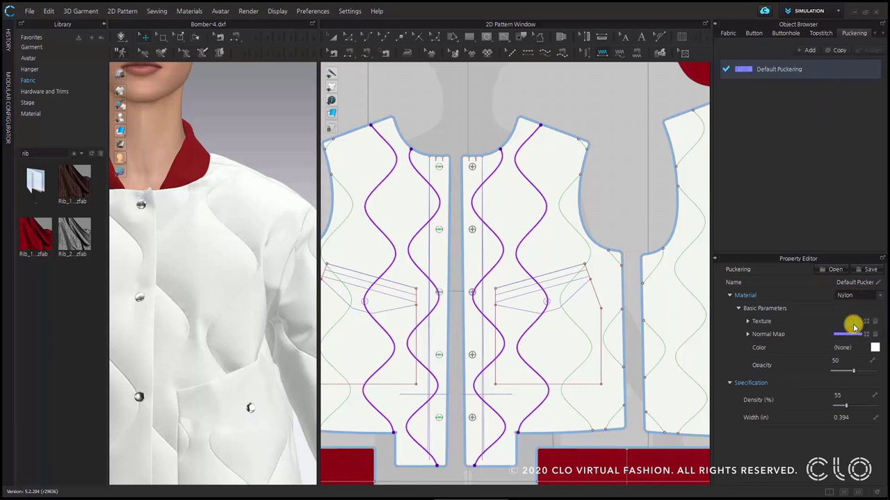
{"action": "scroll", "coordinate": [244, 236], "scroll_direction": "up", "scroll_amount": 2}
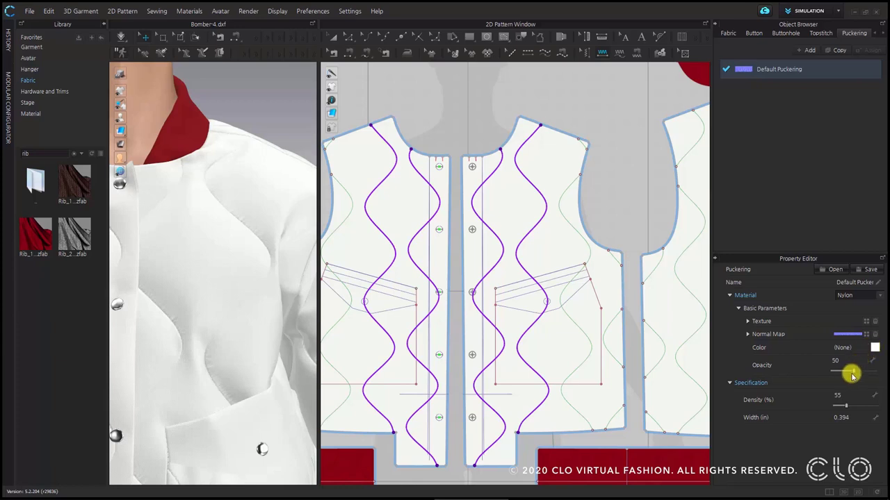
{"action": "left_click_drag", "start_coordinate": [855, 374], "coordinate": [831, 372]}
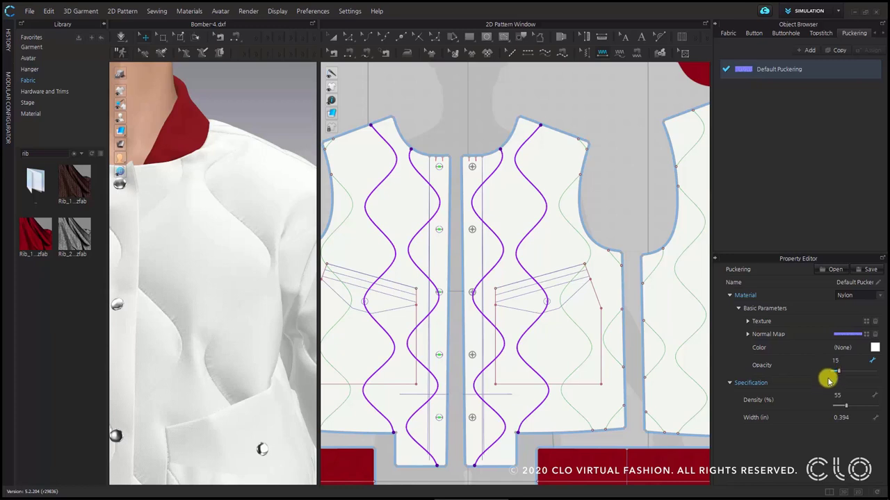
Try a width of 0.6 in for the Default Puckering.
{"action": "left_click", "coordinate": [854, 415]}
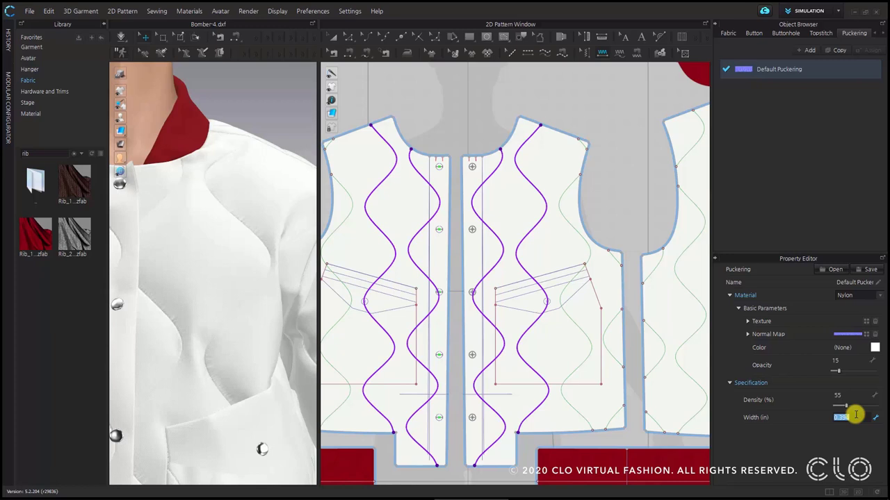
{"action": "type", "text": "0.4"}
{"action": "key", "text": "Return"}
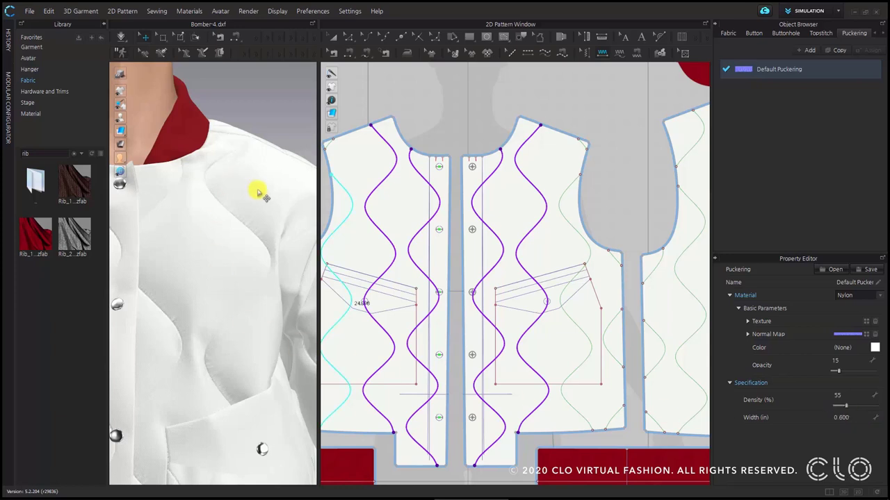
Set the Default Puckering's width to 0.2 in.
{"action": "double_click", "coordinate": [856, 418]}
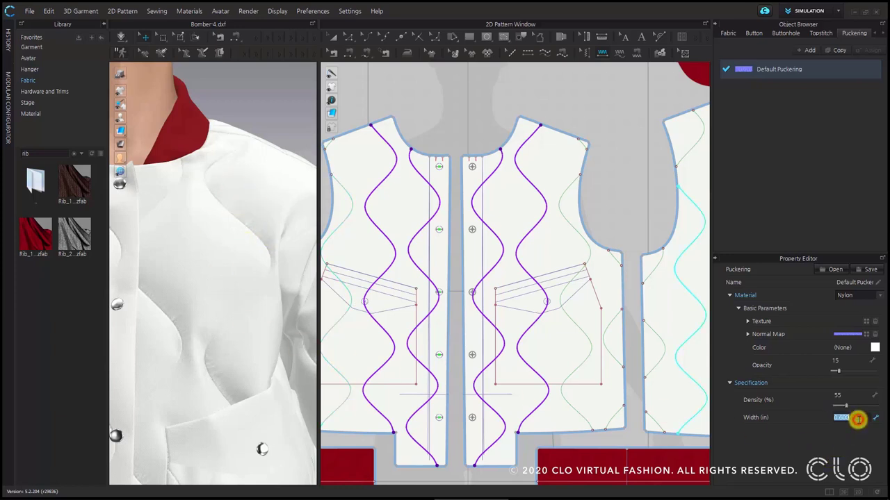
{"action": "type", "text": "0.2"}
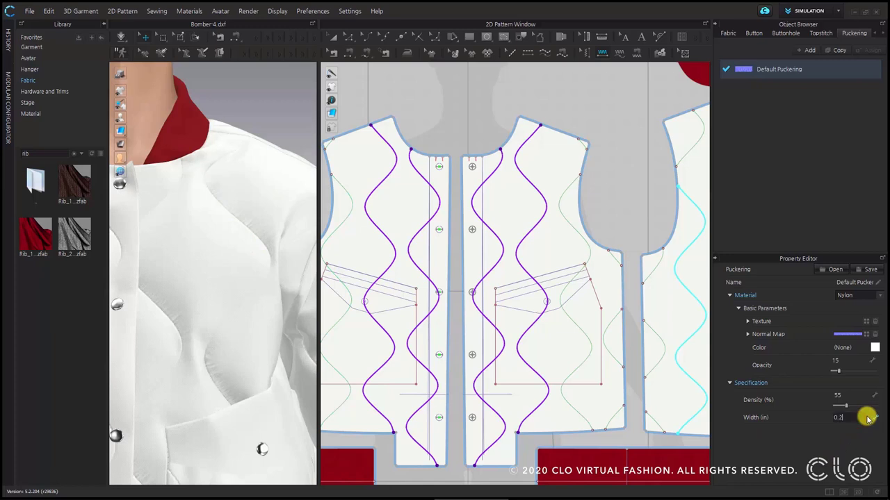
{"action": "key", "text": "Return"}
Examine the nylon puckering on the jacket front and the full garment, and clear the puckering selection.
{"action": "scroll", "coordinate": [235, 306], "scroll_direction": "down", "scroll_amount": 4}
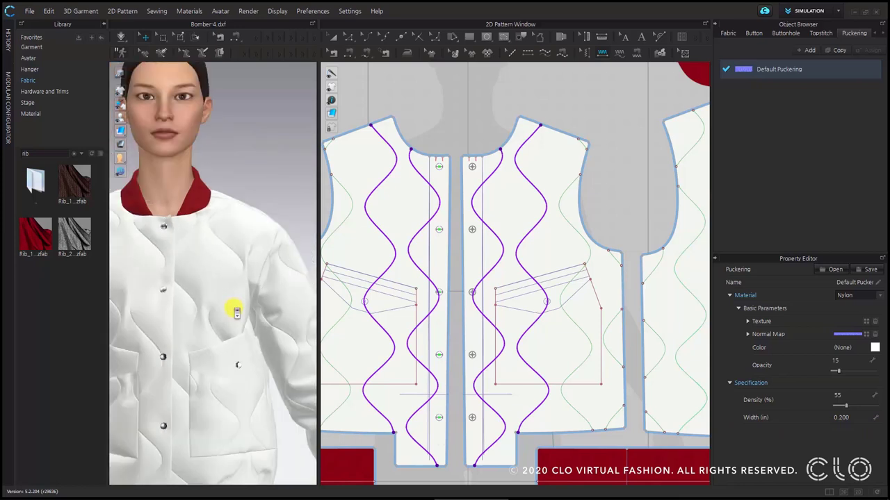
{"action": "scroll", "coordinate": [235, 312], "scroll_direction": "down", "scroll_amount": 3}
{"action": "scroll", "coordinate": [237, 313], "scroll_direction": "up", "scroll_amount": 3}
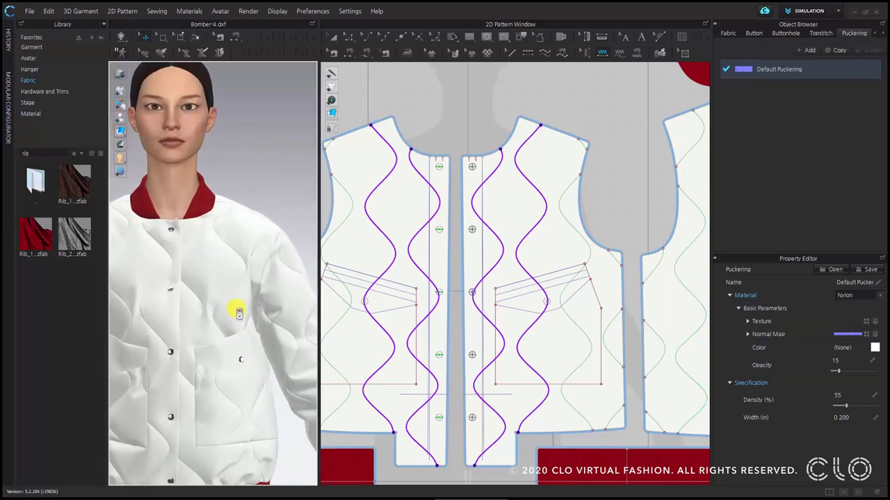
{"action": "middle_click_drag", "start_coordinate": [238, 313], "coordinate": [252, 271]}
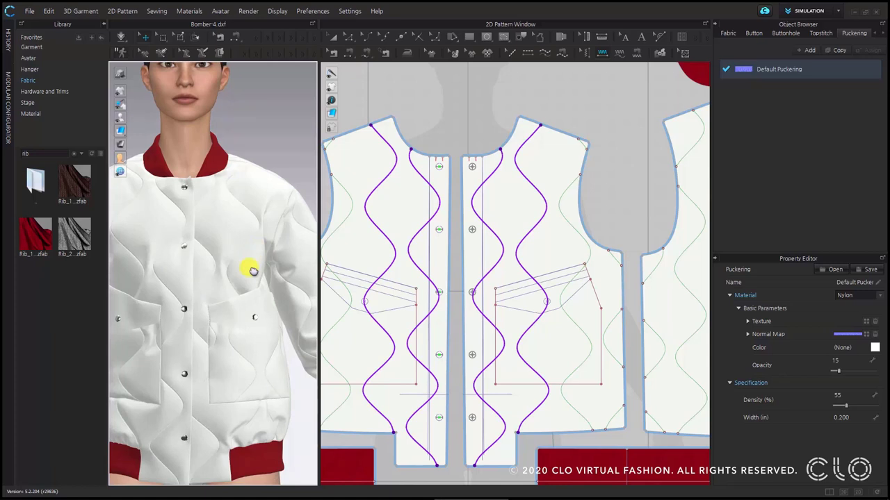
{"action": "scroll", "coordinate": [258, 199], "scroll_direction": "down", "scroll_amount": 5}
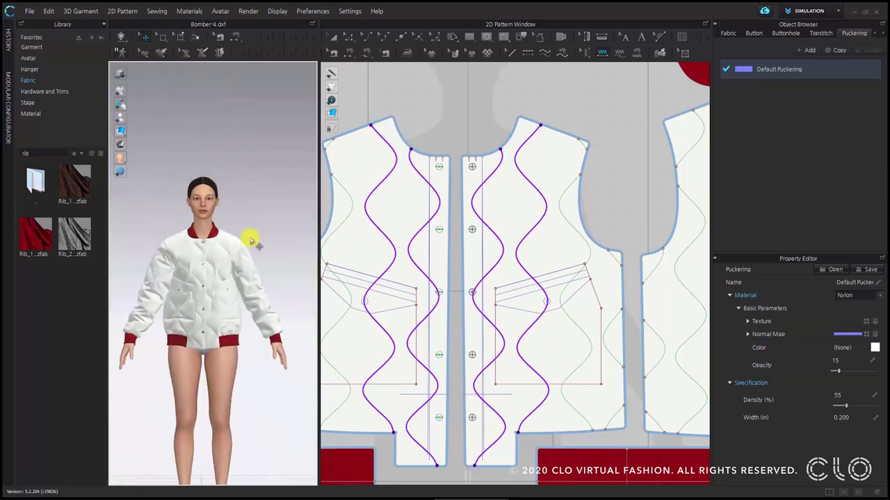
{"action": "left_click_drag", "start_coordinate": [315, 204], "coordinate": [466, 208]}
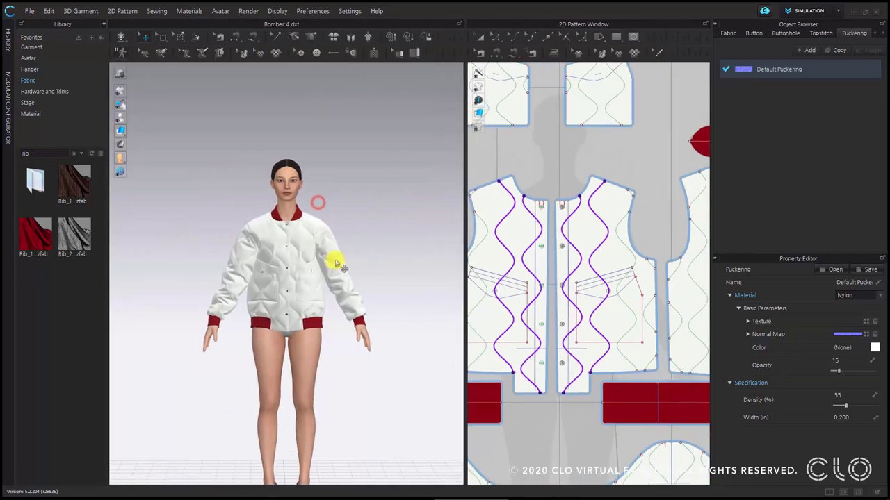
{"action": "scroll", "coordinate": [362, 302], "scroll_direction": "up", "scroll_amount": 3}
{"action": "left_click", "coordinate": [387, 212]}
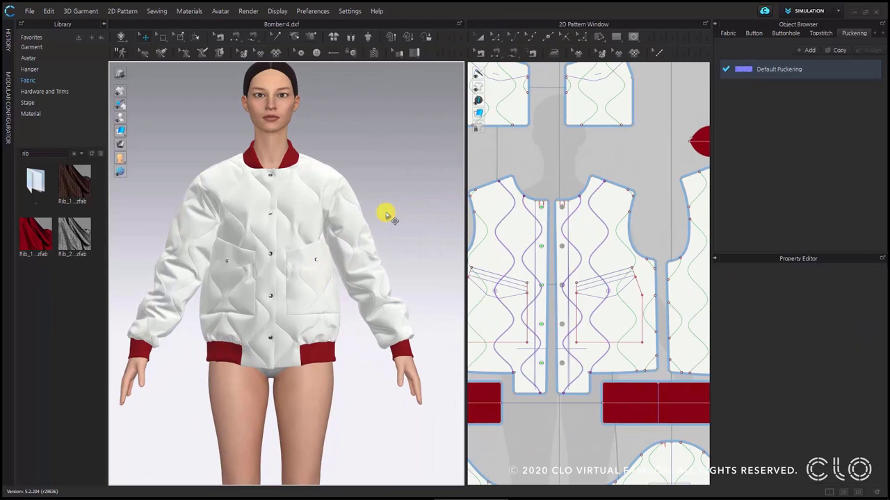